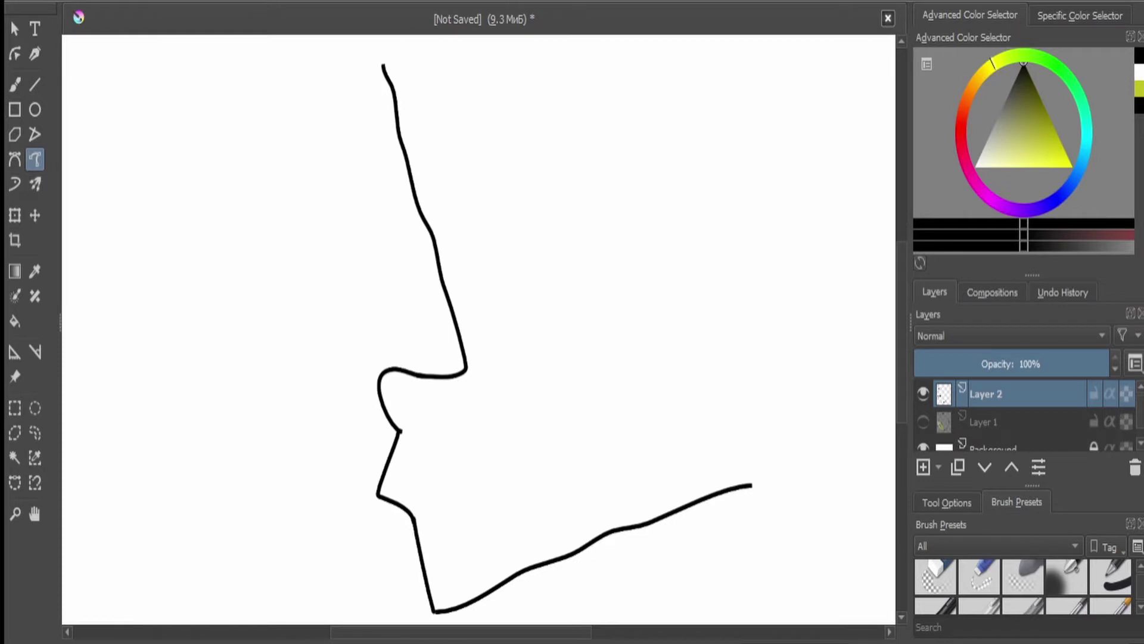
- Erase the long sloping forehead line down to the nose bump and redraw it as a curved forehead above the nose
{"action": "key", "text": "b"}
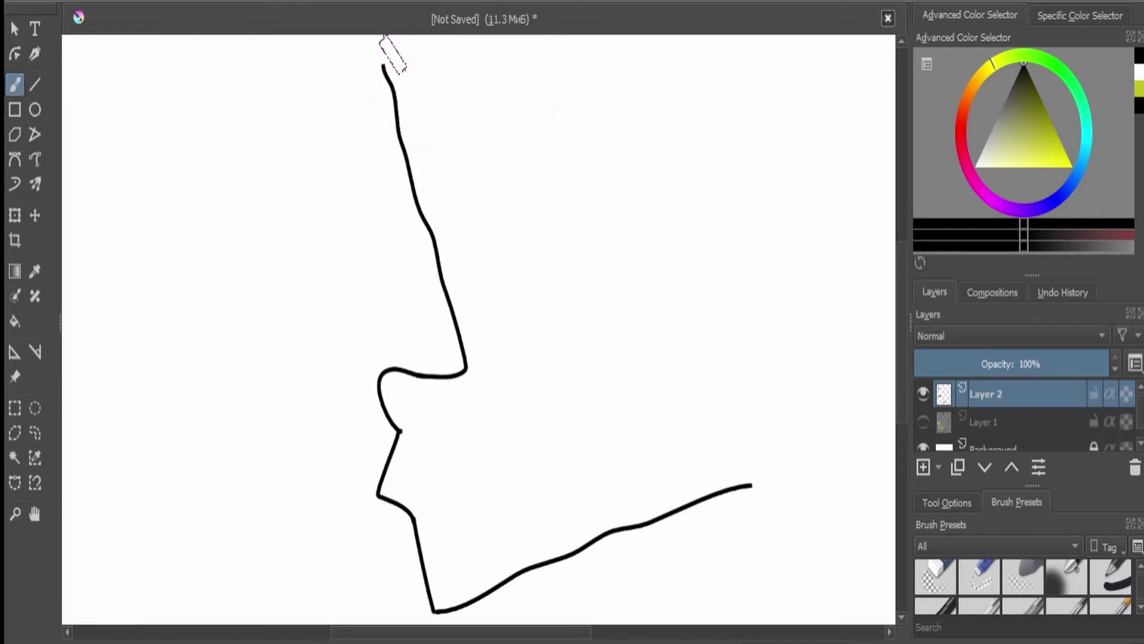
{"action": "mouse_move", "coordinate": [393, 54]}
{"action": "left_mouse_down"}
{"action": "mouse_move", "coordinate": [462, 383]}
{"action": "mouse_move", "coordinate": [405, 370]}
{"action": "left_mouse_up"}
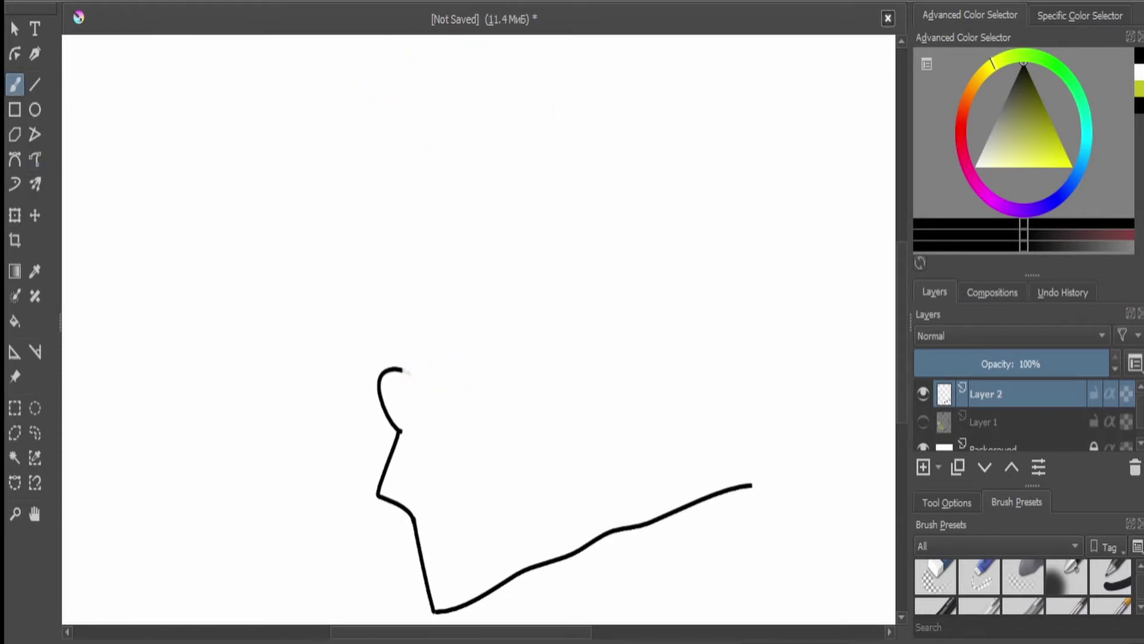
{"action": "left_click", "coordinate": [35, 159]}
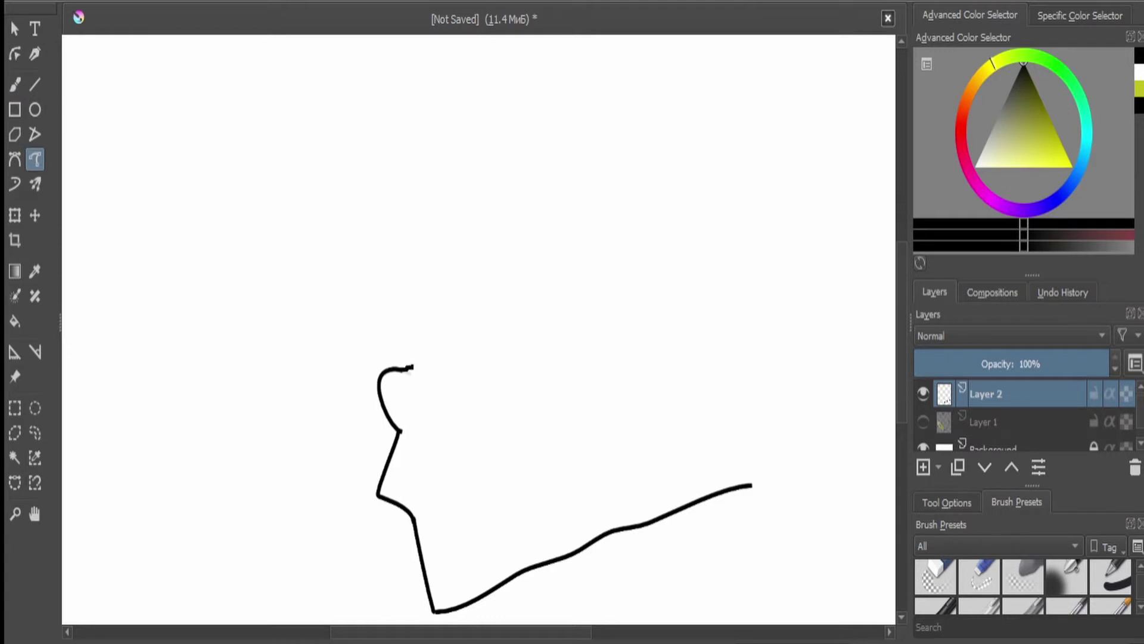
{"action": "left_click_drag", "start_coordinate": [430, 297], "coordinate": [414, 128]}
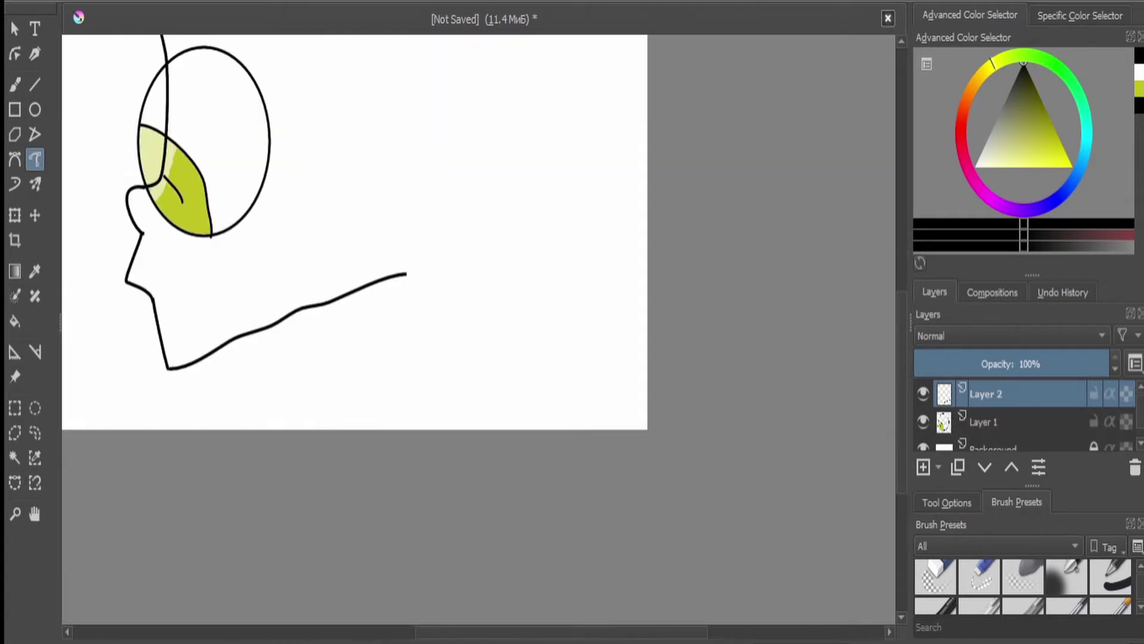
- Narrow the eye on Layer 1 and place it behind the forehead line, and merge Layer 2 down into it
{"action": "key", "text": "ctrl+t"}
{"action": "key", "text": "Page_Down"}
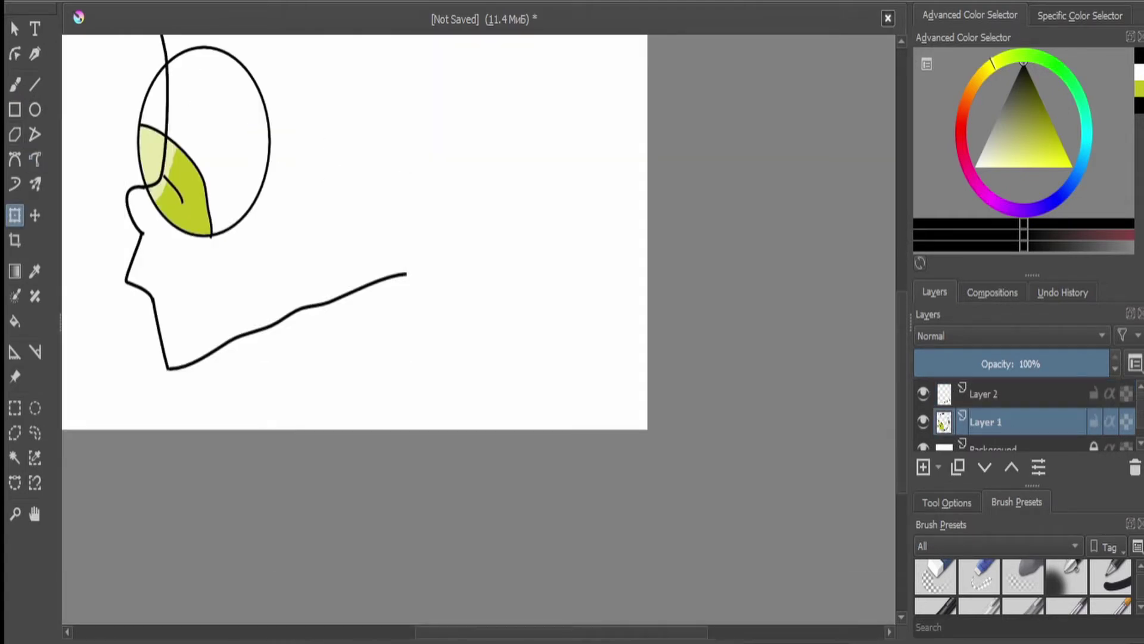
{"action": "mouse_move", "coordinate": [203, 143]}
{"action": "left_mouse_down"}
{"action": "mouse_move", "coordinate": [262, 196]}
{"action": "mouse_move", "coordinate": [269, 238]}
{"action": "mouse_move", "coordinate": [311, 76]}
{"action": "mouse_move", "coordinate": [294, 51]}
{"action": "left_mouse_up"}
{"action": "scroll", "coordinate": [280, 125], "scroll_direction": "down", "scroll_amount": 2}
{"action": "scroll", "coordinate": [280, 125], "scroll_direction": "up", "scroll_amount": 4}
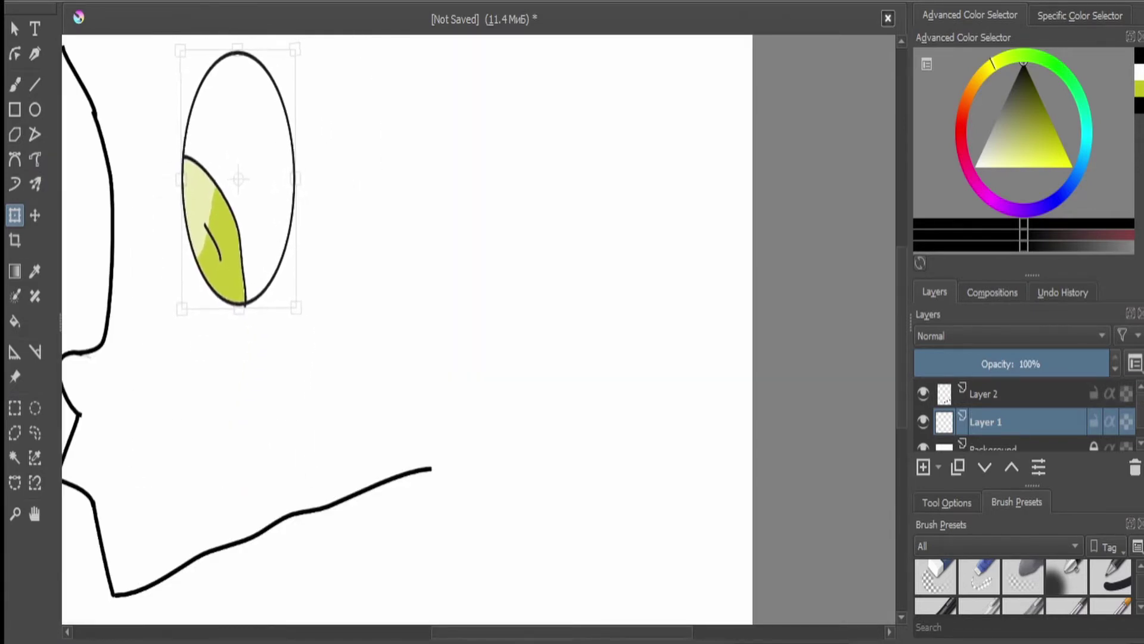
{"action": "scroll", "coordinate": [417, 328], "scroll_direction": "down", "scroll_amount": 5}
{"action": "scroll", "coordinate": [417, 328], "scroll_direction": "up", "scroll_amount": 4}
{"action": "key", "text": "Return"}
{"action": "key", "text": "Page_Up"}
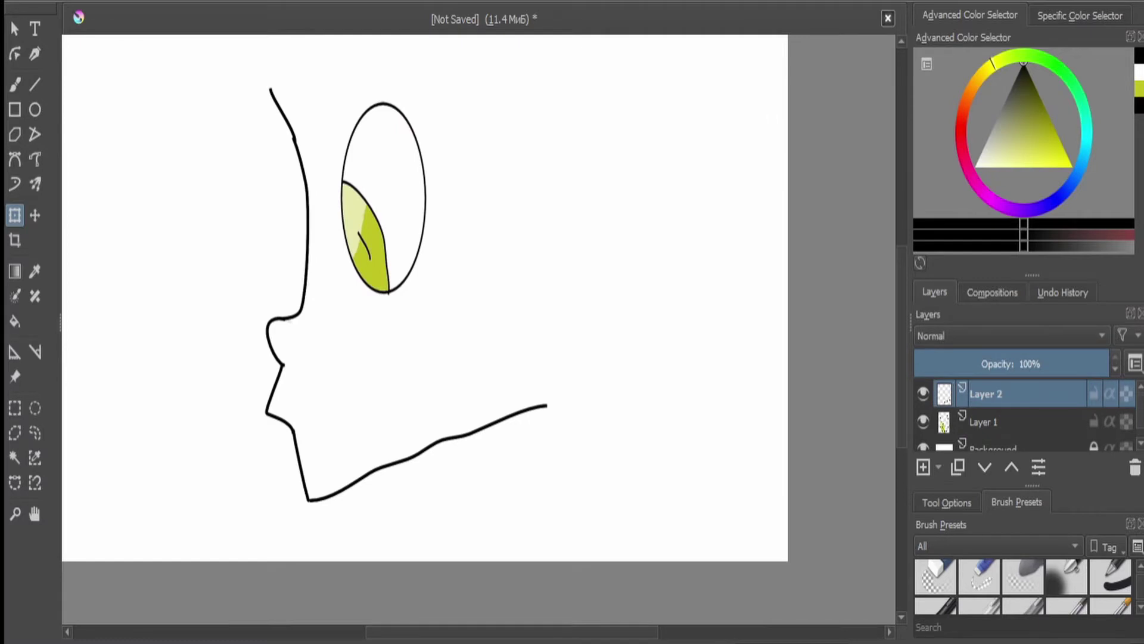
{"action": "key", "text": "ctrl+e"}
- Trim the free end of the jaw line and extend it with a zigzag of pointed cheek-fur spikes
{"action": "left_click", "coordinate": [34, 159]}
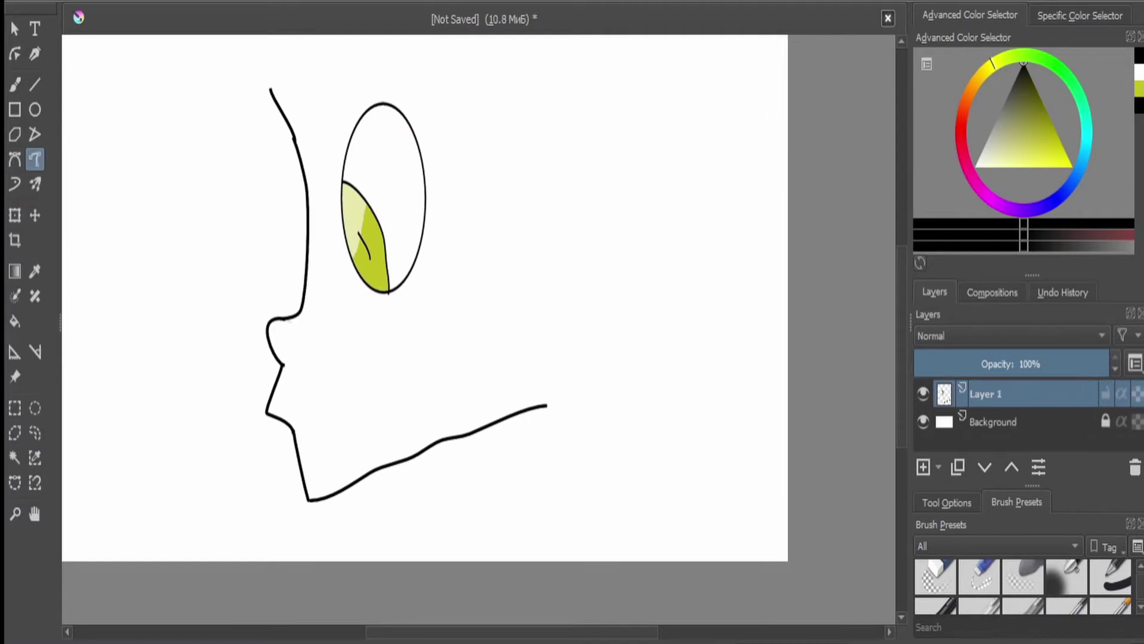
{"action": "key", "text": "b"}
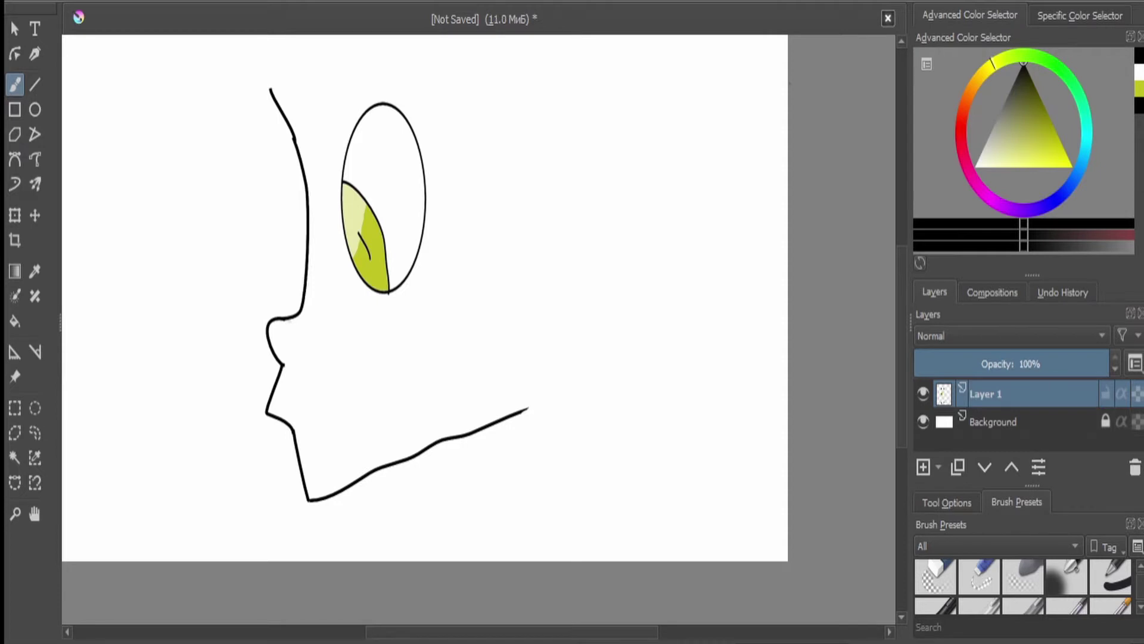
{"action": "left_click", "coordinate": [35, 159]}
{"action": "mouse_move", "coordinate": [527, 409]}
{"action": "left_mouse_down"}
{"action": "mouse_move", "coordinate": [508, 501]}
{"action": "mouse_move", "coordinate": [610, 362]}
{"action": "left_mouse_up"}
{"action": "key", "text": "ctrl+z"}
{"action": "mouse_move", "coordinate": [515, 444]}
{"action": "left_mouse_down"}
{"action": "mouse_move", "coordinate": [509, 497]}
{"action": "mouse_move", "coordinate": [583, 445]}
{"action": "mouse_move", "coordinate": [650, 359]}
{"action": "mouse_move", "coordinate": [637, 449]}
{"action": "mouse_move", "coordinate": [698, 354]}
{"action": "mouse_move", "coordinate": [693, 443]}
{"action": "left_mouse_up"}
{"action": "key", "text": "ctrl+t"}
{"action": "left_click_drag", "start_coordinate": [479, 297], "coordinate": [256, 166]}
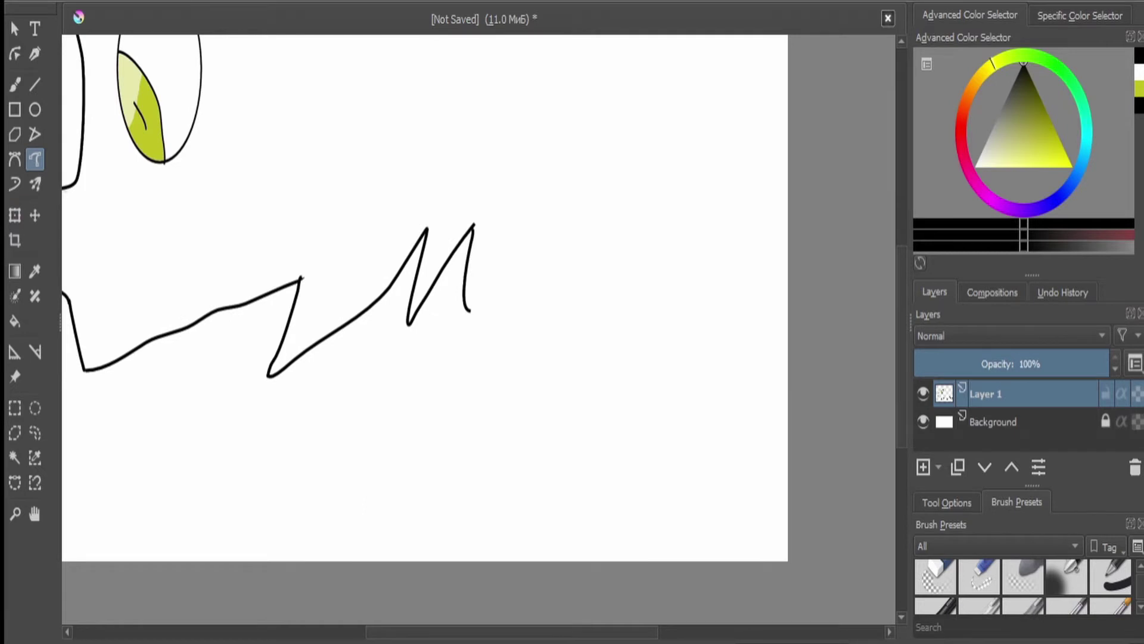
- Draw a curved throat line down from the cheek fur and redraw the rear edge of the last spike
{"action": "left_click_drag", "start_coordinate": [370, 339], "coordinate": [456, 411]}
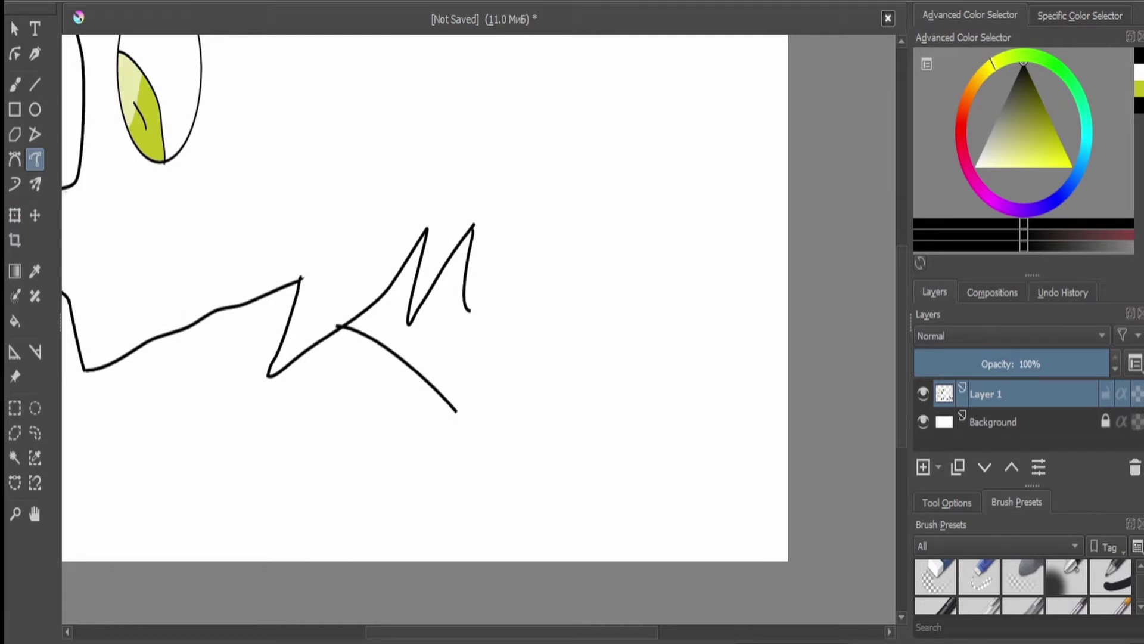
{"action": "key", "text": "b"}
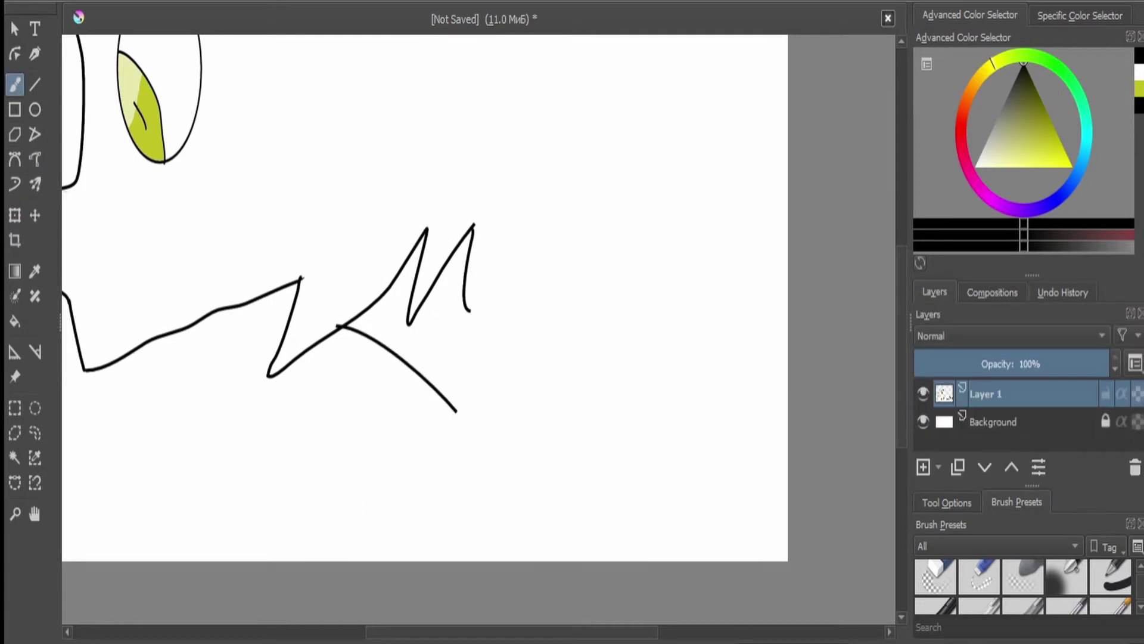
{"action": "key", "text": "ctrl+z"}
{"action": "left_click", "coordinate": [35, 159]}
{"action": "left_click_drag", "start_coordinate": [471, 229], "coordinate": [458, 309]}
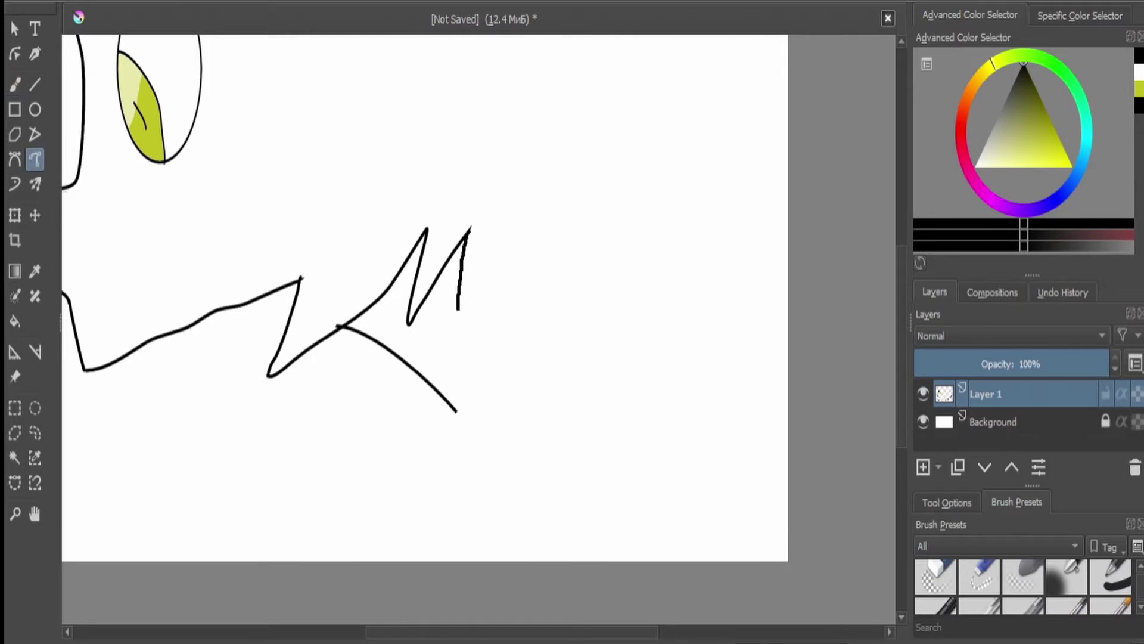
- Erase the curved throat line, repair the cheek-fur outline and draw a straighter throat line sloping down from it
{"action": "key", "text": "b"}
{"action": "key", "text": "plus"}
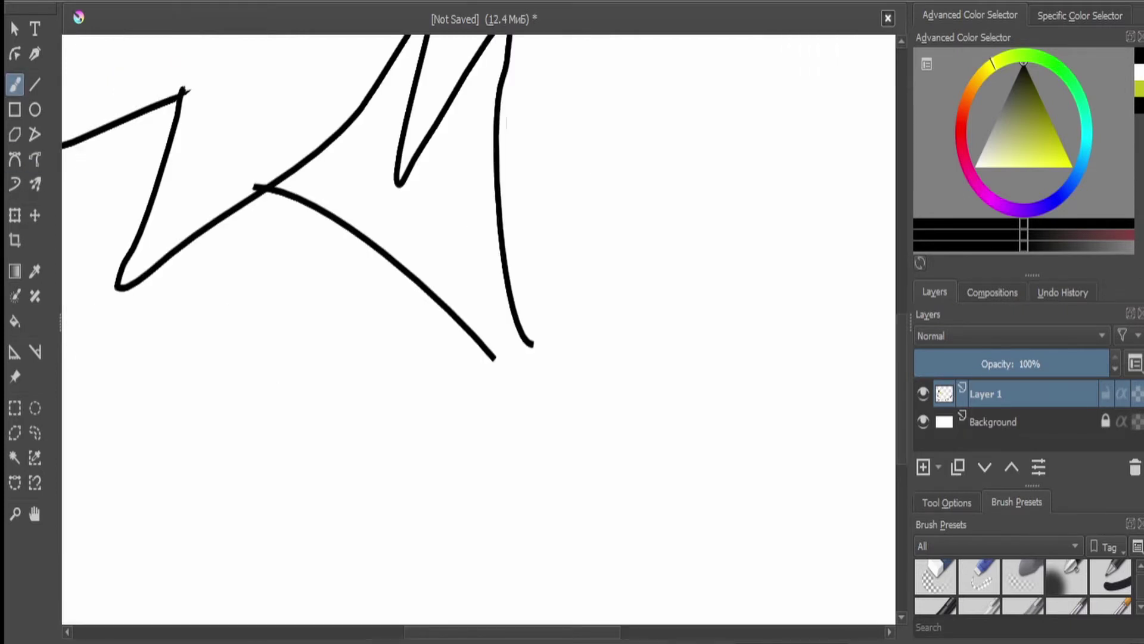
{"action": "left_click_drag", "start_coordinate": [503, 358], "coordinate": [286, 191]}
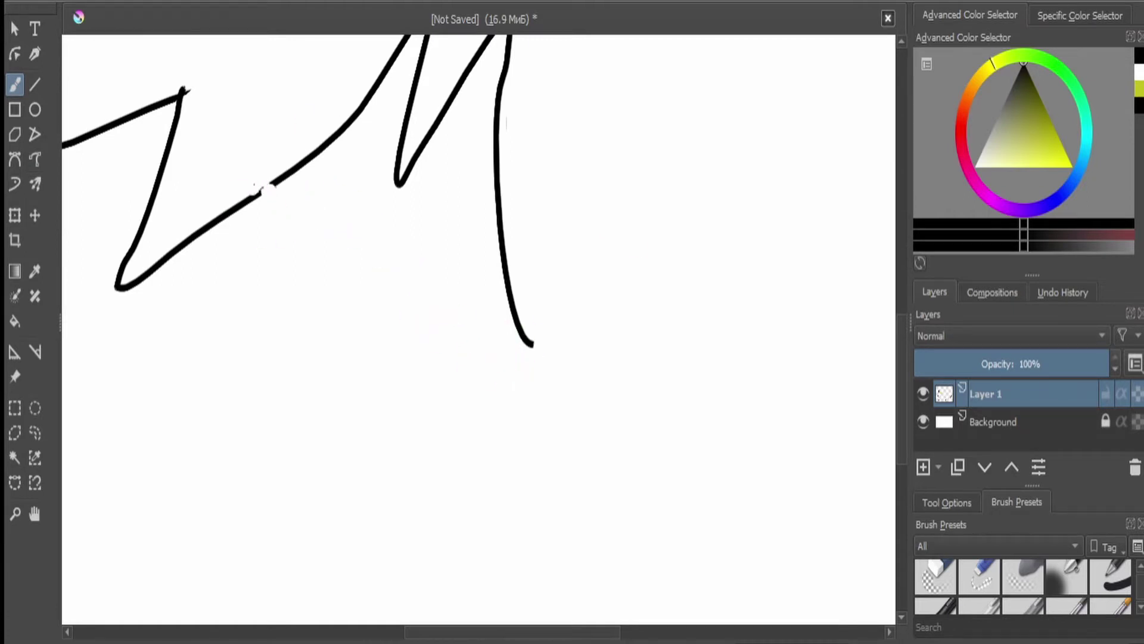
{"action": "left_click", "coordinate": [35, 159]}
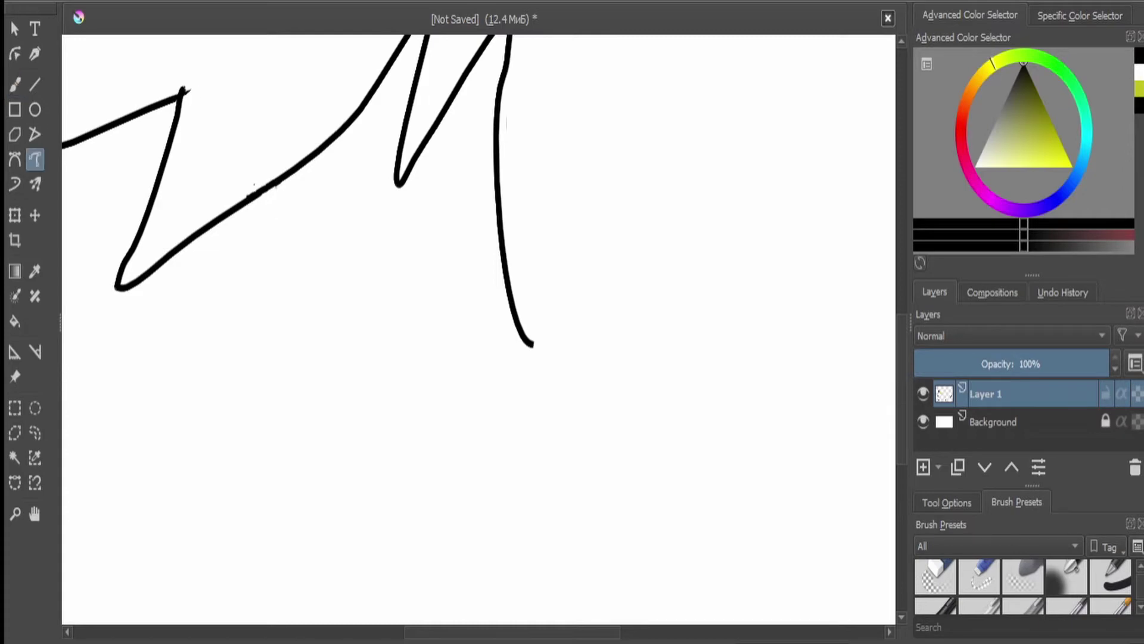
{"action": "mouse_move", "coordinate": [496, 377]}
{"action": "left_mouse_down"}
{"action": "mouse_move", "coordinate": [325, 227]}
{"action": "mouse_move", "coordinate": [259, 186]}
{"action": "mouse_move", "coordinate": [513, 396]}
{"action": "left_mouse_up"}
{"action": "scroll", "coordinate": [260, 184], "scroll_direction": "up", "scroll_amount": 1}
{"action": "key", "text": "ctrl+z"}
{"action": "scroll", "coordinate": [512, 396], "scroll_direction": "down", "scroll_amount": 3}
{"action": "scroll", "coordinate": [513, 396], "scroll_direction": "up", "scroll_amount": 3}
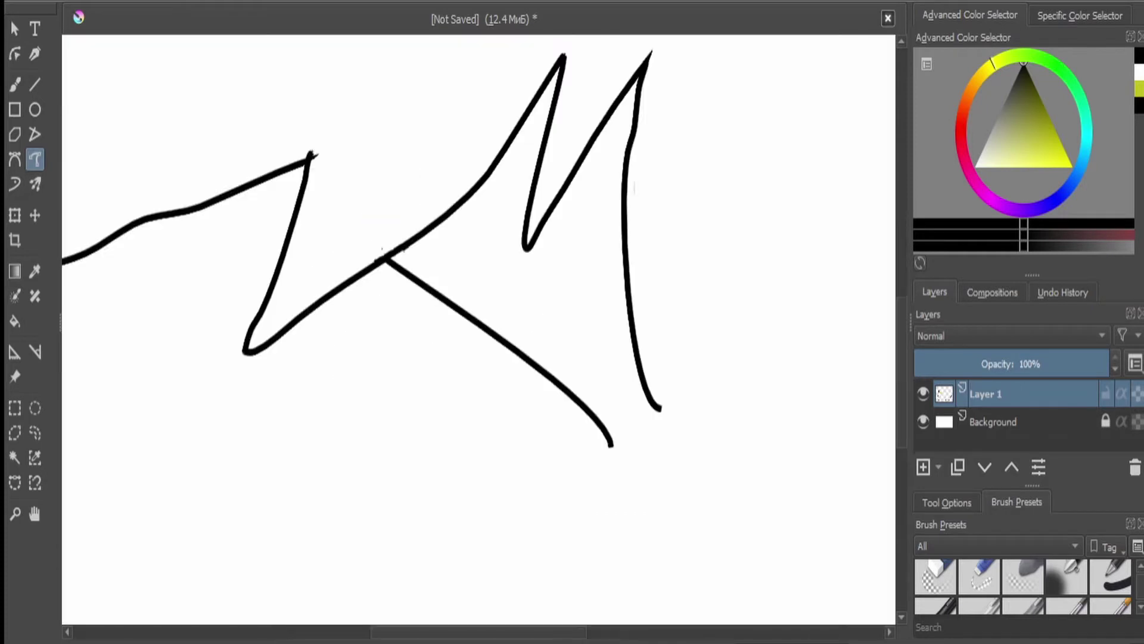
{"action": "scroll", "coordinate": [477, 327], "scroll_direction": "down", "scroll_amount": 1}
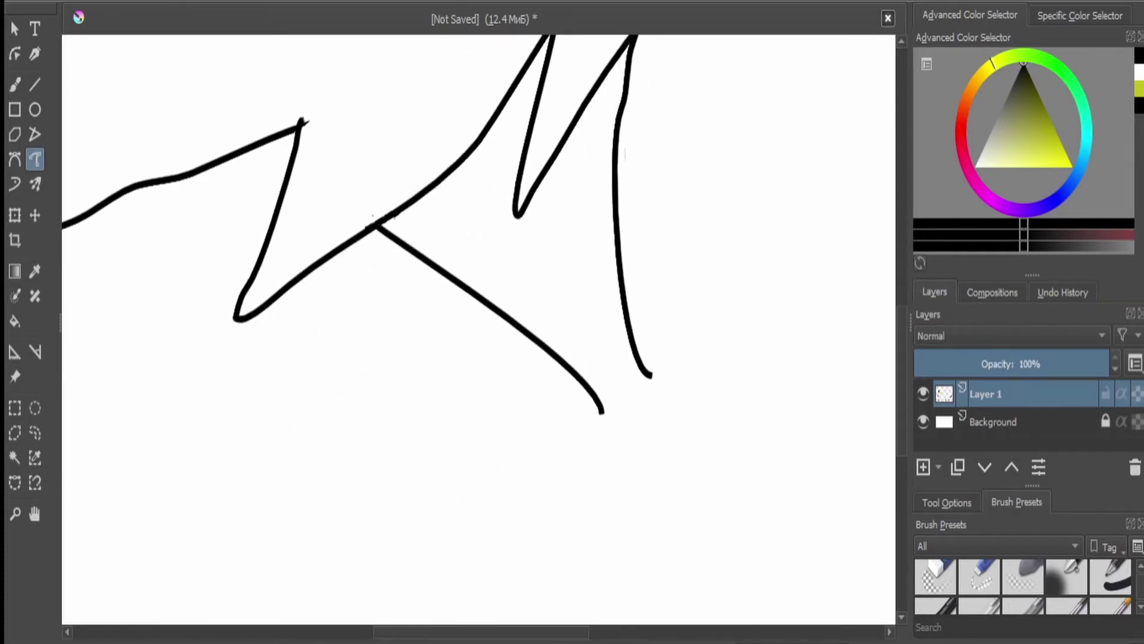
- Draw the neck-base line from the last spike's lower end, running down to the front and rising towards the back
{"action": "mouse_move", "coordinate": [652, 377]}
{"action": "left_mouse_down"}
{"action": "mouse_move", "coordinate": [546, 444]}
{"action": "mouse_move", "coordinate": [380, 587]}
{"action": "left_mouse_up"}
{"action": "scroll", "coordinate": [379, 587], "scroll_direction": "down", "scroll_amount": 2}
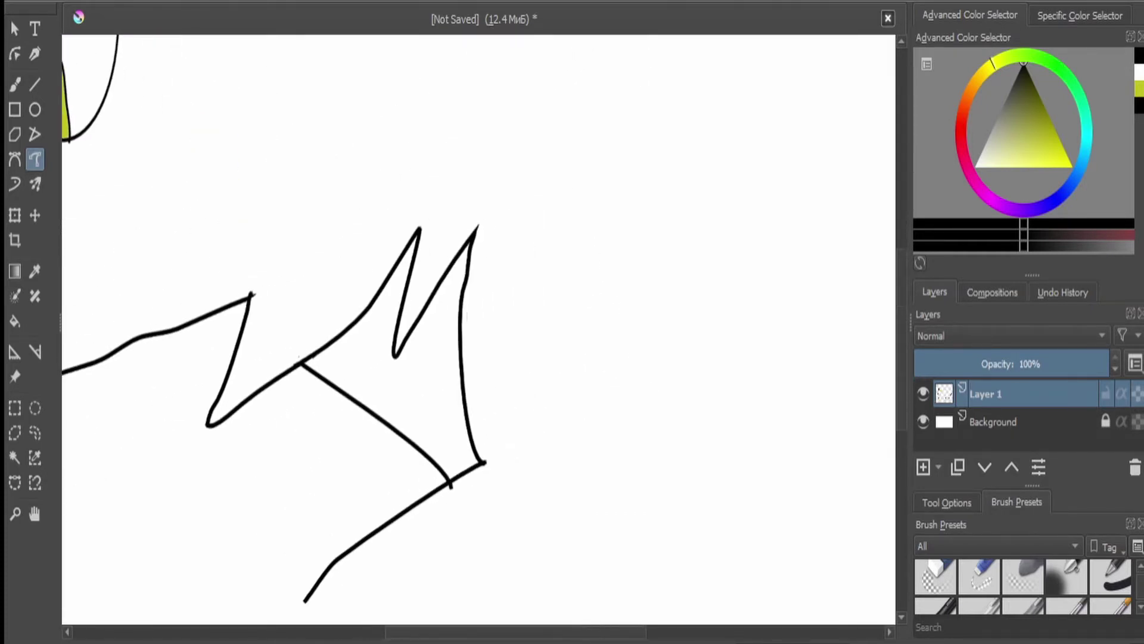
{"action": "scroll", "coordinate": [468, 473], "scroll_direction": "up", "scroll_amount": 2}
{"action": "mouse_move", "coordinate": [494, 456]}
{"action": "left_mouse_down"}
{"action": "mouse_move", "coordinate": [638, 324]}
{"action": "mouse_move", "coordinate": [698, 297]}
{"action": "left_mouse_up"}
{"action": "scroll", "coordinate": [698, 297], "scroll_direction": "up", "scroll_amount": 2}
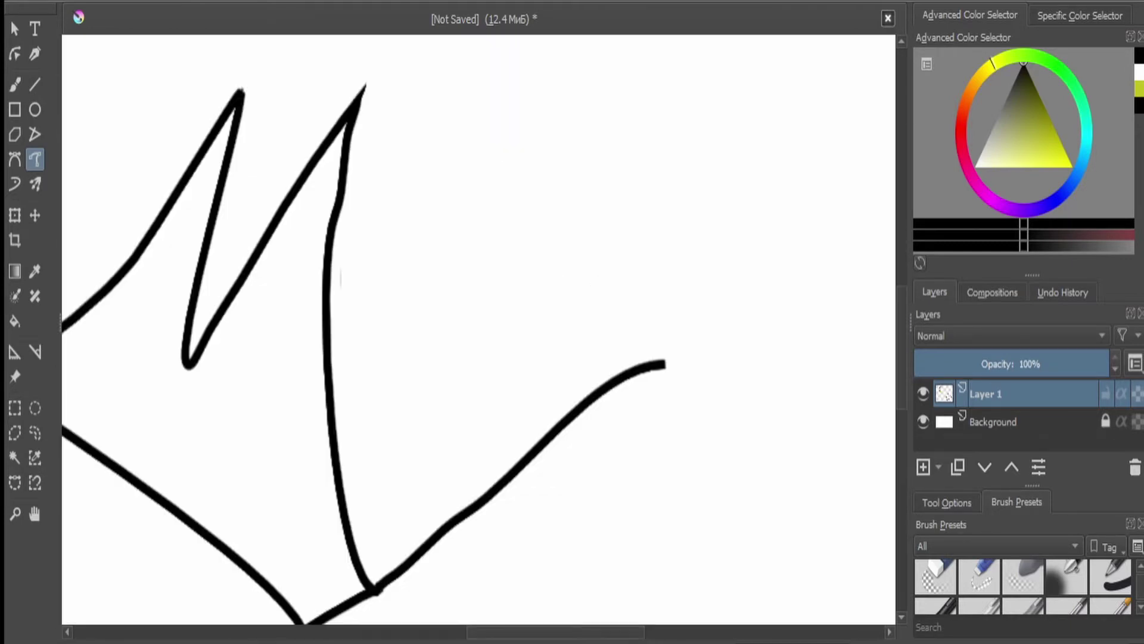
- Continue the rear end of the rising line with a small hooked notch and a long pointed fur spike
{"action": "mouse_move", "coordinate": [680, 371]}
{"action": "left_mouse_down"}
{"action": "mouse_move", "coordinate": [736, 401]}
{"action": "mouse_move", "coordinate": [675, 314]}
{"action": "left_mouse_up"}
{"action": "scroll", "coordinate": [675, 314], "scroll_direction": "down", "scroll_amount": 3}
{"action": "scroll", "coordinate": [467, 471], "scroll_direction": "up", "scroll_amount": 3}
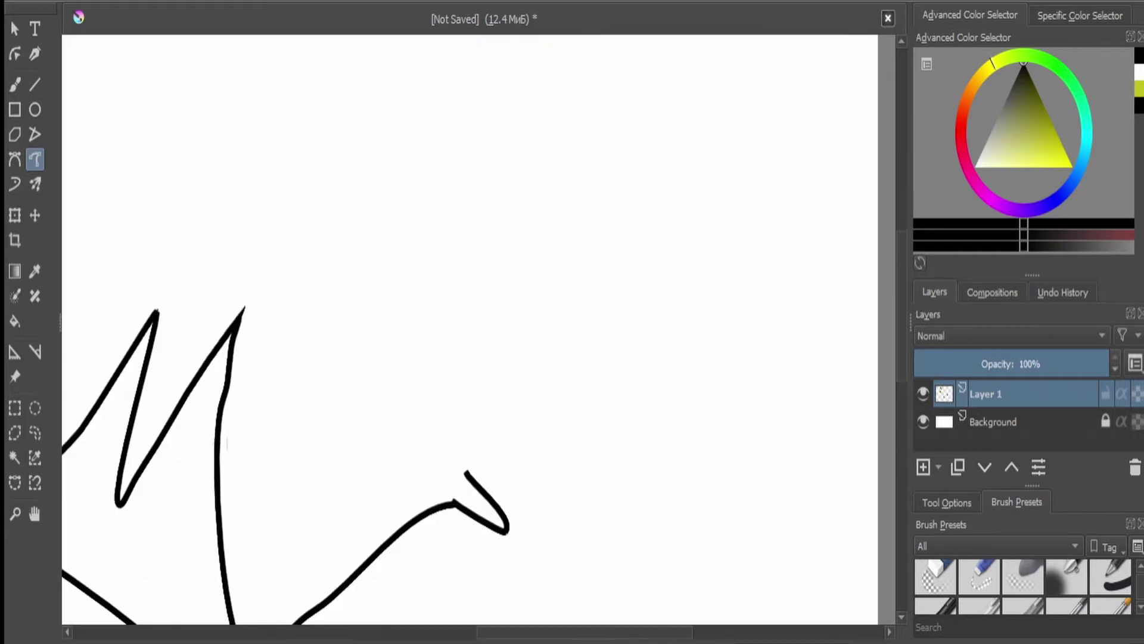
{"action": "mouse_move", "coordinate": [466, 470]}
{"action": "left_mouse_down"}
{"action": "mouse_move", "coordinate": [735, 457]}
{"action": "mouse_move", "coordinate": [544, 385]}
{"action": "mouse_move", "coordinate": [542, 360]}
{"action": "mouse_move", "coordinate": [820, 206]}
{"action": "left_mouse_up"}
{"action": "scroll", "coordinate": [820, 206], "scroll_direction": "down", "scroll_amount": 2}
{"action": "scroll", "coordinate": [327, 357], "scroll_direction": "down", "scroll_amount": 4}
{"action": "scroll", "coordinate": [113, 274], "scroll_direction": "up", "scroll_amount": 4}
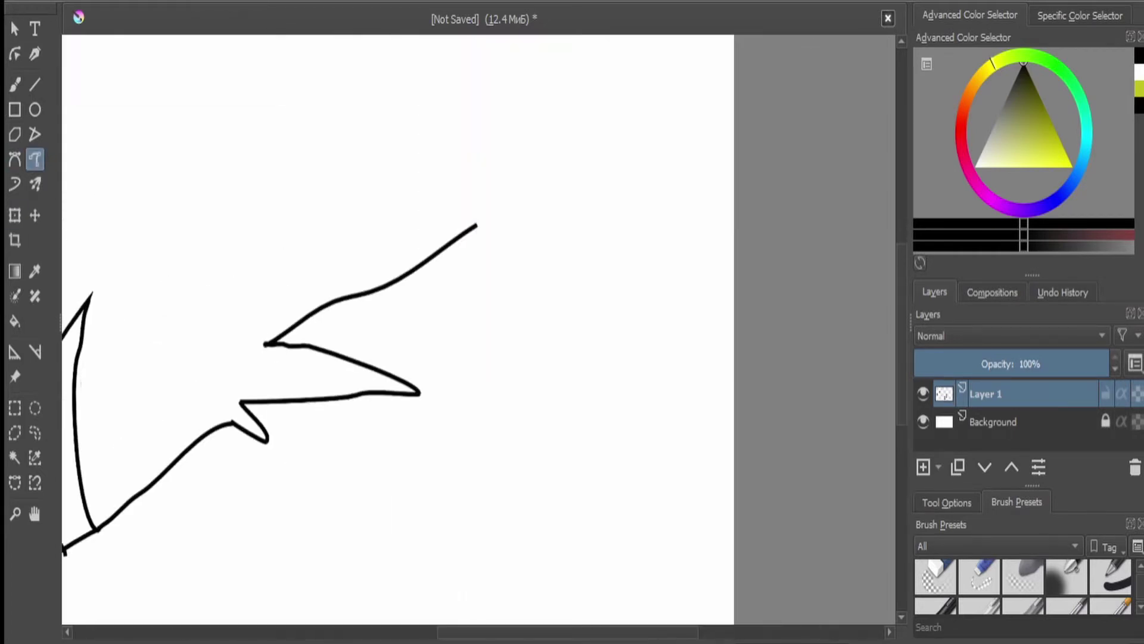
- Finish the second rear spike and draw a long straight line rising diagonally from its inner end
{"action": "scroll", "coordinate": [381, 268], "scroll_direction": "down", "scroll_amount": 3}
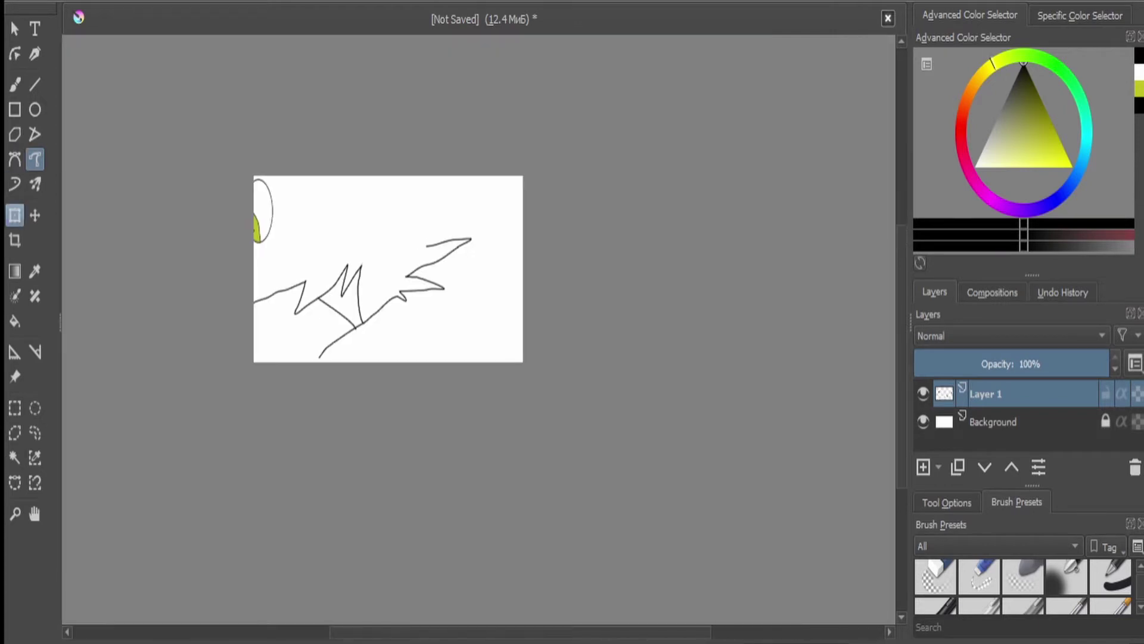
{"action": "key", "text": "ctrl+t"}
{"action": "scroll", "coordinate": [411, 239], "scroll_direction": "up", "scroll_amount": 3}
{"action": "scroll", "coordinate": [293, 375], "scroll_direction": "up", "scroll_amount": 2}
{"action": "left_click", "coordinate": [35, 160]}
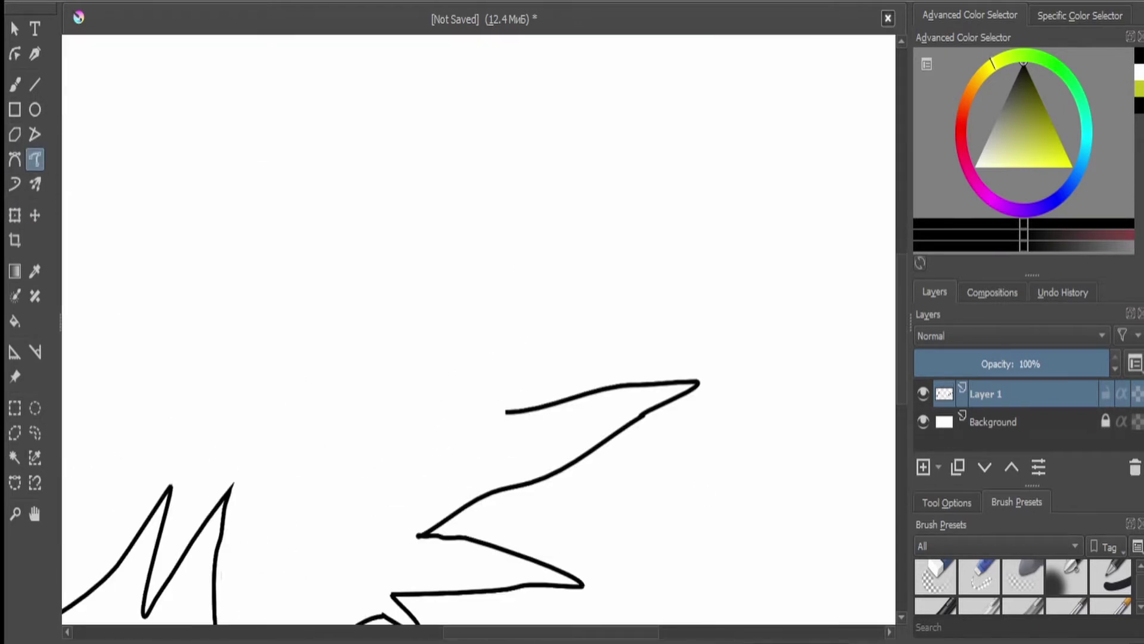
{"action": "left_click_drag", "start_coordinate": [506, 411], "coordinate": [700, 113]}
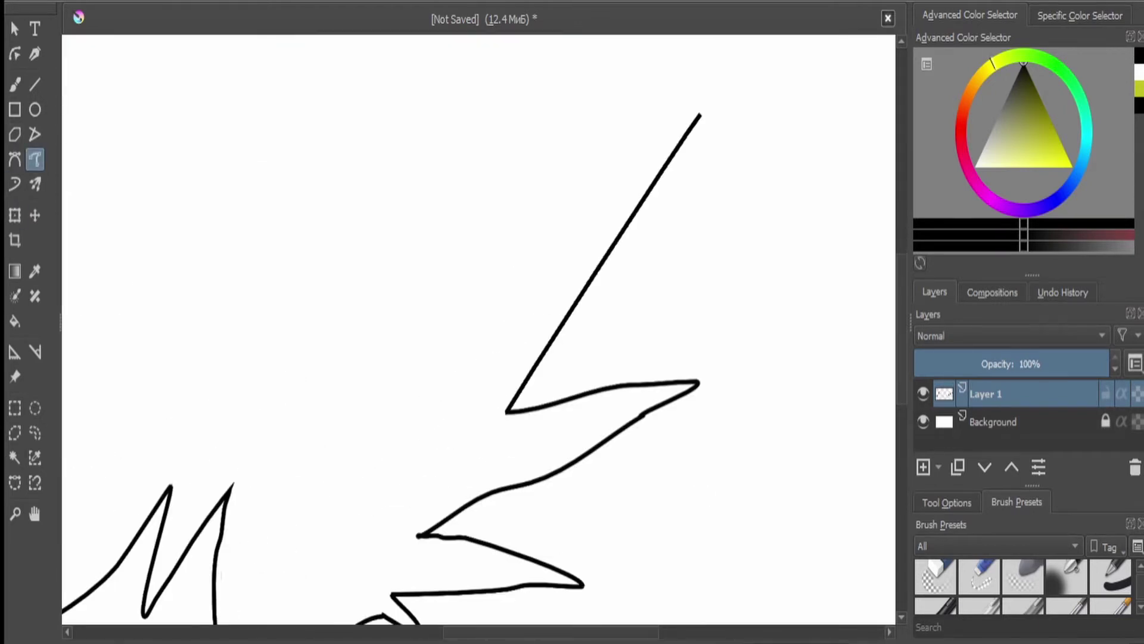
- Draw a line rising from the lower rear spike between the two spikes, with a short edge going down from its end
{"action": "scroll", "coordinate": [699, 113], "scroll_direction": "down", "scroll_amount": 3}
{"action": "key", "text": "ctrl+t"}
{"action": "scroll", "coordinate": [395, 225], "scroll_direction": "up", "scroll_amount": 3}
{"action": "scroll", "coordinate": [395, 225], "scroll_direction": "down", "scroll_amount": 3}
{"action": "left_click", "coordinate": [35, 159]}
{"action": "scroll", "coordinate": [347, 345], "scroll_direction": "up", "scroll_amount": 3}
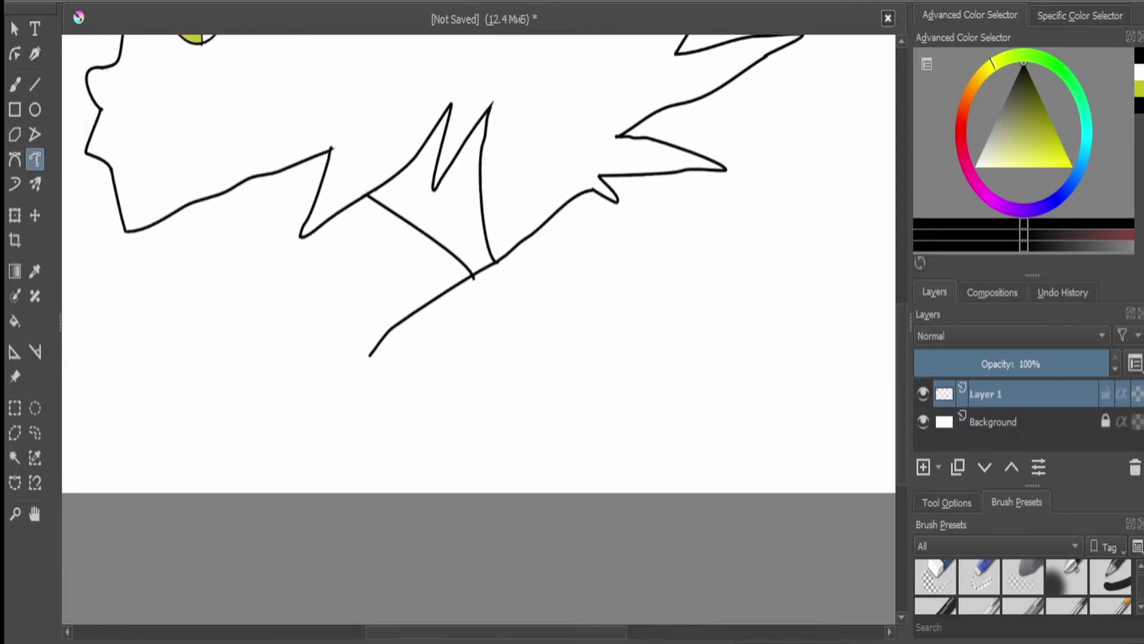
{"action": "scroll", "coordinate": [398, 230], "scroll_direction": "down", "scroll_amount": 2}
{"action": "scroll", "coordinate": [715, 89], "scroll_direction": "up", "scroll_amount": 3}
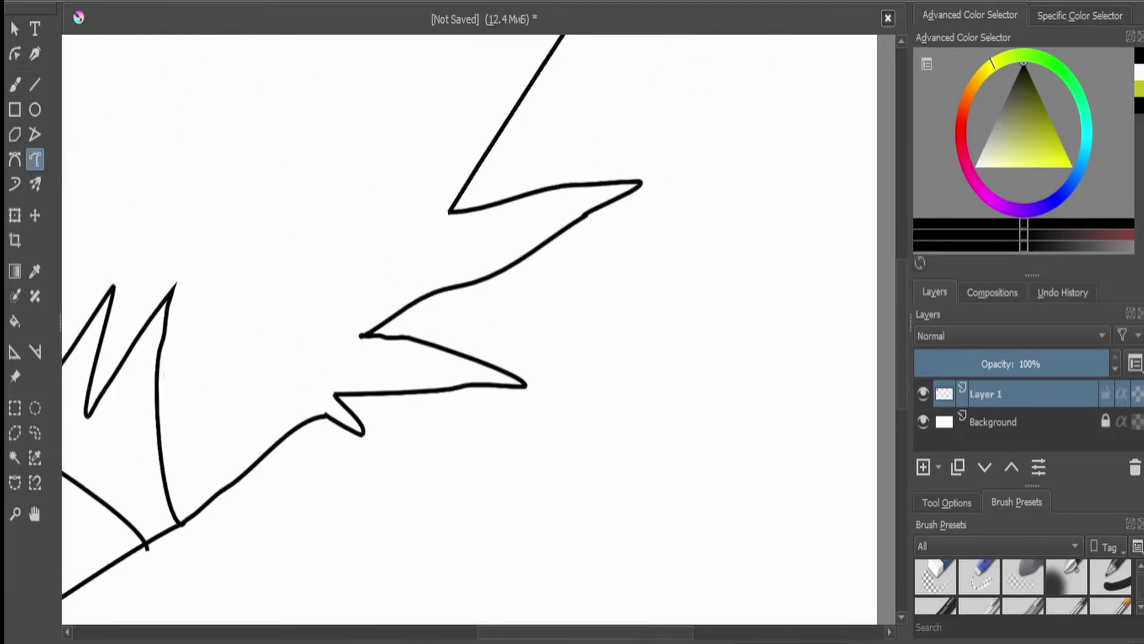
{"action": "left_click_drag", "start_coordinate": [416, 330], "coordinate": [576, 257]}
{"action": "scroll", "coordinate": [576, 257], "scroll_direction": "down", "scroll_amount": 3}
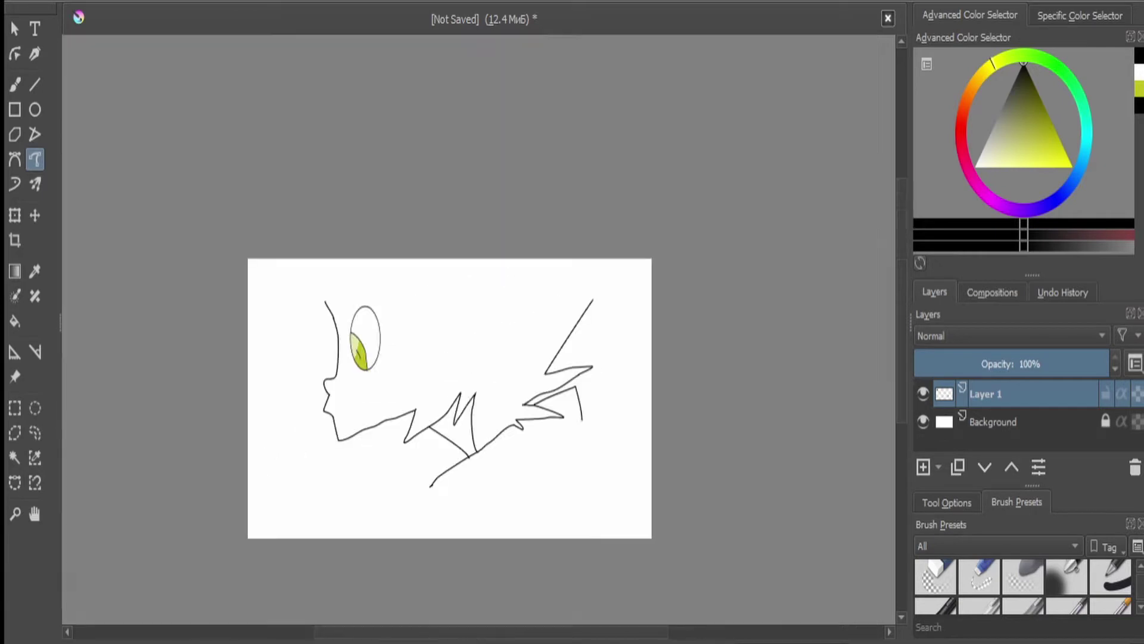
- Draw the long lower edge joining the front tip to the rear edge, and a short hooked line down from the front tip
{"action": "scroll", "coordinate": [310, 381], "scroll_direction": "up", "scroll_amount": 3}
{"action": "mouse_move", "coordinate": [225, 412]}
{"action": "left_mouse_down"}
{"action": "mouse_move", "coordinate": [388, 368]}
{"action": "mouse_move", "coordinate": [836, 168]}
{"action": "left_mouse_up"}
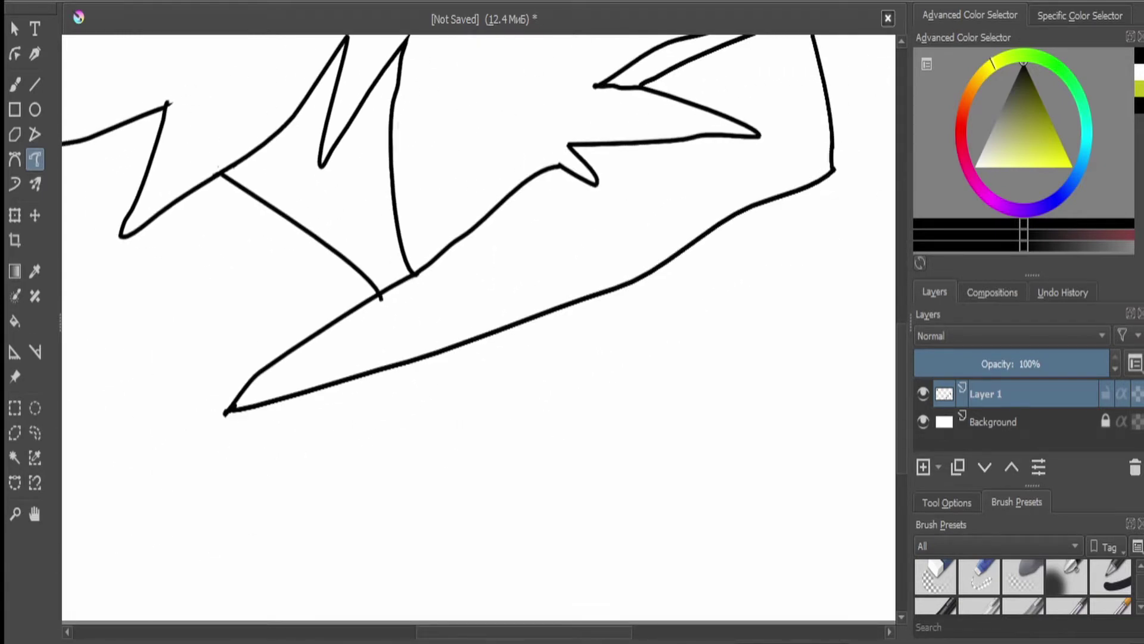
{"action": "mouse_move", "coordinate": [205, 417]}
{"action": "left_mouse_down"}
{"action": "mouse_move", "coordinate": [198, 552]}
{"action": "mouse_move", "coordinate": [238, 567]}
{"action": "left_mouse_up"}
{"action": "scroll", "coordinate": [238, 567], "scroll_direction": "down", "scroll_amount": 3}
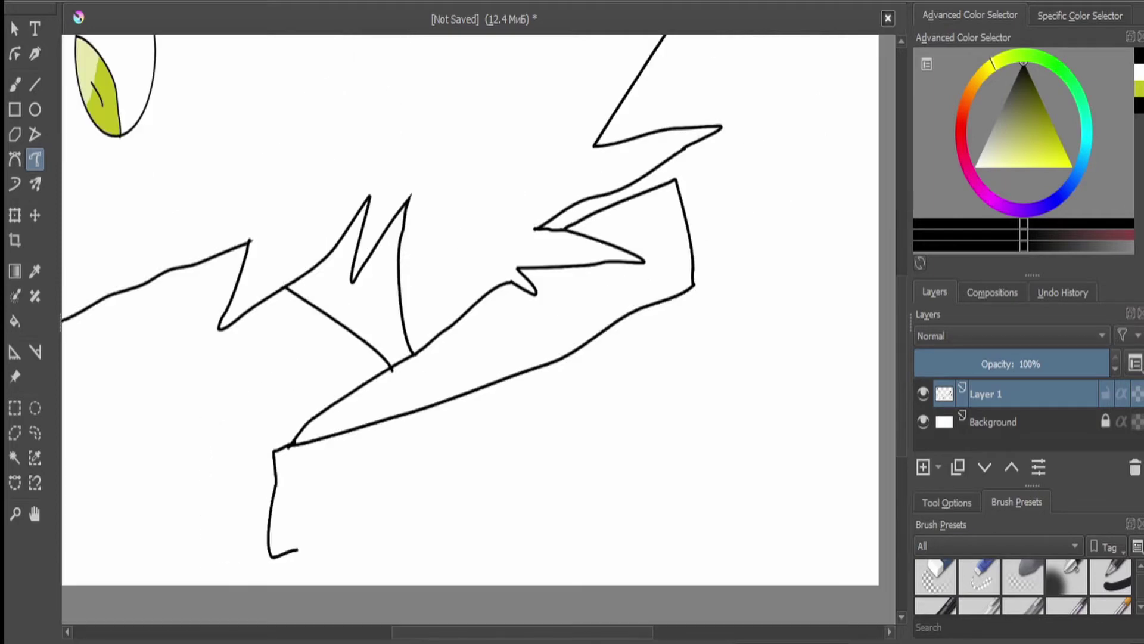
- Extend the rear corner of the lower edge with a short rising line and a curved line going down from its peak
{"action": "scroll", "coordinate": [569, 328], "scroll_direction": "up", "scroll_amount": 3}
{"action": "mouse_move", "coordinate": [563, 329]}
{"action": "left_mouse_down"}
{"action": "mouse_move", "coordinate": [701, 288]}
{"action": "mouse_move", "coordinate": [720, 298]}
{"action": "mouse_move", "coordinate": [715, 399]}
{"action": "left_mouse_up"}
{"action": "scroll", "coordinate": [715, 398], "scroll_direction": "down", "scroll_amount": 4}
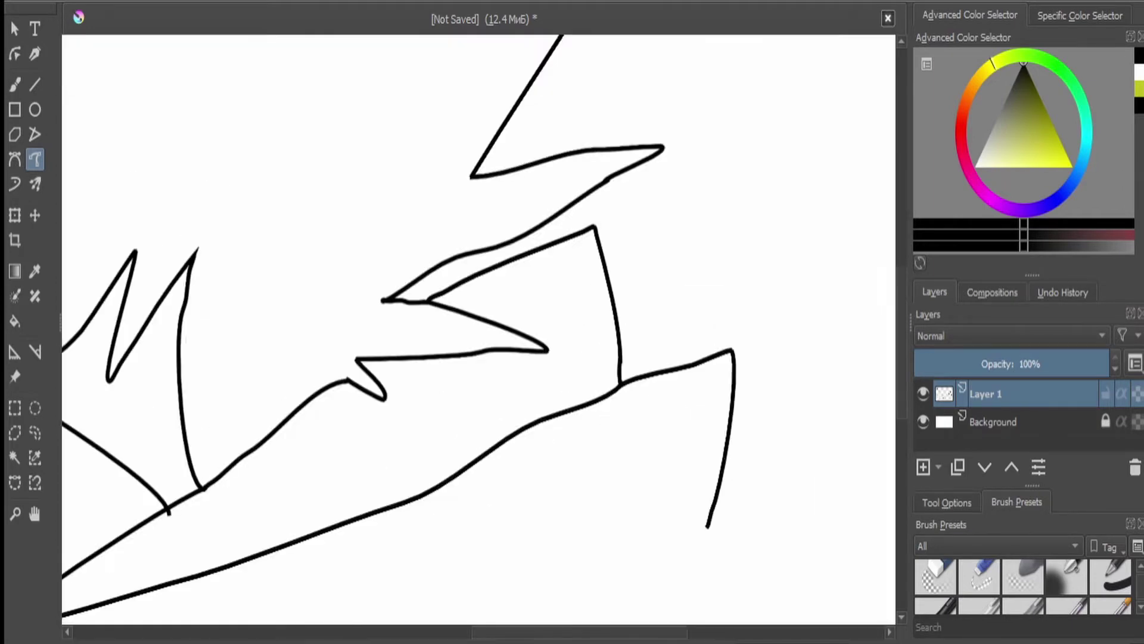
- Draw zigzag chest fur forward from the front tip, with narrow spikes followed by a wide V-shaped spike
{"action": "scroll", "coordinate": [541, 269], "scroll_direction": "up", "scroll_amount": 4}
{"action": "mouse_move", "coordinate": [605, 301]}
{"action": "left_mouse_down"}
{"action": "mouse_move", "coordinate": [541, 427]}
{"action": "mouse_move", "coordinate": [430, 409]}
{"action": "mouse_move", "coordinate": [296, 455]}
{"action": "left_mouse_up"}
{"action": "scroll", "coordinate": [297, 454], "scroll_direction": "down", "scroll_amount": 3}
{"action": "mouse_move", "coordinate": [503, 319]}
{"action": "left_mouse_down"}
{"action": "mouse_move", "coordinate": [536, 357]}
{"action": "mouse_move", "coordinate": [447, 149]}
{"action": "left_mouse_up"}
{"action": "scroll", "coordinate": [447, 149], "scroll_direction": "down", "scroll_amount": 3}
{"action": "scroll", "coordinate": [410, 92], "scroll_direction": "up", "scroll_amount": 4}
{"action": "scroll", "coordinate": [481, 268], "scroll_direction": "down", "scroll_amount": 2}
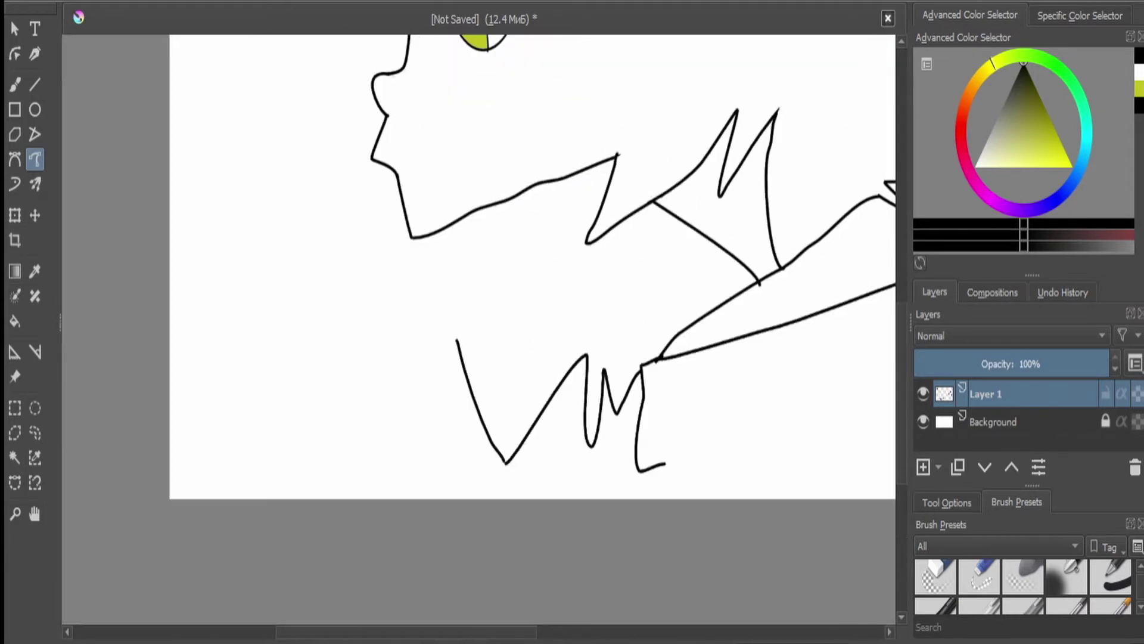
- Continue the chest fur forward with another downward spike and a long pointed spike folding back under the chin
{"action": "mouse_move", "coordinate": [456, 340]}
{"action": "left_mouse_down"}
{"action": "mouse_move", "coordinate": [380, 409]}
{"action": "mouse_move", "coordinate": [393, 327]}
{"action": "left_mouse_up"}
{"action": "scroll", "coordinate": [383, 309], "scroll_direction": "up", "scroll_amount": 2}
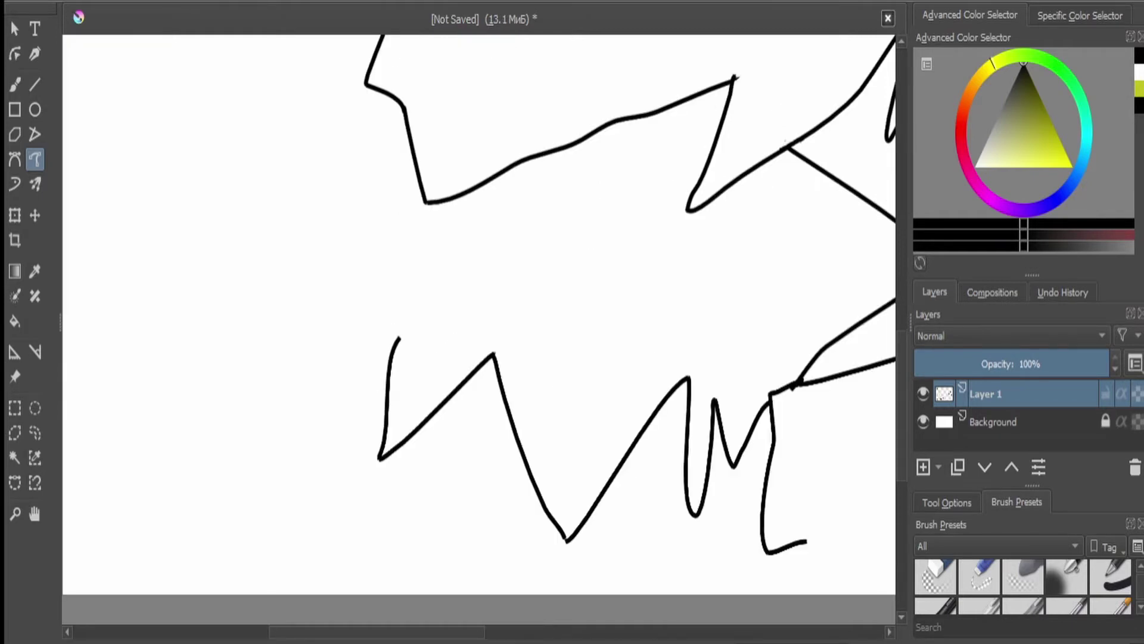
{"action": "mouse_move", "coordinate": [391, 337]}
{"action": "left_mouse_down"}
{"action": "mouse_move", "coordinate": [230, 320]}
{"action": "mouse_move", "coordinate": [141, 281]}
{"action": "mouse_move", "coordinate": [248, 174]}
{"action": "mouse_move", "coordinate": [178, 179]}
{"action": "left_mouse_up"}
{"action": "scroll", "coordinate": [179, 179], "scroll_direction": "down", "scroll_amount": 4}
{"action": "scroll", "coordinate": [726, 261], "scroll_direction": "up", "scroll_amount": 4}
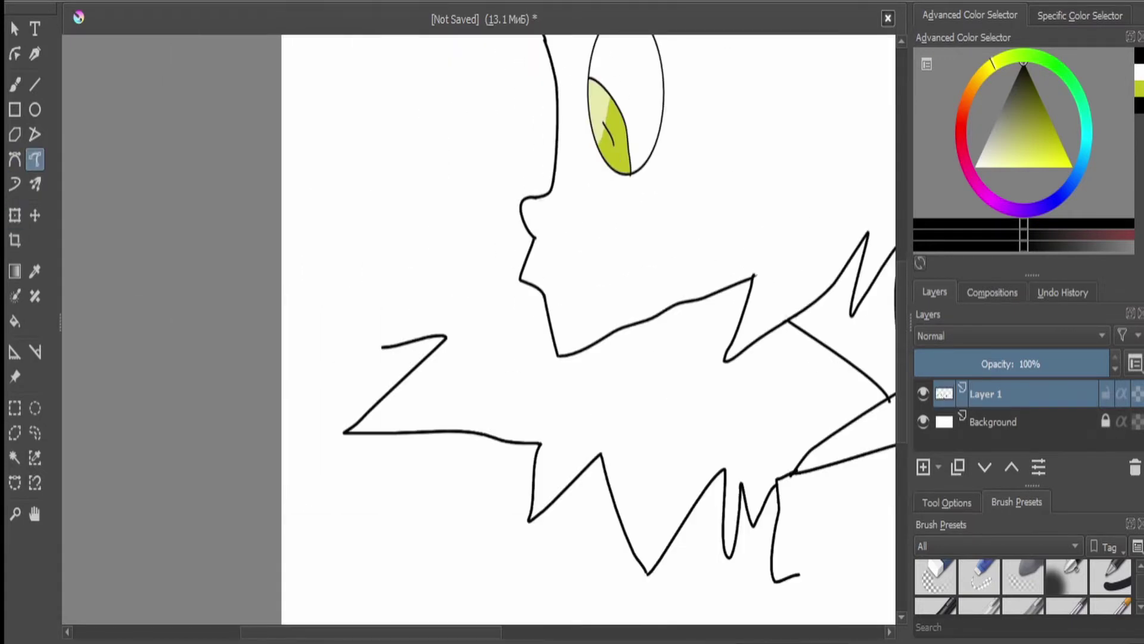
- Draw a long line rising in front of the face from the foremost spike, and undo the last stroke
{"action": "mouse_move", "coordinate": [386, 346]}
{"action": "left_mouse_down"}
{"action": "mouse_move", "coordinate": [316, 347]}
{"action": "mouse_move", "coordinate": [385, 115]}
{"action": "left_mouse_up"}
{"action": "mouse_move", "coordinate": [378, 166]}
{"action": "left_mouse_down"}
{"action": "mouse_move", "coordinate": [377, 199]}
{"action": "mouse_move", "coordinate": [493, 520]}
{"action": "left_mouse_up"}
{"action": "key", "text": "ctrl+z"}
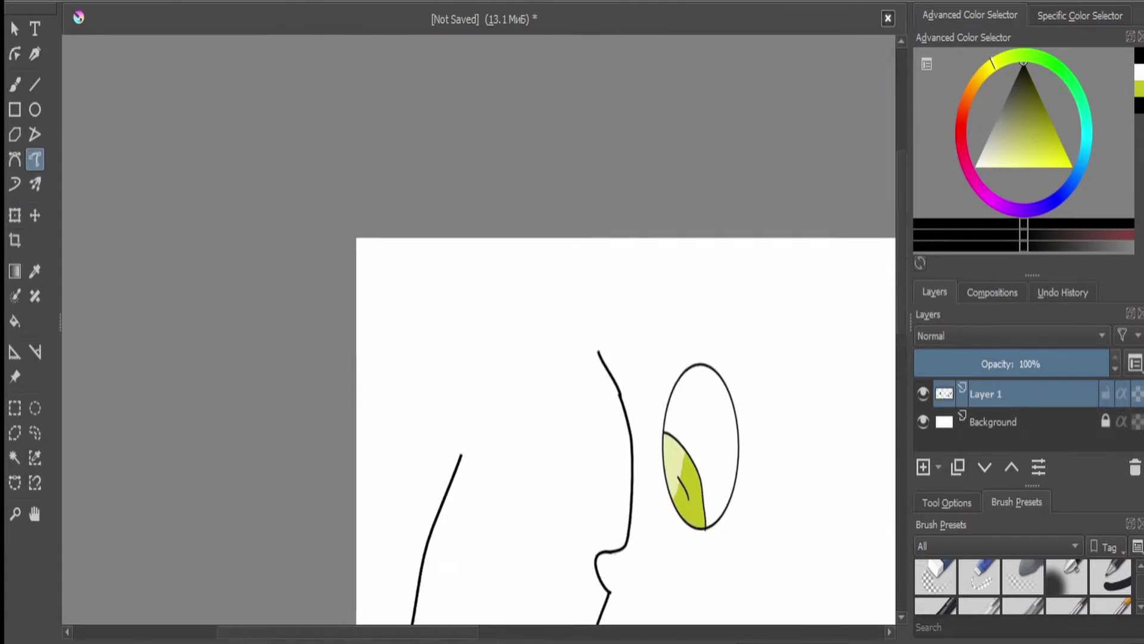
- Draw a small forward-pointing spike above the long line before the face, continue it with a rising forward line, and shift the drawing rearward
{"action": "mouse_move", "coordinate": [596, 417]}
{"action": "left_mouse_down"}
{"action": "mouse_move", "coordinate": [585, 200]}
{"action": "mouse_move", "coordinate": [635, 247]}
{"action": "left_mouse_up"}
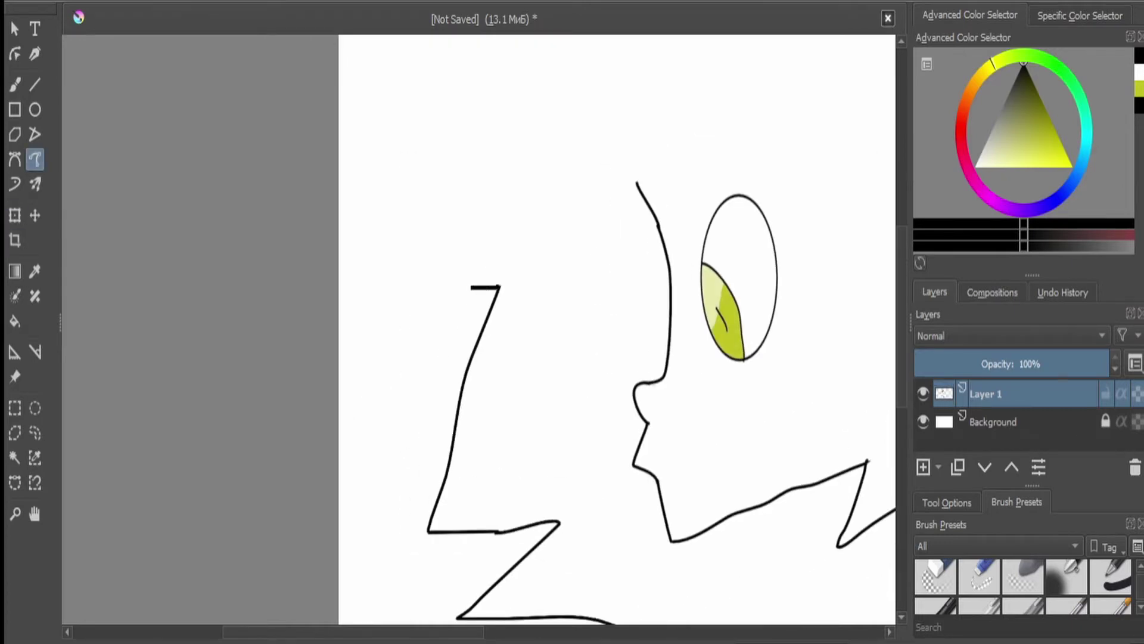
{"action": "mouse_move", "coordinate": [470, 289]}
{"action": "left_mouse_down"}
{"action": "mouse_move", "coordinate": [366, 289]}
{"action": "mouse_move", "coordinate": [432, 246]}
{"action": "mouse_move", "coordinate": [503, 228]}
{"action": "mouse_move", "coordinate": [313, 180]}
{"action": "left_mouse_up"}
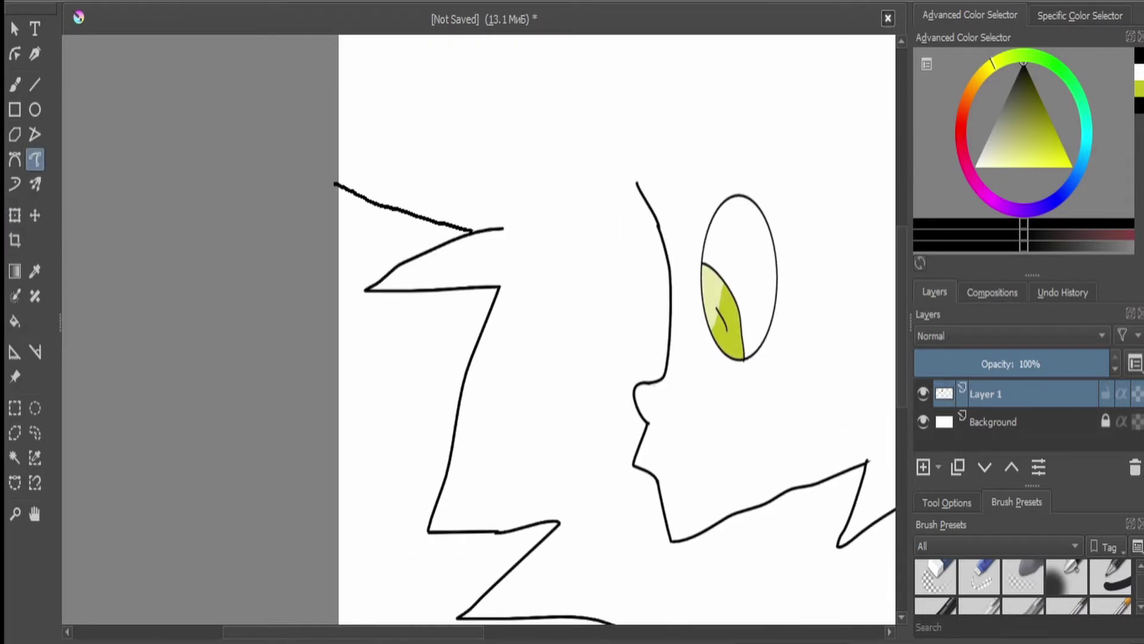
{"action": "key", "text": "ctrl+t"}
{"action": "left_click_drag", "start_coordinate": [417, 358], "coordinate": [676, 498]}
{"action": "key", "text": "Return"}
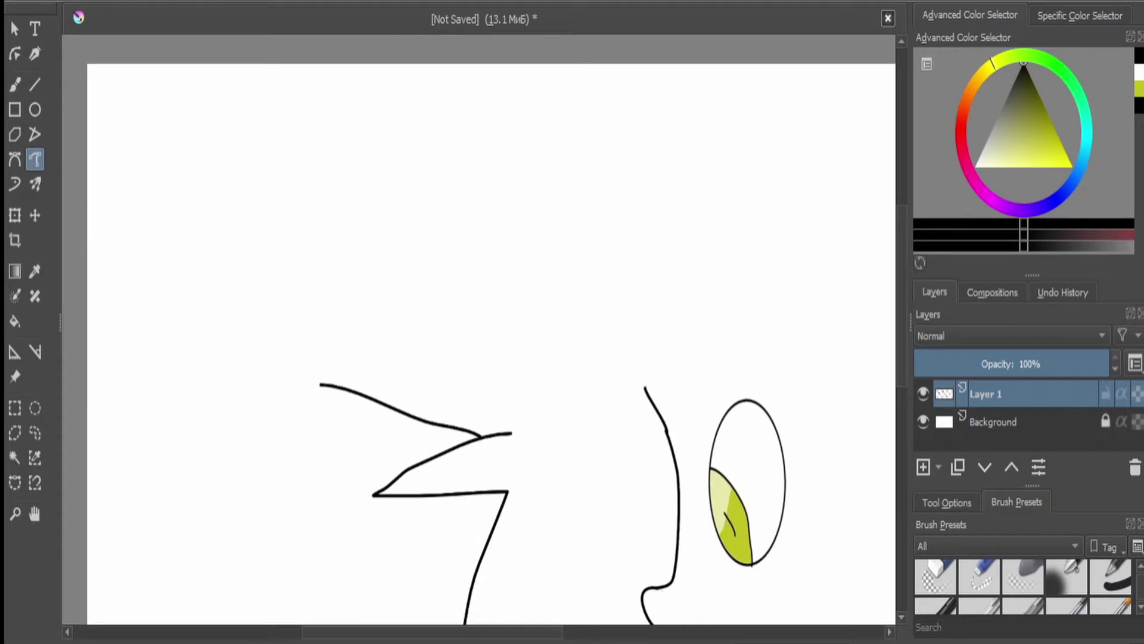
- Continue the front mane upward with a large zigzag spike and a long forward line, and move the drawing on the canvas
{"action": "mouse_move", "coordinate": [320, 385]}
{"action": "left_mouse_down"}
{"action": "mouse_move", "coordinate": [245, 349]}
{"action": "mouse_move", "coordinate": [452, 213]}
{"action": "mouse_move", "coordinate": [227, 104]}
{"action": "left_mouse_up"}
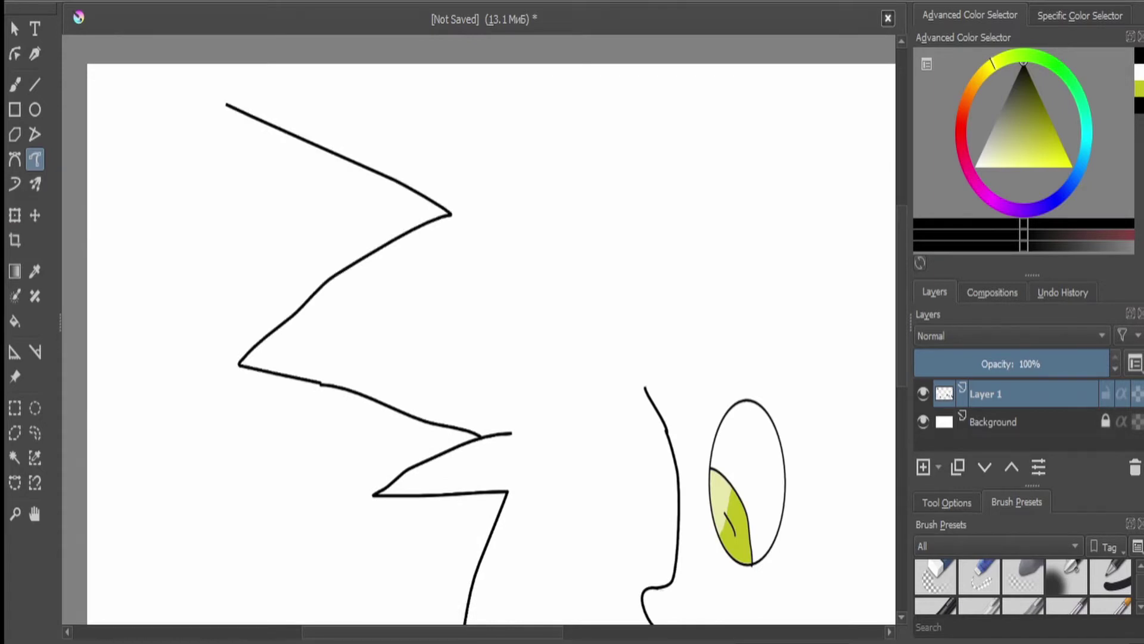
{"action": "key", "text": "ctrl+t"}
{"action": "left_click_drag", "start_coordinate": [477, 298], "coordinate": [383, 453]}
{"action": "key", "text": "Return"}
- Draw spiky hair across the top of the head and down the back until it meets the cheek fur
{"action": "mouse_move", "coordinate": [135, 259]}
{"action": "left_mouse_down"}
{"action": "mouse_move", "coordinate": [340, 227]}
{"action": "mouse_move", "coordinate": [456, 239]}
{"action": "mouse_move", "coordinate": [378, 171]}
{"action": "mouse_move", "coordinate": [490, 213]}
{"action": "mouse_move", "coordinate": [453, 77]}
{"action": "mouse_move", "coordinate": [684, 257]}
{"action": "left_mouse_up"}
{"action": "key", "text": "ctrl+z"}
{"action": "scroll", "coordinate": [684, 257], "scroll_direction": "down", "scroll_amount": 2}
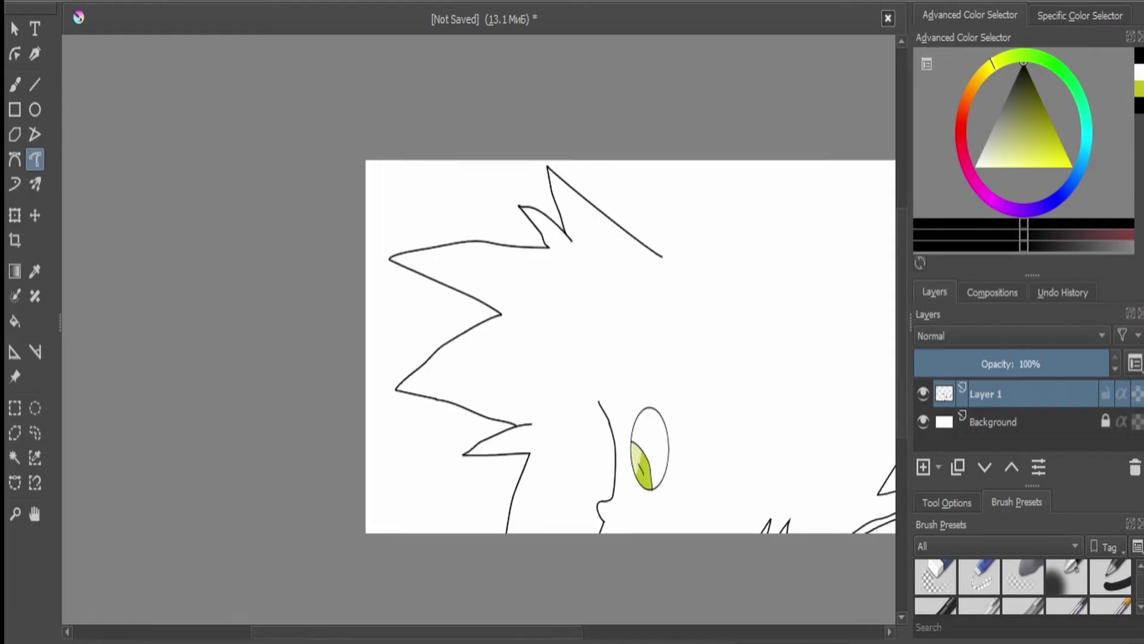
{"action": "scroll", "coordinate": [661, 257], "scroll_direction": "up", "scroll_amount": 2}
{"action": "mouse_move", "coordinate": [401, 243]}
{"action": "left_mouse_down"}
{"action": "mouse_move", "coordinate": [690, 97]}
{"action": "mouse_move", "coordinate": [691, 281]}
{"action": "mouse_move", "coordinate": [471, 192]}
{"action": "mouse_move", "coordinate": [310, 177]}
{"action": "mouse_move", "coordinate": [556, 234]}
{"action": "mouse_move", "coordinate": [372, 296]}
{"action": "mouse_move", "coordinate": [566, 422]}
{"action": "left_mouse_up"}
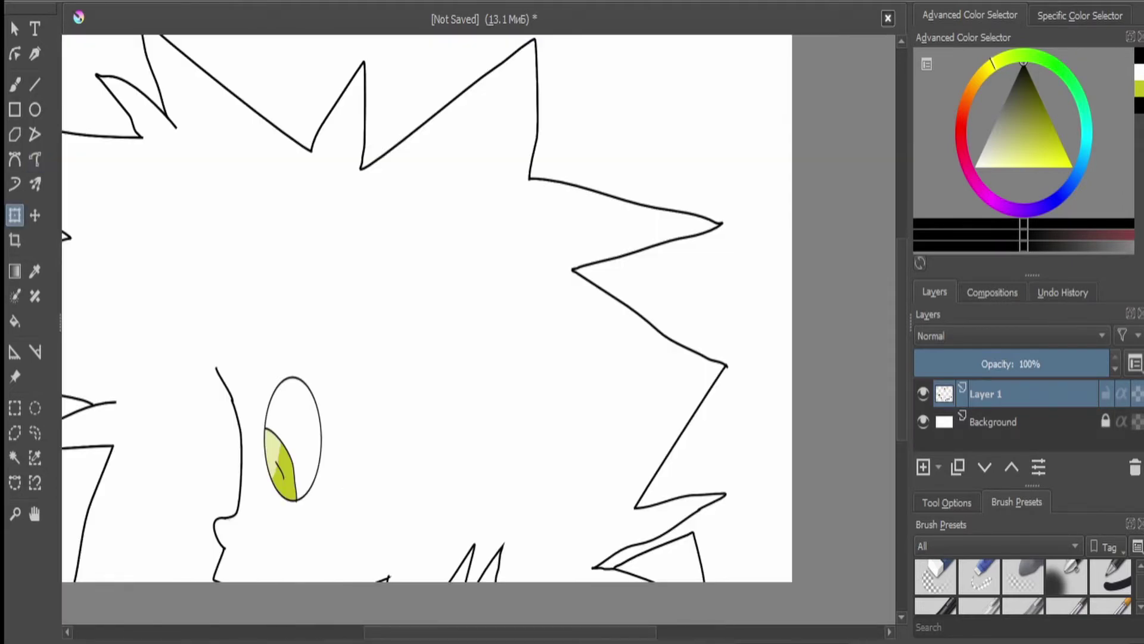
- Draw the fringe with a pointed lock before the face, a forehead edge above the eye and a short strand behind it
{"action": "scroll", "coordinate": [339, 304], "scroll_direction": "up", "scroll_amount": 2}
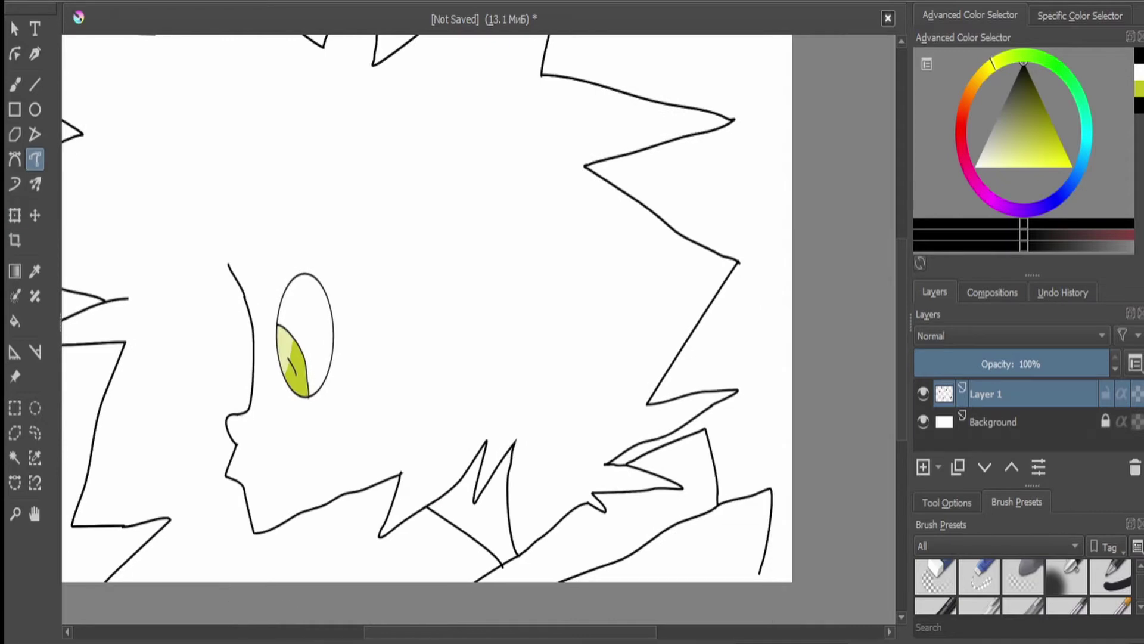
{"action": "left_click_drag", "start_coordinate": [144, 329], "coordinate": [143, 204]}
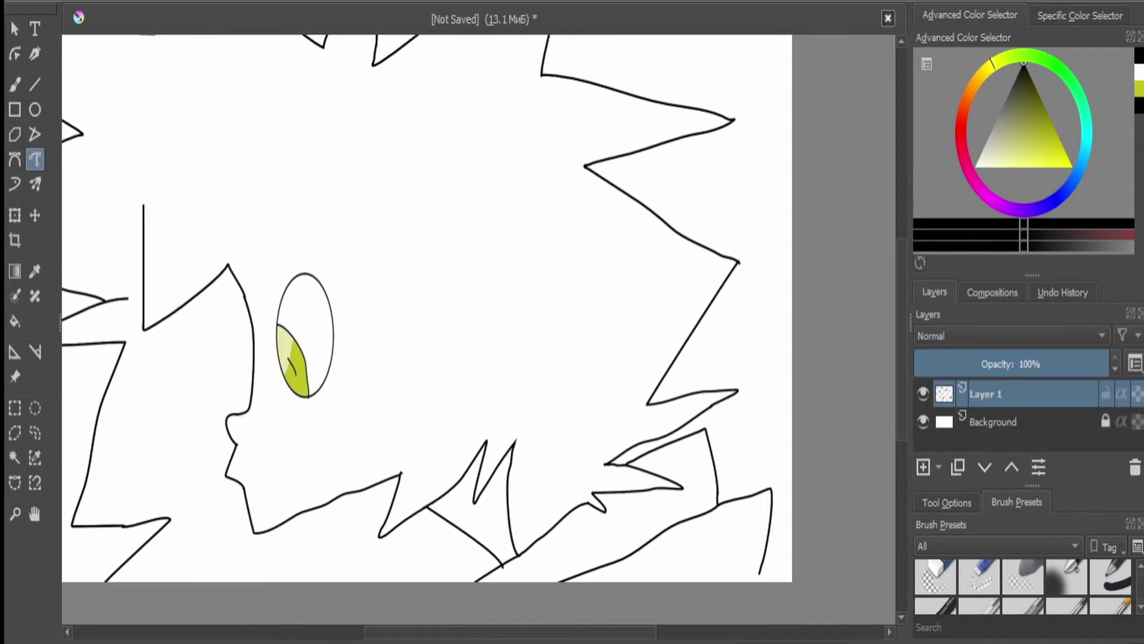
{"action": "left_click_drag", "start_coordinate": [312, 188], "coordinate": [326, 168]}
{"action": "left_click_drag", "start_coordinate": [376, 215], "coordinate": [386, 190]}
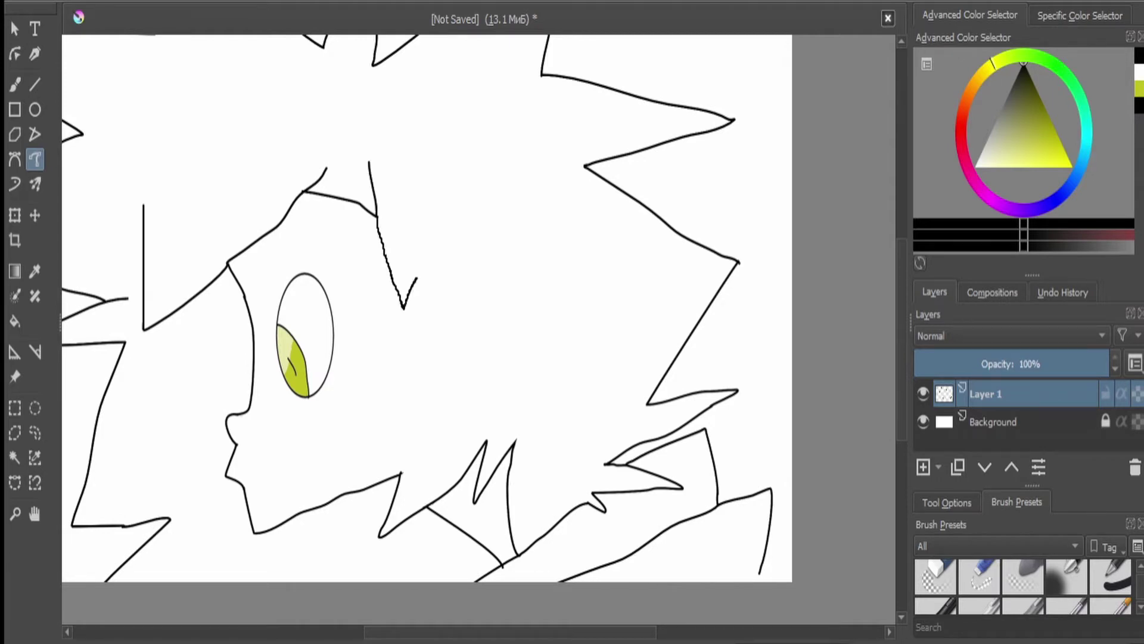
- Finish the pointed lock behind the eye and close the rear edge of the face with an angled line down to the cheek fur
{"action": "left_click_drag", "start_coordinate": [416, 278], "coordinate": [449, 224]}
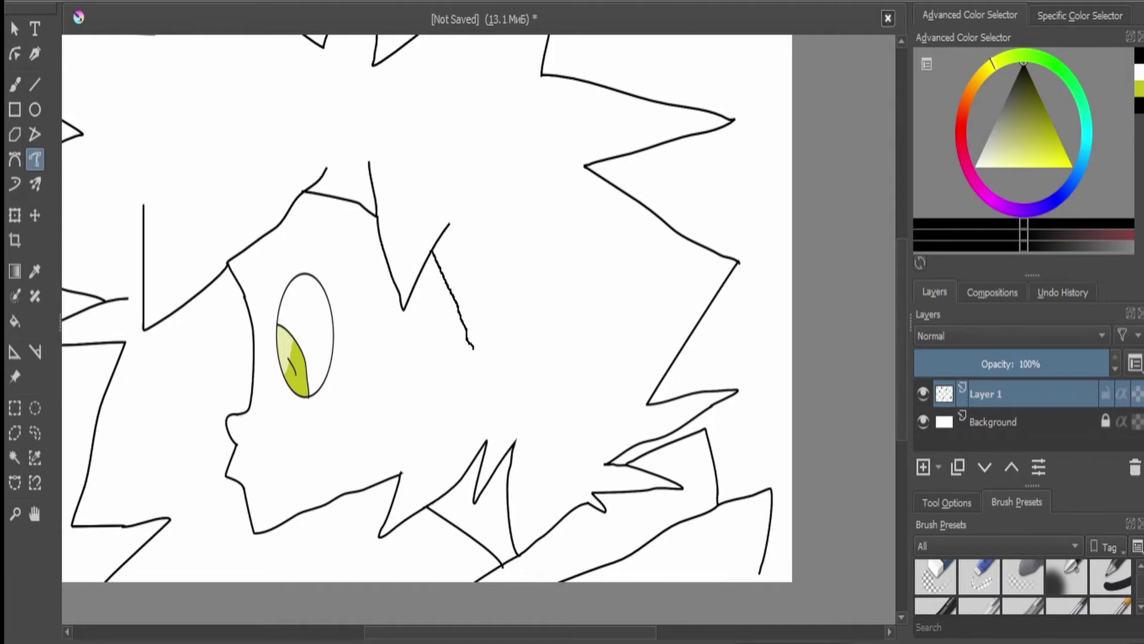
{"action": "left_click_drag", "start_coordinate": [477, 350], "coordinate": [480, 356]}
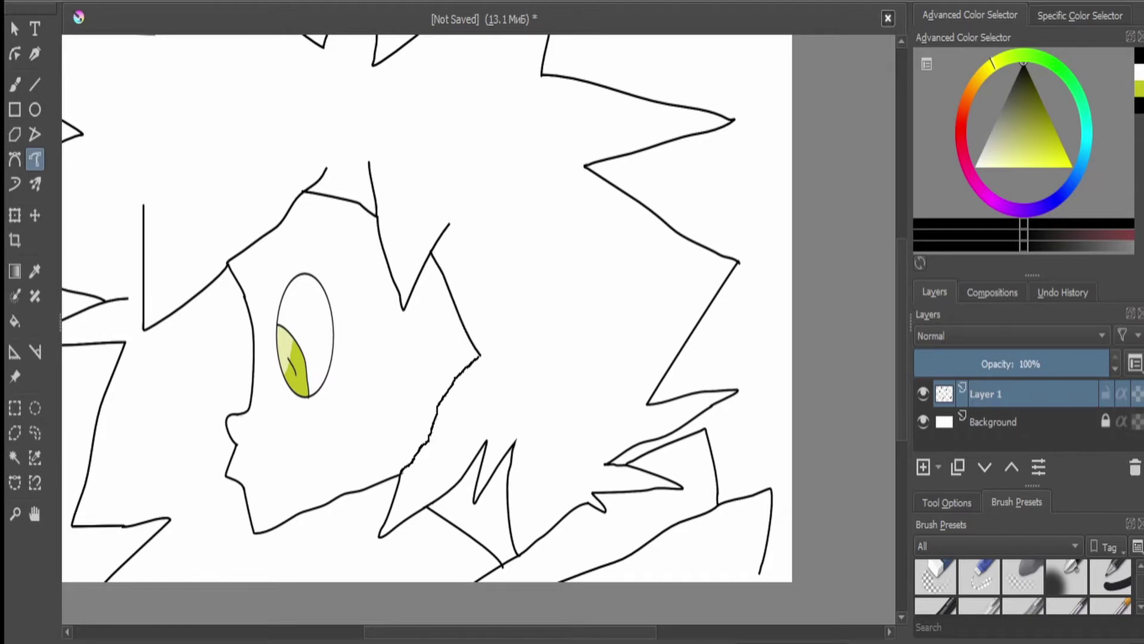
{"action": "left_click_drag", "start_coordinate": [401, 470], "coordinate": [400, 471]}
- Fill the face around the eye with a very light grey and select the filled area
{"action": "key", "text": "plus"}
{"action": "left_click_drag", "start_coordinate": [1023, 63], "coordinate": [975, 166]}
{"action": "key", "text": "f"}
{"action": "left_click", "coordinate": [358, 328]}
{"action": "left_click", "coordinate": [15, 457]}
{"action": "left_click", "coordinate": [358, 328]}
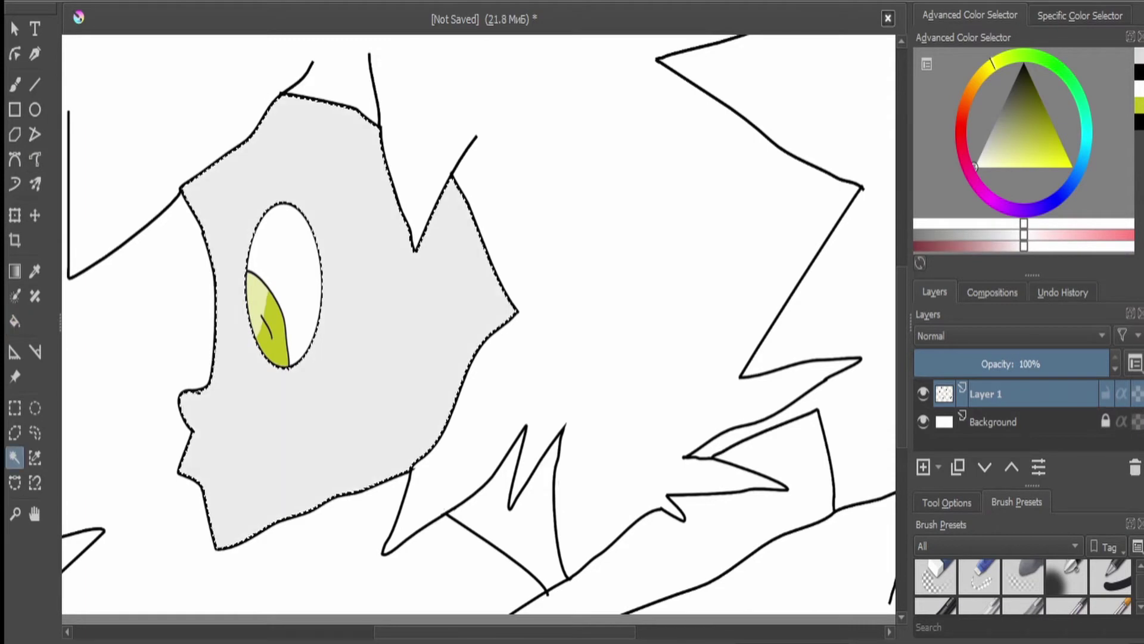
- Fill the face and the small neck area behind the cheek fur with a slightly darker light grey, and clear the selection
{"action": "key", "text": "minus"}
{"action": "key", "text": "minus"}
{"action": "left_click", "coordinate": [982, 148]}
{"action": "key", "text": "f"}
{"action": "left_click", "coordinate": [357, 357]}
{"action": "left_click", "coordinate": [453, 471]}
{"action": "key", "text": "ctrl+shift+a"}
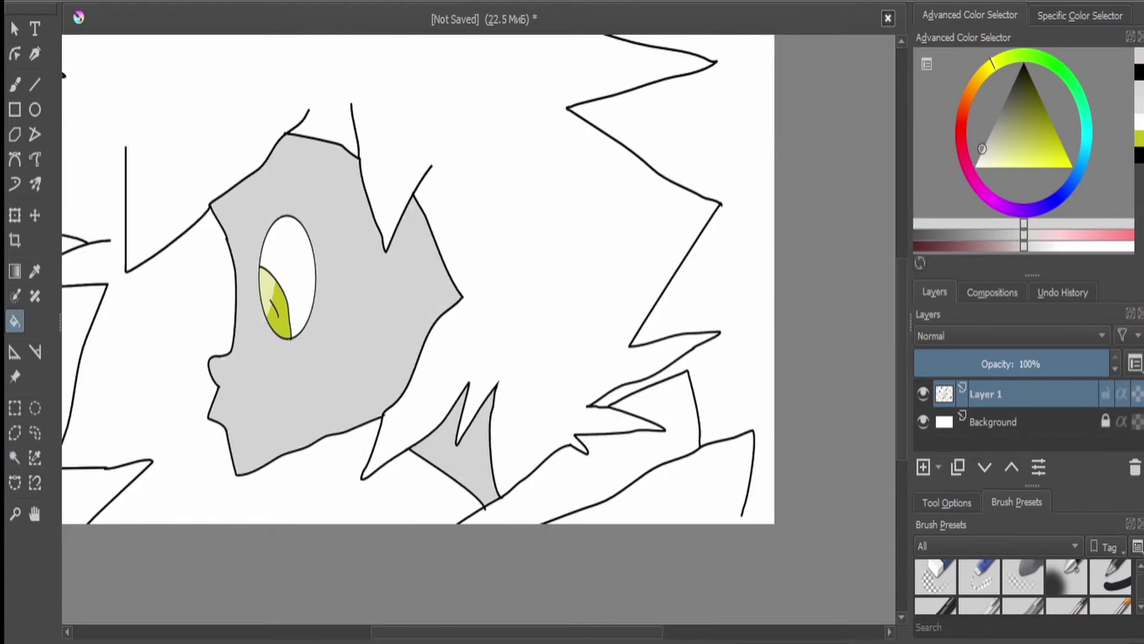
- Add a new paint layer above Layer 1 and activate the Freehand Path tool
{"action": "left_click", "coordinate": [35, 432]}
{"action": "key", "text": "Insert"}
{"action": "left_click", "coordinate": [34, 159]}
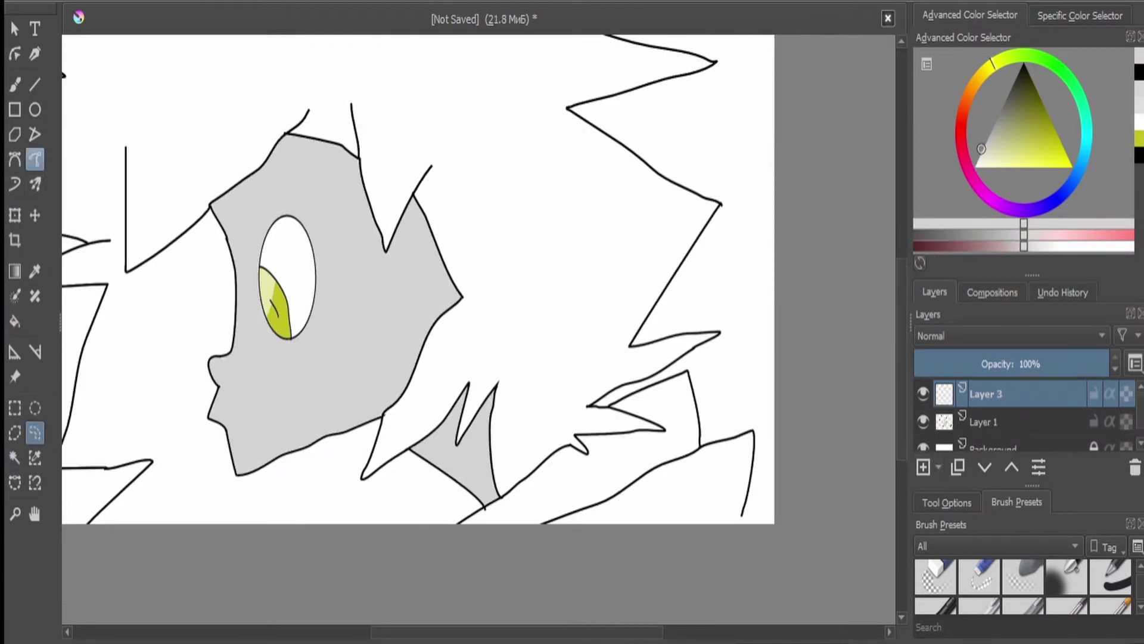
{"action": "key", "text": "plus"}
{"action": "key", "text": "plus"}
{"action": "key", "text": "plus"}
{"action": "key", "text": "plus"}
{"action": "key", "text": "plus"}
{"action": "key", "text": "b"}
{"action": "key", "text": "x"}
{"action": "key", "text": "minus"}
{"action": "key", "text": "minus"}
{"action": "key", "text": "minus"}
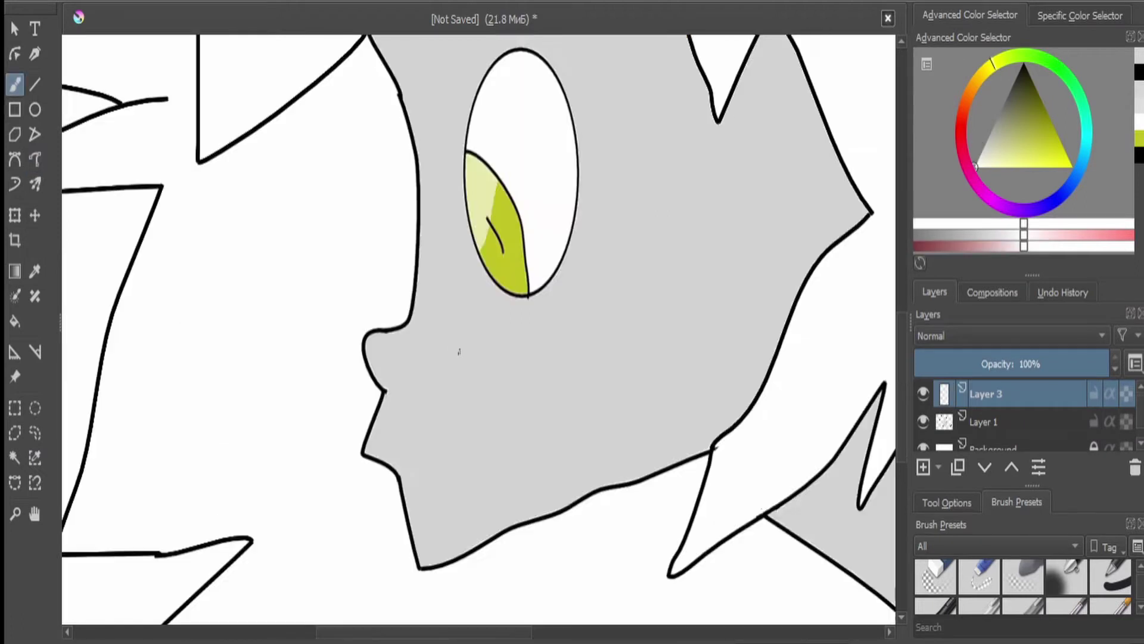
{"action": "key", "text": "minus"}
{"action": "key", "text": "plus"}
{"action": "key", "text": "plus"}
{"action": "key", "text": "plus"}
{"action": "key", "text": "Page_Down"}
{"action": "key", "text": "minus"}
{"action": "key", "text": "minus"}
{"action": "key", "text": "minus"}
{"action": "key", "text": "minus"}
{"action": "key", "text": "Page_Up"}
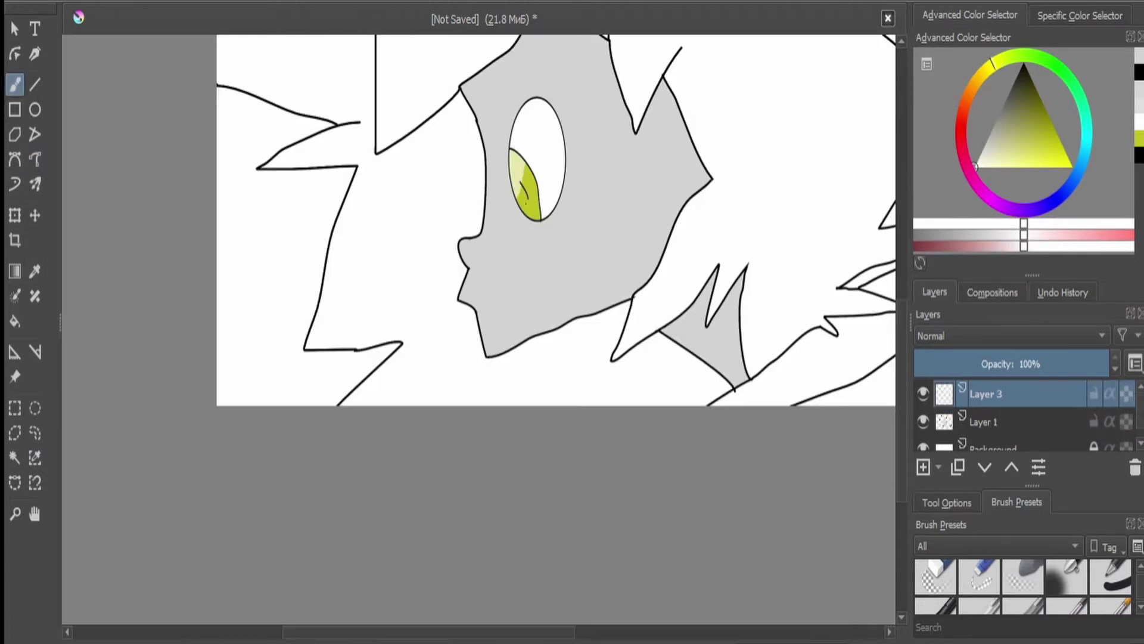
- Draw a black muzzle line with a small zigzag on Layer 3, from below the nose to the rear edge of the face
{"action": "left_click", "coordinate": [35, 159]}
{"action": "key", "text": "plus"}
{"action": "key", "text": "plus"}
{"action": "key", "text": "plus"}
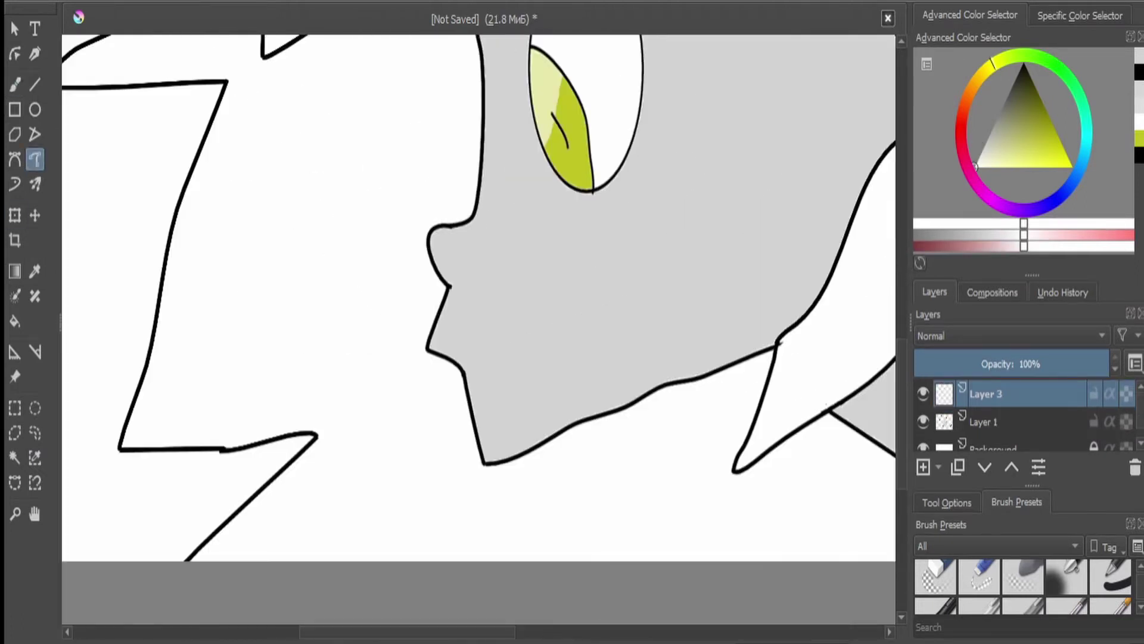
{"action": "key", "text": "x"}
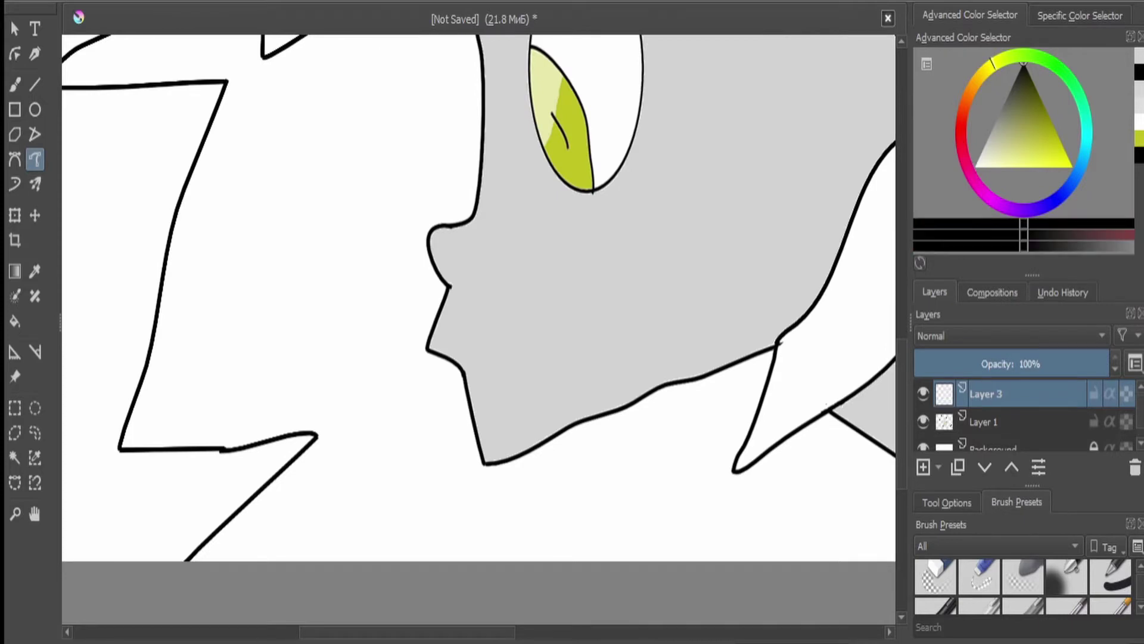
{"action": "mouse_move", "coordinate": [449, 286]}
{"action": "left_mouse_down"}
{"action": "mouse_move", "coordinate": [566, 258]}
{"action": "mouse_move", "coordinate": [684, 195]}
{"action": "mouse_move", "coordinate": [686, 227]}
{"action": "mouse_move", "coordinate": [723, 187]}
{"action": "mouse_move", "coordinate": [749, 195]}
{"action": "mouse_move", "coordinate": [882, 149]}
{"action": "left_mouse_up"}
{"action": "key", "text": "minus"}
{"action": "key", "text": "minus"}
{"action": "key", "text": "plus"}
{"action": "key", "text": "plus"}
{"action": "key", "text": "plus"}
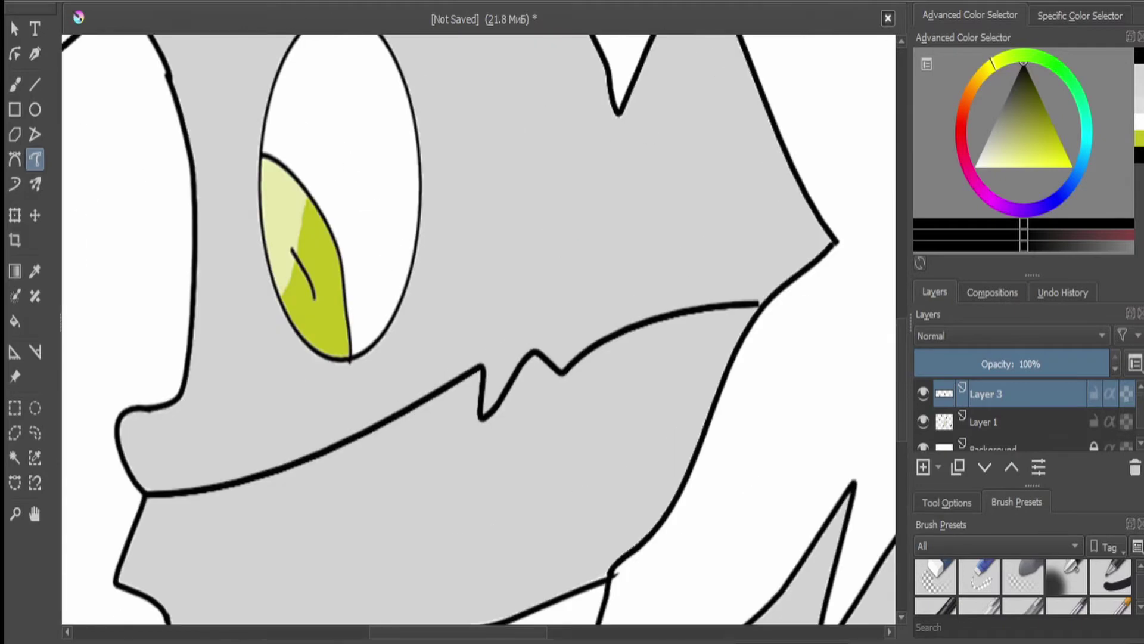
- Select the face on Layer 1 and fill the part above the muzzle line with dark grey, undoing the first darker fill
{"action": "key", "text": "minus"}
{"action": "key", "text": "minus"}
{"action": "key", "text": "minus"}
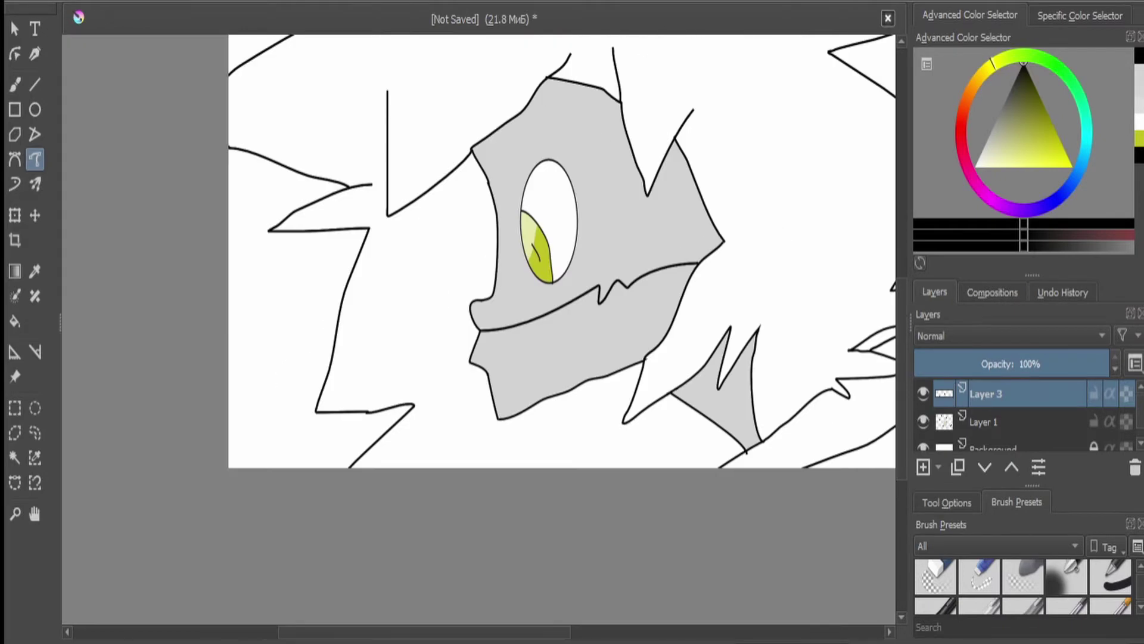
{"action": "key", "text": "f"}
{"action": "key", "text": "x"}
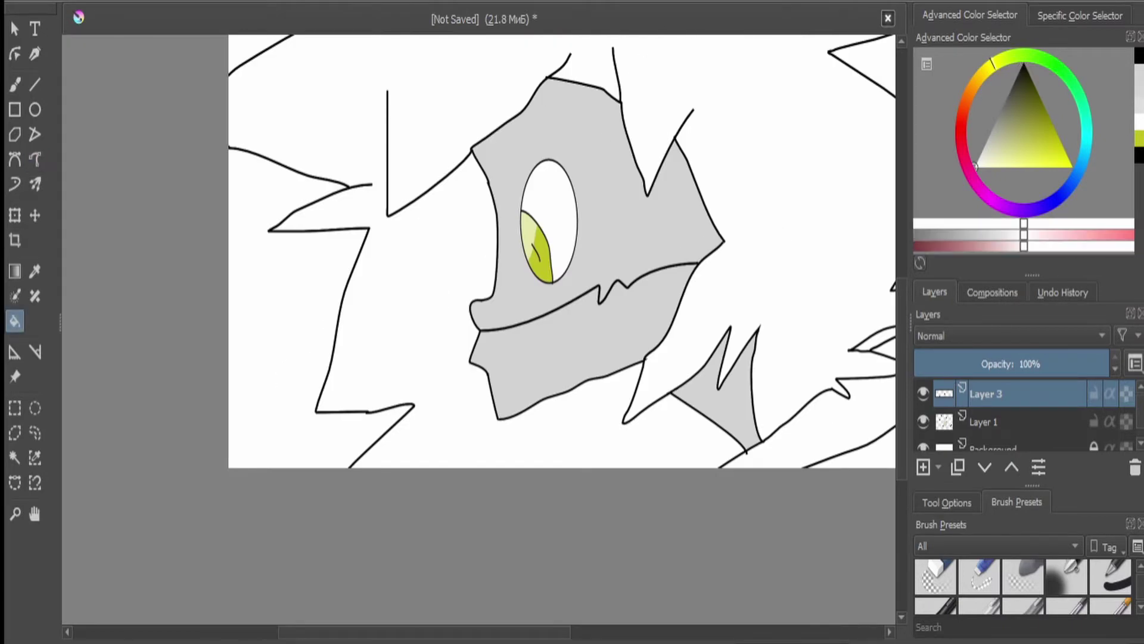
{"action": "key", "text": "Page_Down"}
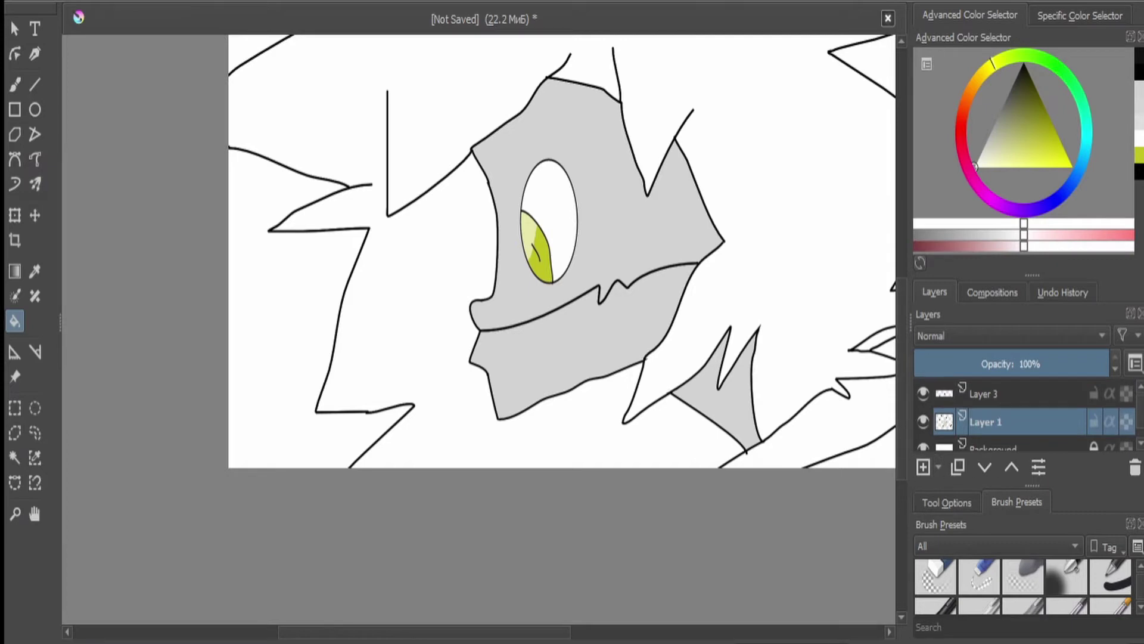
{"action": "left_click", "coordinate": [946, 502]}
{"action": "left_click", "coordinate": [15, 457]}
{"action": "left_click", "coordinate": [625, 226]}
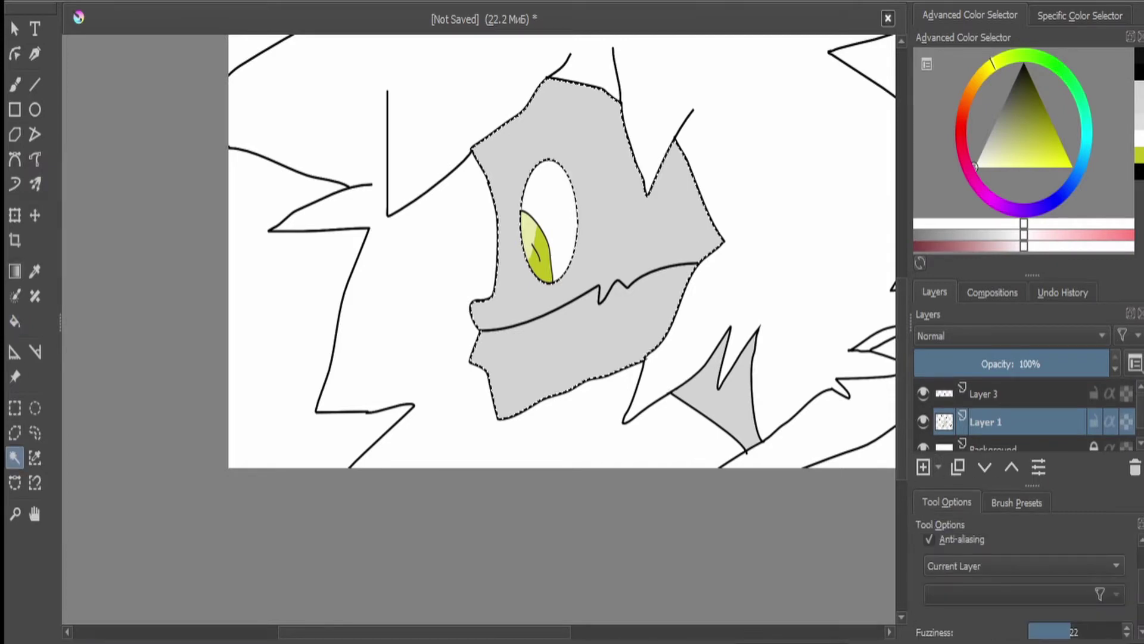
{"action": "key", "text": "f"}
{"action": "left_click", "coordinate": [625, 227]}
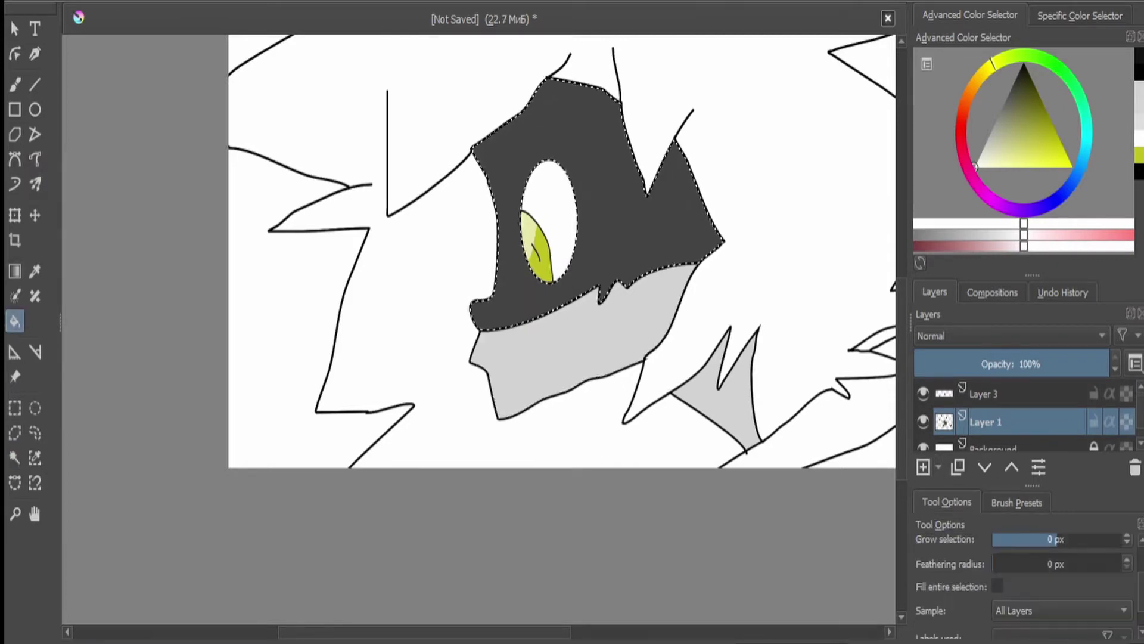
{"action": "key", "text": "ctrl+z"}
{"action": "key", "text": "shift+BackSpace"}
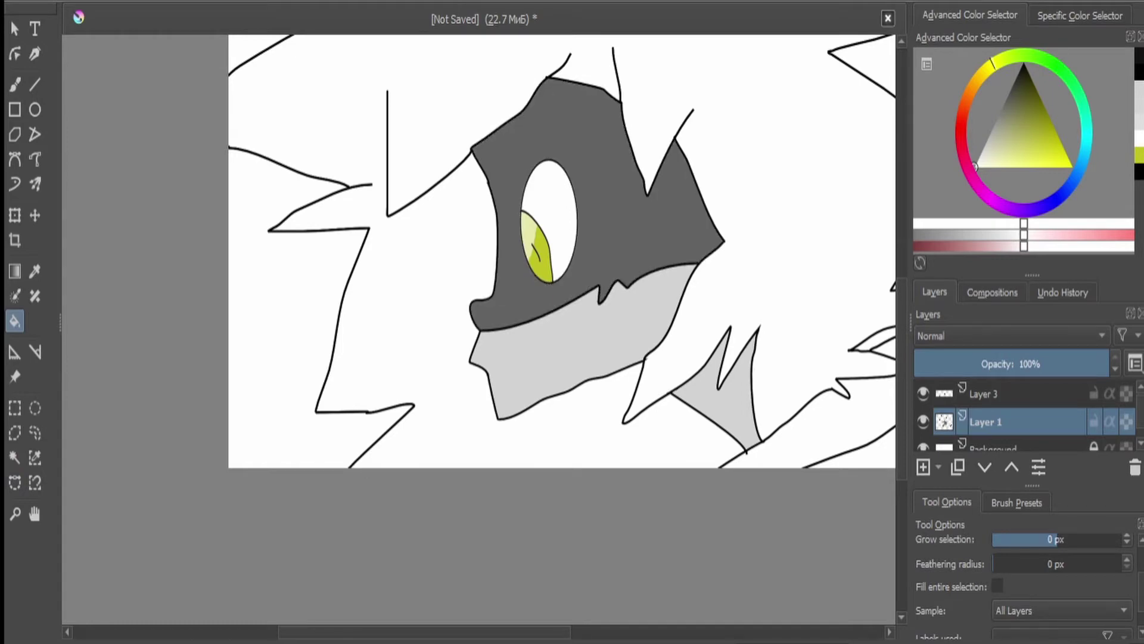
- Clear the selection and remove Layer 3 with the black muzzle line
{"action": "key", "text": "ctrl+shift+a"}
{"action": "key", "text": "Page_Up"}
{"action": "key", "text": "ctrl+e"}
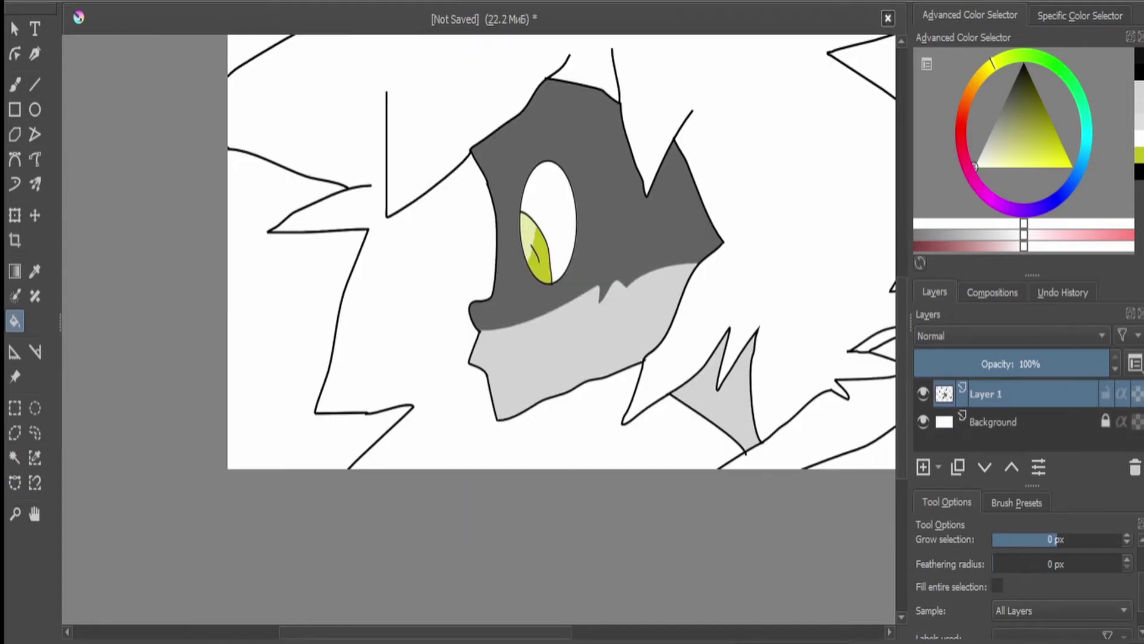
- Scale down the whole drawing and position it within the canvas
{"action": "scroll", "coordinate": [598, 251], "scroll_direction": "down", "scroll_amount": 2}
{"action": "key", "text": "ctrl+t"}
{"action": "scroll", "coordinate": [615, 219], "scroll_direction": "down", "scroll_amount": 2}
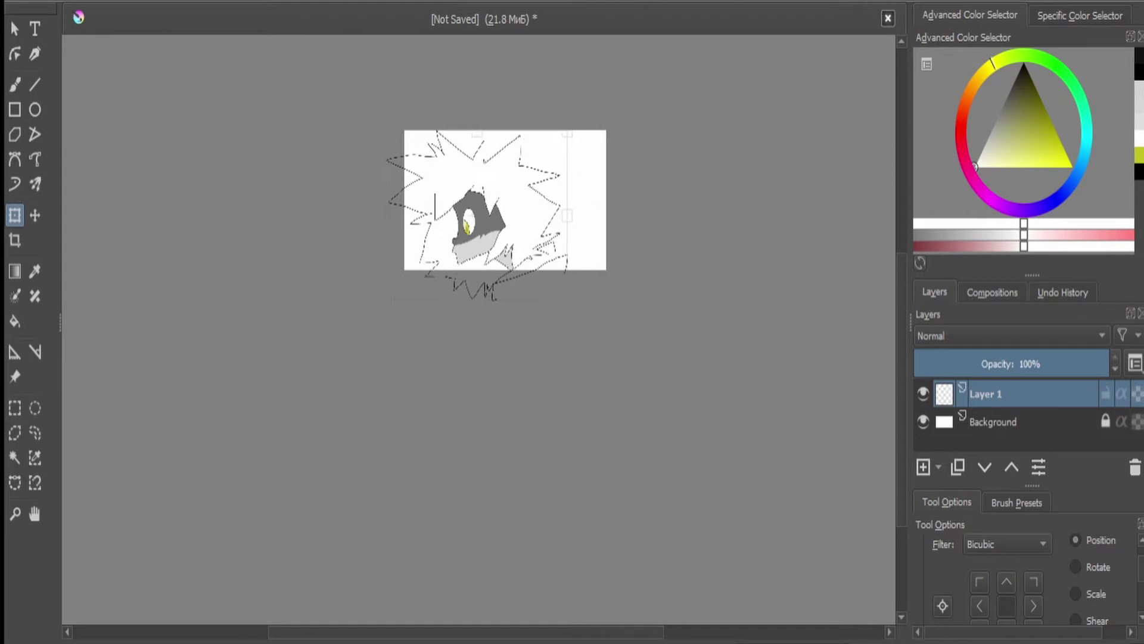
{"action": "scroll", "coordinate": [401, 296], "scroll_direction": "up", "scroll_amount": 3}
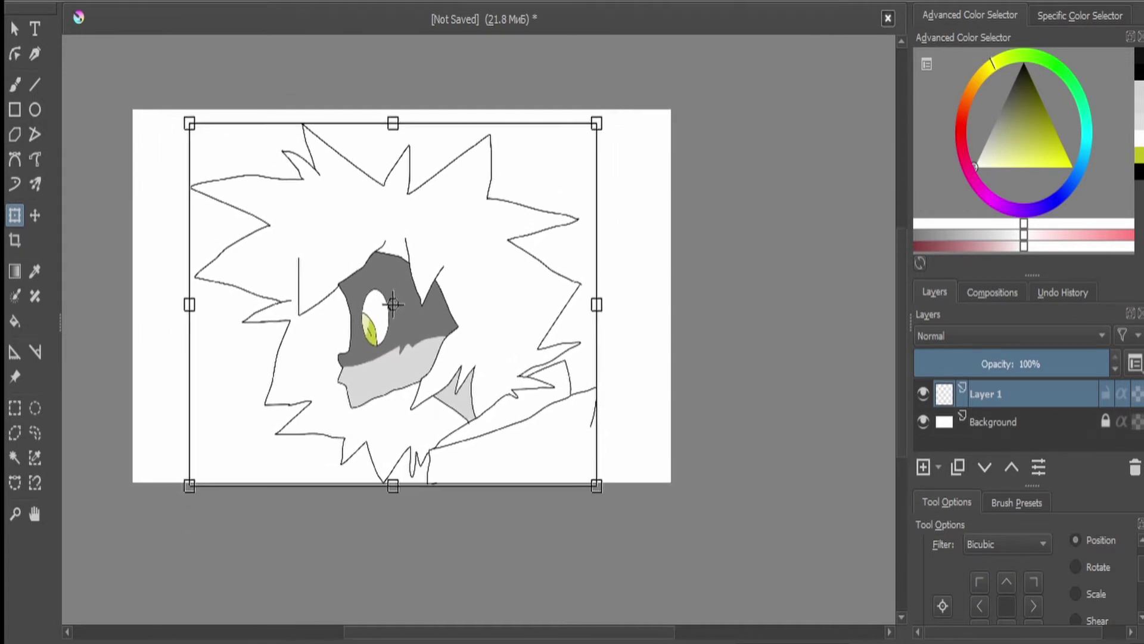
{"action": "scroll", "coordinate": [409, 320], "scroll_direction": "up", "scroll_amount": 3}
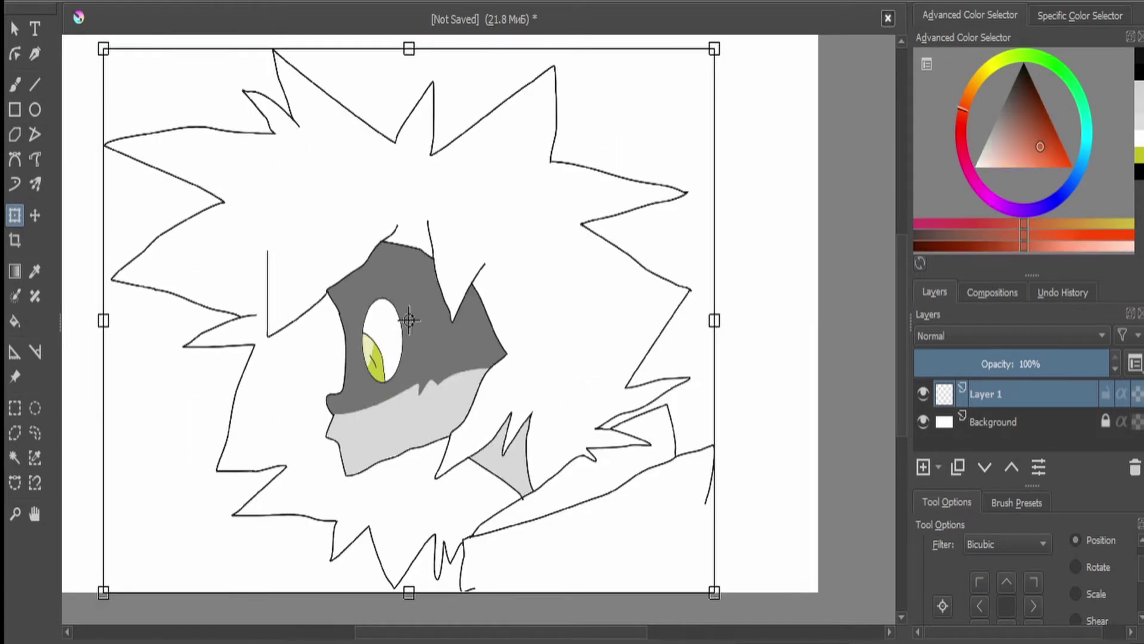
- Fill the mane and chest fur with orange-red at a fill threshold of 17, undoing the first fill made at threshold 1
{"action": "key", "text": "f"}
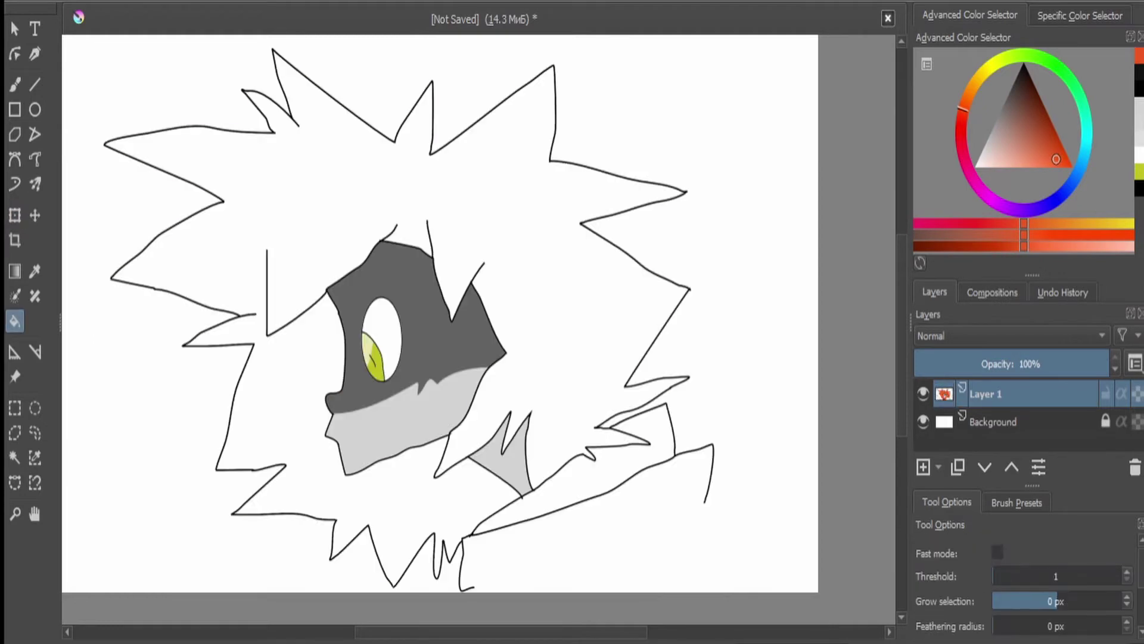
{"action": "left_click", "coordinate": [238, 179]}
{"action": "key", "text": "ctrl+z"}
{"action": "type", "text": "7"}
{"action": "left_click", "coordinate": [238, 178]}
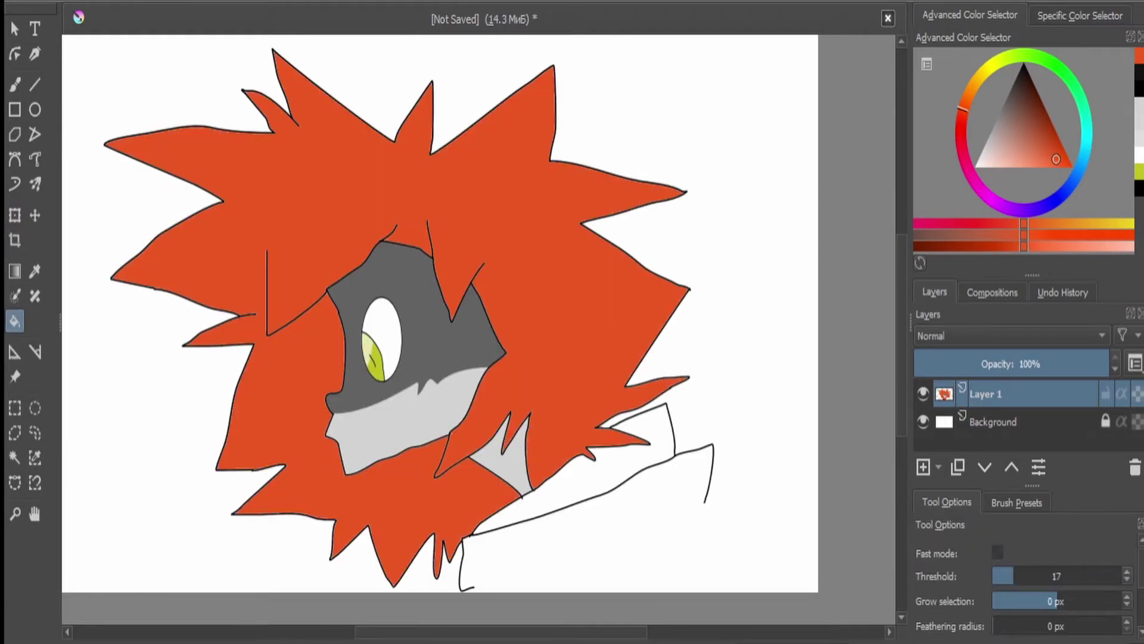
- Shrink the coloured drawing further and reposition it on the canvas with a free transform
{"action": "key", "text": "minus"}
{"action": "key", "text": "ctrl+t"}
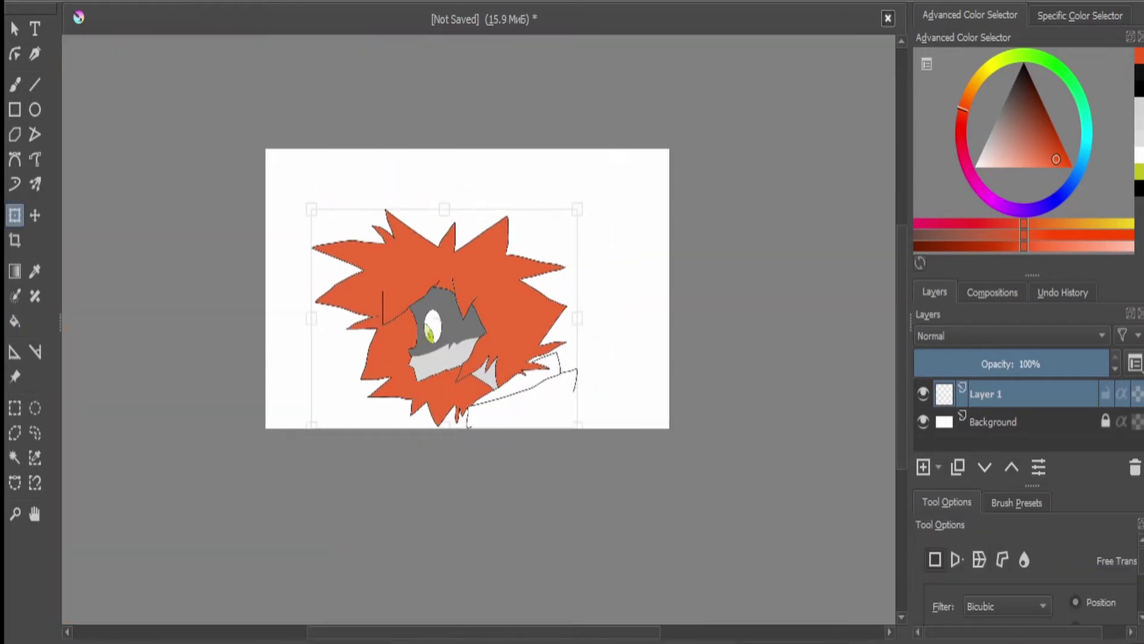
- Extend the black body outline from the loose end below the chest fur with a rising stroke
{"action": "left_click", "coordinate": [35, 159]}
{"action": "key", "text": "plus"}
{"action": "key", "text": "d"}
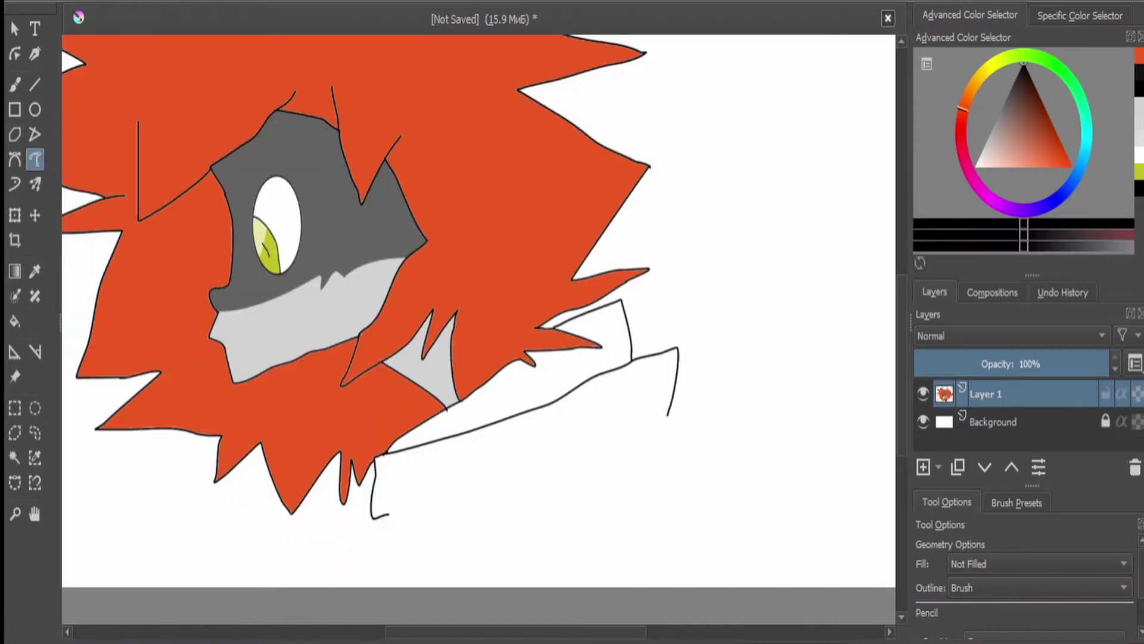
{"action": "key", "text": "plus"}
{"action": "key", "text": "plus"}
{"action": "key", "text": "plus"}
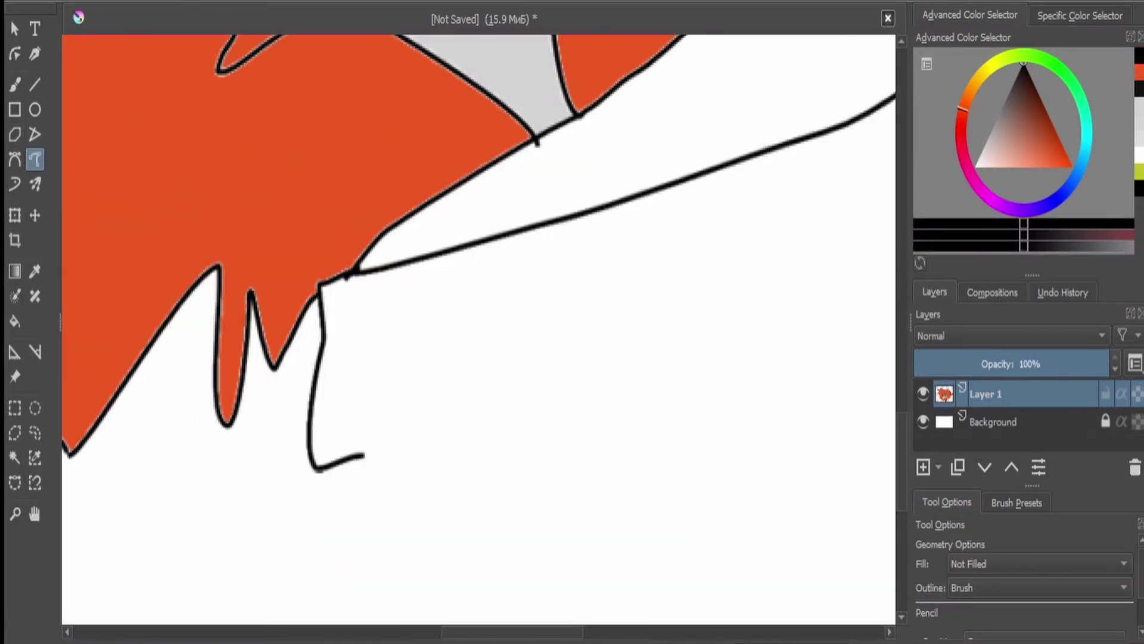
{"action": "mouse_move", "coordinate": [363, 455]}
{"action": "left_mouse_down"}
{"action": "mouse_move", "coordinate": [370, 350]}
{"action": "mouse_move", "coordinate": [411, 319]}
{"action": "left_mouse_up"}
- Draw the hood's back contour down to its rear tip and close it with a lower edge reaching the flap below the chest fur
{"action": "key", "text": "minus"}
{"action": "key", "text": "plus"}
{"action": "key", "text": "plus"}
{"action": "key", "text": "plus"}
{"action": "left_click_drag", "start_coordinate": [634, 207], "coordinate": [632, 273]}
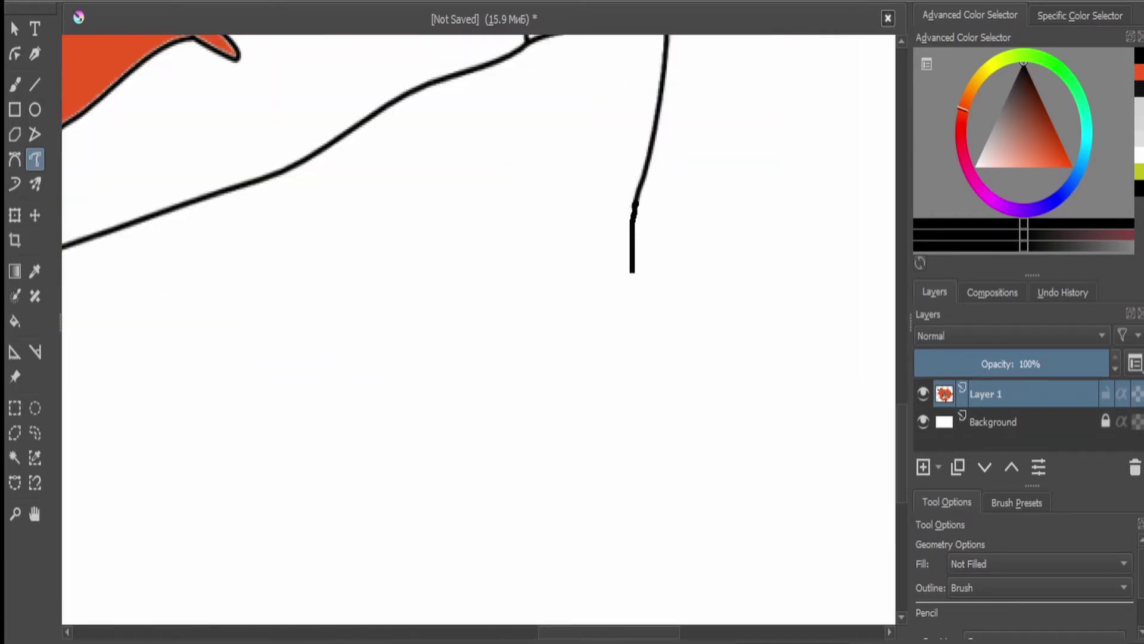
{"action": "key", "text": "minus"}
{"action": "key", "text": "minus"}
{"action": "key", "text": "minus"}
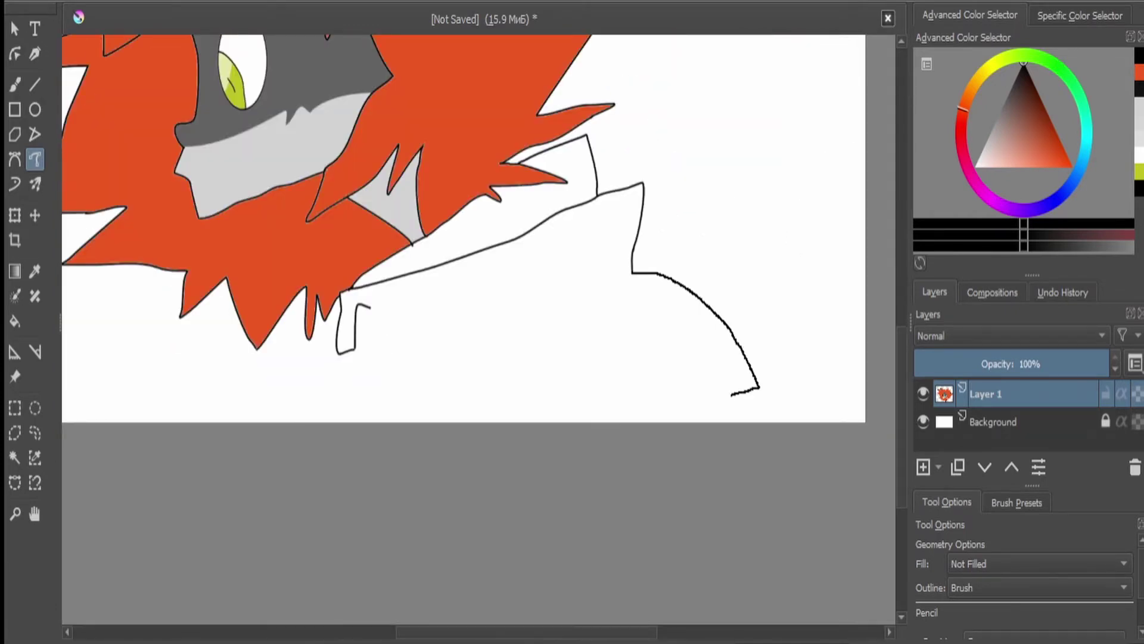
{"action": "mouse_move", "coordinate": [647, 384]}
{"action": "left_mouse_down"}
{"action": "mouse_move", "coordinate": [542, 335]}
{"action": "mouse_move", "coordinate": [370, 305]}
{"action": "left_mouse_up"}
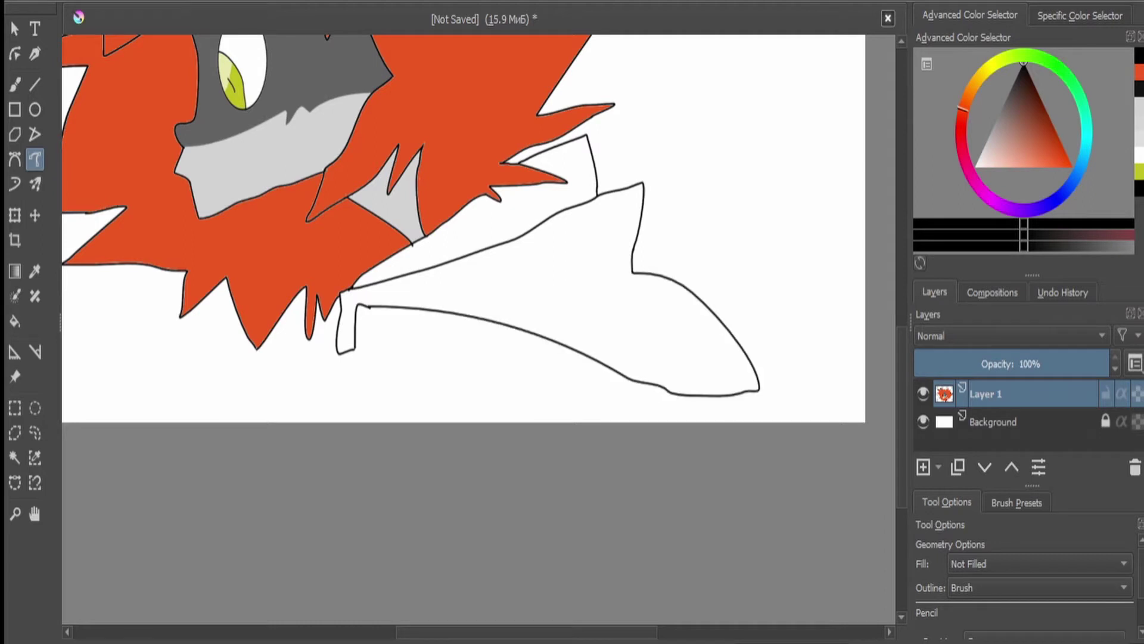
- Draw the body's front line down from the flap and outline a tapering fold beneath the hood
{"action": "scroll", "coordinate": [463, 229], "scroll_direction": "down", "scroll_amount": 2}
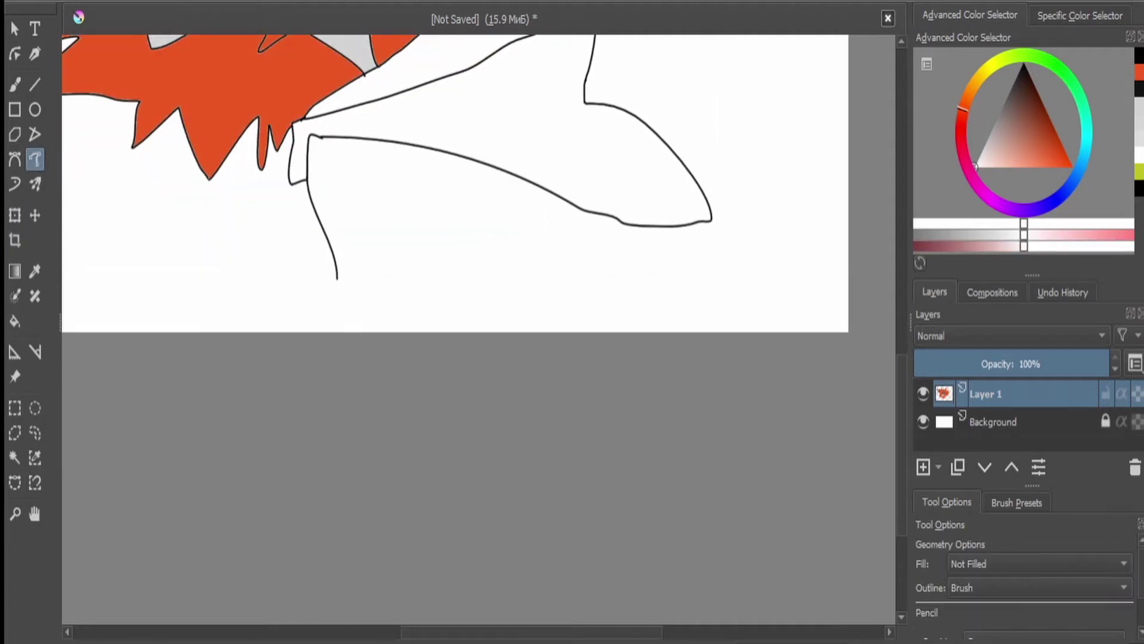
{"action": "scroll", "coordinate": [673, 235], "scroll_direction": "up", "scroll_amount": 3}
{"action": "mouse_move", "coordinate": [741, 205]}
{"action": "left_mouse_down"}
{"action": "mouse_move", "coordinate": [779, 286]}
{"action": "mouse_move", "coordinate": [499, 383]}
{"action": "left_mouse_up"}
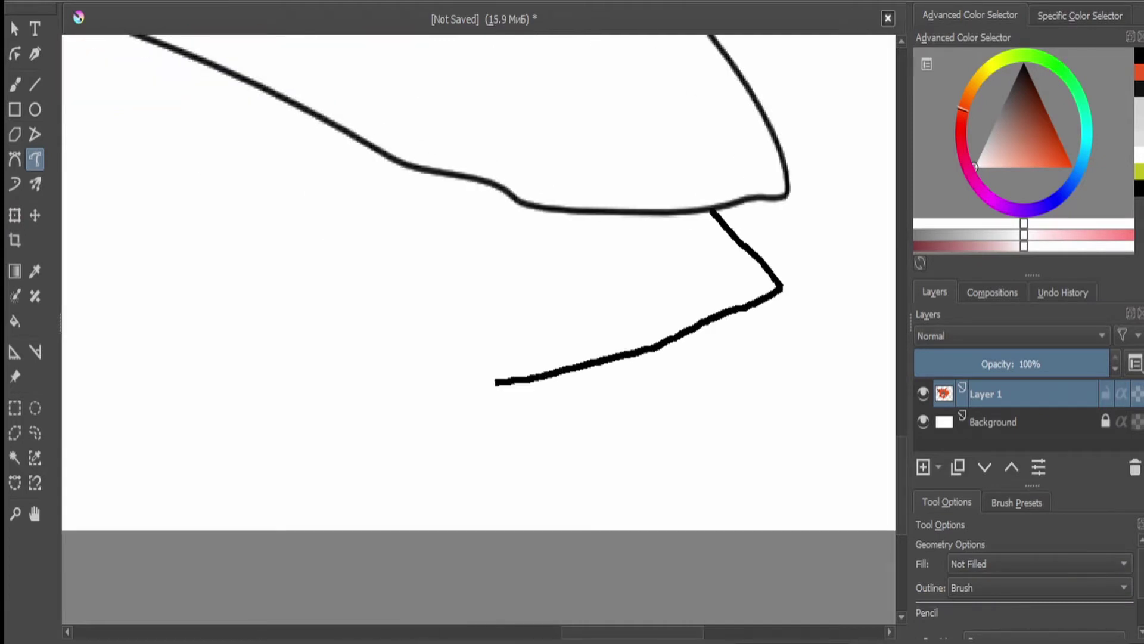
{"action": "scroll", "coordinate": [498, 383], "scroll_direction": "down", "scroll_amount": 4}
{"action": "scroll", "coordinate": [453, 298], "scroll_direction": "up", "scroll_amount": 3}
{"action": "left_click_drag", "start_coordinate": [546, 319], "coordinate": [416, 199]}
{"action": "scroll", "coordinate": [416, 199], "scroll_direction": "up", "scroll_amount": 2}
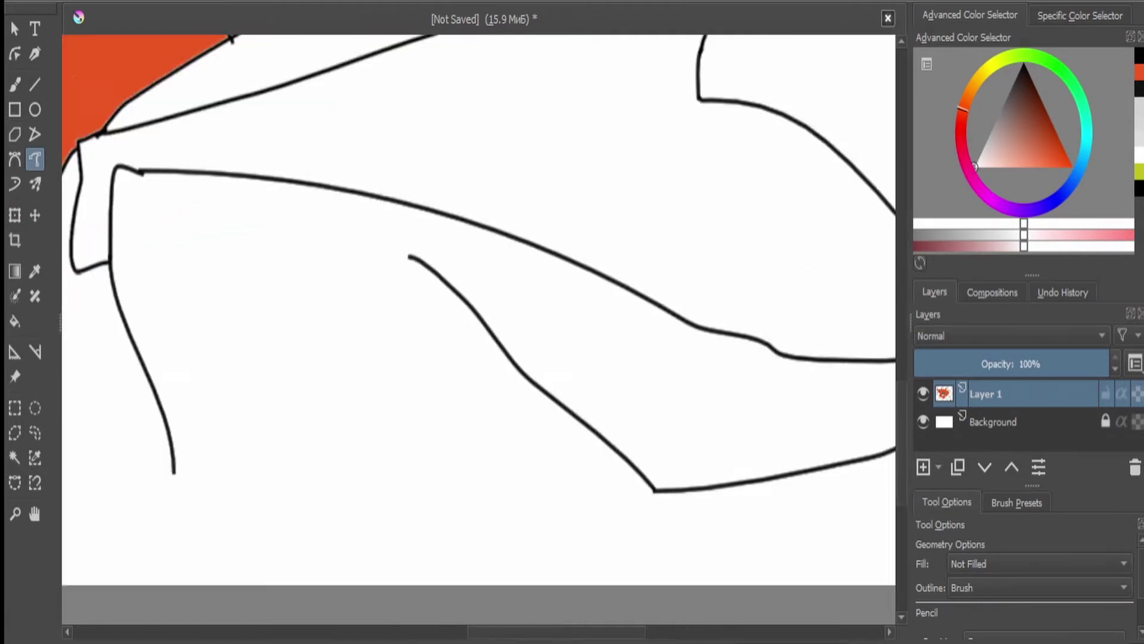
{"action": "left_click_drag", "start_coordinate": [473, 339], "coordinate": [436, 287]}
{"action": "scroll", "coordinate": [476, 298], "scroll_direction": "down", "scroll_amount": 4}
{"action": "scroll", "coordinate": [476, 298], "scroll_direction": "up", "scroll_amount": 3}
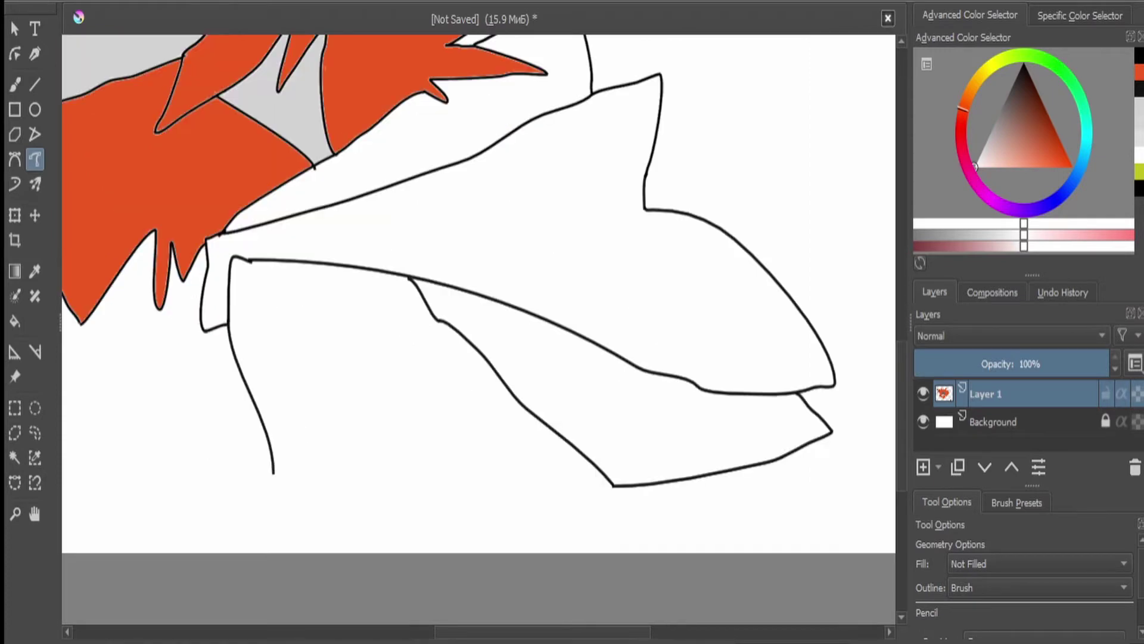
{"action": "left_click_drag", "start_coordinate": [417, 320], "coordinate": [496, 501]}
{"action": "key", "text": "ctrl+z"}
{"action": "key", "text": "ctrl+z"}
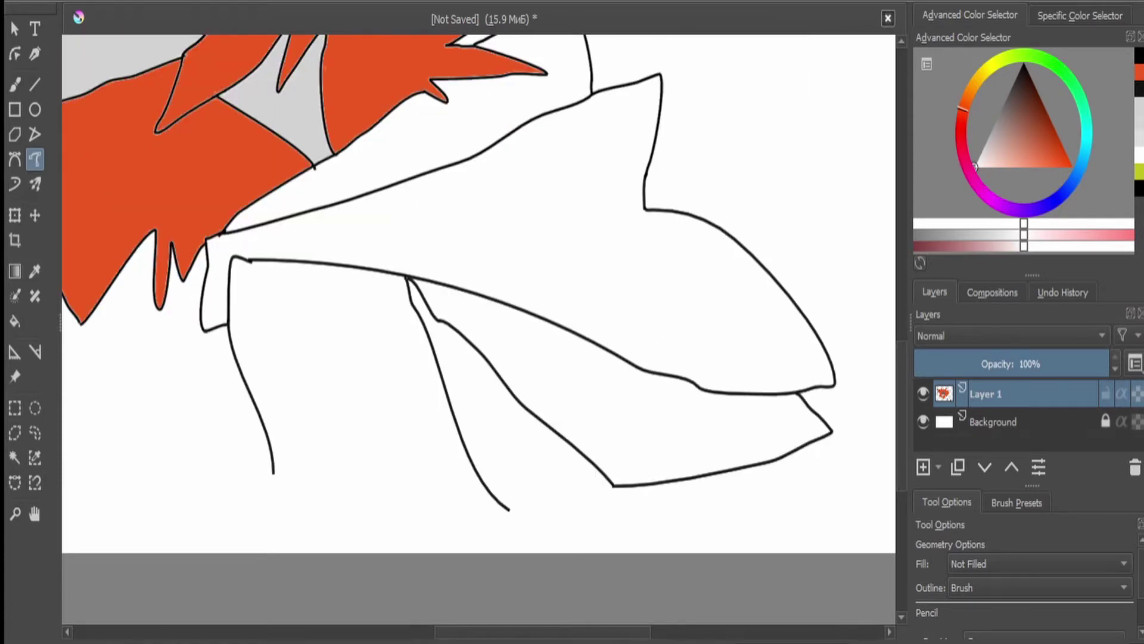
- Draw the sleeve's rear edge with its elbow bend, the humped back contour below the fold, and two short crease lines
{"action": "mouse_move", "coordinate": [408, 278]}
{"action": "left_mouse_down"}
{"action": "mouse_move", "coordinate": [485, 409]}
{"action": "mouse_move", "coordinate": [576, 504]}
{"action": "mouse_move", "coordinate": [515, 346]}
{"action": "left_mouse_up"}
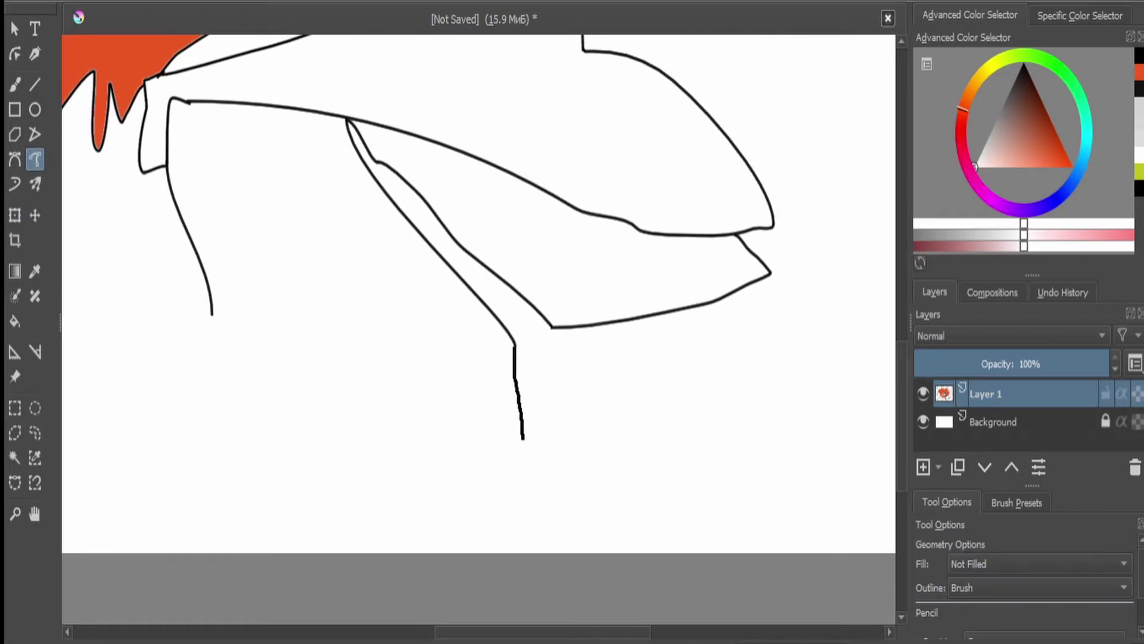
{"action": "left_click_drag", "start_coordinate": [536, 298], "coordinate": [370, 295]}
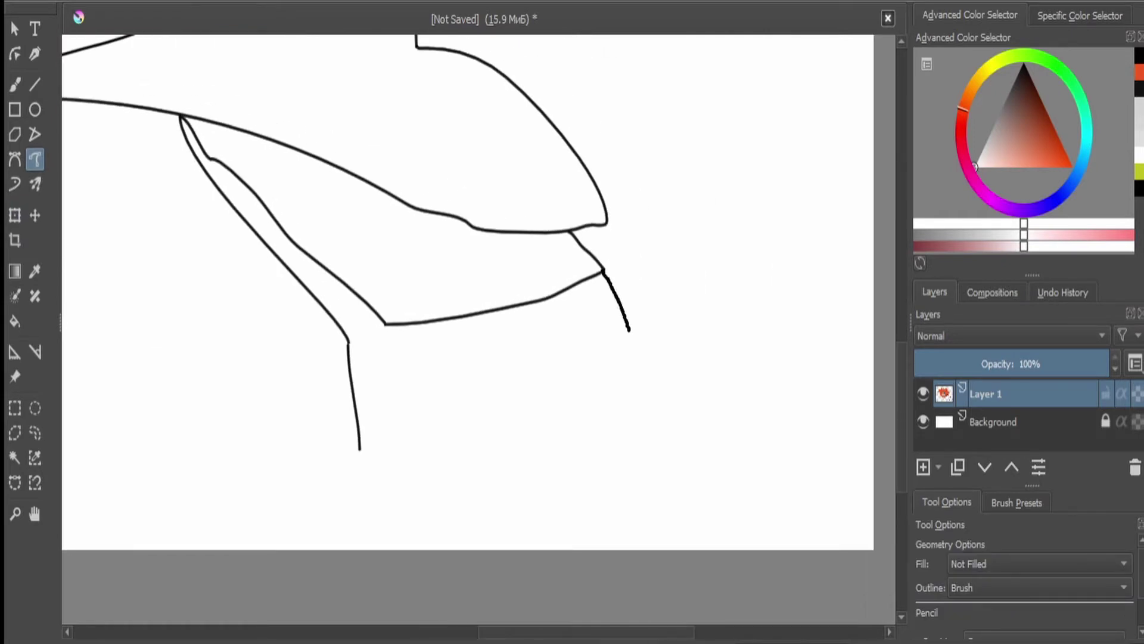
{"action": "mouse_move", "coordinate": [688, 345]}
{"action": "left_mouse_down"}
{"action": "mouse_move", "coordinate": [790, 343]}
{"action": "mouse_move", "coordinate": [815, 364]}
{"action": "left_mouse_up"}
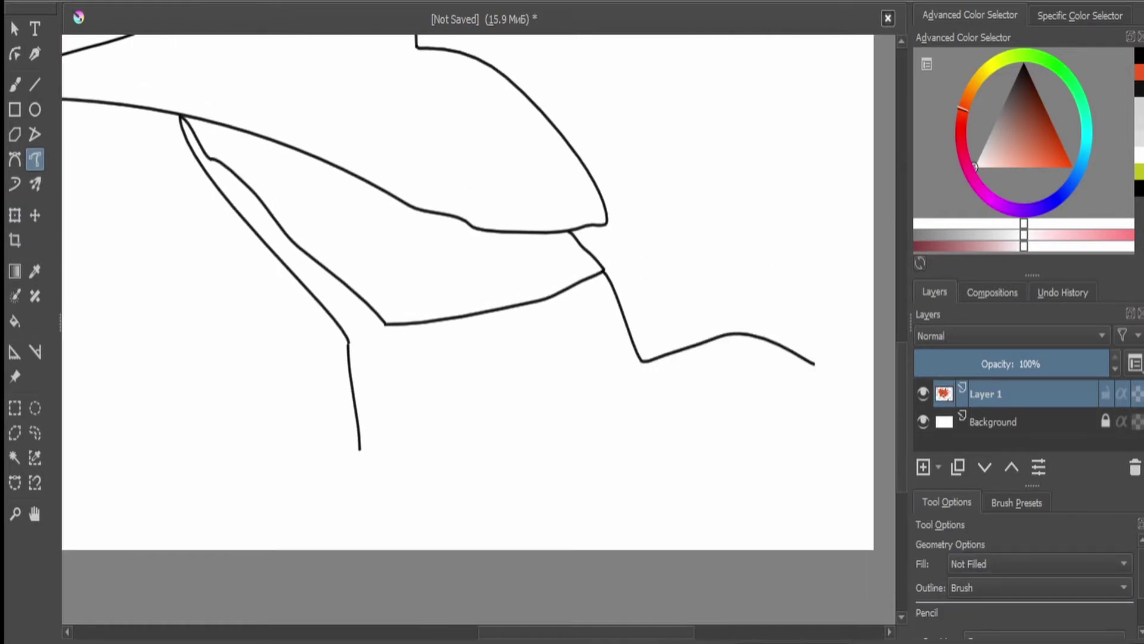
{"action": "left_click_drag", "start_coordinate": [391, 451], "coordinate": [554, 477]}
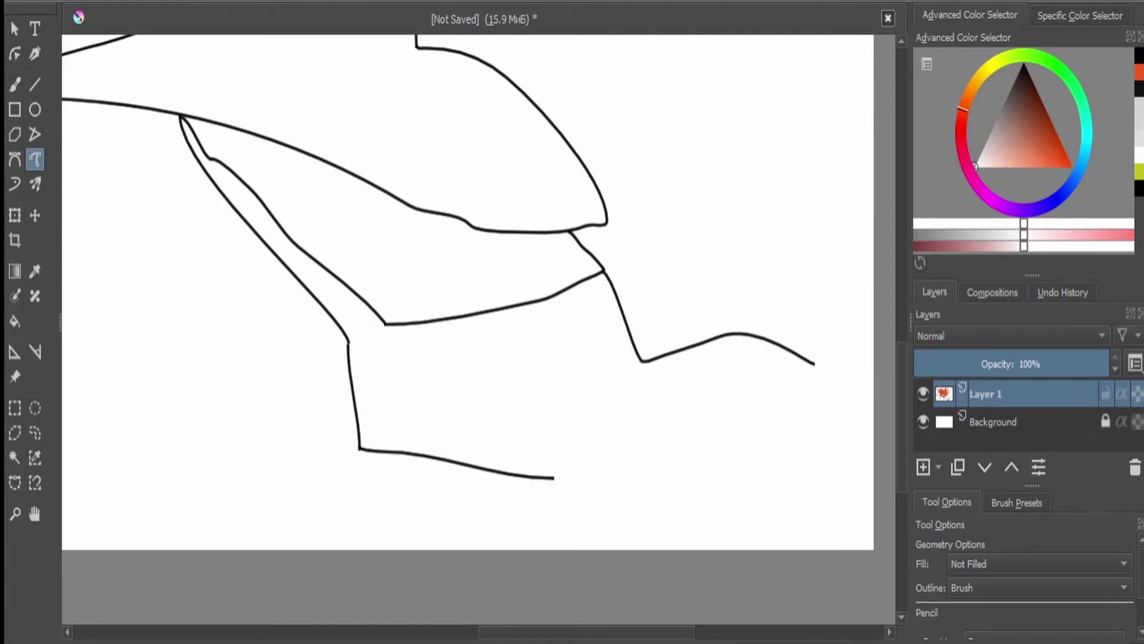
{"action": "left_click_drag", "start_coordinate": [622, 350], "coordinate": [682, 476]}
{"action": "left_click_drag", "start_coordinate": [670, 368], "coordinate": [695, 411]}
- Move the whole drawing up with a free transform to free canvas space below the sleeve
{"action": "key", "text": "ctrl+t"}
{"action": "key", "text": "minus"}
{"action": "key", "text": "minus"}
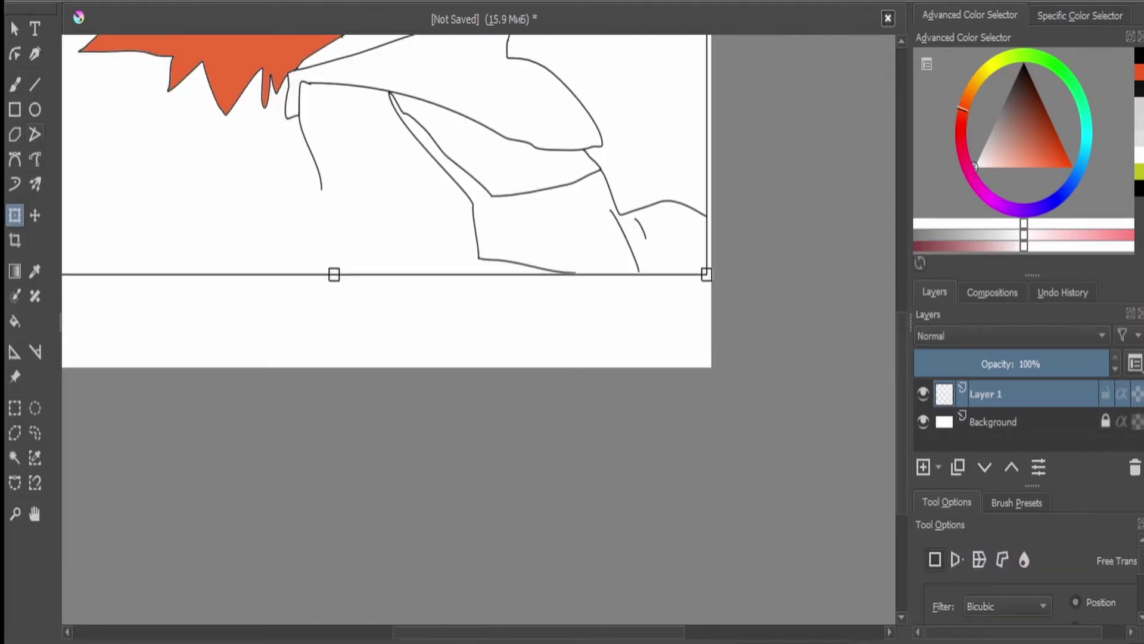
{"action": "key", "text": "Return"}
- Extend the sleeve's front and rear edges downward and join them with a curved line at the wrist
{"action": "key", "text": "plus"}
{"action": "key", "text": "plus"}
{"action": "mouse_move", "coordinate": [319, 169]}
{"action": "left_mouse_down"}
{"action": "mouse_move", "coordinate": [386, 274]}
{"action": "mouse_move", "coordinate": [490, 392]}
{"action": "left_mouse_up"}
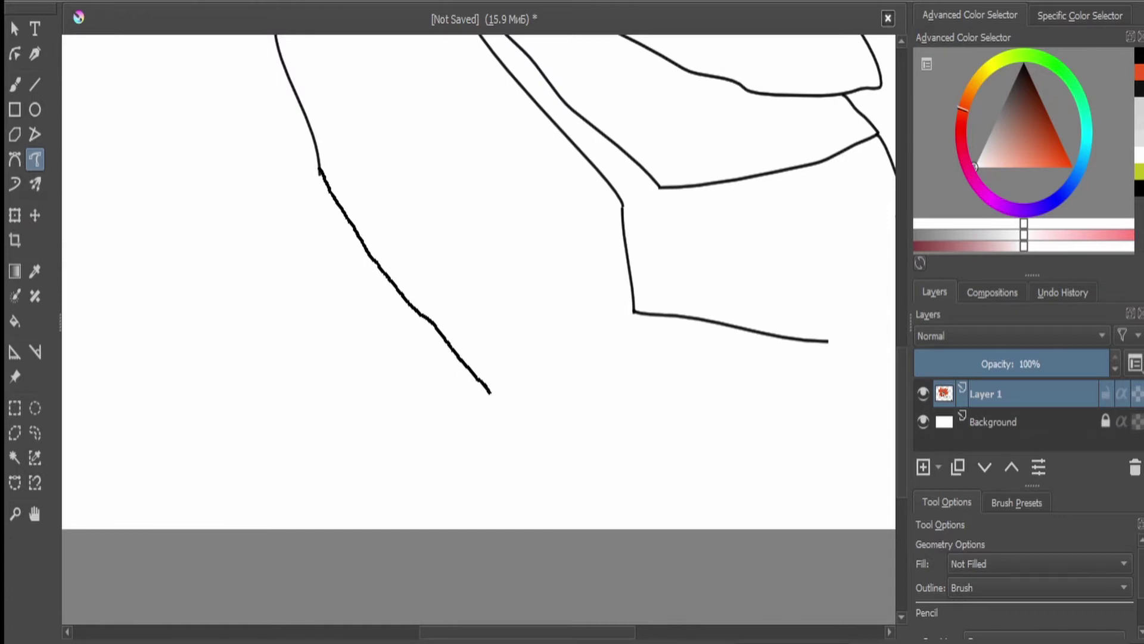
{"action": "left_click_drag", "start_coordinate": [548, 489], "coordinate": [547, 489]}
{"action": "left_click_drag", "start_coordinate": [828, 350], "coordinate": [841, 417]}
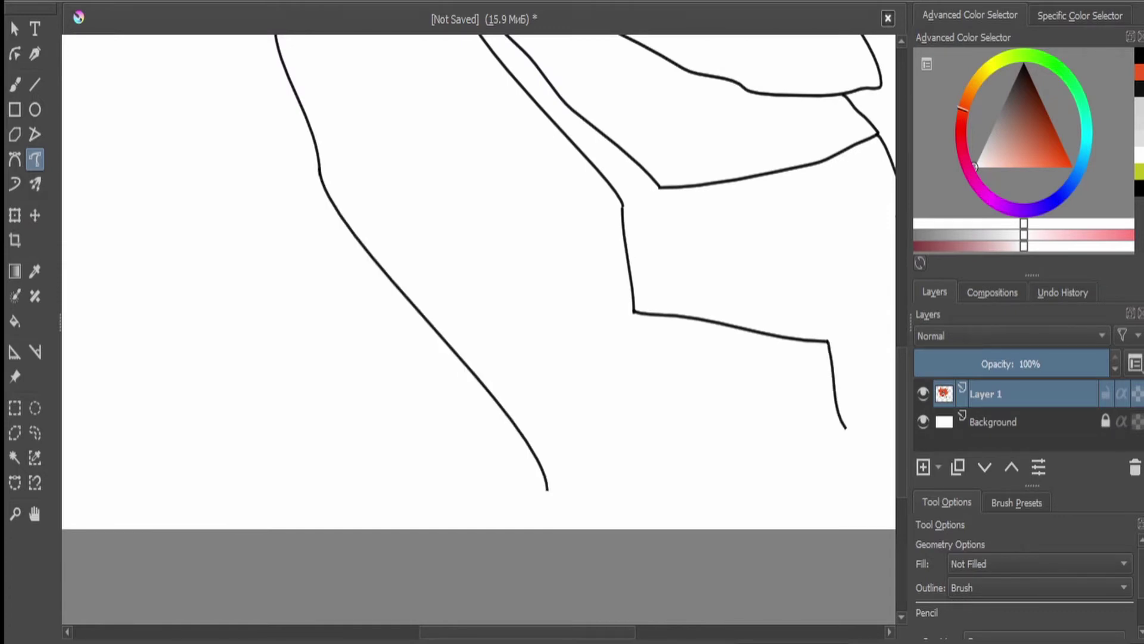
{"action": "mouse_move", "coordinate": [547, 490]}
{"action": "left_mouse_down"}
{"action": "mouse_move", "coordinate": [641, 481]}
{"action": "mouse_move", "coordinate": [843, 430]}
{"action": "left_mouse_up"}
- Move the drawing up with a free transform and outline a slanted cuff band below the sleeve end, undoing the first stroke
{"action": "key", "text": "minus"}
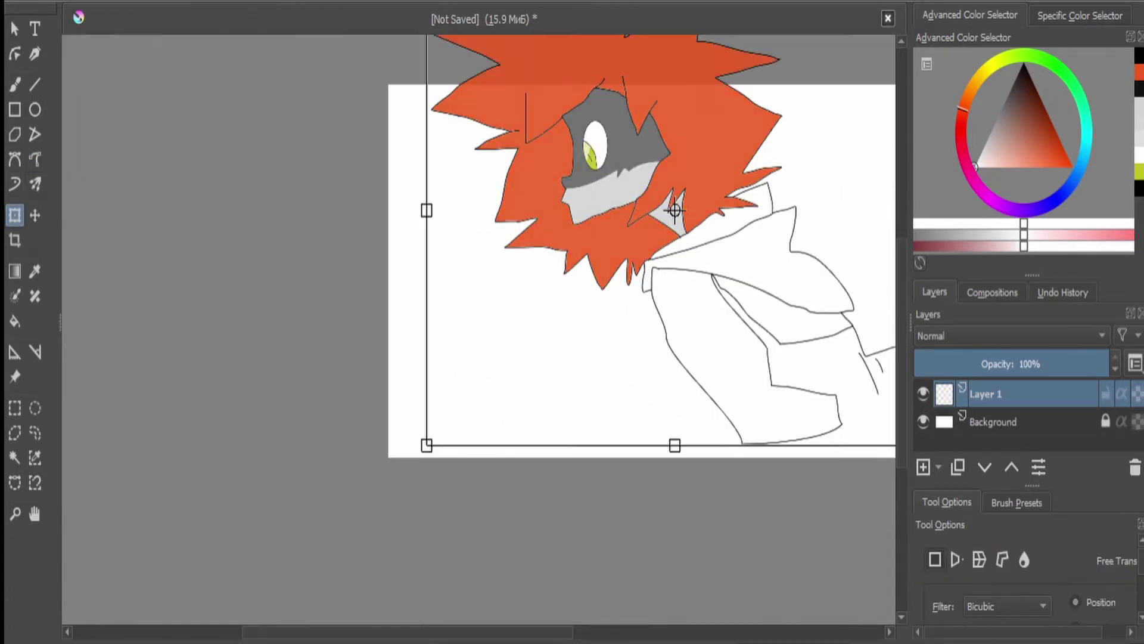
{"action": "key", "text": "plus"}
{"action": "key", "text": "plus"}
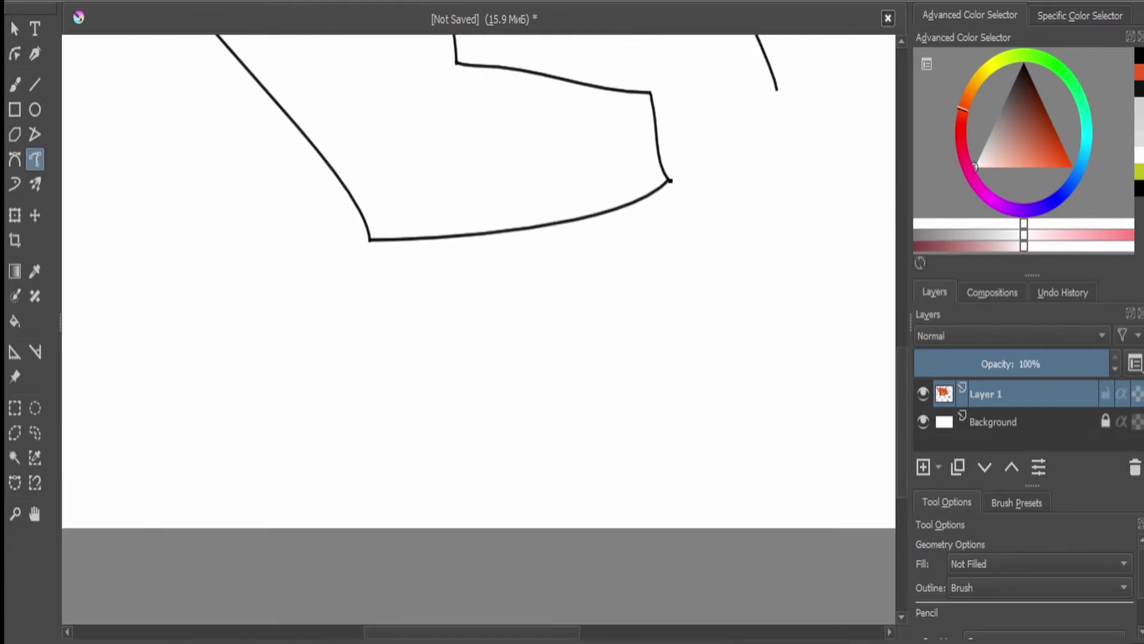
{"action": "mouse_move", "coordinate": [670, 181]}
{"action": "left_mouse_down"}
{"action": "mouse_move", "coordinate": [715, 294]}
{"action": "mouse_move", "coordinate": [608, 335]}
{"action": "mouse_move", "coordinate": [302, 385]}
{"action": "left_mouse_up"}
{"action": "key", "text": "ctrl+z"}
{"action": "mouse_move", "coordinate": [394, 294]}
{"action": "left_mouse_down"}
{"action": "mouse_move", "coordinate": [567, 316]}
{"action": "mouse_move", "coordinate": [734, 266]}
{"action": "left_mouse_up"}
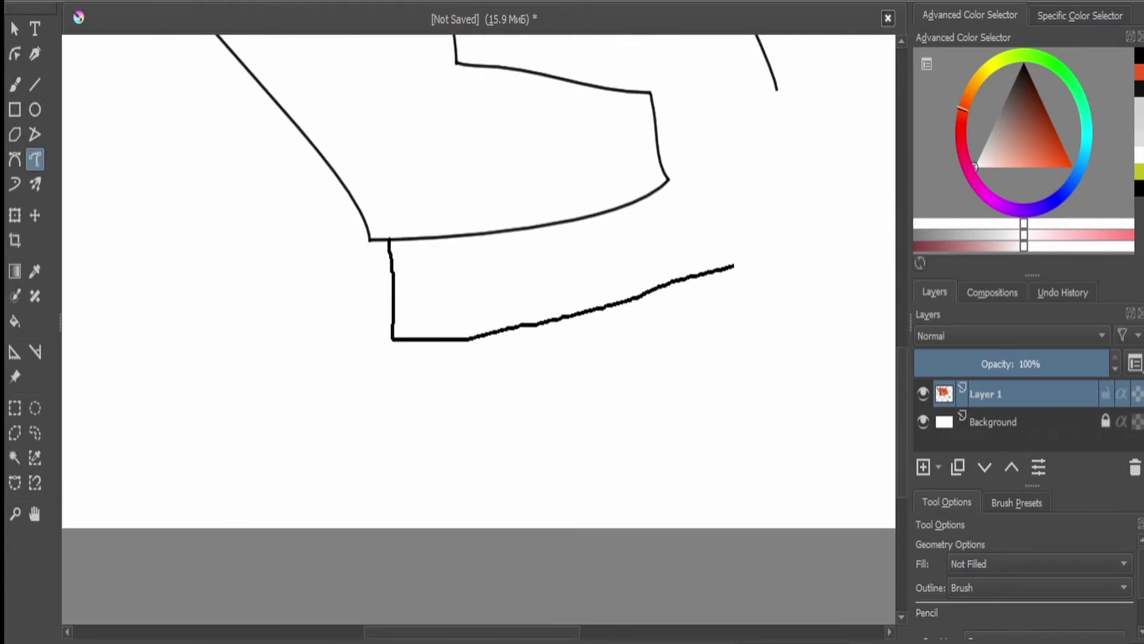
{"action": "key", "text": "minus"}
{"action": "key", "text": "minus"}
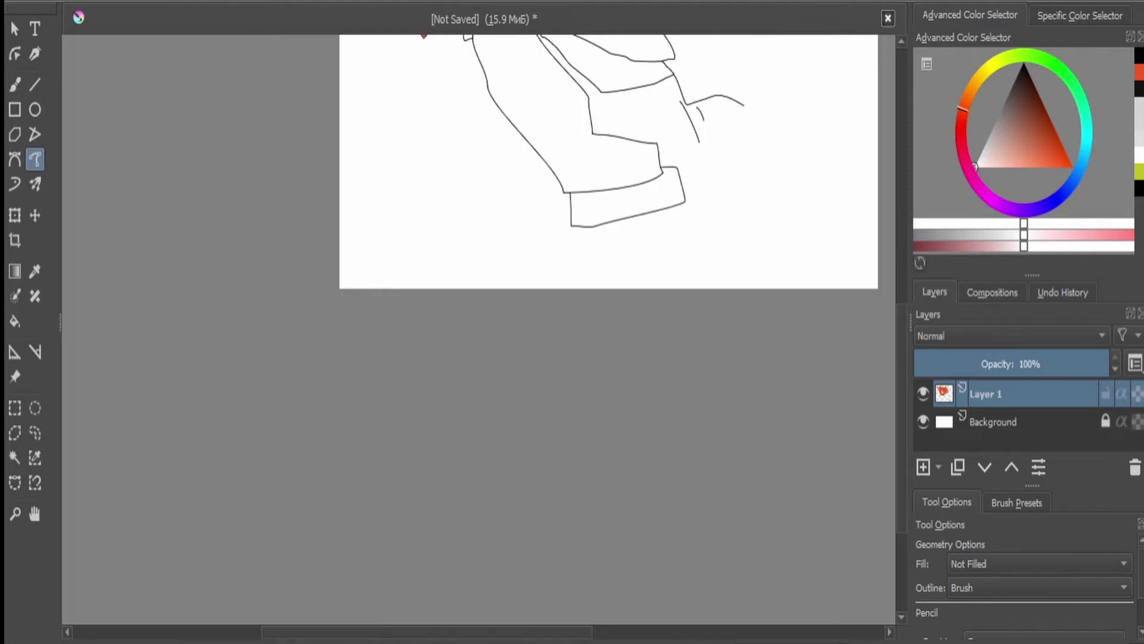
- Shift the drawing higher again and outline a four-sided panel hanging from the cuff, with a curved front edge
{"action": "key", "text": "plus"}
{"action": "key", "text": "ctrl+t"}
{"action": "key", "text": "plus"}
{"action": "key", "text": "Return"}
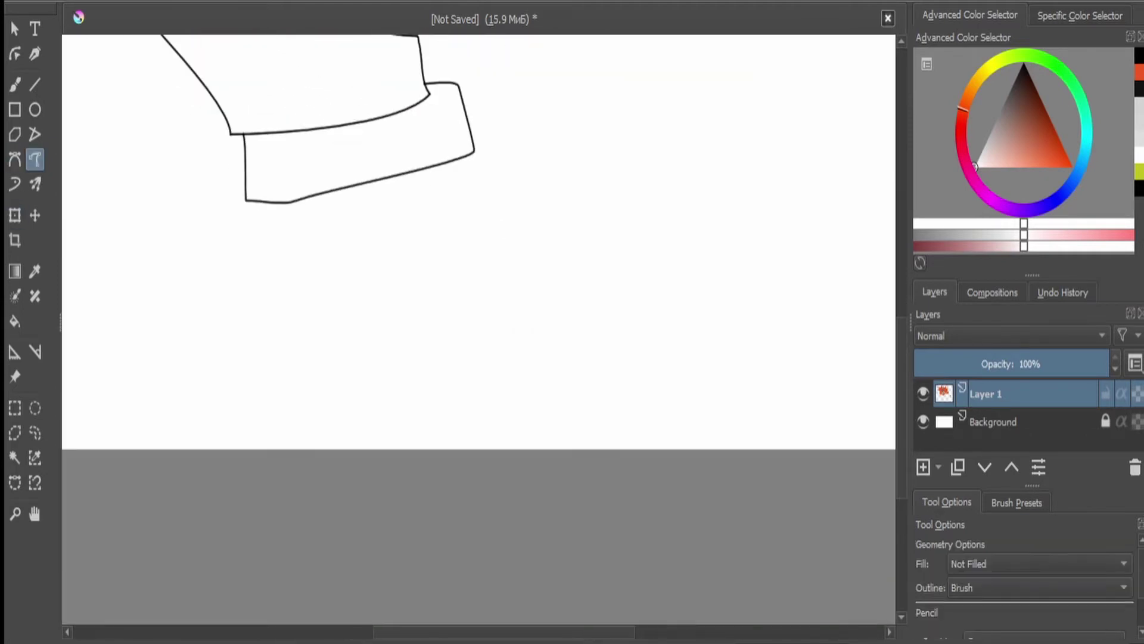
{"action": "key", "text": "plus"}
{"action": "left_click_drag", "start_coordinate": [292, 320], "coordinate": [266, 406]}
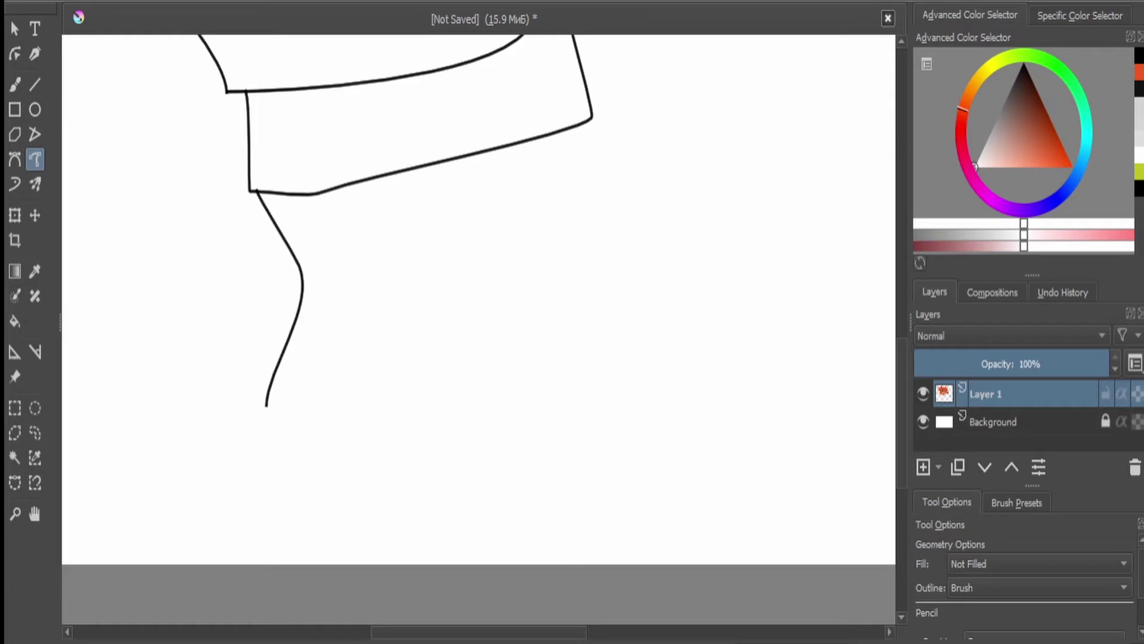
{"action": "mouse_move", "coordinate": [591, 143]}
{"action": "left_mouse_down"}
{"action": "mouse_move", "coordinate": [616, 405]}
{"action": "mouse_move", "coordinate": [288, 440]}
{"action": "mouse_move", "coordinate": [268, 440]}
{"action": "mouse_move", "coordinate": [266, 406]}
{"action": "left_mouse_up"}
- Draw the flared coat outline from the cuff's front corner along the hem and up to the back hump through a rear point
{"action": "mouse_move", "coordinate": [254, 229]}
{"action": "left_mouse_down"}
{"action": "mouse_move", "coordinate": [222, 344]}
{"action": "mouse_move", "coordinate": [151, 505]}
{"action": "left_mouse_up"}
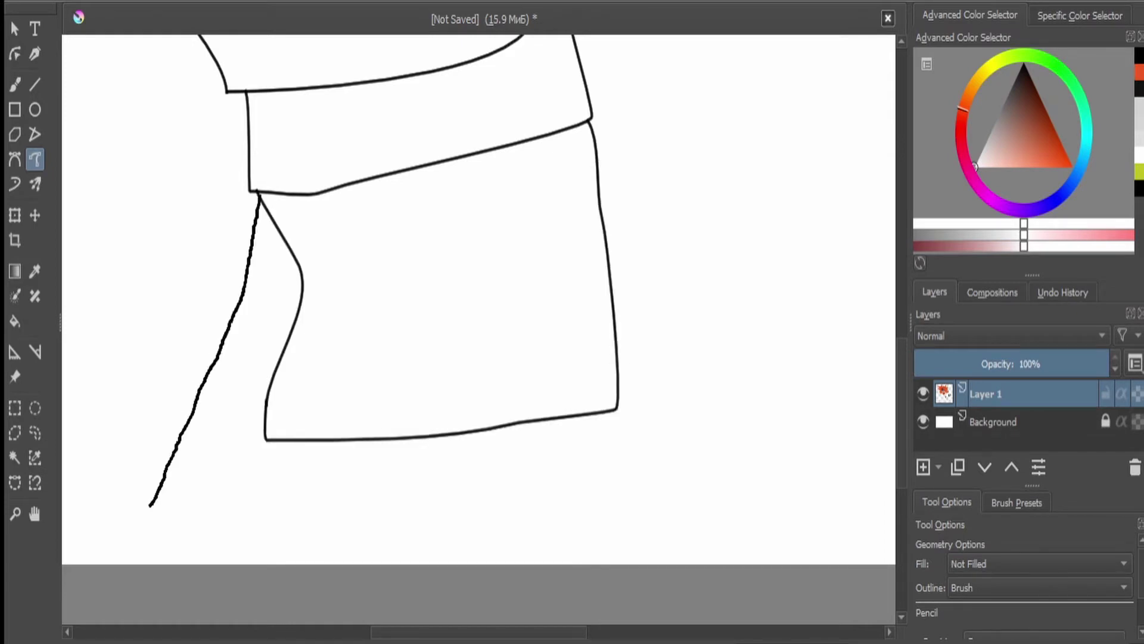
{"action": "scroll", "coordinate": [477, 298], "scroll_direction": "down", "scroll_amount": 5}
{"action": "scroll", "coordinate": [238, 149], "scroll_direction": "up", "scroll_amount": 5}
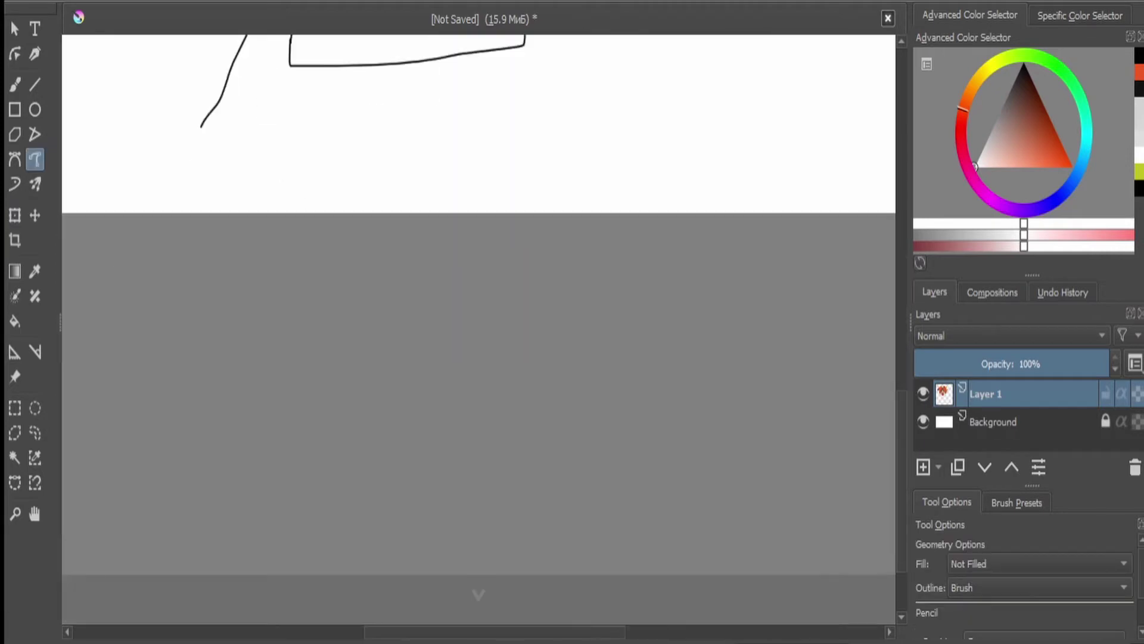
{"action": "left_click_drag", "start_coordinate": [202, 126], "coordinate": [369, 169]}
{"action": "scroll", "coordinate": [476, 298], "scroll_direction": "down", "scroll_amount": 5}
{"action": "scroll", "coordinate": [298, 298], "scroll_direction": "up", "scroll_amount": 5}
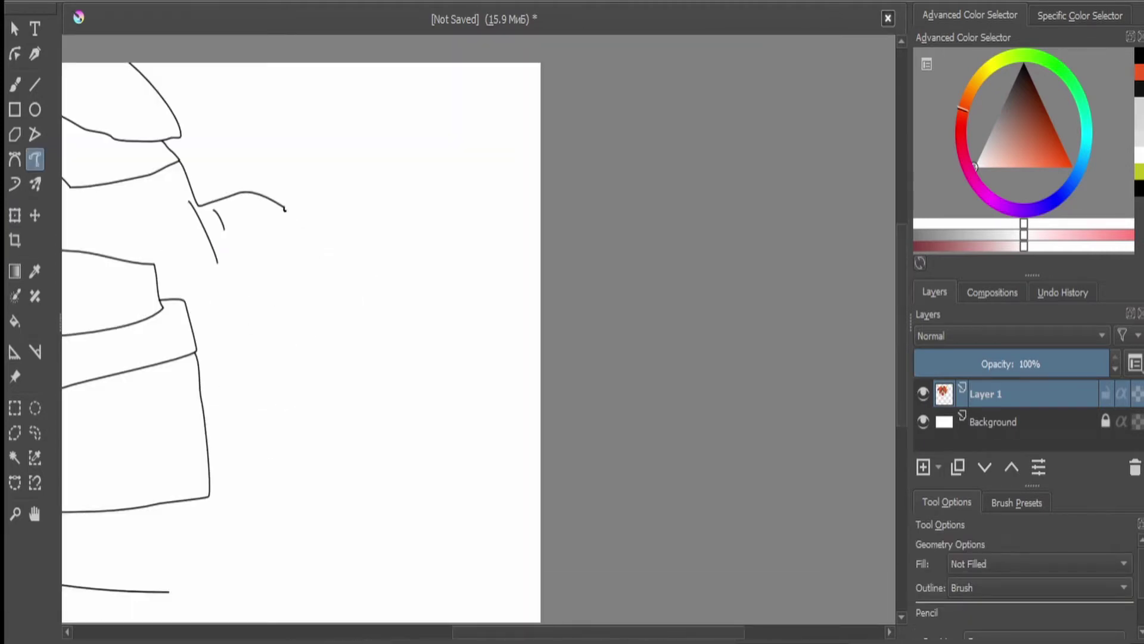
{"action": "mouse_move", "coordinate": [285, 209]}
{"action": "left_mouse_down"}
{"action": "mouse_move", "coordinate": [362, 252]}
{"action": "mouse_move", "coordinate": [476, 348]}
{"action": "mouse_move", "coordinate": [385, 452]}
{"action": "mouse_move", "coordinate": [241, 558]}
{"action": "mouse_move", "coordinate": [167, 590]}
{"action": "left_mouse_up"}
{"action": "scroll", "coordinate": [161, 593], "scroll_direction": "down", "scroll_amount": 2}
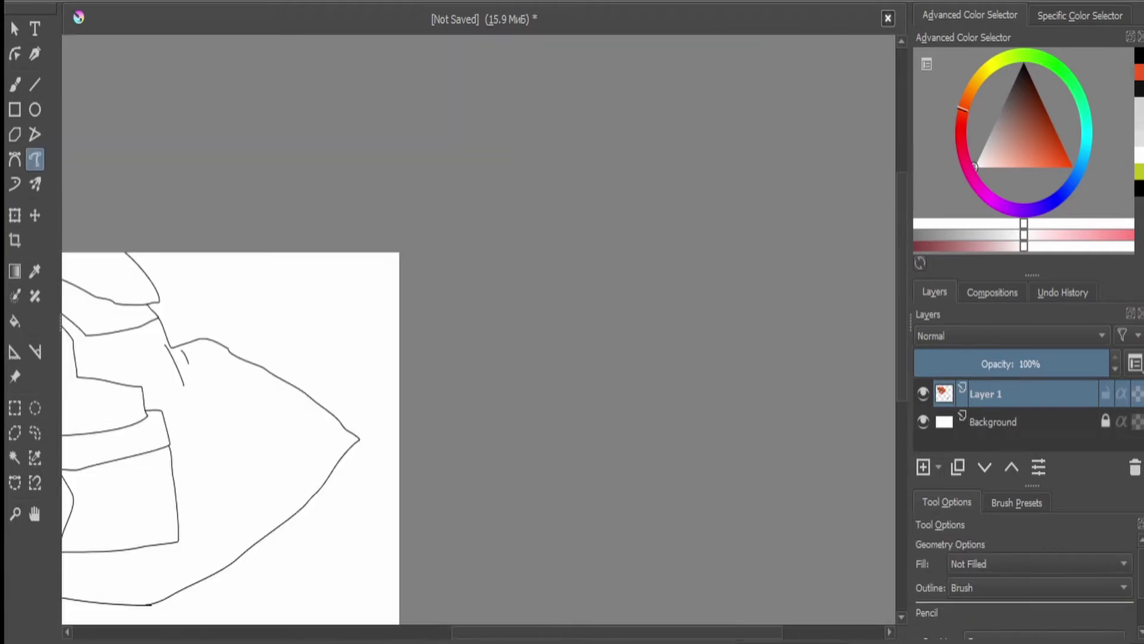
{"action": "scroll", "coordinate": [233, 435], "scroll_direction": "down", "scroll_amount": 2}
{"action": "scroll", "coordinate": [328, 358], "scroll_direction": "up", "scroll_amount": 2}
{"action": "scroll", "coordinate": [328, 358], "scroll_direction": "down", "scroll_amount": 2}
{"action": "scroll", "coordinate": [327, 358], "scroll_direction": "up", "scroll_amount": 1}
- Fill the sleeve, coat body, cuff band and lower panel with bright yellow at a fill threshold of 17
{"action": "left_click", "coordinate": [995, 59]}
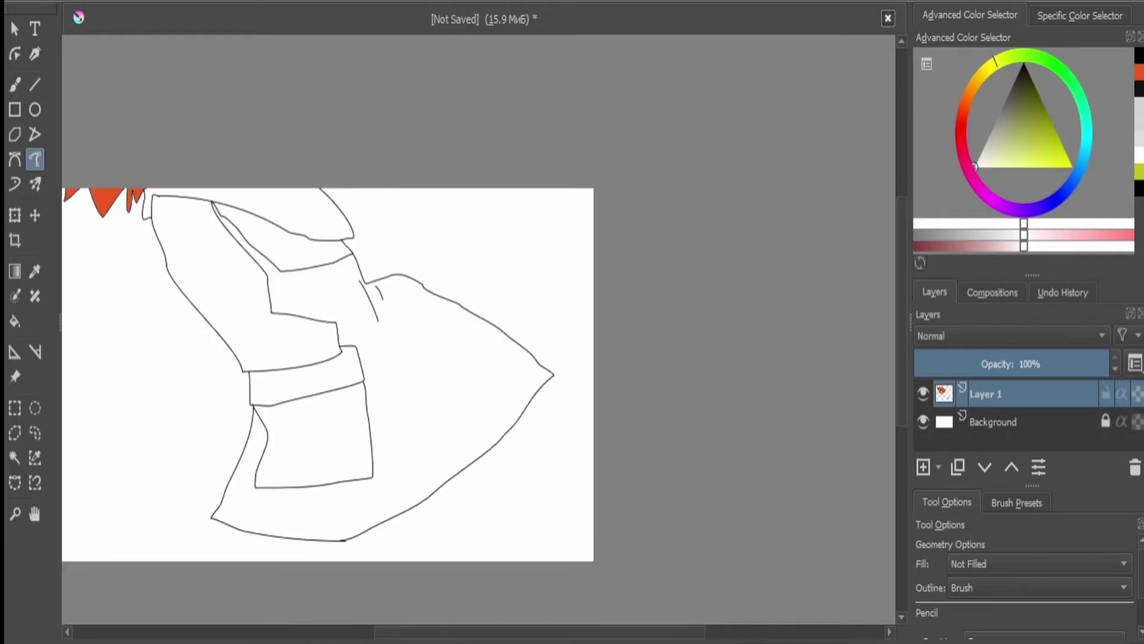
{"action": "left_click", "coordinate": [1023, 159]}
{"action": "scroll", "coordinate": [332, 463], "scroll_direction": "up", "scroll_amount": 1}
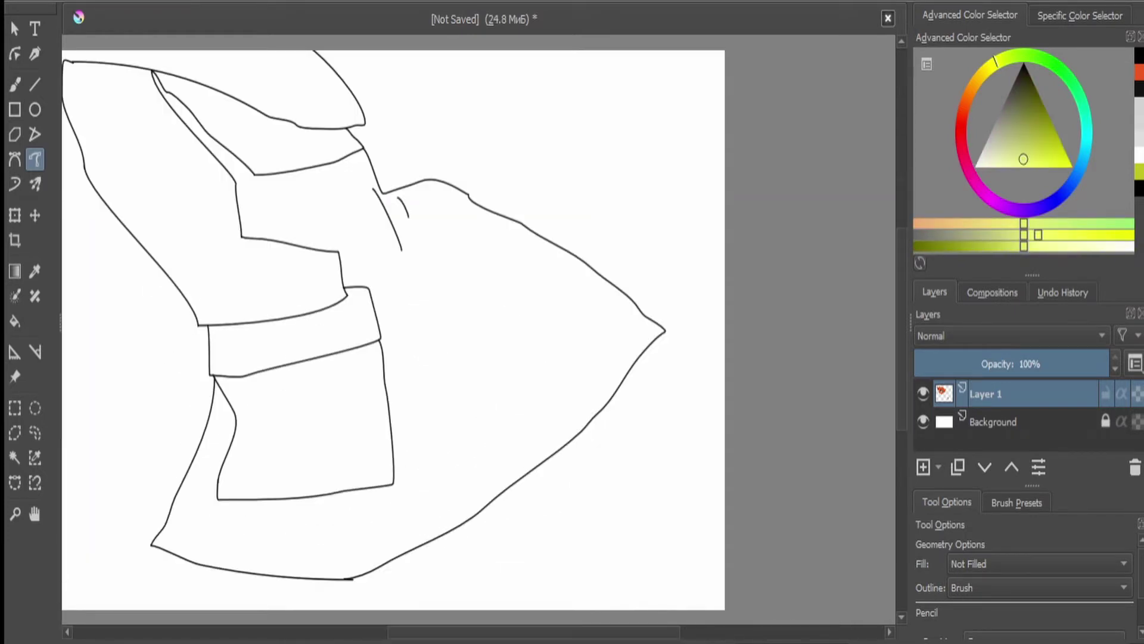
{"action": "key", "text": "f"}
{"action": "left_click", "coordinate": [143, 196]}
{"action": "left_click", "coordinate": [506, 357]}
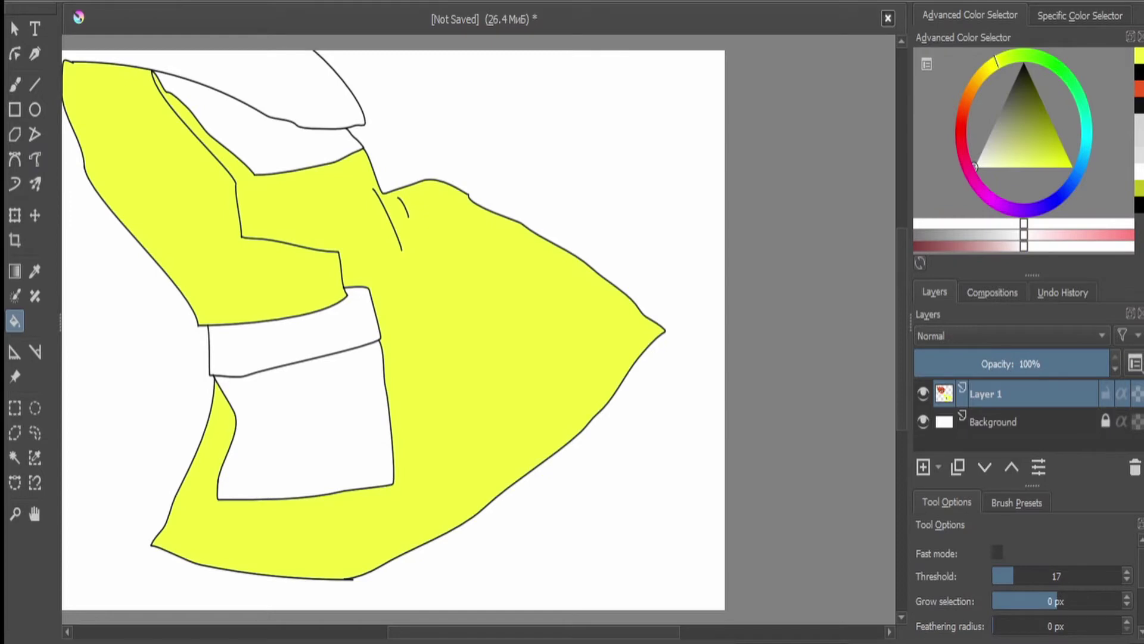
{"action": "left_click", "coordinate": [303, 429]}
{"action": "left_click", "coordinate": [292, 333]}
- Move the drawing down with a free transform and fill the hood, its fold and the front flap with bright yellow
{"action": "scroll", "coordinate": [298, 327], "scroll_direction": "down", "scroll_amount": 2}
{"action": "scroll", "coordinate": [298, 328], "scroll_direction": "up", "scroll_amount": 2}
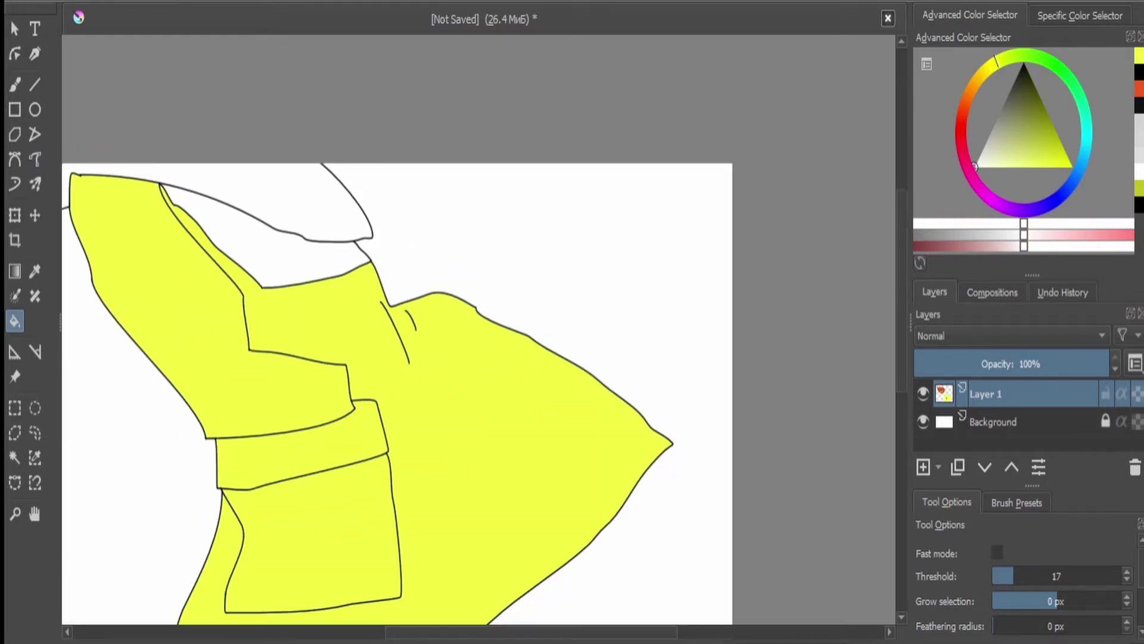
{"action": "key", "text": "ctrl+t"}
{"action": "key", "text": "Escape"}
{"action": "key", "text": "f"}
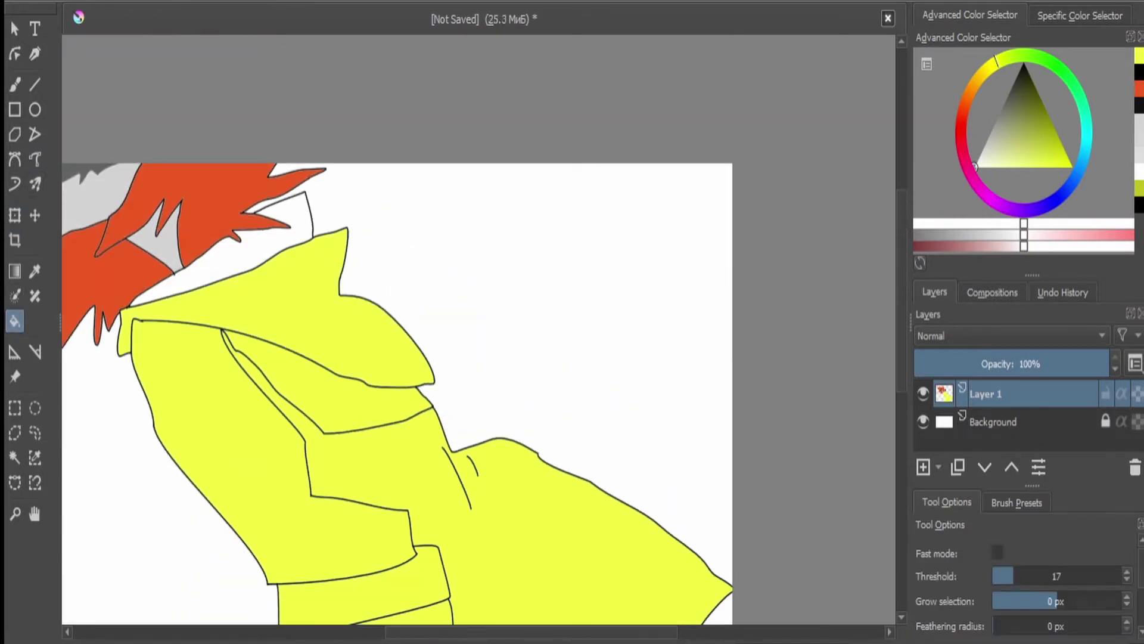
- Fill the hood's inner collar behind the mane with pale yellow at a fill threshold of 17
{"action": "left_click", "coordinate": [995, 134]}
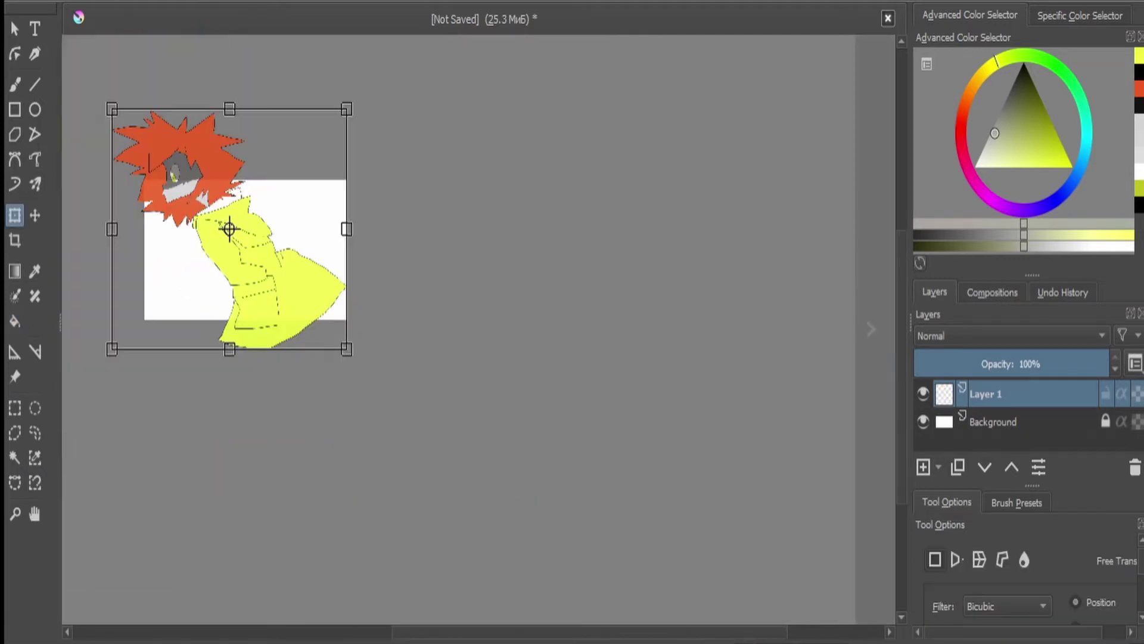
{"action": "scroll", "coordinate": [230, 224], "scroll_direction": "up", "scroll_amount": 5}
{"action": "key", "text": "b"}
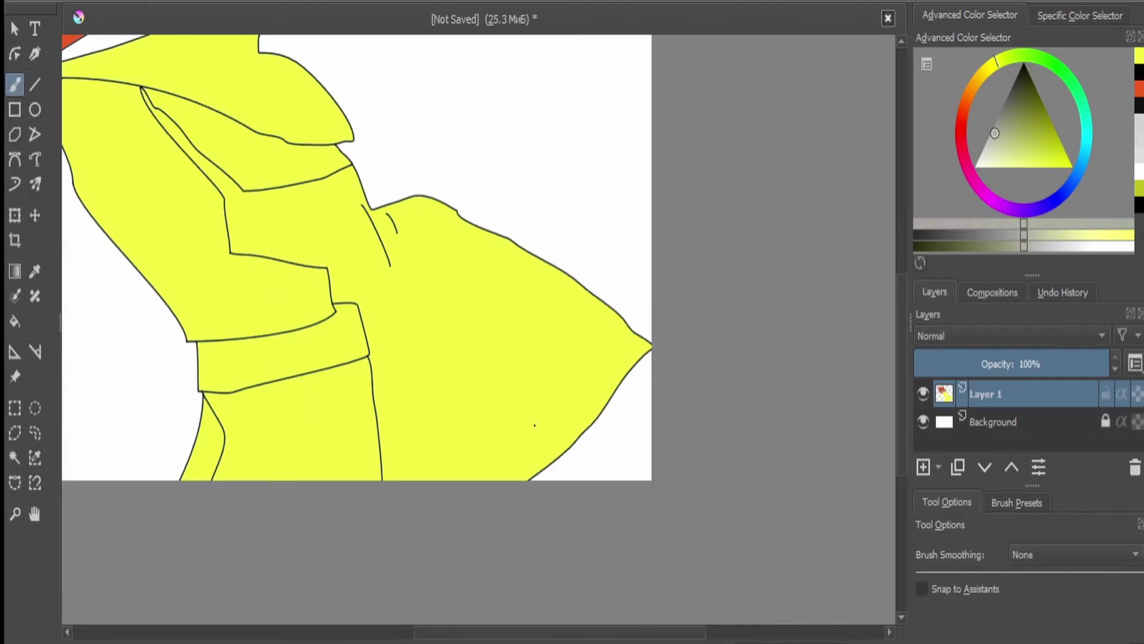
{"action": "scroll", "coordinate": [477, 328], "scroll_direction": "up", "scroll_amount": 5}
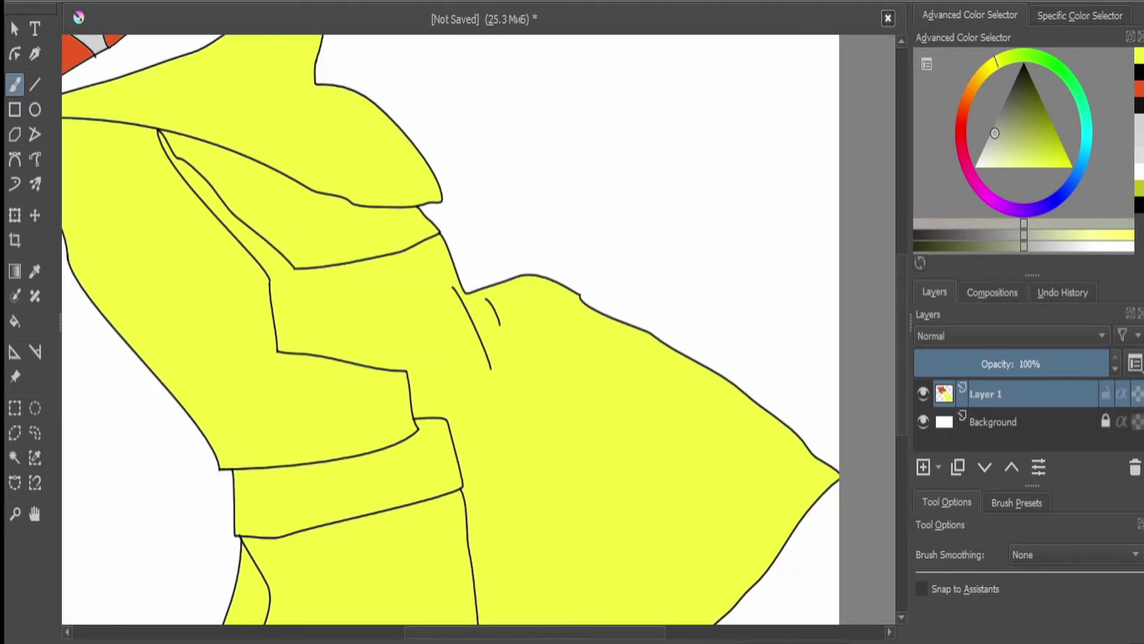
{"action": "key", "text": "f"}
{"action": "scroll", "coordinate": [476, 328], "scroll_direction": "down", "scroll_amount": 4}
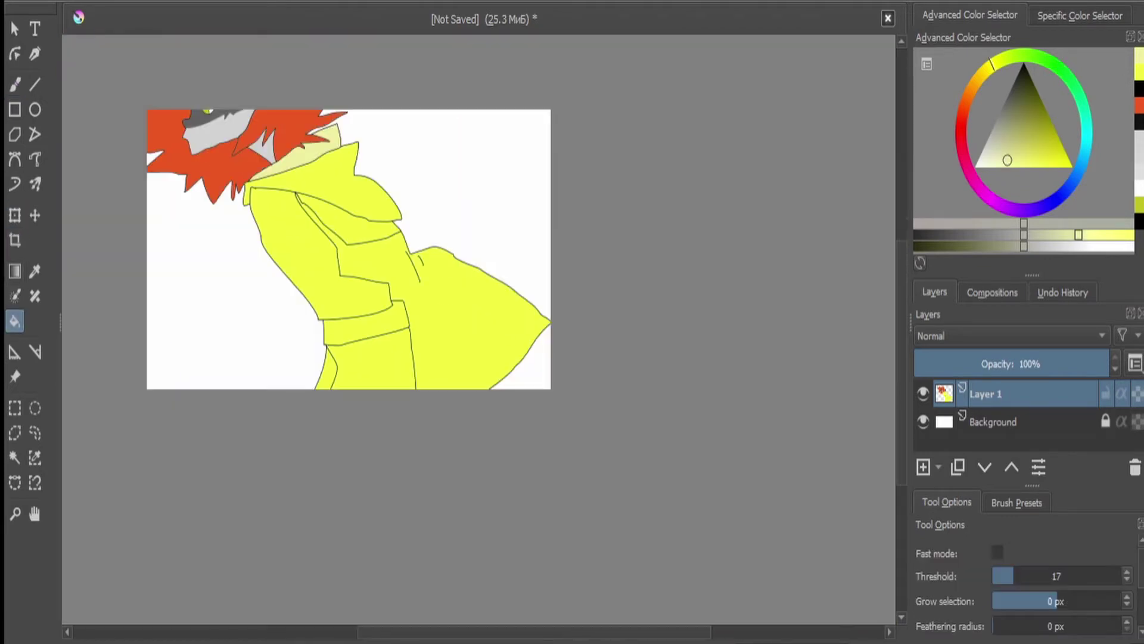
- Reset the colours to black and move the whole drawing right and slightly down with a free transform
{"action": "key", "text": "d"}
{"action": "key", "text": "ctrl+t"}
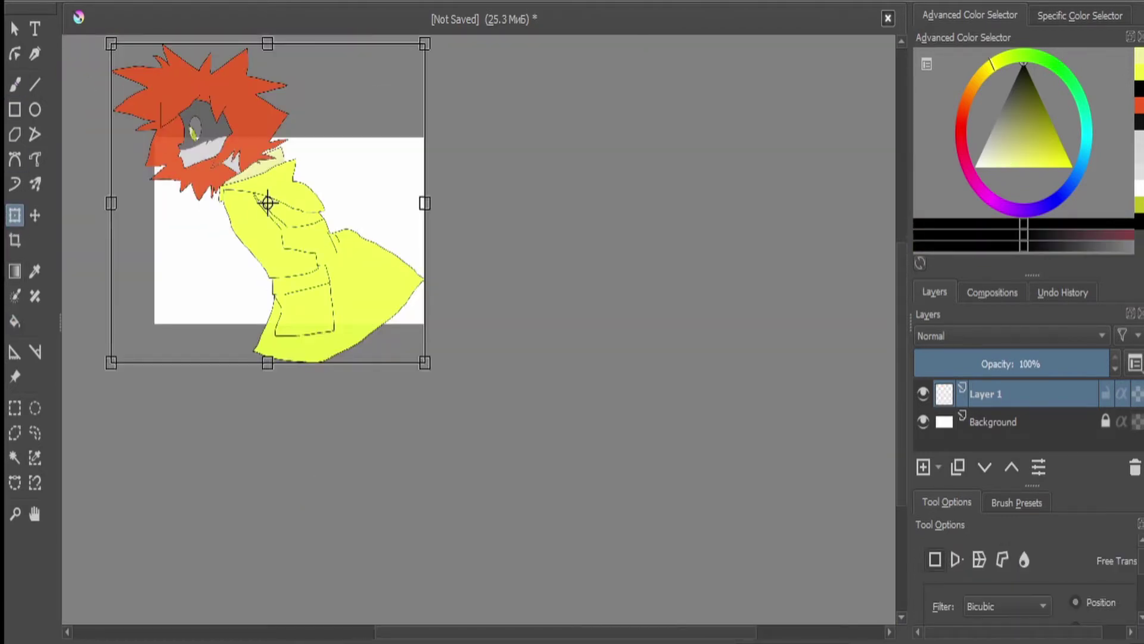
{"action": "left_click_drag", "start_coordinate": [267, 204], "coordinate": [289, 211]}
{"action": "key", "text": "Return"}
- Draw two narrow parallel drawstrings hanging below the hood's front flap with straight lines
{"action": "scroll", "coordinate": [477, 298], "scroll_direction": "up", "scroll_amount": 6}
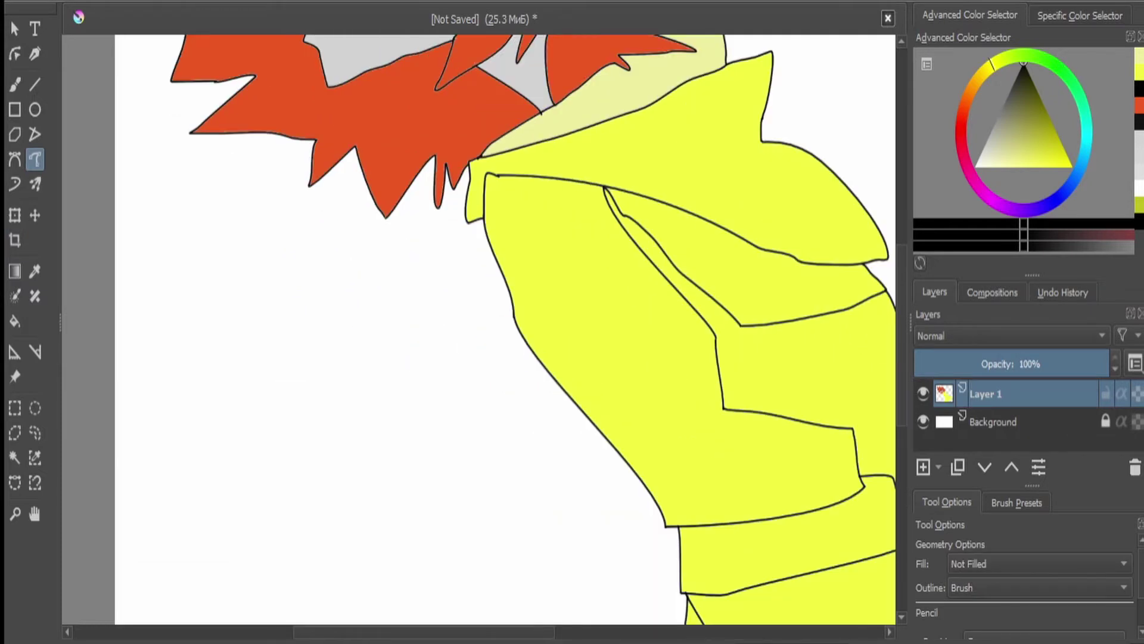
{"action": "key", "text": "v"}
{"action": "mouse_move", "coordinate": [470, 220]}
{"action": "left_mouse_down"}
{"action": "mouse_move", "coordinate": [460, 413]}
{"action": "mouse_move", "coordinate": [496, 446]}
{"action": "left_mouse_up"}
{"action": "scroll", "coordinate": [459, 417], "scroll_direction": "up", "scroll_amount": 3}
{"action": "scroll", "coordinate": [497, 395], "scroll_direction": "down", "scroll_amount": 1}
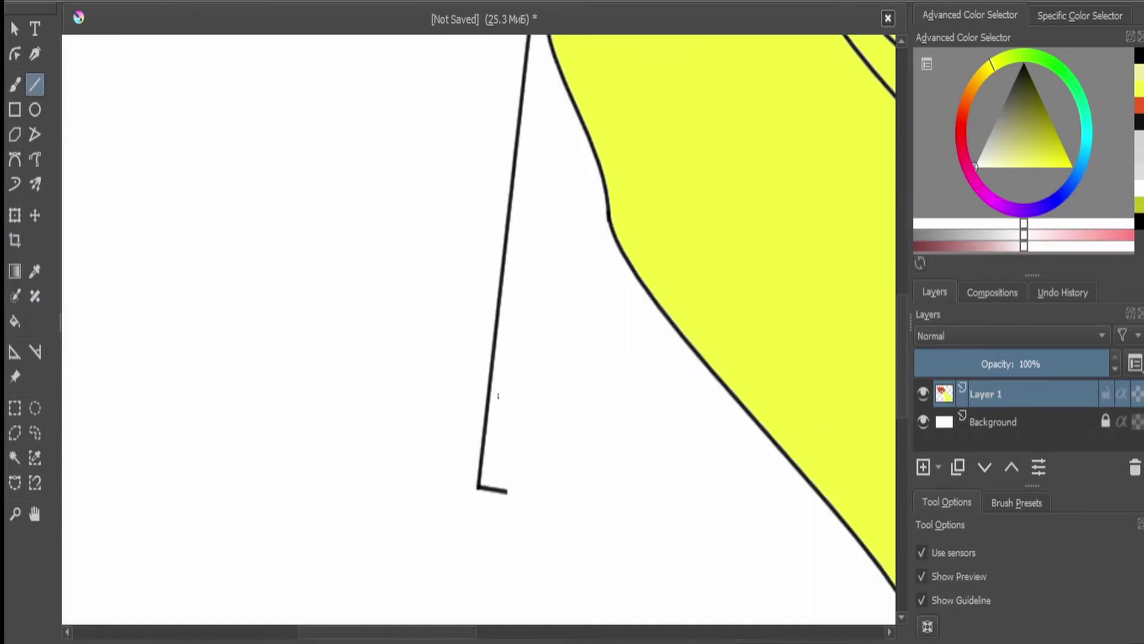
{"action": "left_click_drag", "start_coordinate": [521, 405], "coordinate": [546, 43]}
{"action": "scroll", "coordinate": [547, 119], "scroll_direction": "down", "scroll_amount": 1}
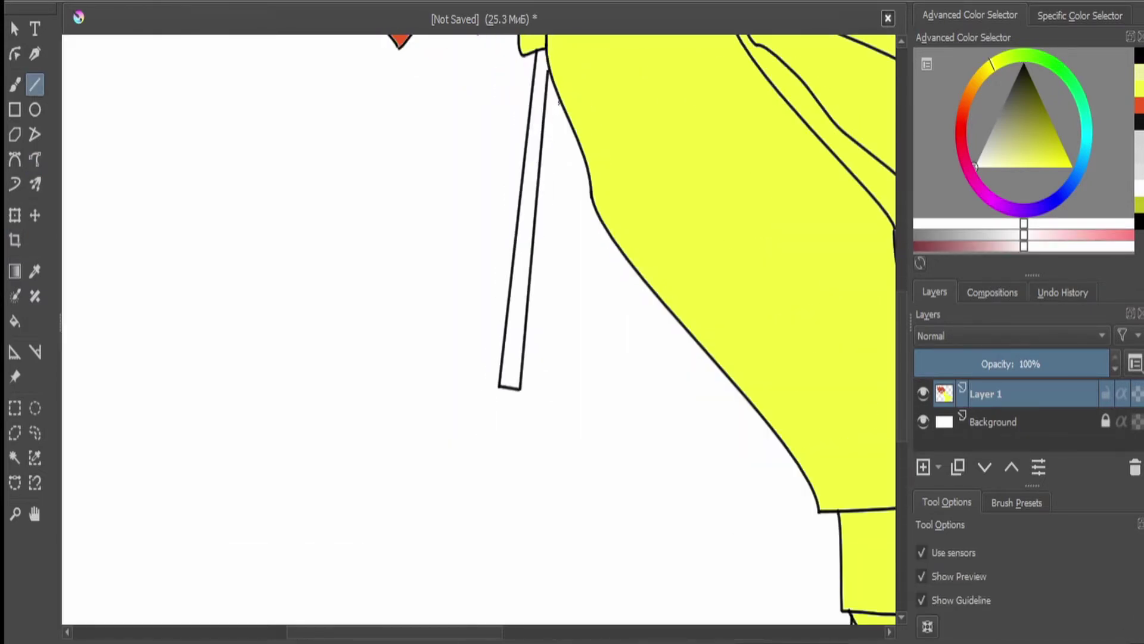
{"action": "left_click_drag", "start_coordinate": [559, 103], "coordinate": [535, 392]}
{"action": "mouse_move", "coordinate": [536, 393]}
{"action": "left_mouse_down"}
{"action": "mouse_move", "coordinate": [552, 394]}
{"action": "mouse_move", "coordinate": [570, 128]}
{"action": "left_mouse_up"}
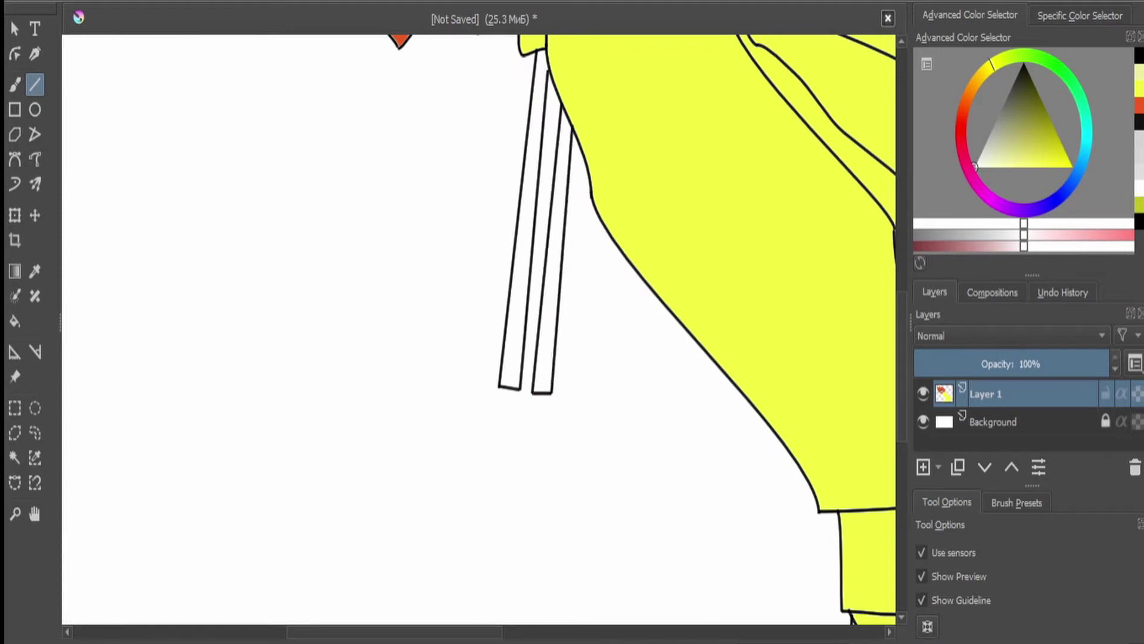
- Select the insides of both hanging drawstrings with contiguous selection and fill them with white
{"action": "left_click", "coordinate": [15, 458]}
{"action": "left_click", "coordinate": [523, 239]}
{"action": "left_click", "coordinate": [554, 238], "text": "shift"}
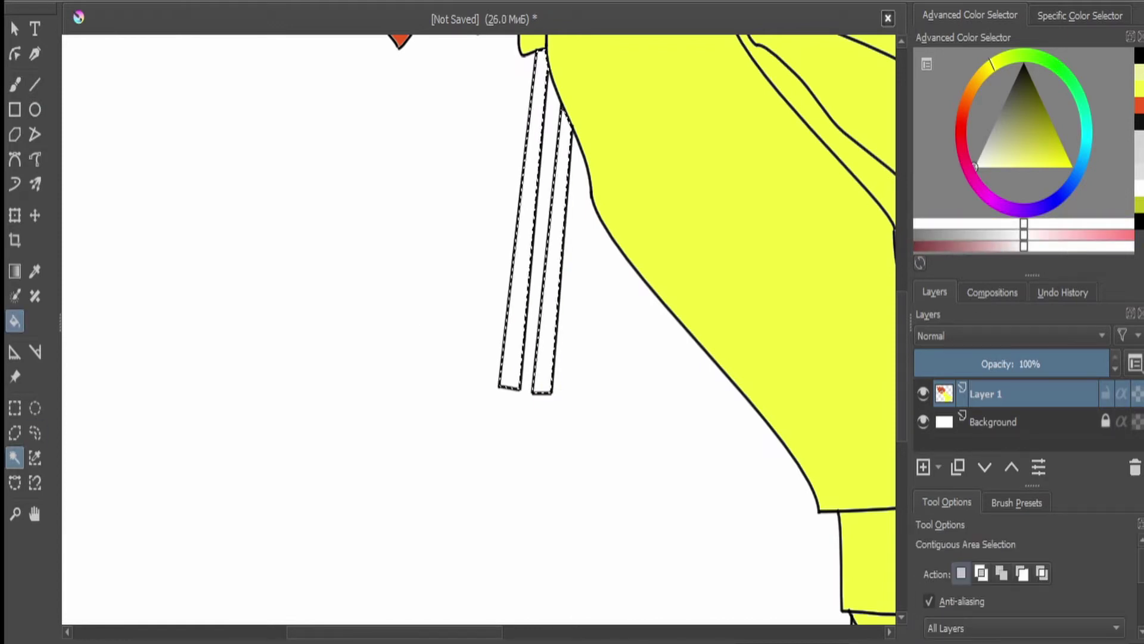
{"action": "key", "text": "f"}
{"action": "key", "text": "minus"}
{"action": "key", "text": "minus"}
{"action": "key", "text": "minus"}
{"action": "key", "text": "minus"}
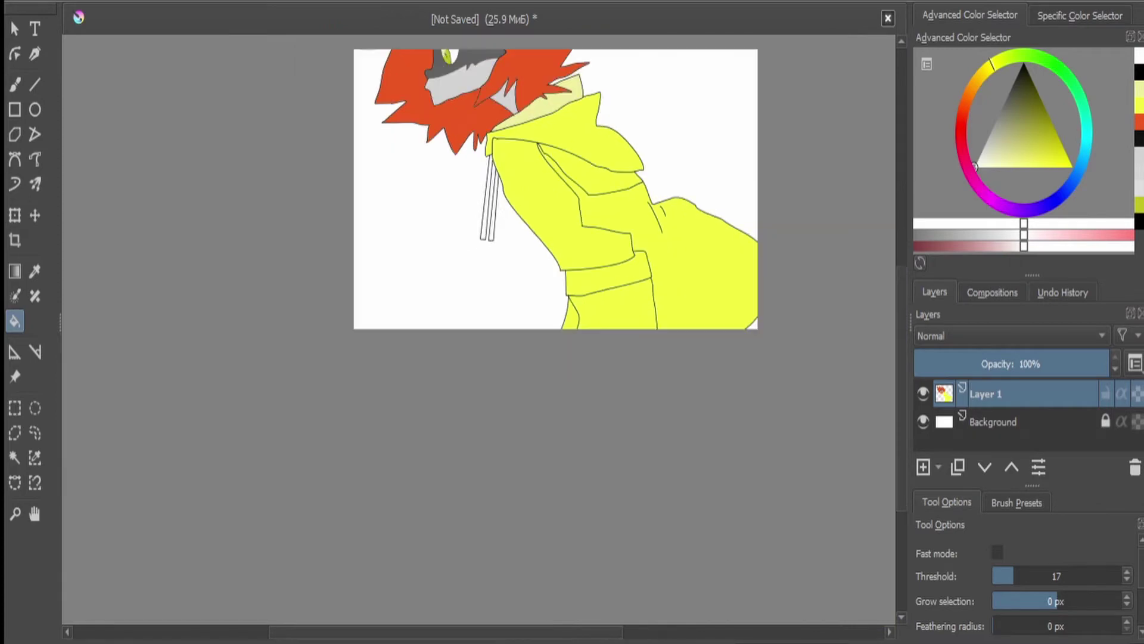
{"action": "key", "text": "minus"}
{"action": "key", "text": "d"}
{"action": "left_click", "coordinate": [35, 159]}
{"action": "key", "text": "plus"}
{"action": "key", "text": "plus"}
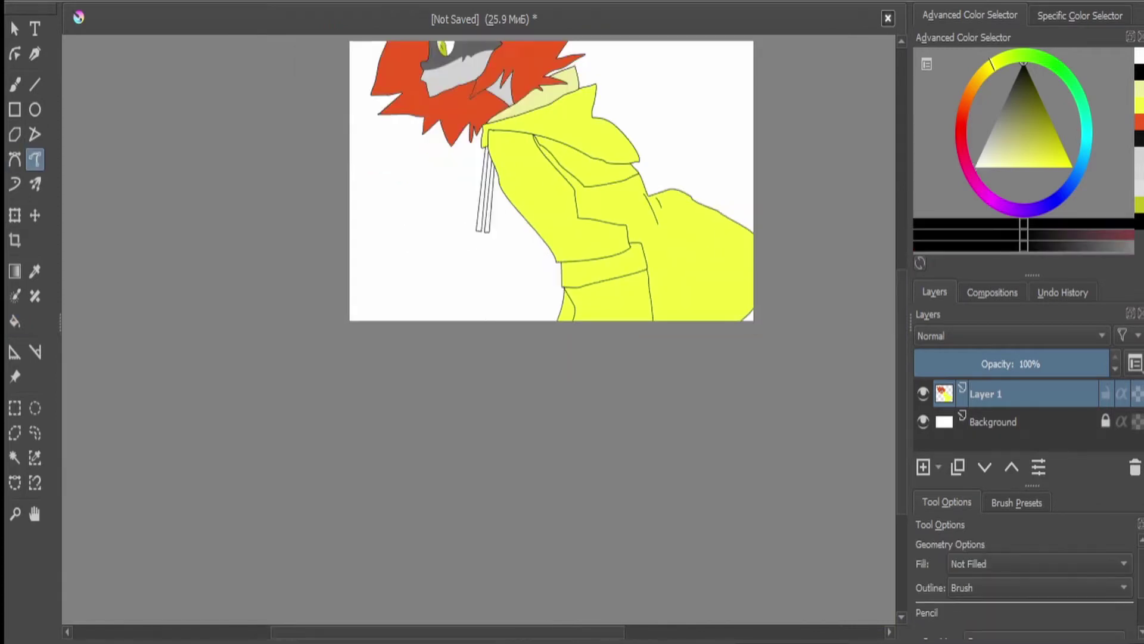
{"action": "key", "text": "minus"}
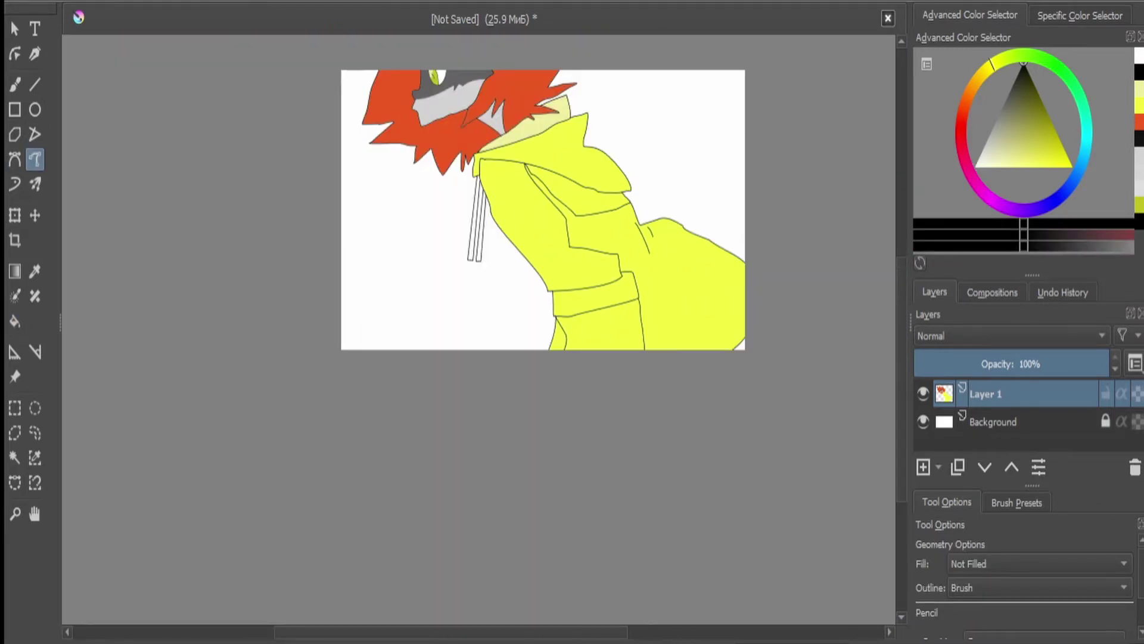
{"action": "key", "text": "minus"}
{"action": "key", "text": "minus"}
{"action": "key", "text": "ctrl+t"}
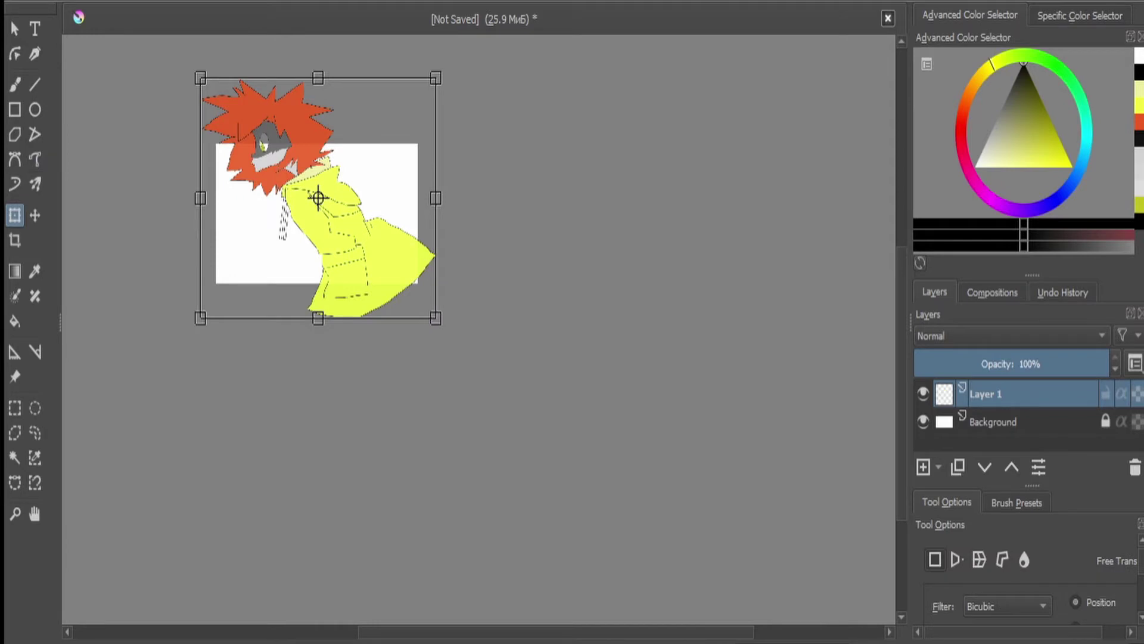
{"action": "key", "text": "plus"}
{"action": "key", "text": "plus"}
{"action": "key", "text": "plus"}
{"action": "key", "text": "plus"}
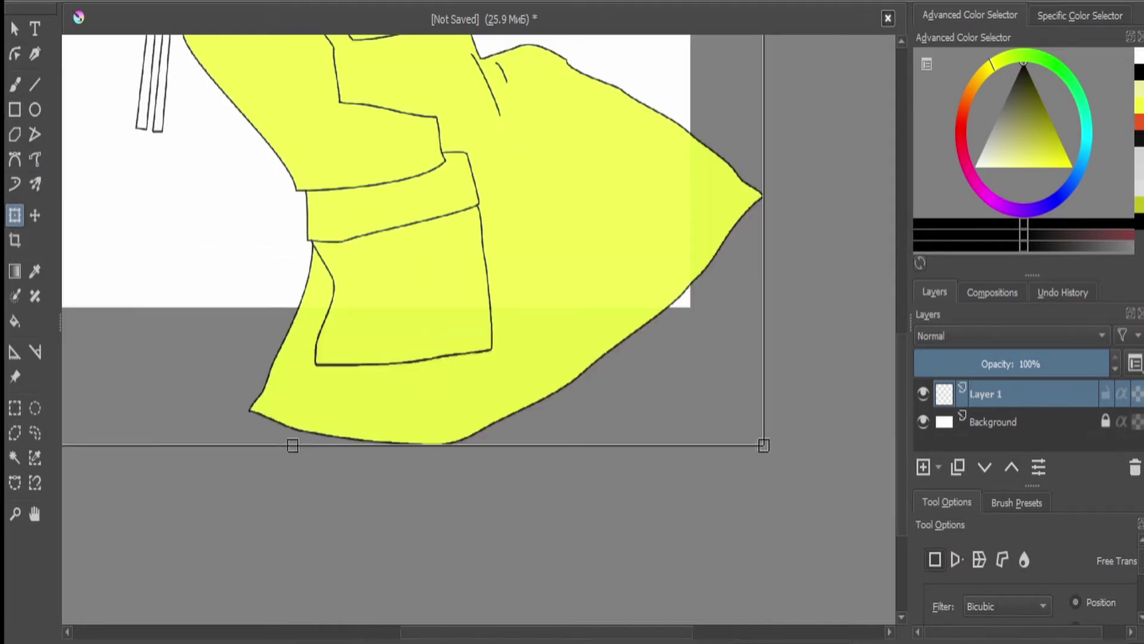
{"action": "key", "text": "minus"}
{"action": "key", "text": "minus"}
{"action": "key", "text": "plus"}
{"action": "key", "text": "plus"}
{"action": "key", "text": "plus"}
- On the empty Layer 4, draw a flared garment outline with a curved hem and sloping upper edge, and move it up
{"action": "left_click", "coordinate": [35, 159]}
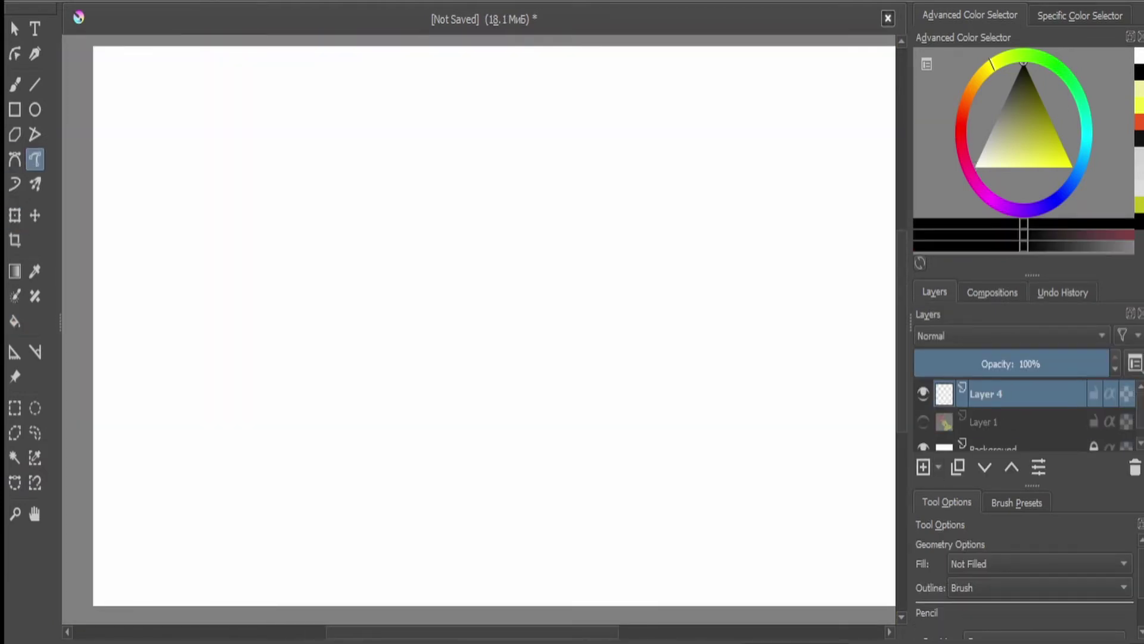
{"action": "left_click_drag", "start_coordinate": [286, 280], "coordinate": [235, 439]}
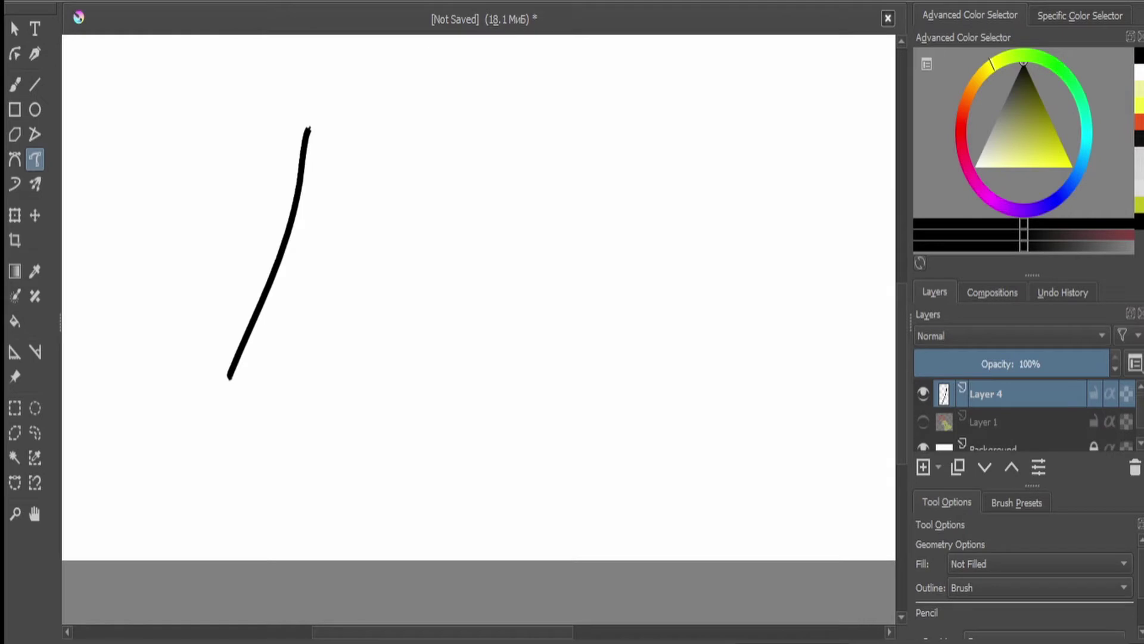
{"action": "mouse_move", "coordinate": [228, 376]}
{"action": "left_mouse_down"}
{"action": "mouse_move", "coordinate": [273, 401]}
{"action": "mouse_move", "coordinate": [759, 429]}
{"action": "mouse_move", "coordinate": [864, 385]}
{"action": "left_mouse_up"}
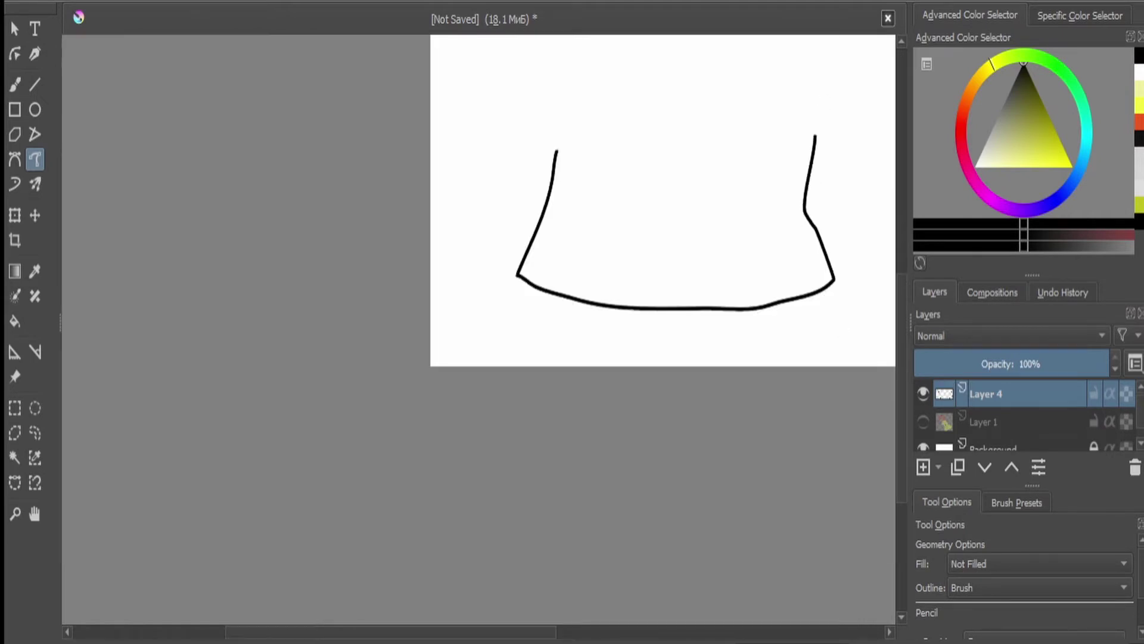
{"action": "mouse_move", "coordinate": [557, 152]}
{"action": "left_mouse_down"}
{"action": "mouse_move", "coordinate": [807, 102]}
{"action": "mouse_move", "coordinate": [814, 135]}
{"action": "left_mouse_up"}
{"action": "key", "text": "ctrl+t"}
{"action": "left_click_drag", "start_coordinate": [674, 199], "coordinate": [656, 133]}
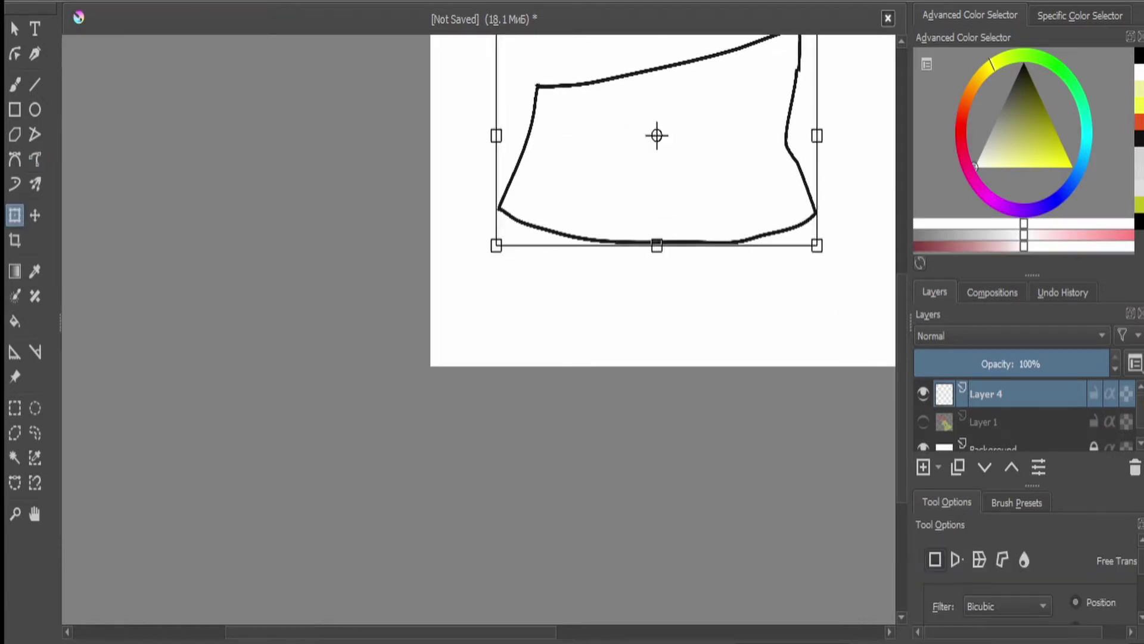
{"action": "key", "text": "Return"}
- Draw the front leg below the hem with a rounded cuff and a band beneath it, shifting the drawing up for room
{"action": "mouse_move", "coordinate": [525, 277]}
{"action": "left_mouse_down"}
{"action": "mouse_move", "coordinate": [544, 335]}
{"action": "mouse_move", "coordinate": [525, 289]}
{"action": "mouse_move", "coordinate": [498, 300]}
{"action": "mouse_move", "coordinate": [558, 337]}
{"action": "left_mouse_up"}
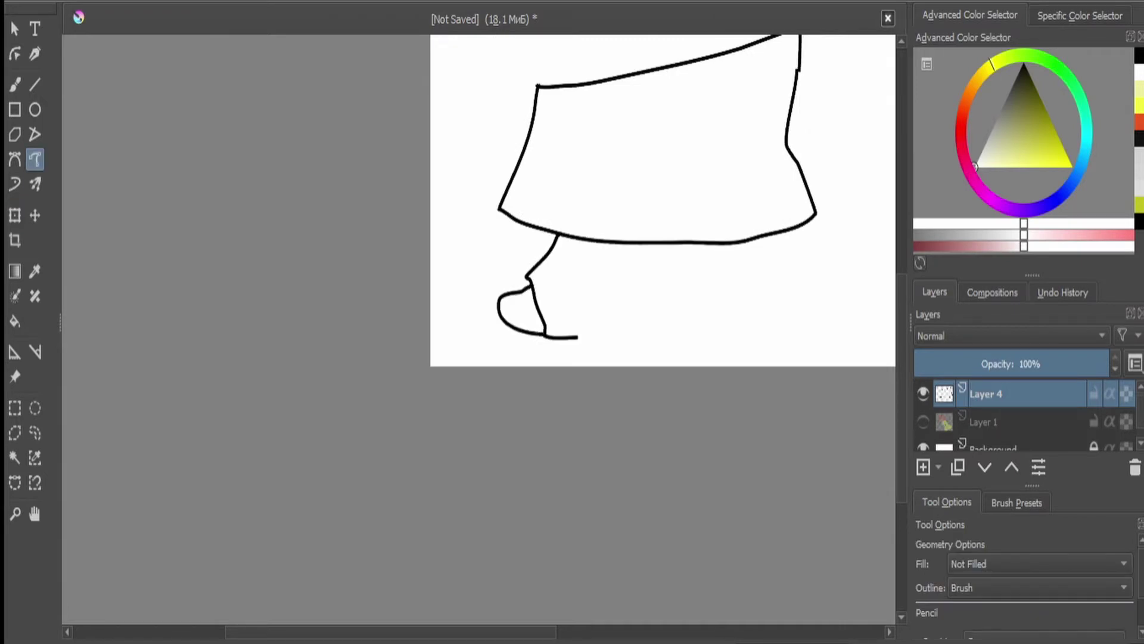
{"action": "key", "text": "ctrl+t"}
{"action": "left_click_drag", "start_coordinate": [656, 178], "coordinate": [638, 101]}
{"action": "key", "text": "Return"}
{"action": "scroll", "coordinate": [511, 258], "scroll_direction": "up", "scroll_amount": 2}
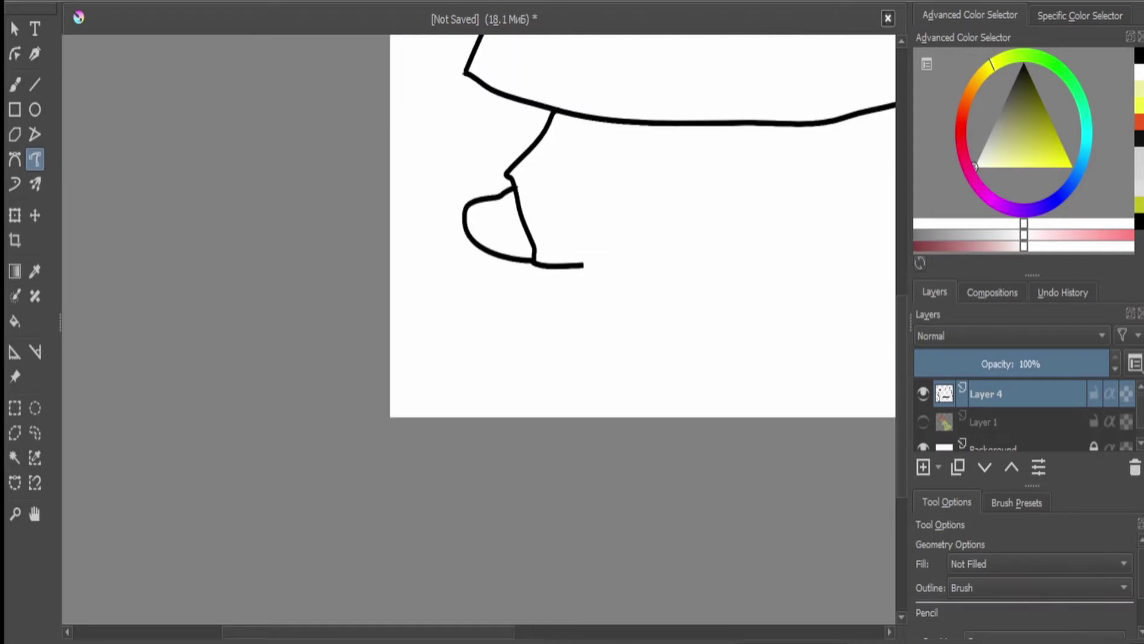
{"action": "mouse_move", "coordinate": [465, 277]}
{"action": "left_mouse_down"}
{"action": "mouse_move", "coordinate": [549, 302]}
{"action": "mouse_move", "coordinate": [586, 269]}
{"action": "mouse_move", "coordinate": [643, 252]}
{"action": "left_mouse_up"}
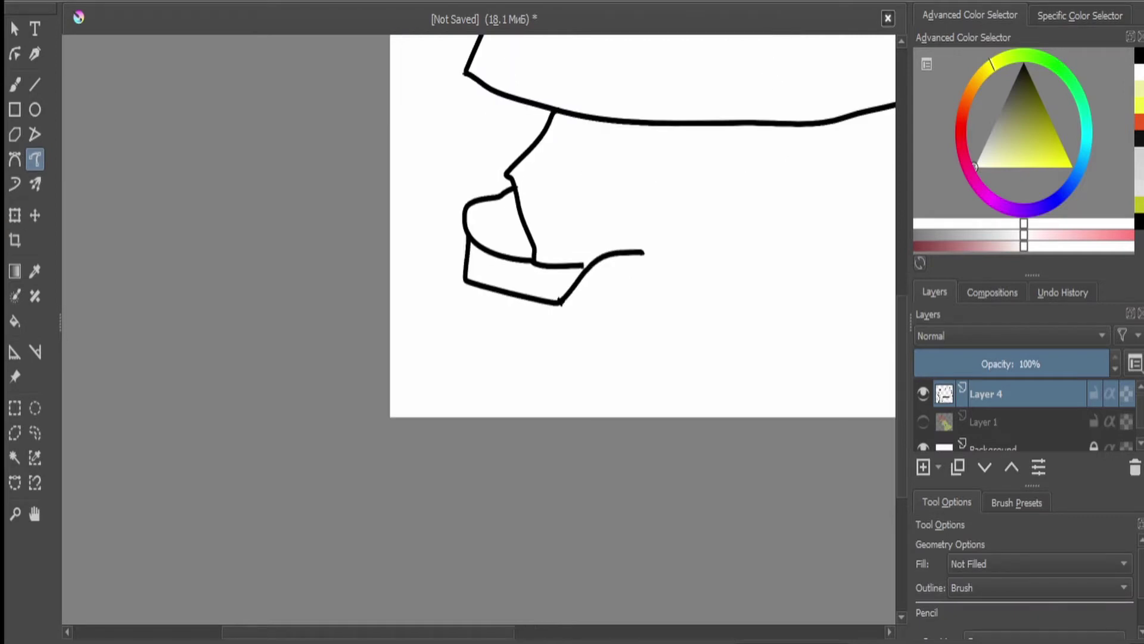
- Draw the second leg below the hem with rounded cuff halves on both sides and a strap trailing behind it
{"action": "left_click_drag", "start_coordinate": [560, 304], "coordinate": [686, 341]}
{"action": "mouse_move", "coordinate": [645, 252]}
{"action": "left_mouse_down"}
{"action": "mouse_move", "coordinate": [597, 218]}
{"action": "mouse_move", "coordinate": [671, 126]}
{"action": "mouse_move", "coordinate": [648, 272]}
{"action": "mouse_move", "coordinate": [672, 335]}
{"action": "mouse_move", "coordinate": [700, 340]}
{"action": "left_mouse_up"}
{"action": "key", "text": "minus"}
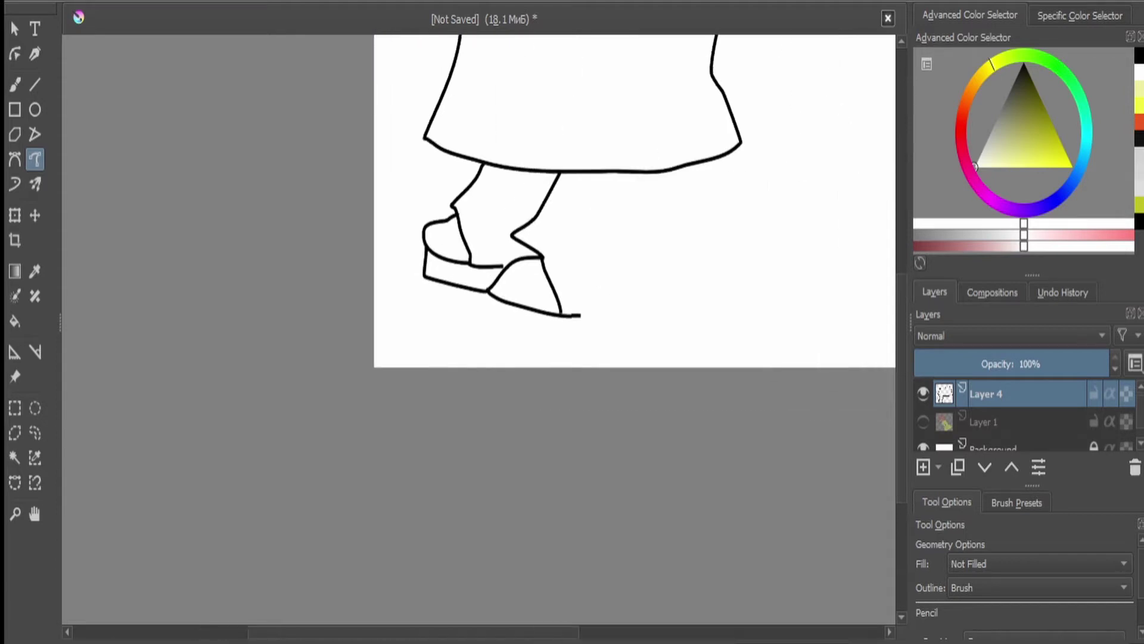
{"action": "left_click_drag", "start_coordinate": [597, 214], "coordinate": [618, 309]}
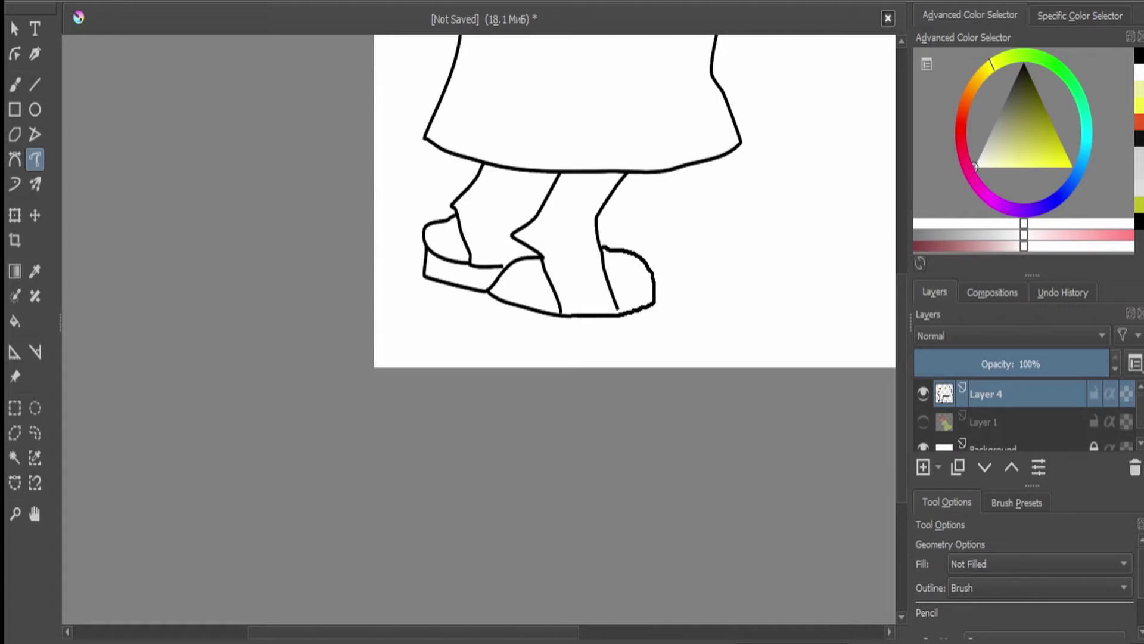
{"action": "key", "text": "plus"}
{"action": "mouse_move", "coordinate": [665, 259]}
{"action": "left_mouse_down"}
{"action": "mouse_move", "coordinate": [740, 186]}
{"action": "mouse_move", "coordinate": [795, 197]}
{"action": "mouse_move", "coordinate": [687, 296]}
{"action": "left_mouse_up"}
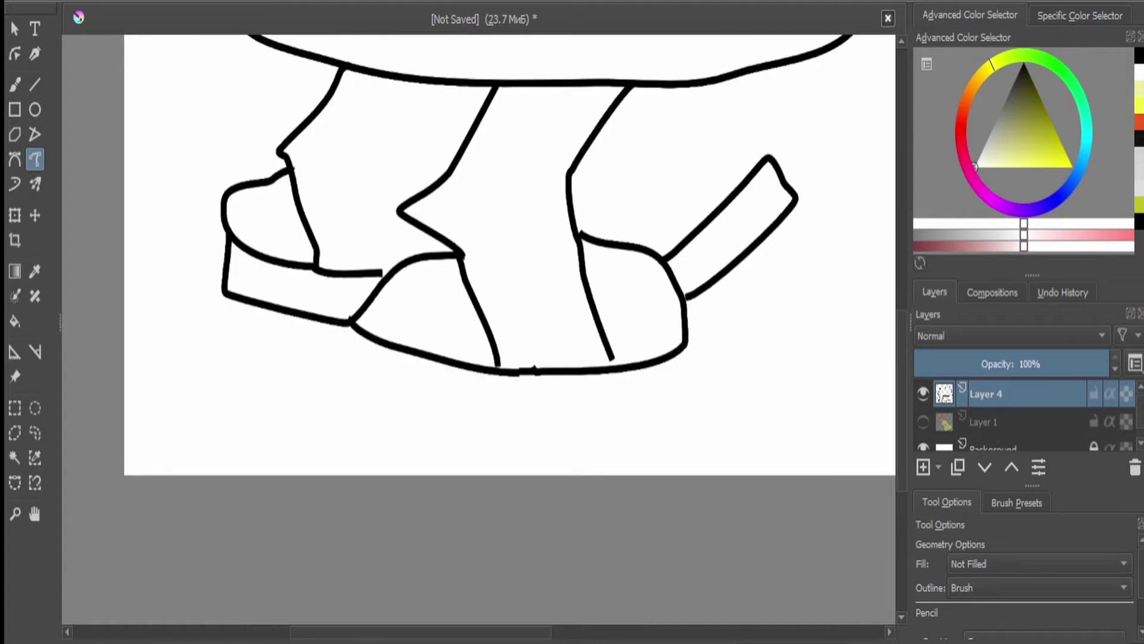
- Move the garment and leg drawing up and to the right with a free transform
{"action": "key", "text": "minus"}
{"action": "key", "text": "minus"}
{"action": "key", "text": "plus"}
{"action": "key", "text": "plus"}
{"action": "key", "text": "minus"}
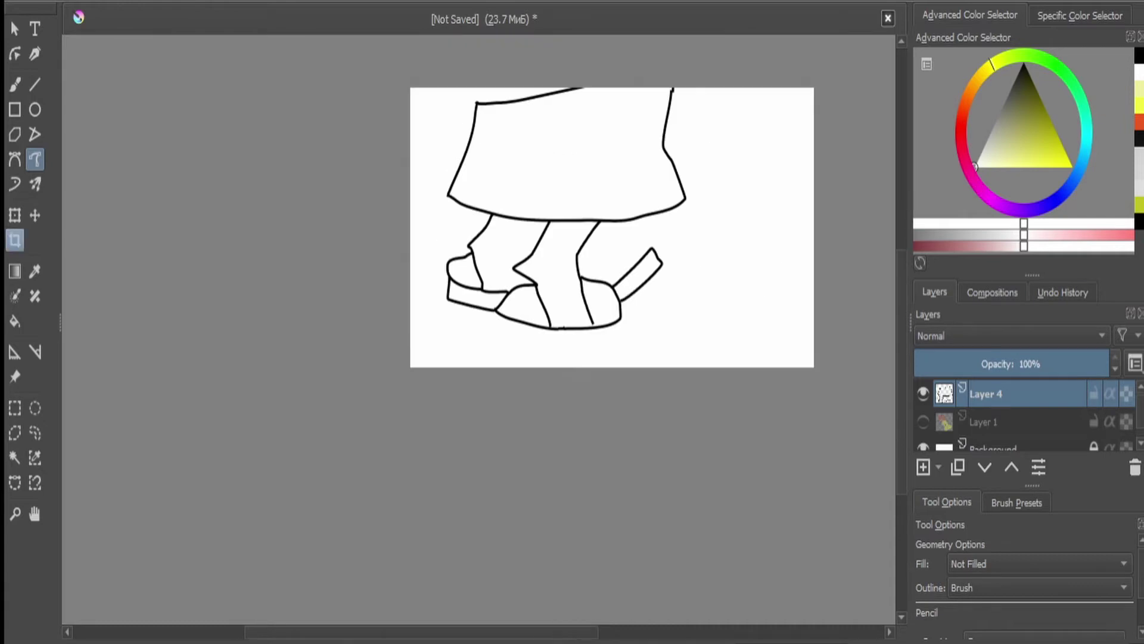
{"action": "key", "text": "ctrl+t"}
{"action": "left_click_drag", "start_coordinate": [567, 268], "coordinate": [623, 184]}
{"action": "key", "text": "Return"}
- Extend the front leg downward with stacked cross bands and draw a pointed band beneath the second leg's cuff
{"action": "key", "text": "plus"}
{"action": "key", "text": "plus"}
{"action": "mouse_move", "coordinate": [498, 206]}
{"action": "left_mouse_down"}
{"action": "mouse_move", "coordinate": [502, 329]}
{"action": "mouse_move", "coordinate": [529, 337]}
{"action": "left_mouse_up"}
{"action": "left_click_drag", "start_coordinate": [499, 265], "coordinate": [548, 278]}
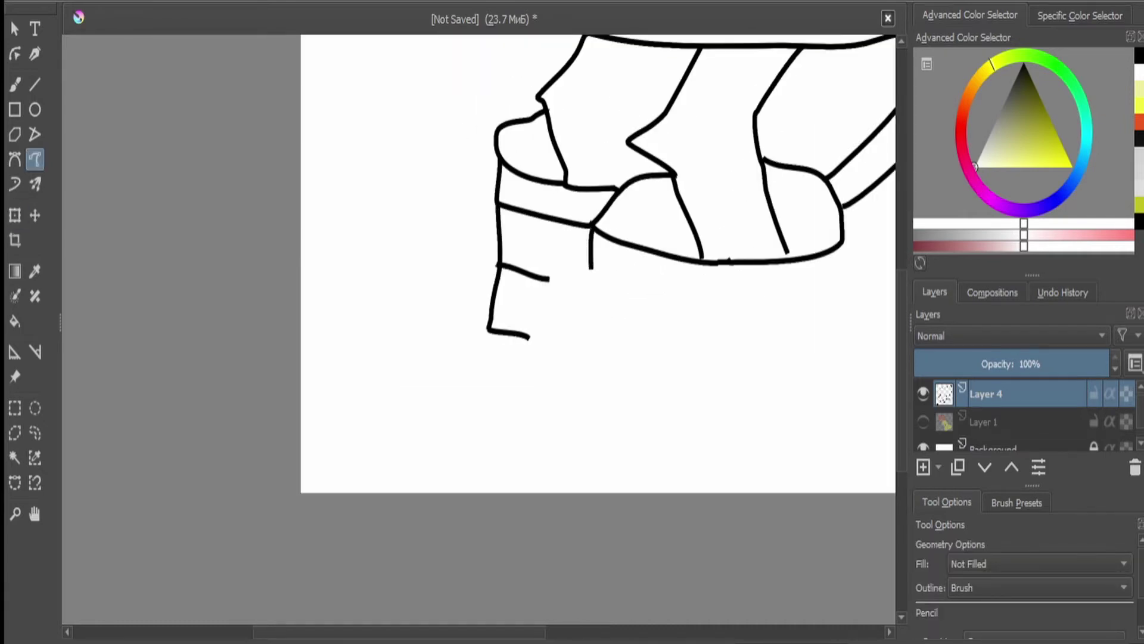
{"action": "mouse_move", "coordinate": [613, 282]}
{"action": "left_mouse_down"}
{"action": "mouse_move", "coordinate": [769, 338]}
{"action": "mouse_move", "coordinate": [842, 266]}
{"action": "mouse_move", "coordinate": [841, 242]}
{"action": "mouse_move", "coordinate": [591, 344]}
{"action": "mouse_move", "coordinate": [584, 416]}
{"action": "left_mouse_up"}
{"action": "left_click_drag", "start_coordinate": [549, 278], "coordinate": [570, 282]}
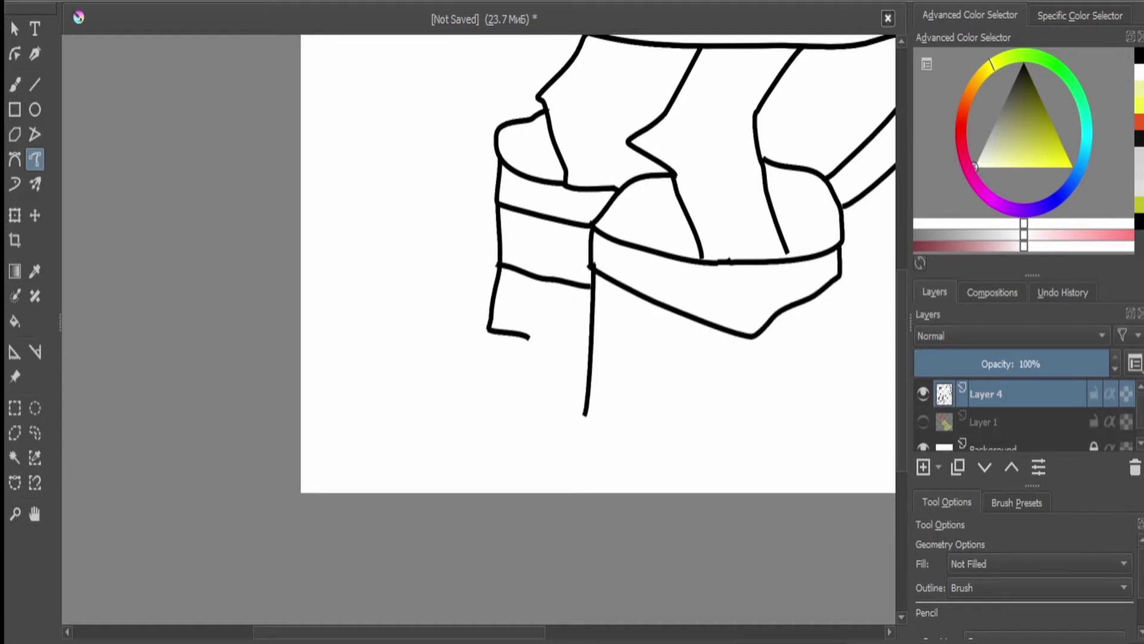
{"action": "left_click_drag", "start_coordinate": [529, 337], "coordinate": [585, 345]}
{"action": "left_click_drag", "start_coordinate": [487, 330], "coordinate": [493, 454]}
- Shift the drawing up and left, extend the side lines of both legs downward and add a slanted lower edge to the front leg
{"action": "key", "text": "ctrl+t"}
{"action": "left_click_drag", "start_coordinate": [595, 298], "coordinate": [483, 175]}
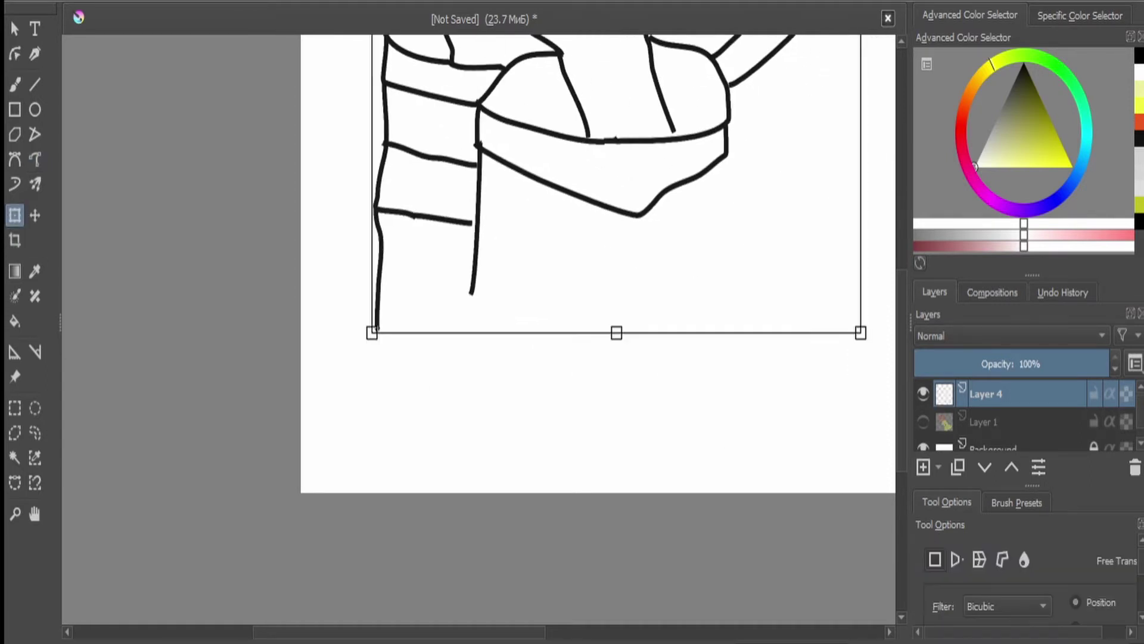
{"action": "left_click", "coordinate": [36, 159]}
{"action": "left_click_drag", "start_coordinate": [726, 154], "coordinate": [724, 248]}
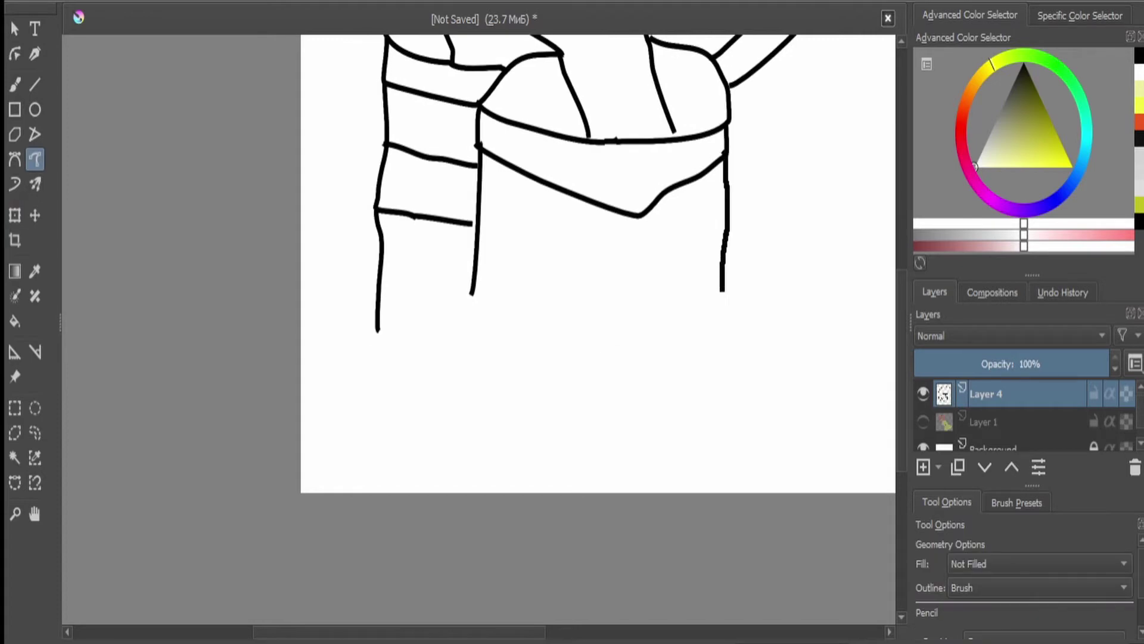
{"action": "left_click_drag", "start_coordinate": [722, 292], "coordinate": [723, 317]}
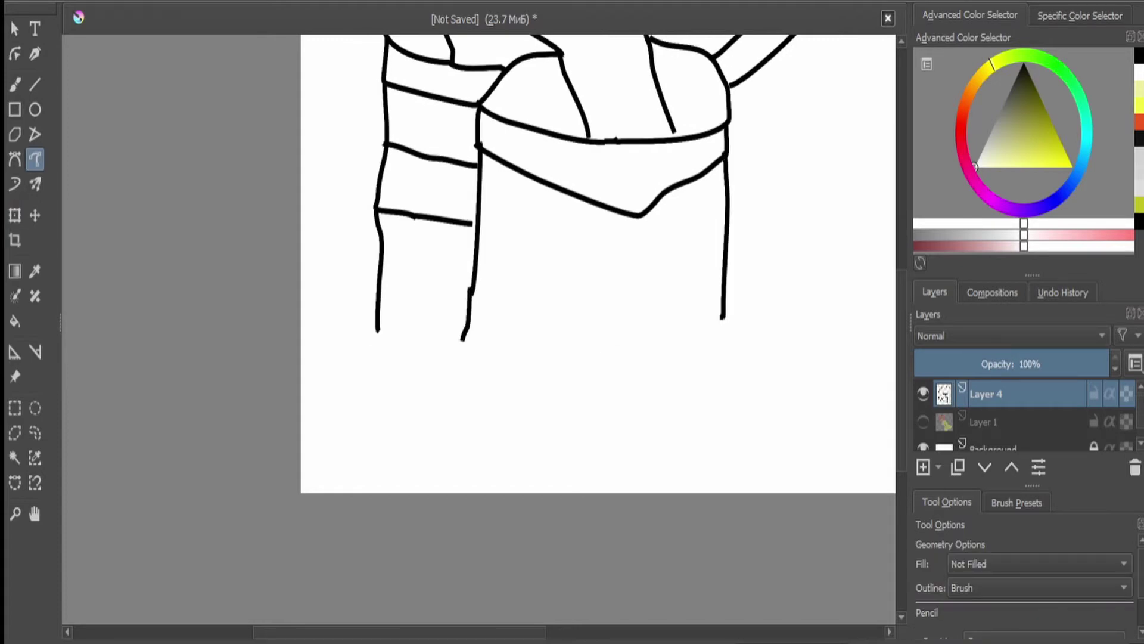
{"action": "left_click_drag", "start_coordinate": [376, 331], "coordinate": [448, 372]}
- Save the document as arts.kra and move the drawing up and to the right with a free transform
{"action": "key", "text": "ctrl+t"}
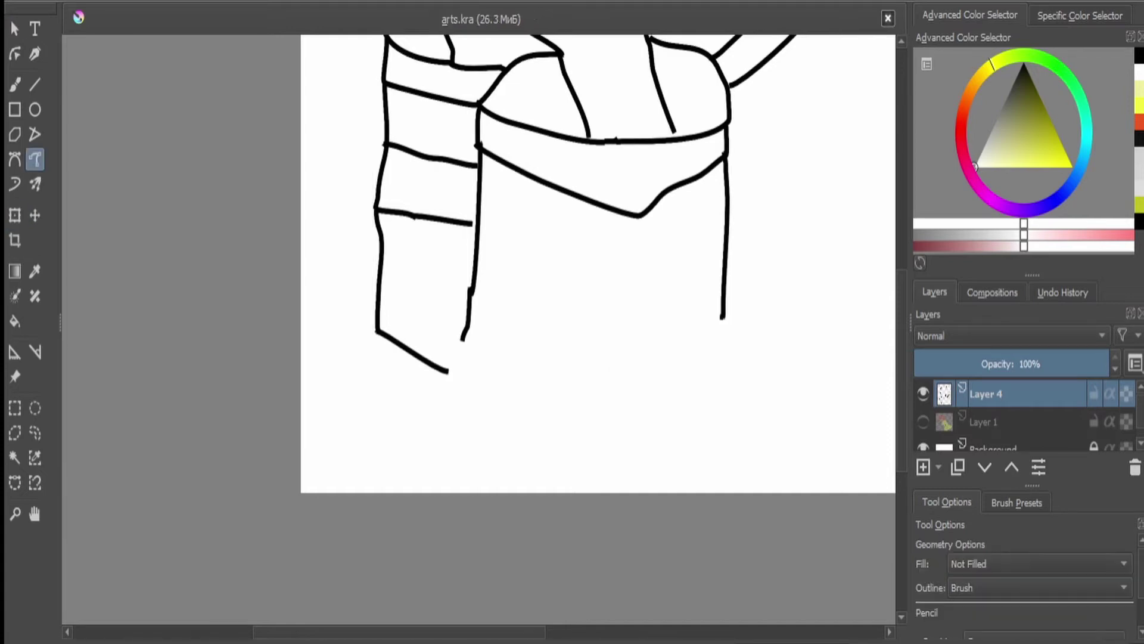
{"action": "key", "text": "minus"}
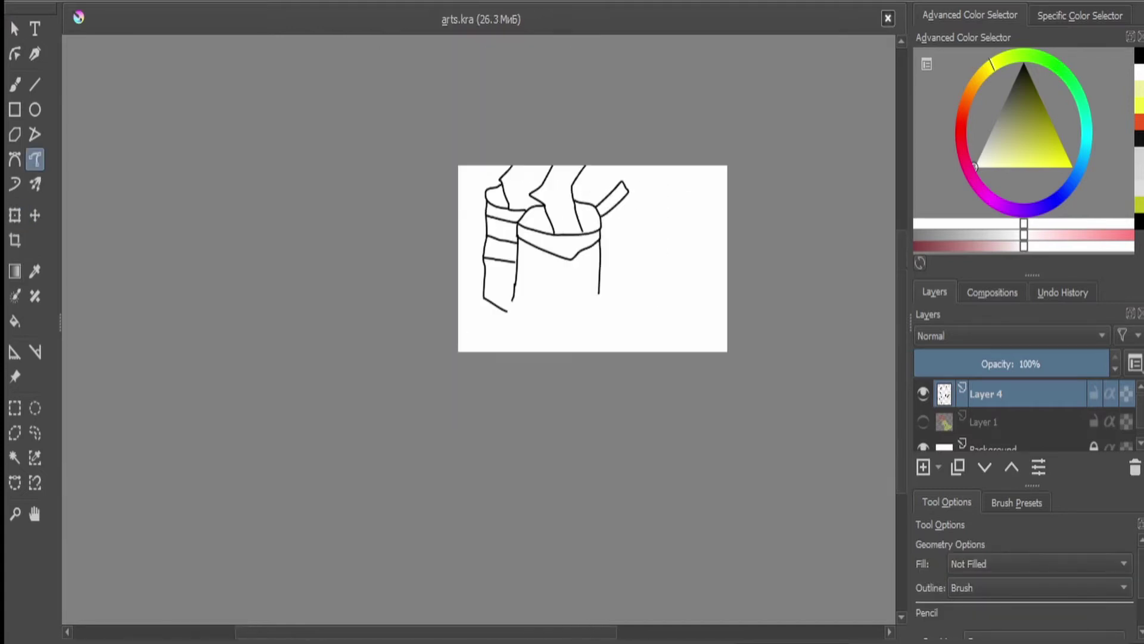
{"action": "key", "text": "ctrl+t"}
{"action": "left_click", "coordinate": [35, 159]}
- Draw the front foot's outline from the slanted leg edge, with a rounded toe, a pointed heel and a notched sole
{"action": "key", "text": "plus"}
{"action": "key", "text": "plus"}
{"action": "mouse_move", "coordinate": [513, 152]}
{"action": "left_mouse_down"}
{"action": "mouse_move", "coordinate": [368, 321]}
{"action": "mouse_move", "coordinate": [203, 289]}
{"action": "mouse_move", "coordinate": [170, 323]}
{"action": "mouse_move", "coordinate": [187, 462]}
{"action": "left_mouse_up"}
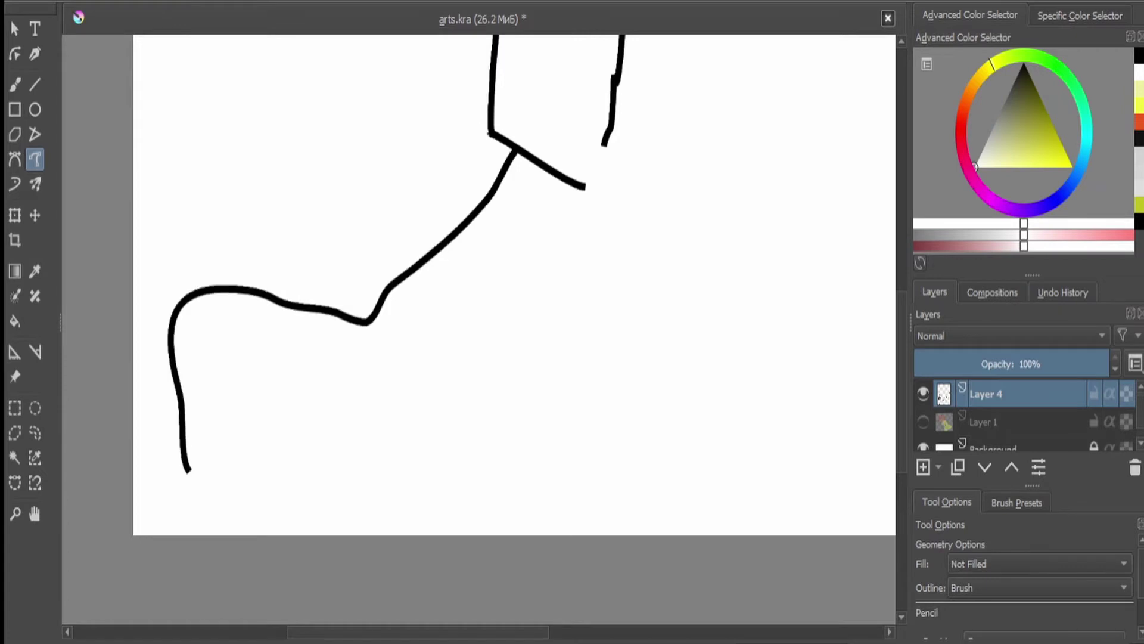
{"action": "key", "text": "minus"}
{"action": "key", "text": "minus"}
{"action": "key", "text": "plus"}
{"action": "left_click_drag", "start_coordinate": [599, 346], "coordinate": [582, 412]}
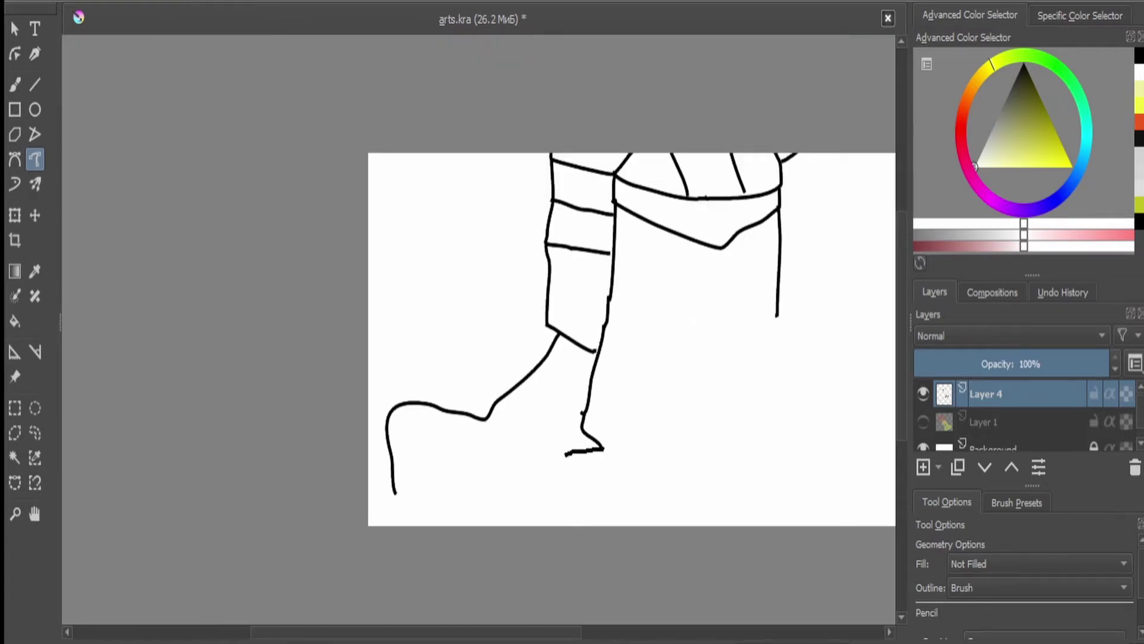
{"action": "mouse_move", "coordinate": [542, 462]}
{"action": "left_mouse_down"}
{"action": "mouse_move", "coordinate": [459, 506]}
{"action": "mouse_move", "coordinate": [428, 497]}
{"action": "left_mouse_up"}
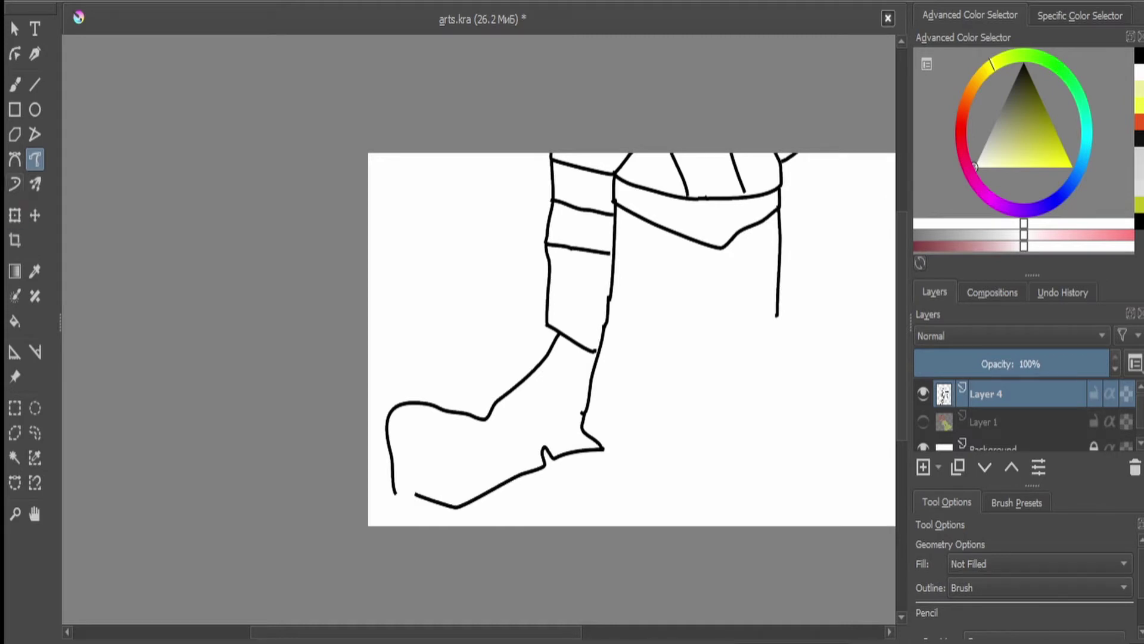
- Draw a small squared claw at the front foot's toe, joining the toe outline to the sole, and add a stroke beside it
{"action": "key", "text": "plus"}
{"action": "key", "text": "plus"}
{"action": "key", "text": "plus"}
{"action": "key", "text": "plus"}
{"action": "mouse_move", "coordinate": [281, 414]}
{"action": "left_mouse_down"}
{"action": "mouse_move", "coordinate": [192, 506]}
{"action": "mouse_move", "coordinate": [266, 531]}
{"action": "mouse_move", "coordinate": [327, 430]}
{"action": "mouse_move", "coordinate": [358, 417]}
{"action": "left_mouse_up"}
{"action": "key", "text": "minus"}
{"action": "key", "text": "minus"}
{"action": "key", "text": "minus"}
{"action": "key", "text": "minus"}
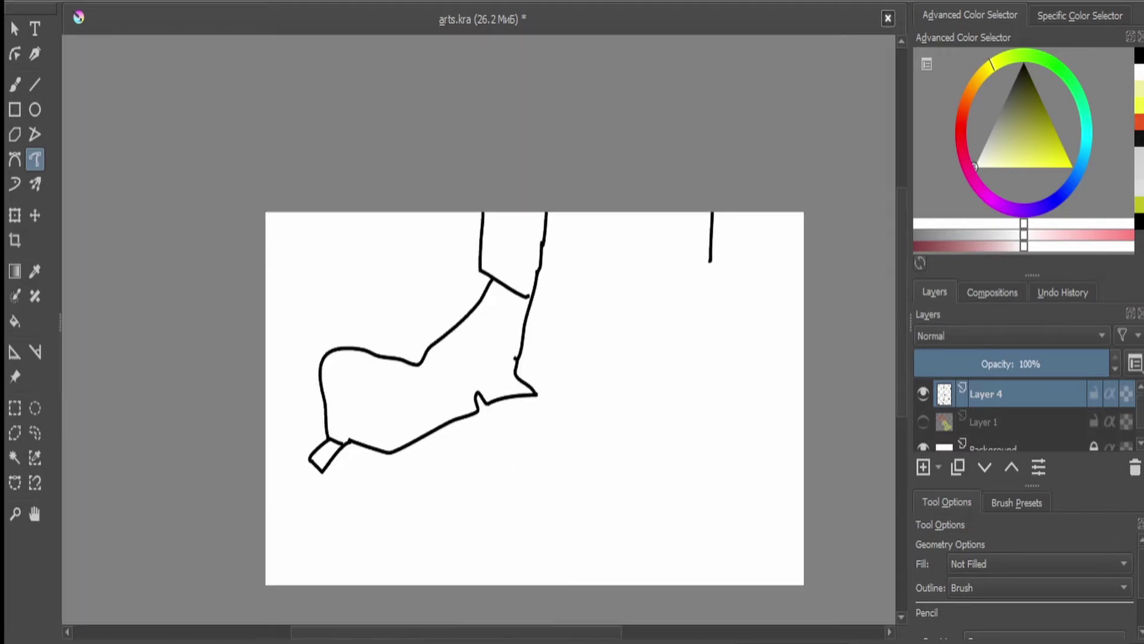
{"action": "key", "text": "plus"}
{"action": "key", "text": "plus"}
{"action": "key", "text": "plus"}
{"action": "key", "text": "plus"}
{"action": "left_click_drag", "start_coordinate": [277, 463], "coordinate": [256, 546]}
{"action": "key", "text": "minus"}
{"action": "key", "text": "minus"}
{"action": "key", "text": "minus"}
{"action": "key", "text": "minus"}
{"action": "key", "text": "minus"}
- Extend the front leg's back line downward, adding a notch at the ankle and the heel edge of the front boot
{"action": "key", "text": "plus"}
{"action": "key", "text": "plus"}
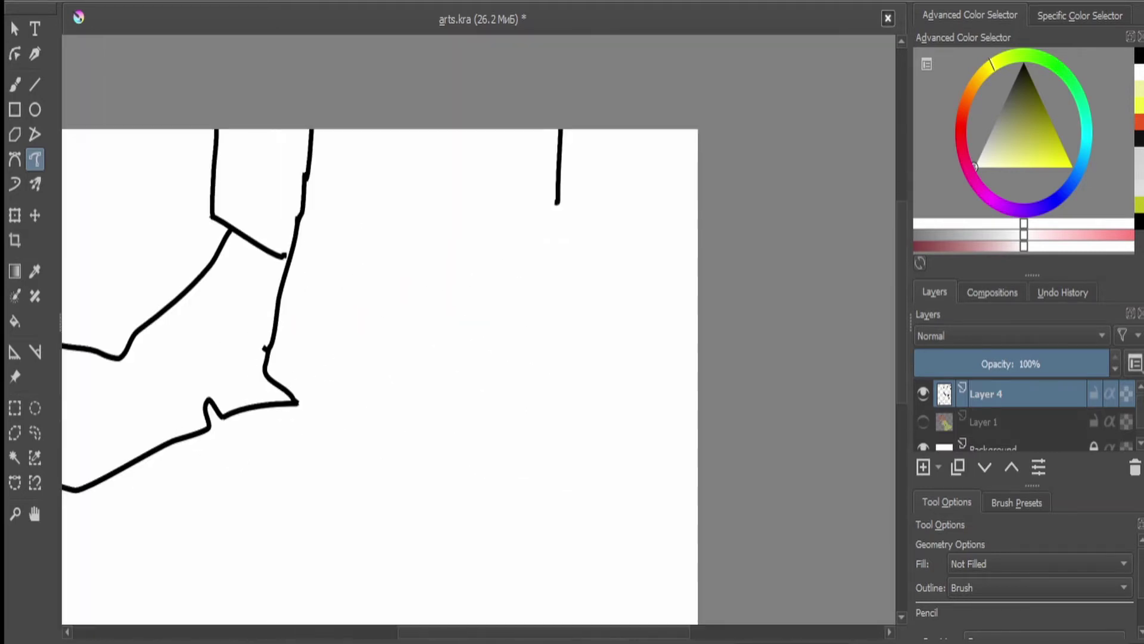
{"action": "left_click_drag", "start_coordinate": [557, 203], "coordinate": [470, 565]}
{"action": "scroll", "coordinate": [471, 565], "scroll_direction": "down", "scroll_amount": 4}
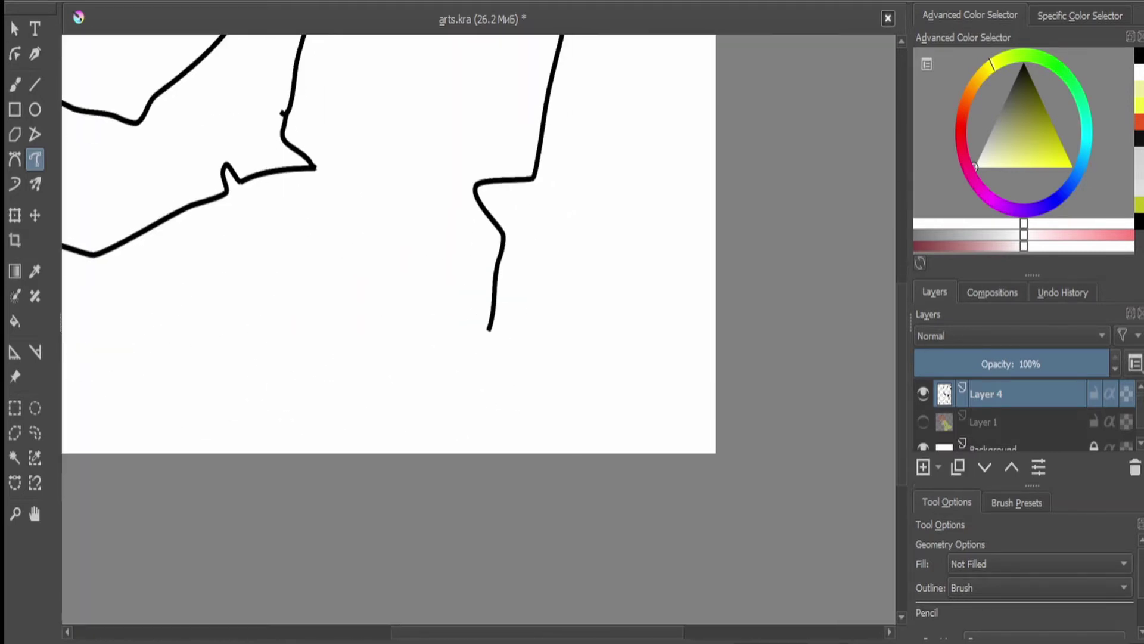
- Draw the front boot's rounded toe from the small claw and a curved lower edge running back to the heel
{"action": "scroll", "coordinate": [476, 244], "scroll_direction": "left", "scroll_amount": 4}
{"action": "left_click_drag", "start_coordinate": [231, 321], "coordinate": [322, 340]}
{"action": "key", "text": "ctrl+z"}
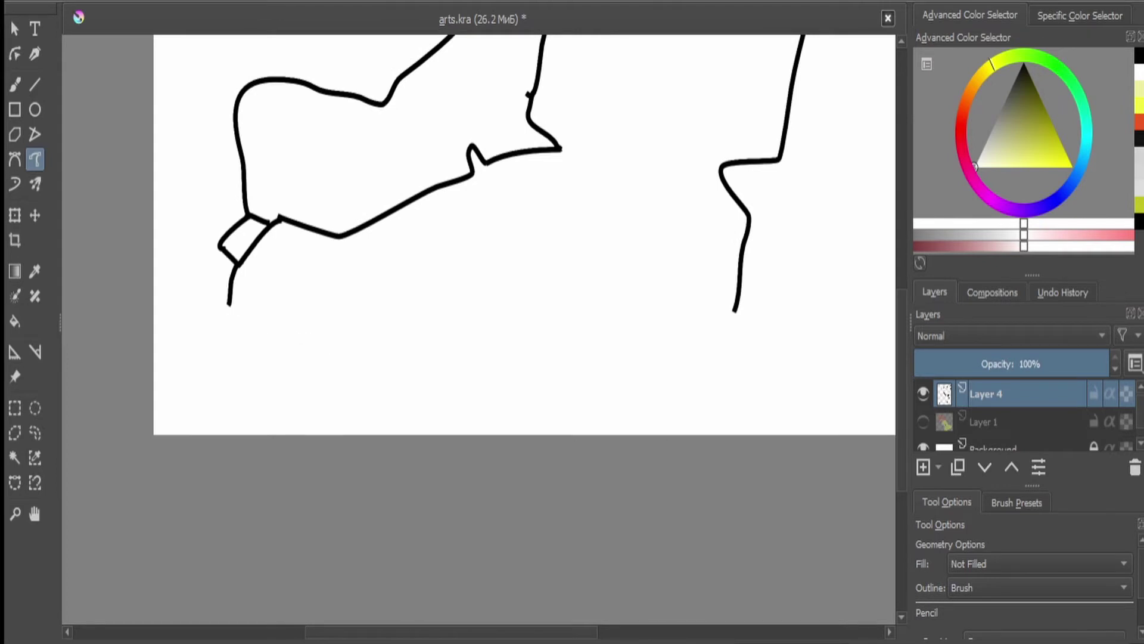
{"action": "mouse_move", "coordinate": [218, 337]}
{"action": "left_mouse_down"}
{"action": "mouse_move", "coordinate": [378, 391]}
{"action": "mouse_move", "coordinate": [737, 311]}
{"action": "left_mouse_up"}
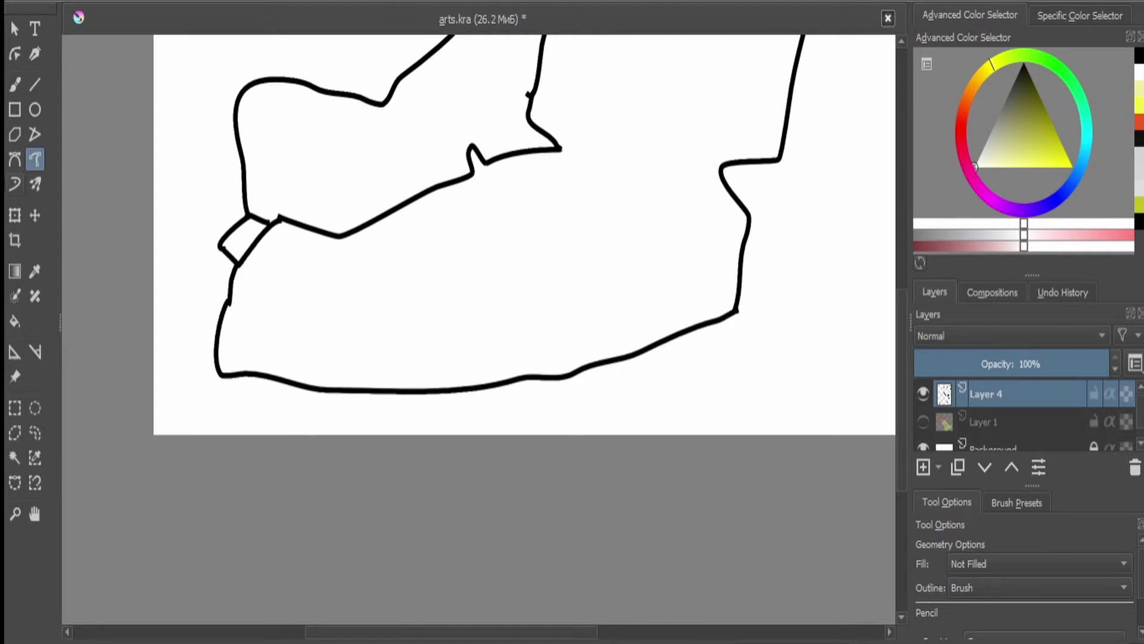
- Draw a thick sole with a notched tread under the front boot, from the heel to the toe
{"action": "key", "text": "ctrl+t"}
{"action": "left_click", "coordinate": [35, 160]}
{"action": "mouse_move", "coordinate": [735, 231]}
{"action": "left_mouse_down"}
{"action": "mouse_move", "coordinate": [735, 326]}
{"action": "mouse_move", "coordinate": [664, 335]}
{"action": "mouse_move", "coordinate": [581, 316]}
{"action": "left_mouse_up"}
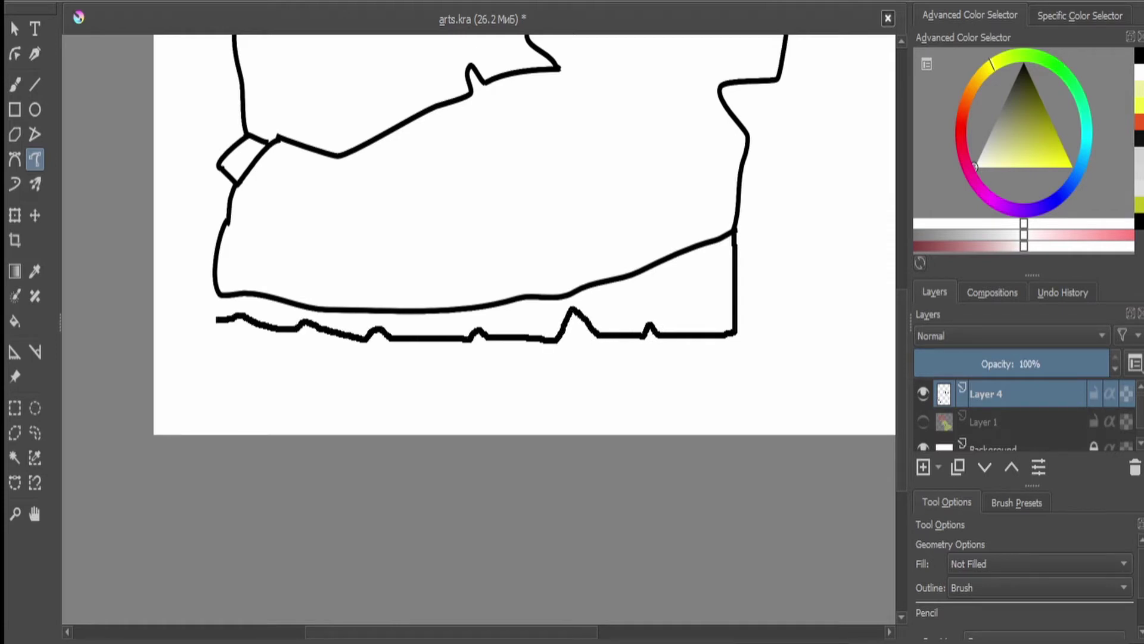
- Scale down the legs-and-boots drawing with a free transform and position it fully inside the canvas
{"action": "key", "text": "minus"}
{"action": "key", "text": "ctrl+t"}
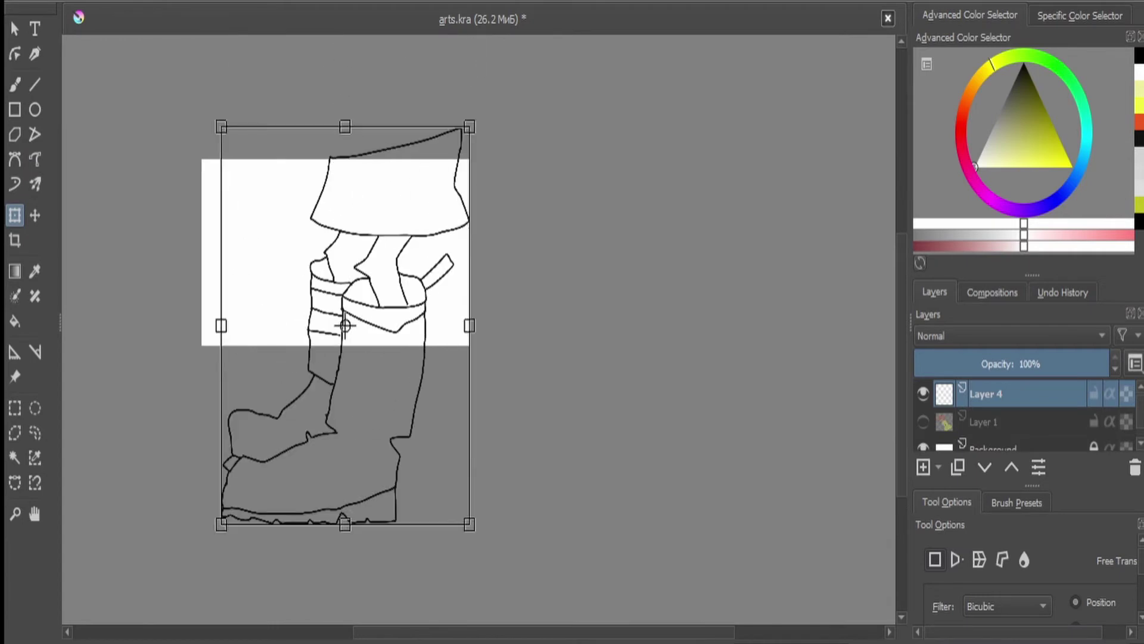
{"action": "left_click_drag", "start_coordinate": [469, 127], "coordinate": [387, 251]}
{"action": "scroll", "coordinate": [358, 298], "scroll_direction": "up", "scroll_amount": 5}
{"action": "scroll", "coordinate": [358, 298], "scroll_direction": "down", "scroll_amount": 5}
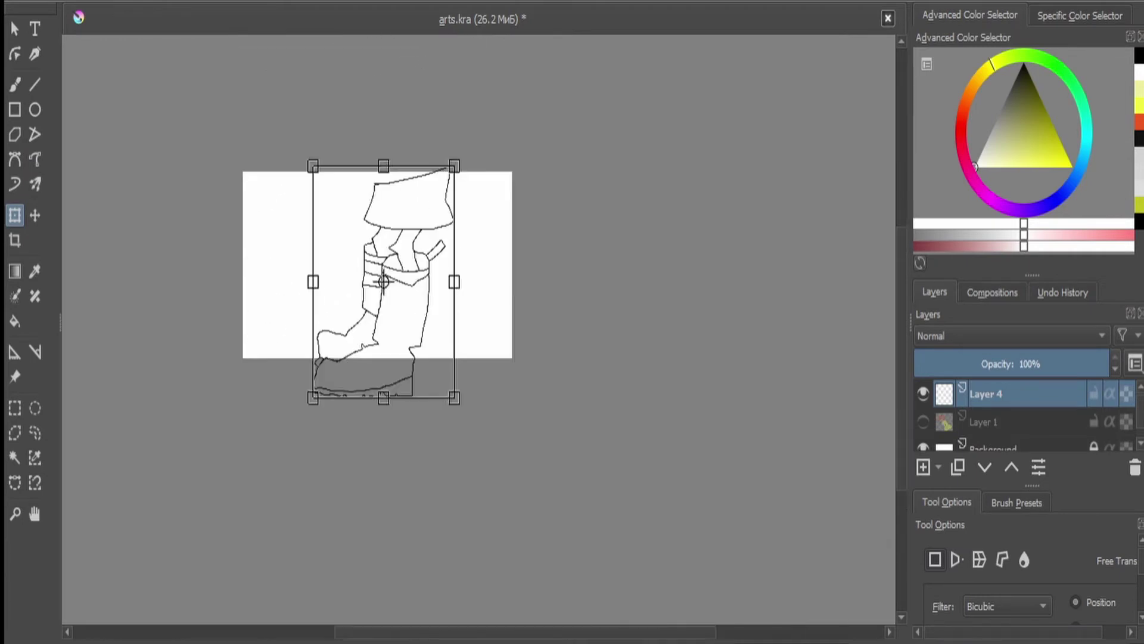
{"action": "scroll", "coordinate": [378, 265], "scroll_direction": "up", "scroll_amount": 3}
{"action": "left_click_drag", "start_coordinate": [314, 408], "coordinate": [360, 318]}
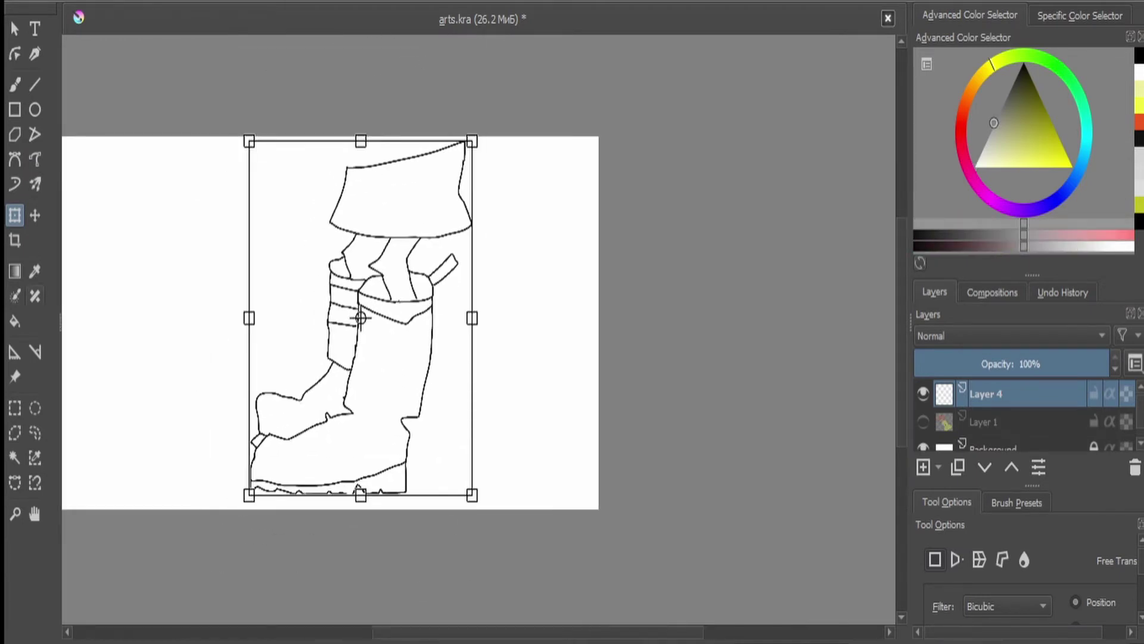
- Fill the shorts with mid grey and both legs with the light grey sampled from the face on Layer 1
{"action": "key", "text": "f"}
{"action": "left_click", "coordinate": [400, 197]}
{"action": "scroll", "coordinate": [400, 298], "scroll_direction": "up", "scroll_amount": 3}
{"action": "left_click", "coordinate": [923, 422]}
{"action": "key", "text": "p"}
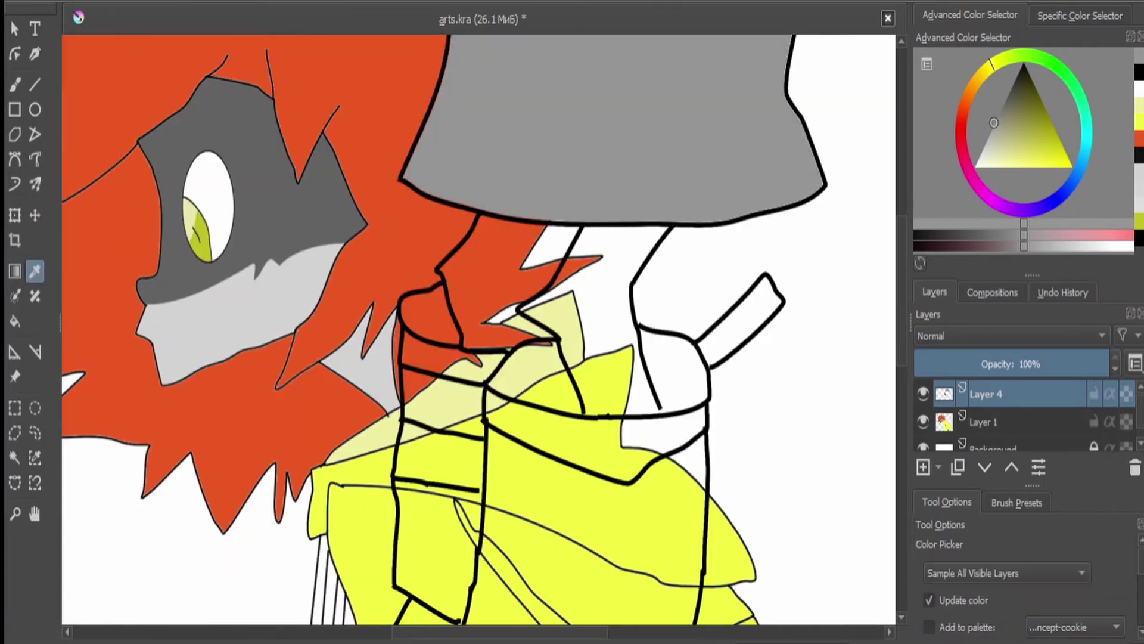
{"action": "left_click", "coordinate": [923, 422]}
{"action": "key", "text": "f"}
{"action": "left_click", "coordinate": [506, 280]}
{"action": "left_click", "coordinate": [602, 334]}
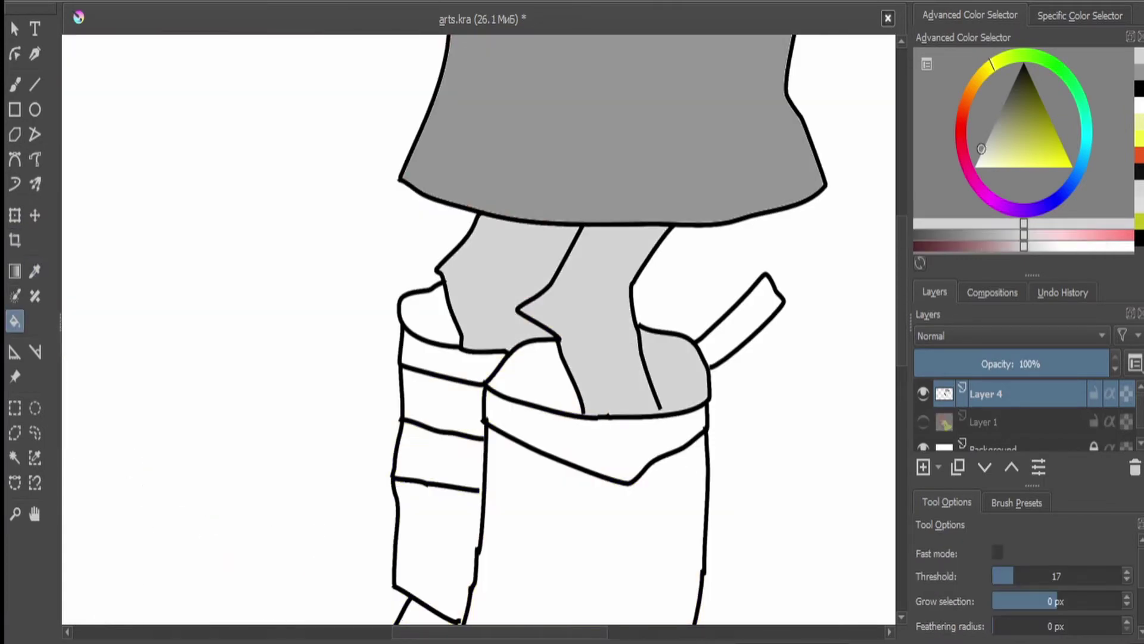
- Undo the front leg's fill, extend its back line to the boot rim and refill the leg with light grey
{"action": "key", "text": "ctrl+z"}
{"action": "scroll", "coordinate": [736, 389], "scroll_direction": "up", "scroll_amount": 3}
{"action": "key", "text": "b"}
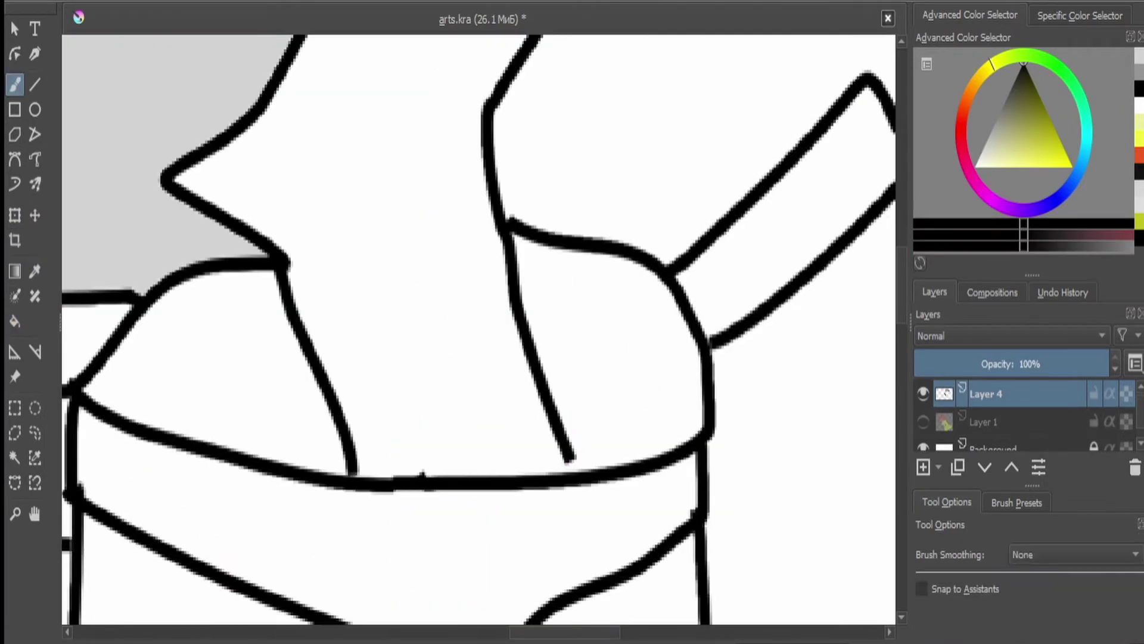
{"action": "key", "text": "x"}
{"action": "key", "text": "f"}
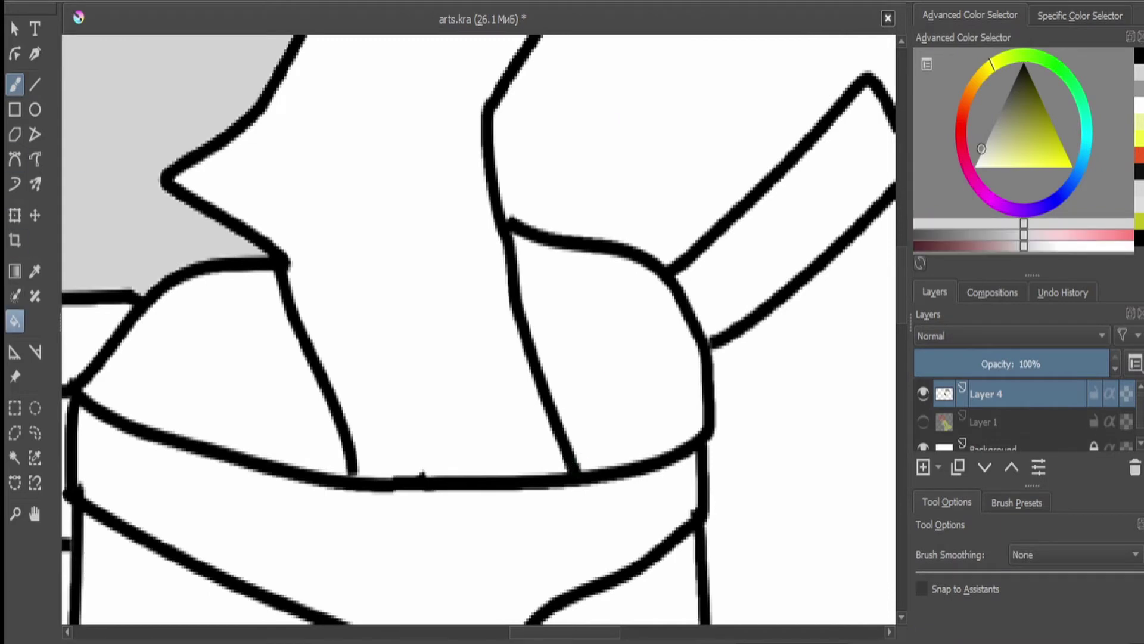
{"action": "scroll", "coordinate": [477, 328], "scroll_direction": "down", "scroll_amount": 3}
{"action": "left_click", "coordinate": [357, 140]}
{"action": "scroll", "coordinate": [476, 328], "scroll_direction": "up", "scroll_amount": 3}
{"action": "left_click", "coordinate": [35, 160]}
{"action": "left_click_drag", "start_coordinate": [476, 327], "coordinate": [429, 318]}
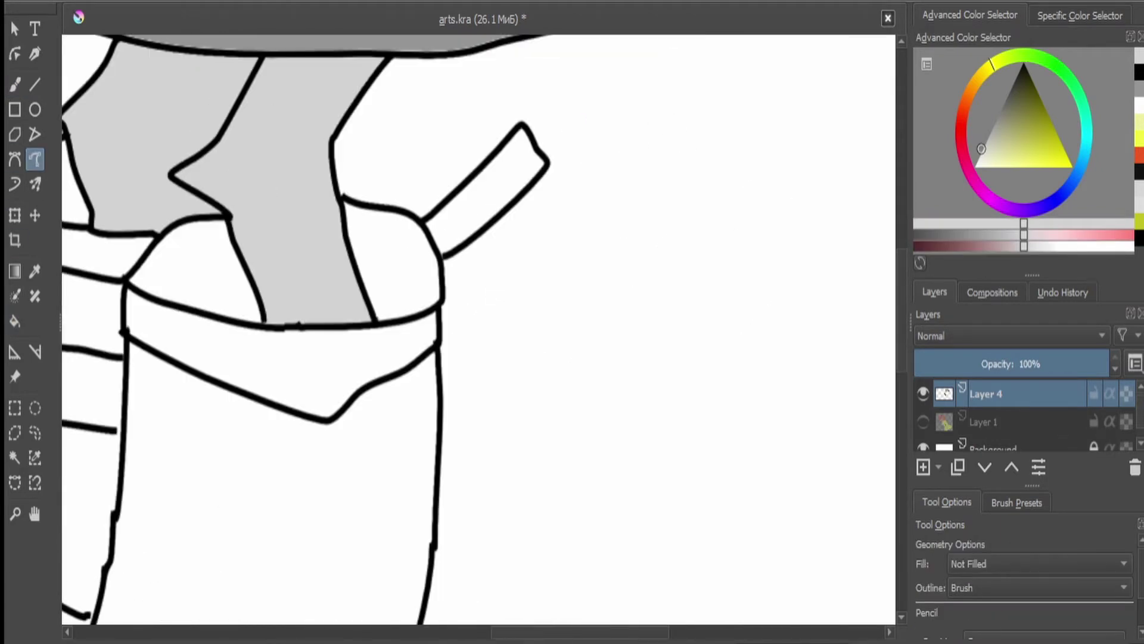
{"action": "key", "text": "x"}
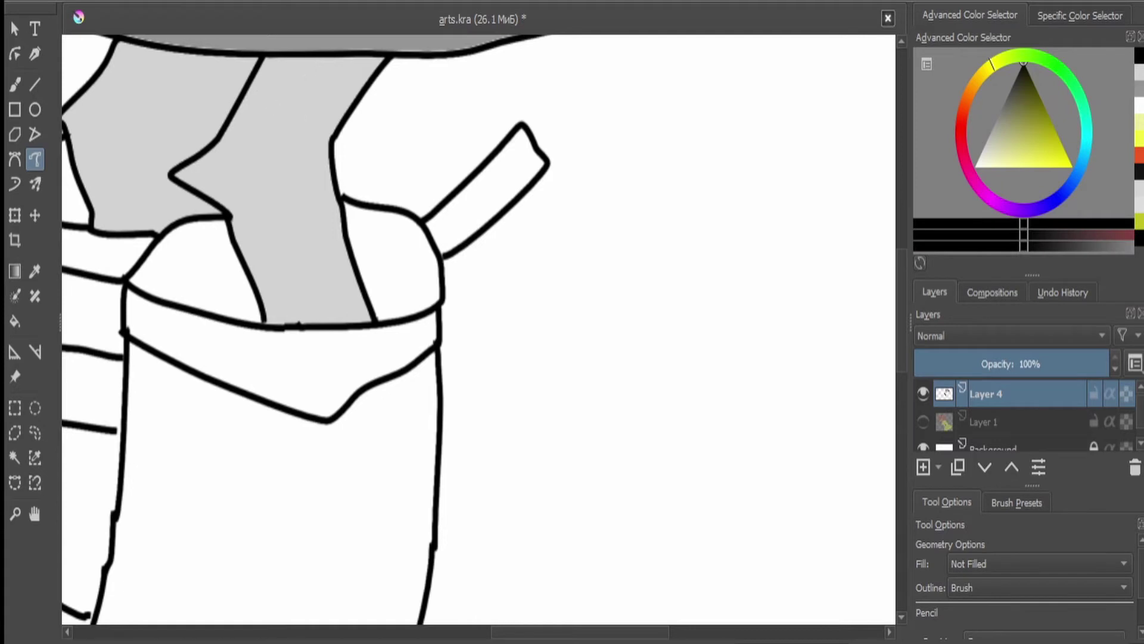
{"action": "key", "text": "ctrl+z"}
- Outline two small four-sided patches on the front leg, one below the shorts and one above the boot rim
{"action": "key", "text": "b"}
{"action": "key", "text": "x"}
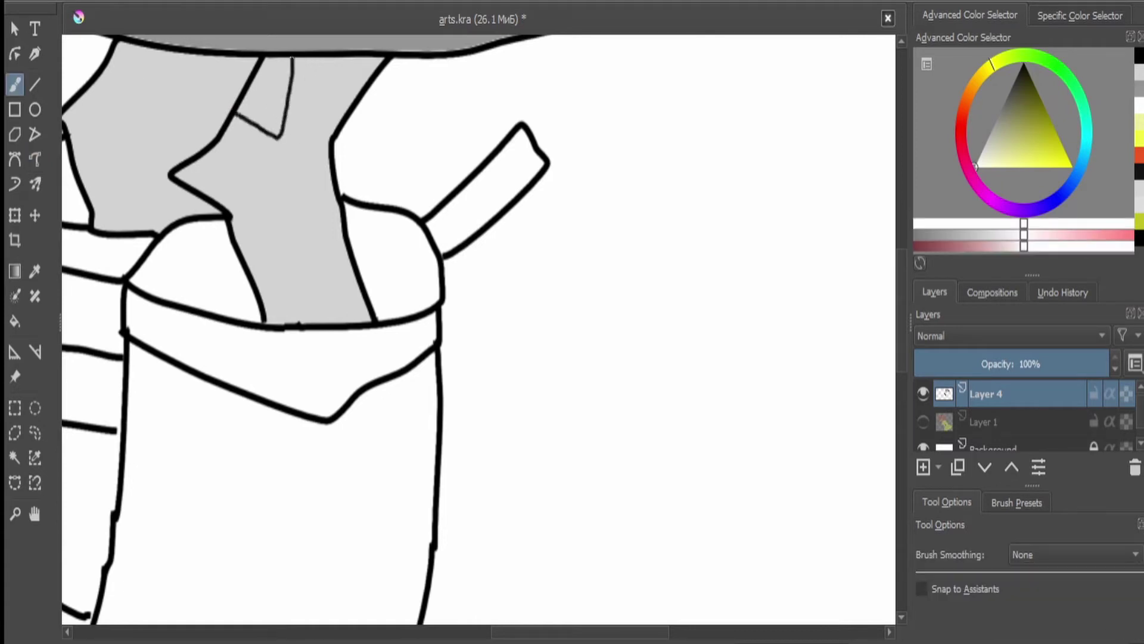
{"action": "key", "text": "plus"}
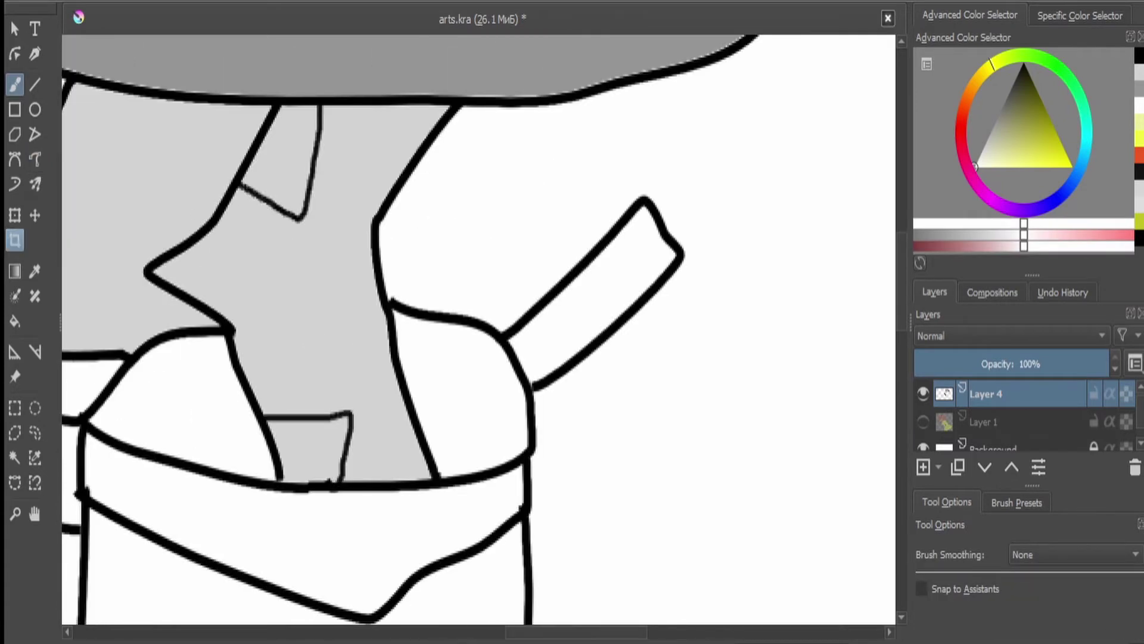
- Select both patches on the front leg, fill them with a muted tan and clear the selection
{"action": "left_click", "coordinate": [15, 457]}
{"action": "left_click", "coordinate": [292, 160]}
{"action": "left_click", "coordinate": [310, 446], "text": "shift"}
{"action": "left_click", "coordinate": [978, 77]}
{"action": "left_click", "coordinate": [1017, 145]}
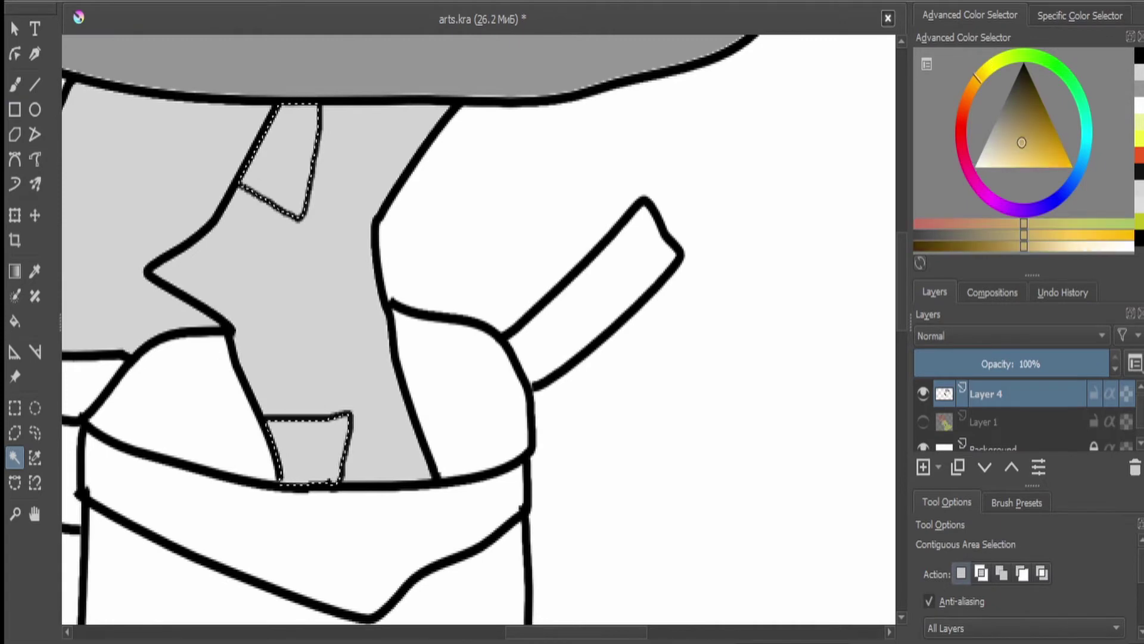
{"action": "key", "text": "f"}
{"action": "key", "text": "shift+BackSpace"}
{"action": "key", "text": "ctrl+shift+a"}
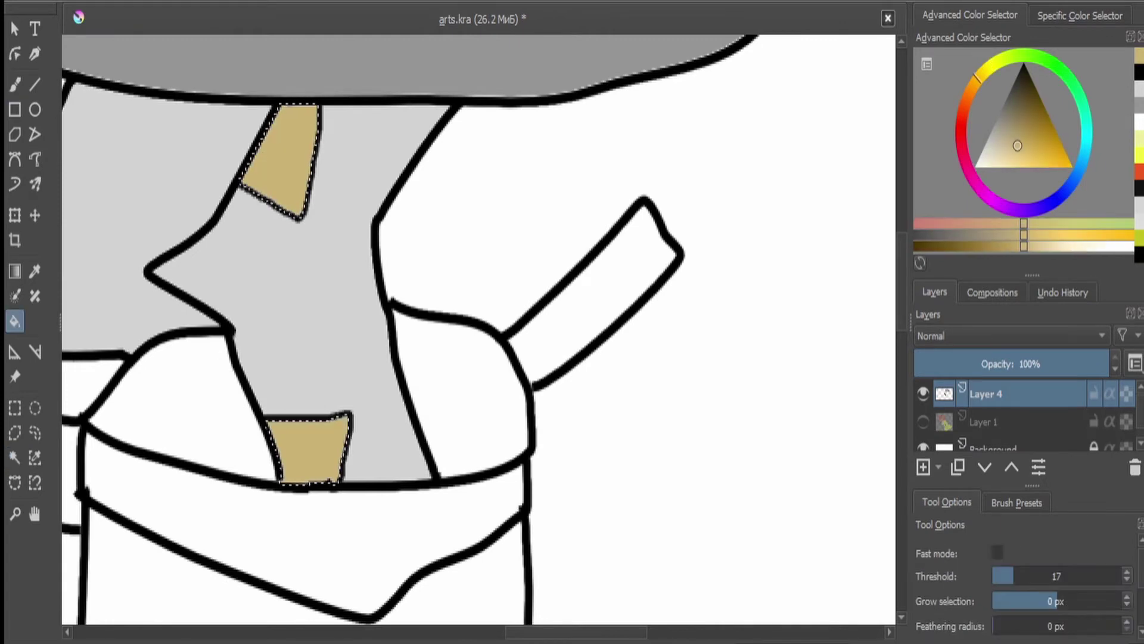
- Set the fill's grow selection to 1 px and fill the openings of both boots with dark grey
{"action": "key", "text": "minus"}
{"action": "key", "text": "plus"}
{"action": "key", "text": "d"}
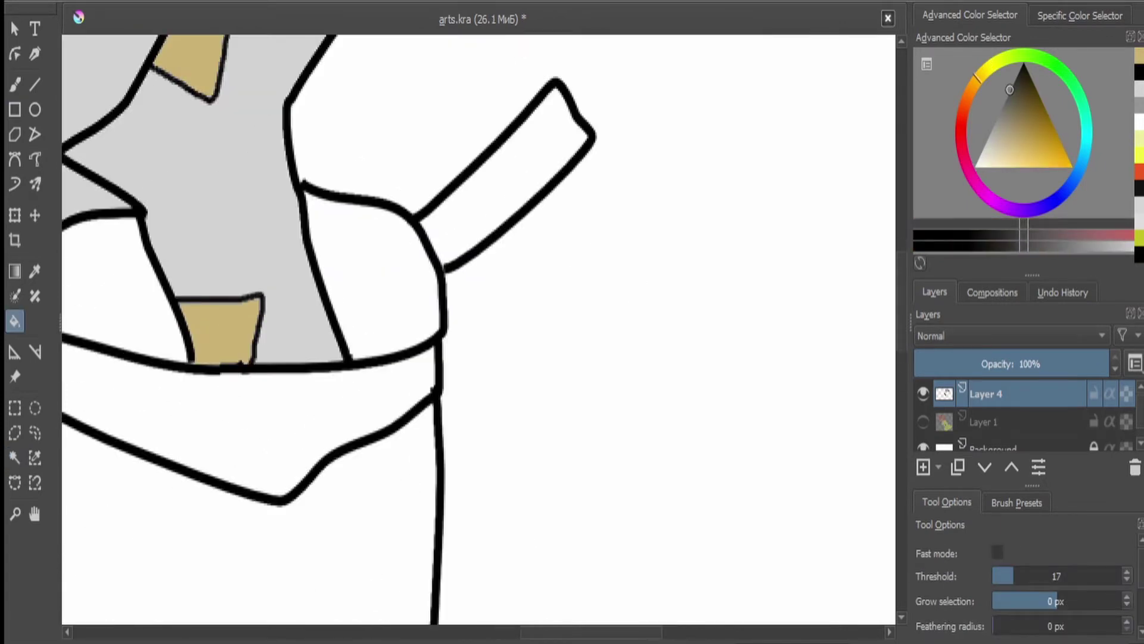
{"action": "key", "text": "minus"}
{"action": "key", "text": "plus"}
{"action": "key", "text": "minus"}
{"action": "left_click", "coordinate": [242, 293]}
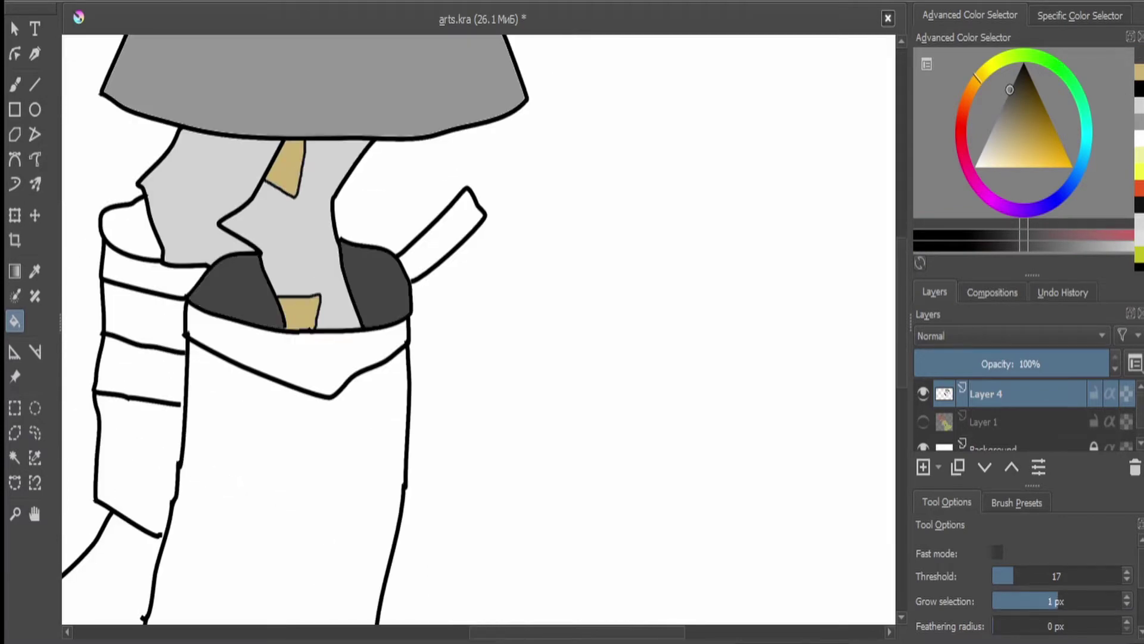
{"action": "key", "text": "plus"}
{"action": "left_click", "coordinate": [149, 239]}
- Extend the back boot's lower band line in black until it meets the front boot's edge
{"action": "key", "text": "d"}
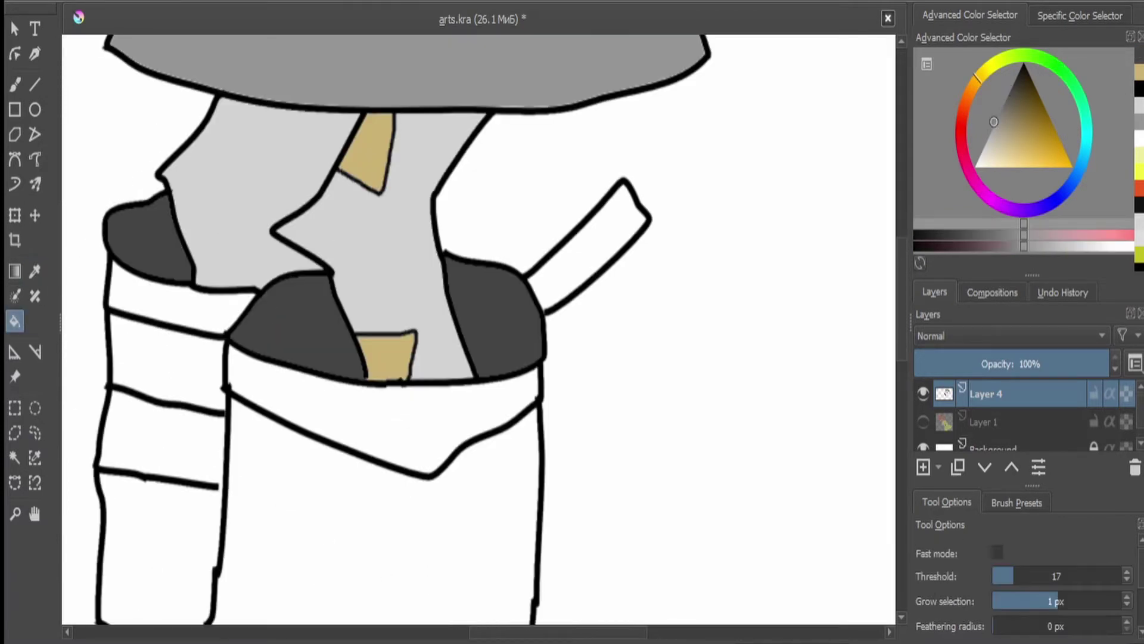
{"action": "key", "text": "plus"}
{"action": "key", "text": "b"}
{"action": "key", "text": "plus"}
{"action": "left_click_drag", "start_coordinate": [271, 475], "coordinate": [283, 476]}
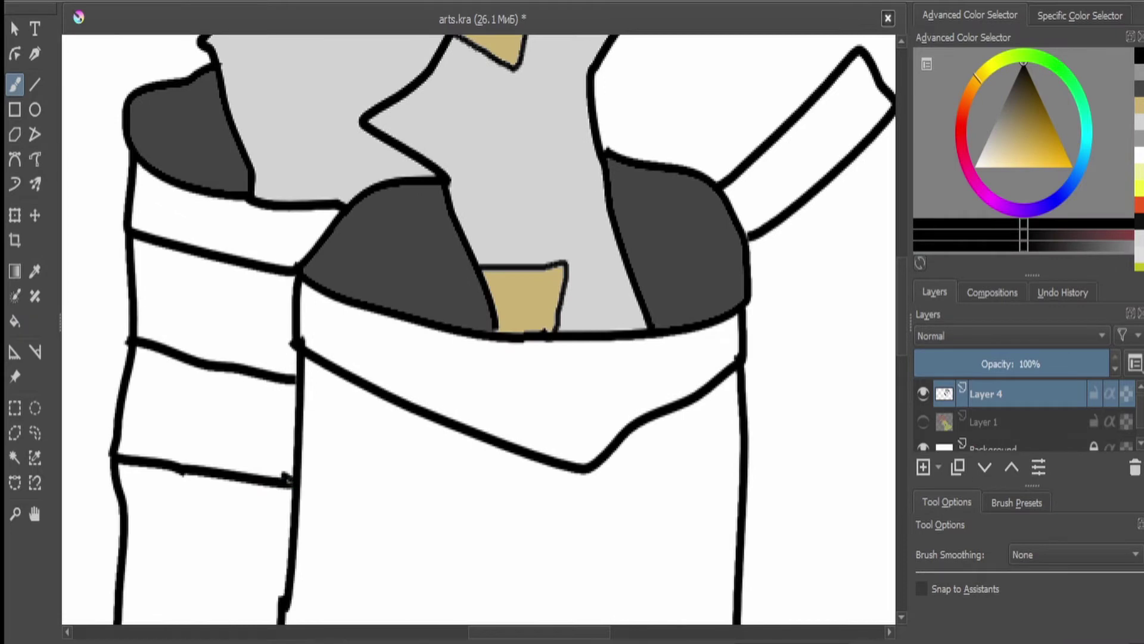
{"action": "left_click", "coordinate": [1017, 503]}
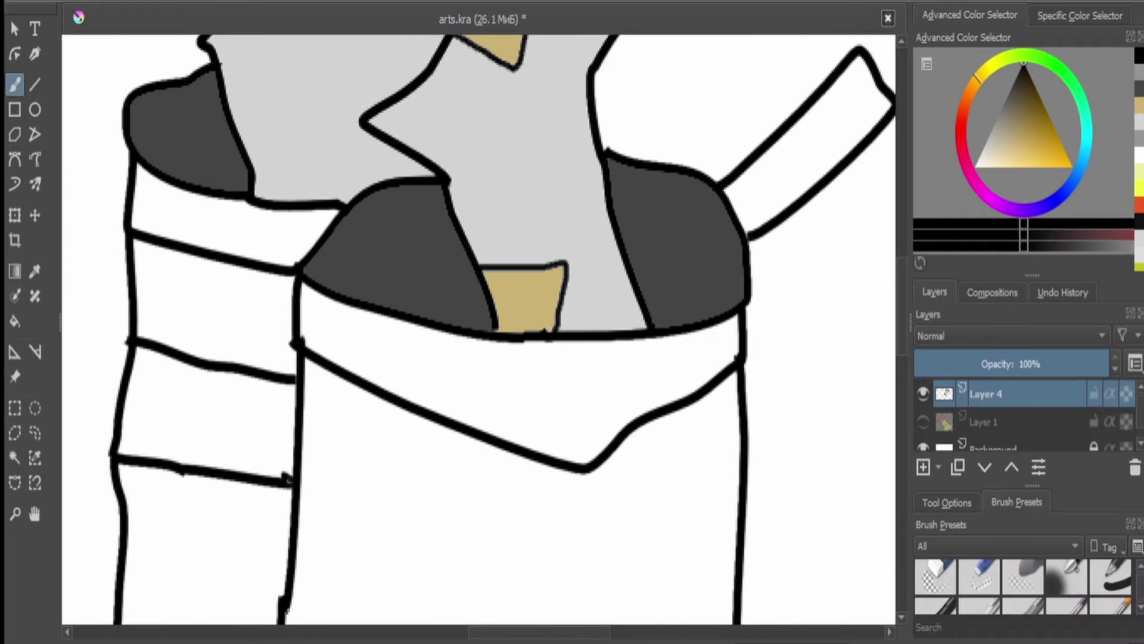
{"action": "key", "text": "f"}
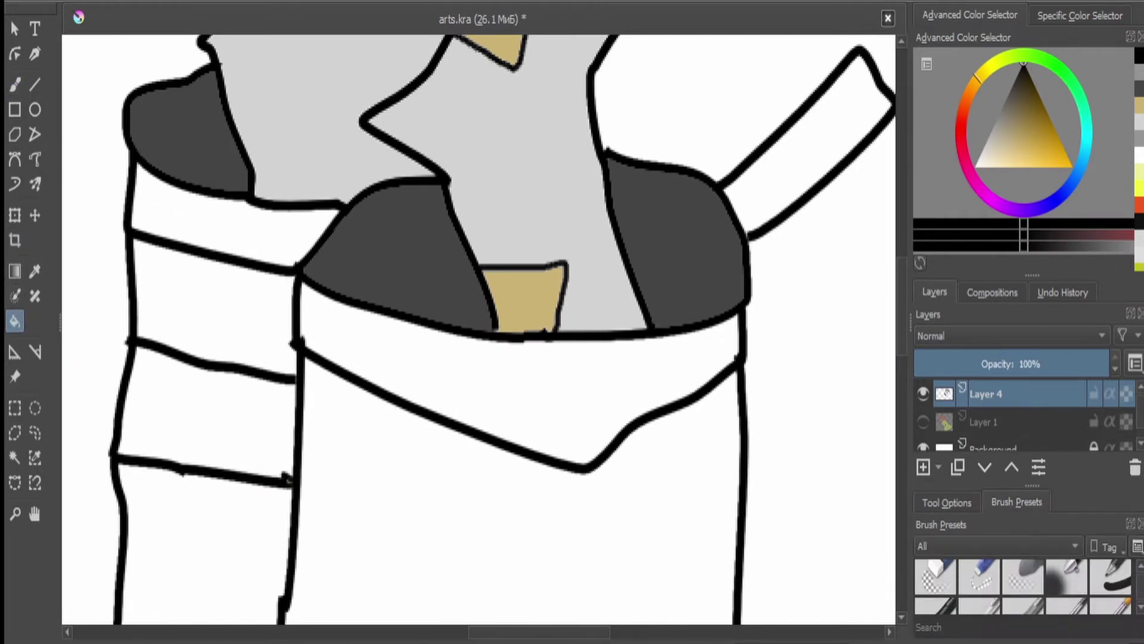
{"action": "key", "text": "minus"}
{"action": "key", "text": "plus"}
{"action": "left_click", "coordinate": [226, 271]}
{"action": "key", "text": "ctrl+z"}
{"action": "key", "text": "minus"}
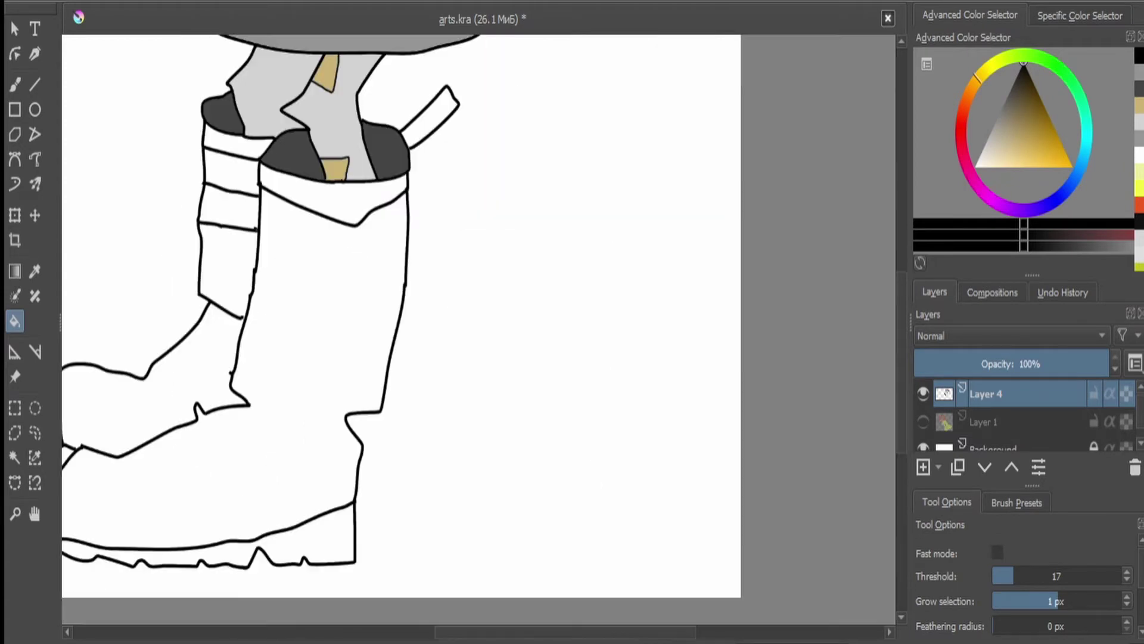
- Fill the two bands on the back boot's shaft with the shorts' mid grey
{"action": "key", "text": "p"}
{"action": "left_click", "coordinate": [334, 107]}
{"action": "key", "text": "f"}
{"action": "left_click", "coordinate": [228, 206]}
{"action": "left_click", "coordinate": [231, 169]}
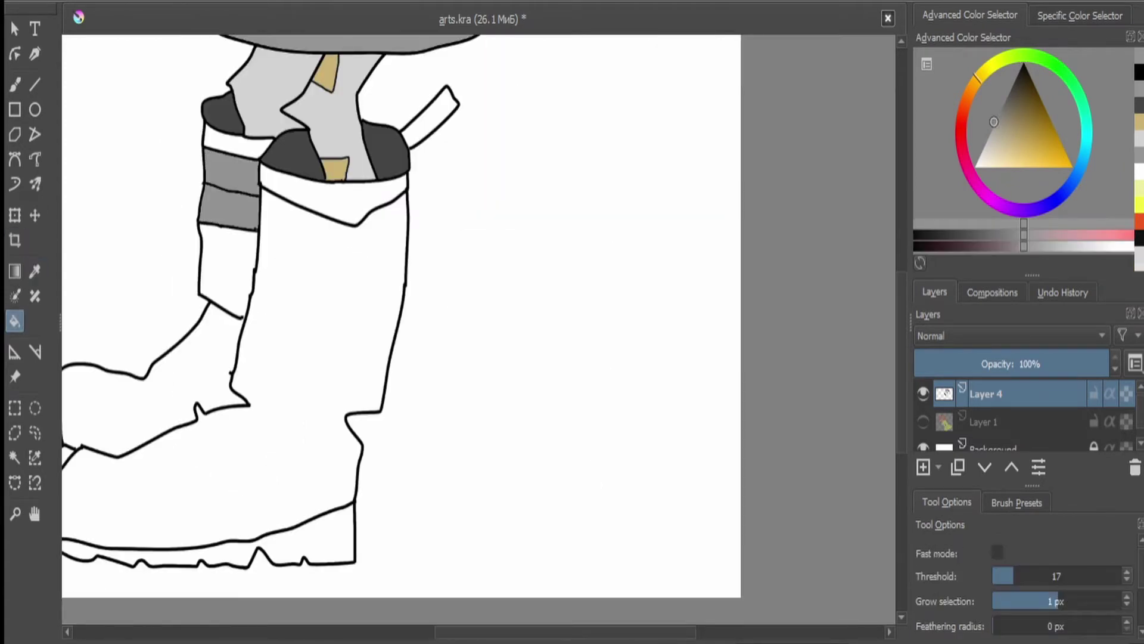
- Draw two thin slanted black lines across the front boot's shaft below the pointed cuff
{"action": "key", "text": "d"}
{"action": "key", "text": "plus"}
{"action": "key", "text": "b"}
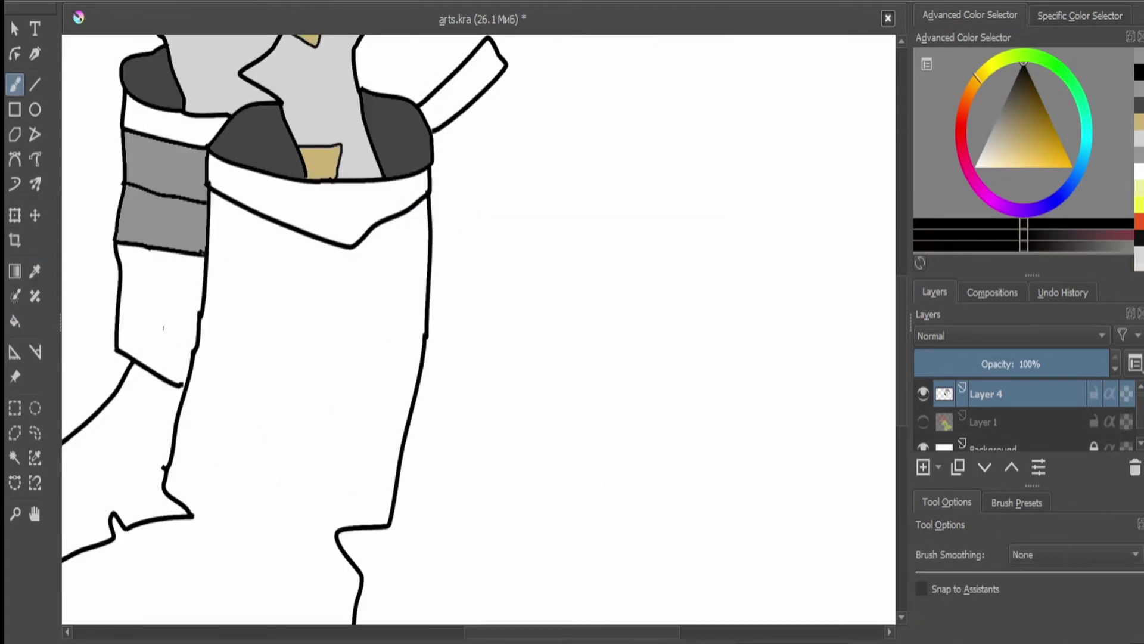
{"action": "left_click", "coordinate": [36, 160]}
{"action": "key", "text": "plus"}
{"action": "left_click_drag", "start_coordinate": [225, 324], "coordinate": [650, 469]}
{"action": "key", "text": "minus"}
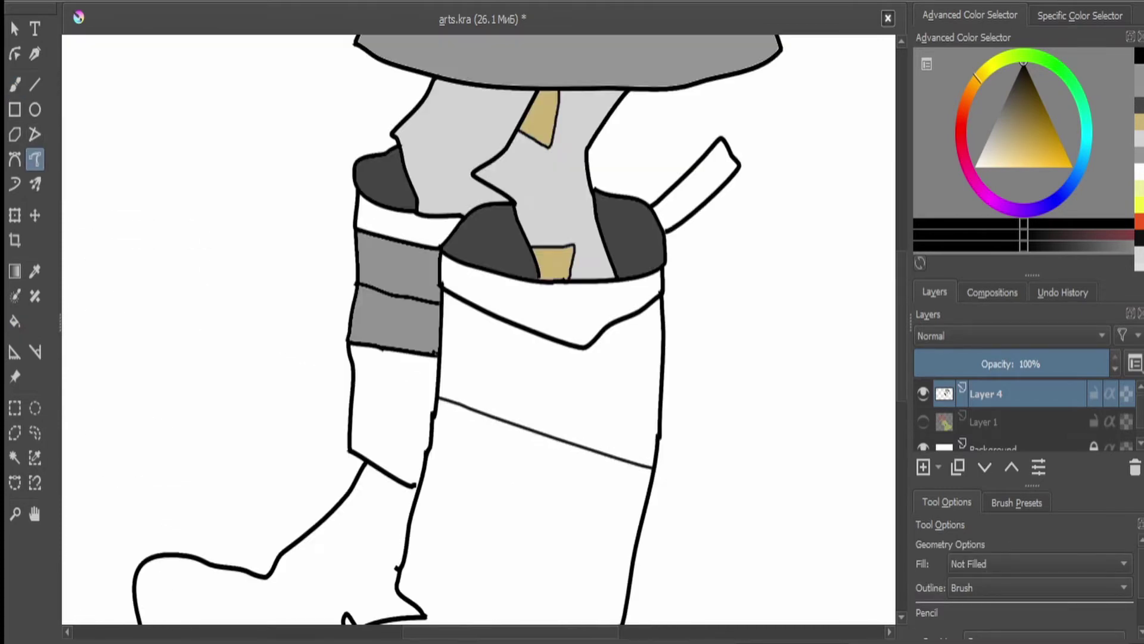
{"action": "key", "text": "plus"}
{"action": "key", "text": "plus"}
{"action": "mouse_move", "coordinate": [397, 212]}
{"action": "left_mouse_down"}
{"action": "mouse_move", "coordinate": [715, 344]}
{"action": "mouse_move", "coordinate": [828, 375]}
{"action": "left_mouse_up"}
{"action": "key", "text": "minus"}
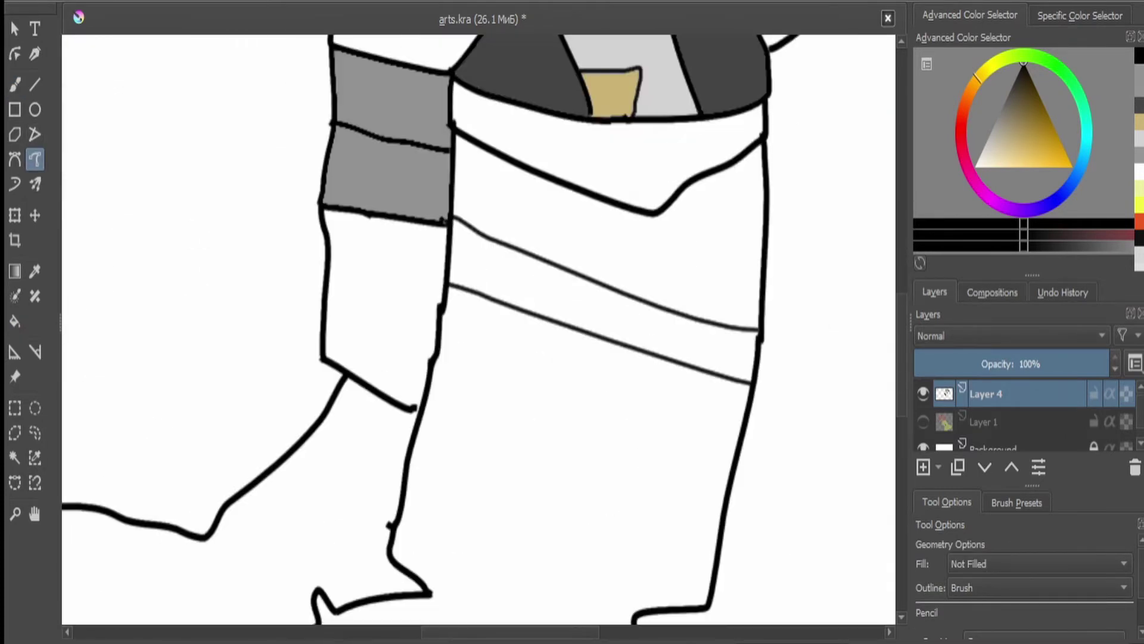
- Set the fill threshold to 14 and fill the front boot's two bands with mid grey
{"action": "left_click", "coordinate": [994, 121]}
{"action": "key", "text": "f"}
{"action": "left_click", "coordinate": [596, 301]}
{"action": "key", "text": "minus"}
{"action": "key", "text": "minus"}
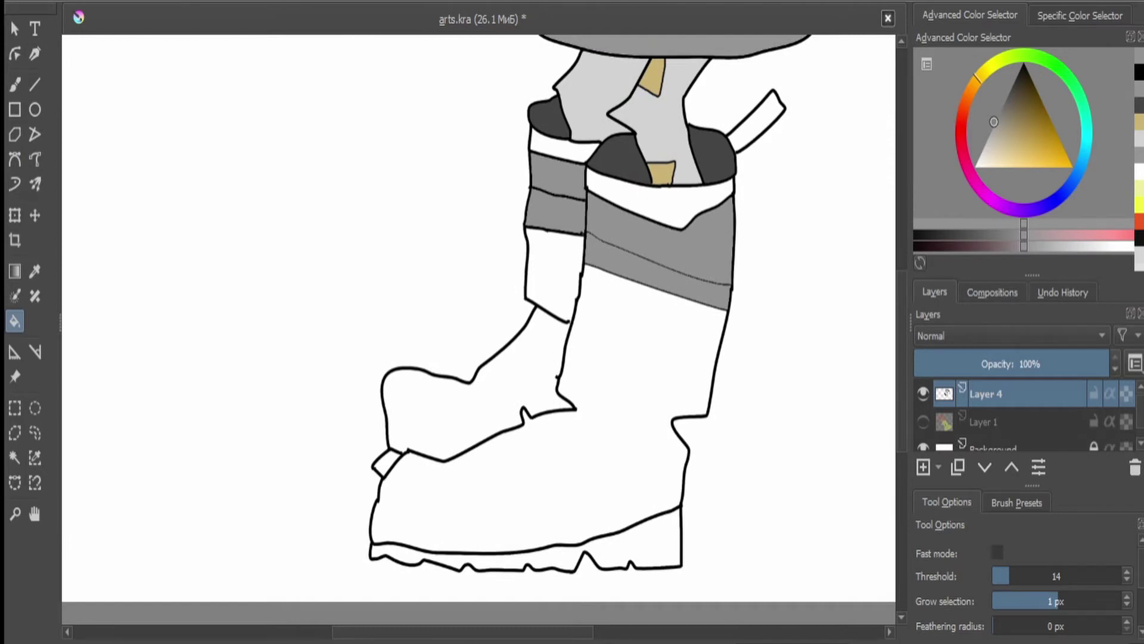
- Choose a bright red and fill the front boot's main body and its pointed cuff
{"action": "key", "text": "plus"}
{"action": "left_click", "coordinate": [960, 107]}
{"action": "mouse_move", "coordinate": [1033, 149]}
{"action": "left_mouse_down"}
{"action": "mouse_move", "coordinate": [1052, 161]}
{"action": "mouse_move", "coordinate": [1049, 136]}
{"action": "left_mouse_up"}
{"action": "key", "text": "minus"}
{"action": "left_click", "coordinate": [596, 357]}
{"action": "left_click", "coordinate": [476, 286]}
{"action": "left_click", "coordinate": [620, 152]}
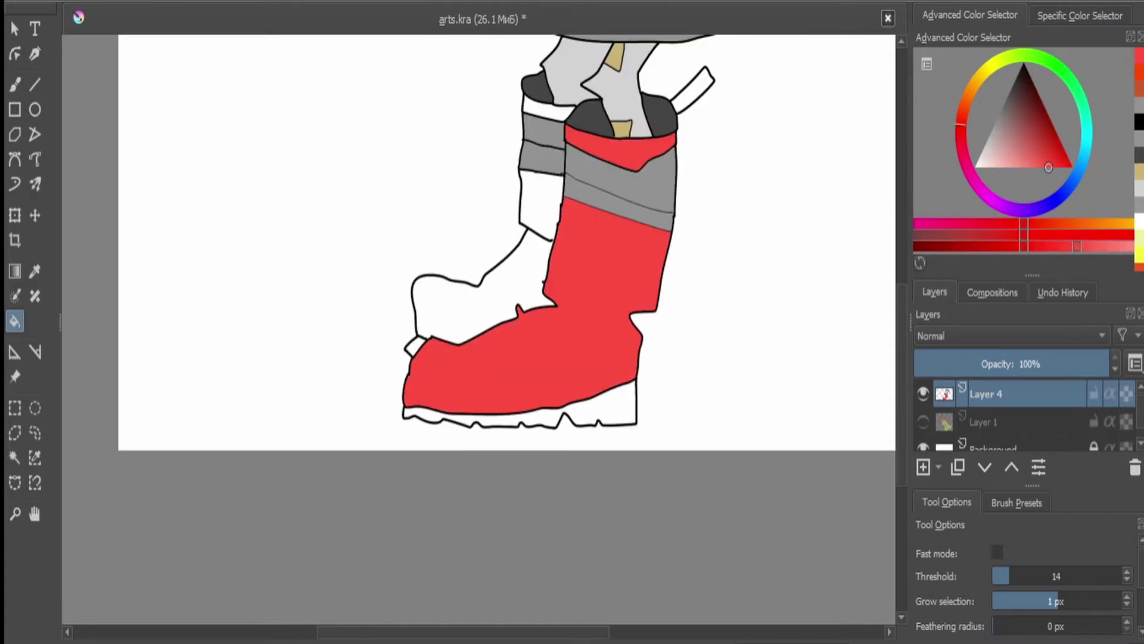
- Fill the back boot's remaining white areas and the front boot's strap with the same red
{"action": "left_click", "coordinate": [542, 111]}
{"action": "left_click", "coordinate": [691, 90]}
{"action": "left_click", "coordinate": [539, 202]}
- Choose a dark grey and fill the front boot's sole and the small piece at the back boot's toe
{"action": "key", "text": "plus"}
{"action": "mouse_move", "coordinate": [1002, 107]}
{"action": "left_mouse_down"}
{"action": "mouse_move", "coordinate": [997, 121]}
{"action": "mouse_move", "coordinate": [1011, 88]}
{"action": "left_mouse_up"}
{"action": "left_click", "coordinate": [384, 364]}
{"action": "key", "text": "ctrl+z"}
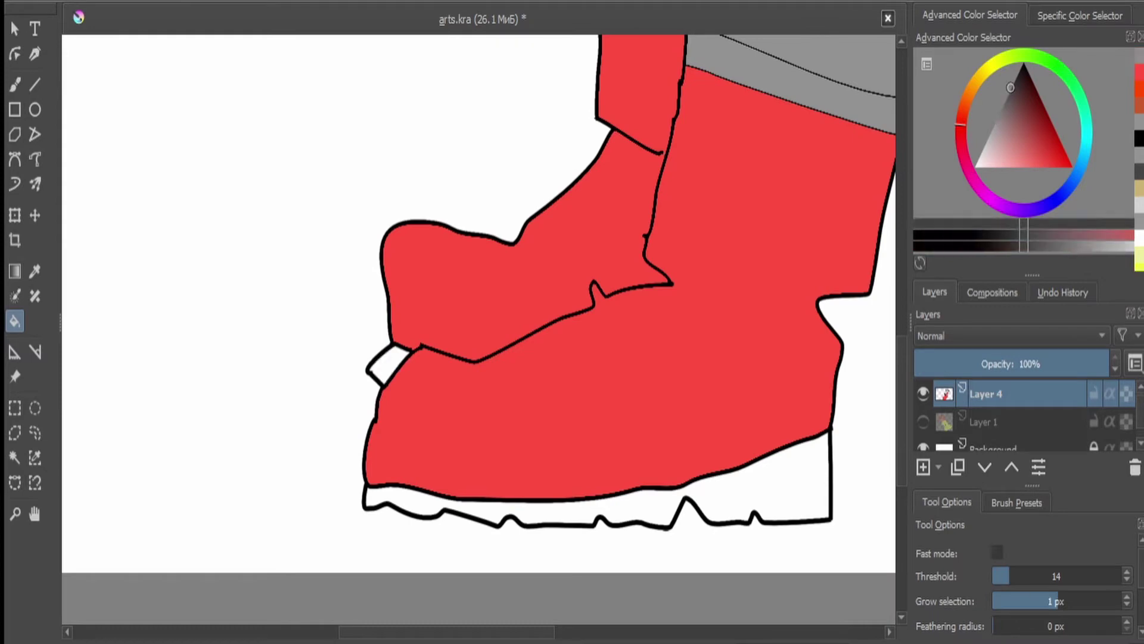
{"action": "left_click", "coordinate": [596, 507]}
{"action": "left_click", "coordinate": [384, 364]}
- Show Layer 1 and move the legs and boots on Layer 4 downward with a free transform
{"action": "key", "text": "minus"}
{"action": "key", "text": "minus"}
{"action": "key", "text": "minus"}
{"action": "key", "text": "plus"}
{"action": "key", "text": "plus"}
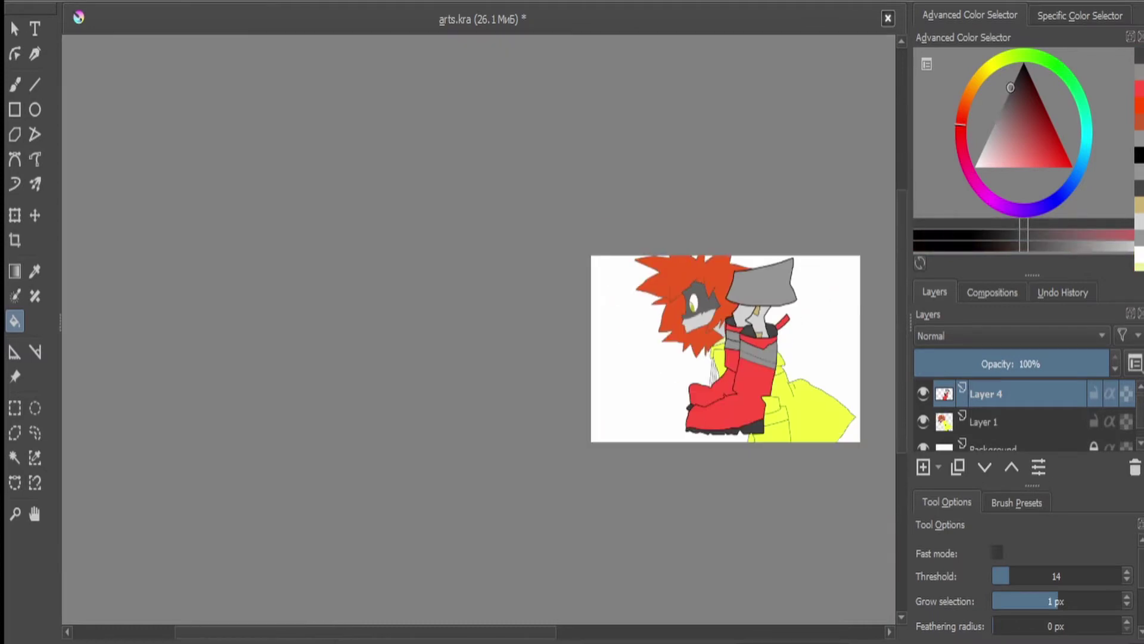
{"action": "key", "text": "minus"}
{"action": "key", "text": "minus"}
{"action": "key", "text": "Page_Down"}
{"action": "key", "text": "Page_Up"}
{"action": "key", "text": "ctrl+t"}
{"action": "left_click_drag", "start_coordinate": [588, 409], "coordinate": [510, 598]}
- Move the head and coat on Layer 1 up and to the left to sit over the shorts
{"action": "key", "text": "Page_Down"}
{"action": "left_click_drag", "start_coordinate": [662, 387], "coordinate": [459, 310]}
{"action": "left_click_drag", "start_coordinate": [685, 179], "coordinate": [690, 146]}
{"action": "key", "text": "Return"}
- Place Layer 1 above Layer 4 so the coat overlaps the top of the shorts
{"action": "key", "text": "Page_Up"}
{"action": "key", "text": "ctrl+Page_Down"}
{"action": "key", "text": "Page_Up"}
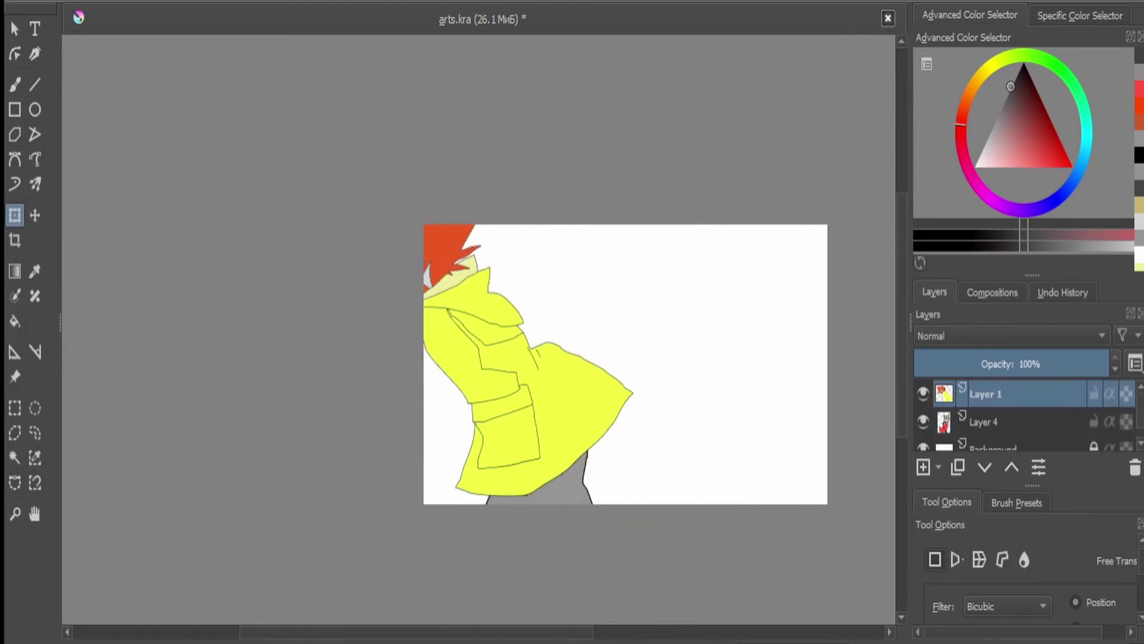
- Merge Layer 1 down into Layer 4 and move the whole character upward with a free transform so the boots sit inside the canvas
{"action": "key", "text": "ctrl+t"}
{"action": "key", "text": "ctrl+e"}
{"action": "key", "text": "ctrl+t"}
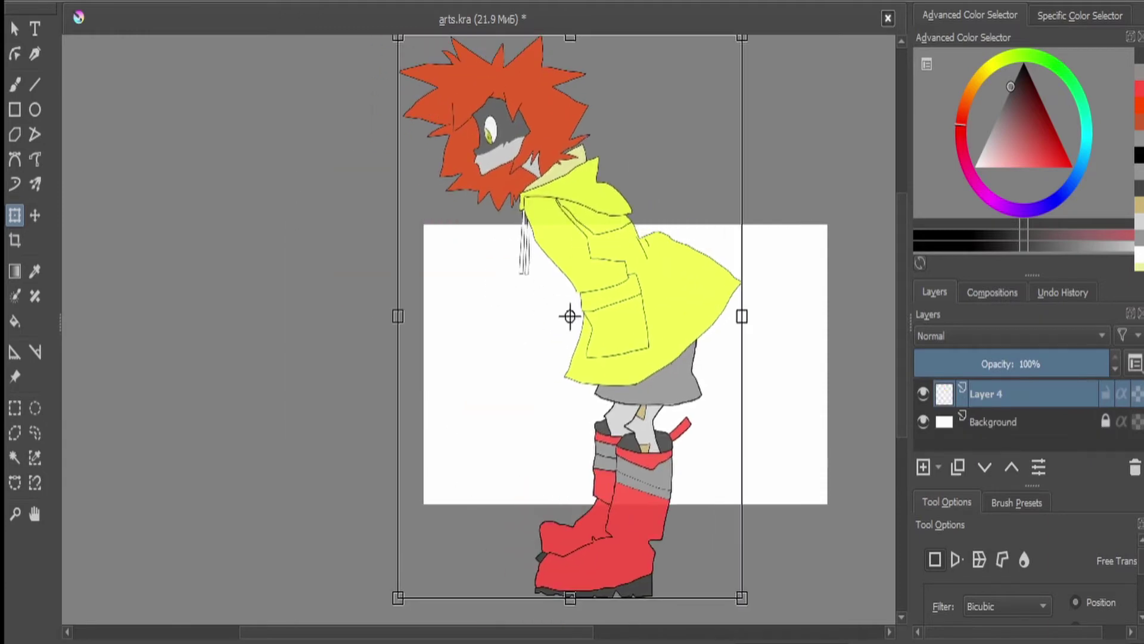
{"action": "left_click_drag", "start_coordinate": [542, 263], "coordinate": [540, 198]}
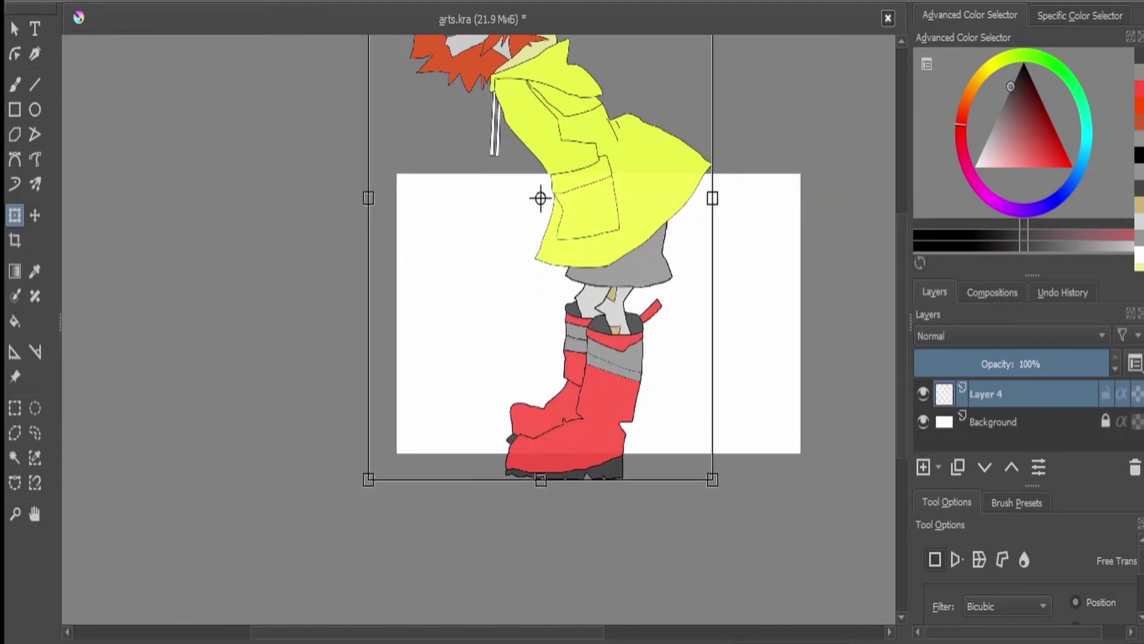
{"action": "scroll", "coordinate": [540, 198], "scroll_direction": "down", "scroll_amount": 3}
{"action": "scroll", "coordinate": [540, 198], "scroll_direction": "up", "scroll_amount": 2}
{"action": "scroll", "coordinate": [540, 198], "scroll_direction": "up", "scroll_amount": 2}
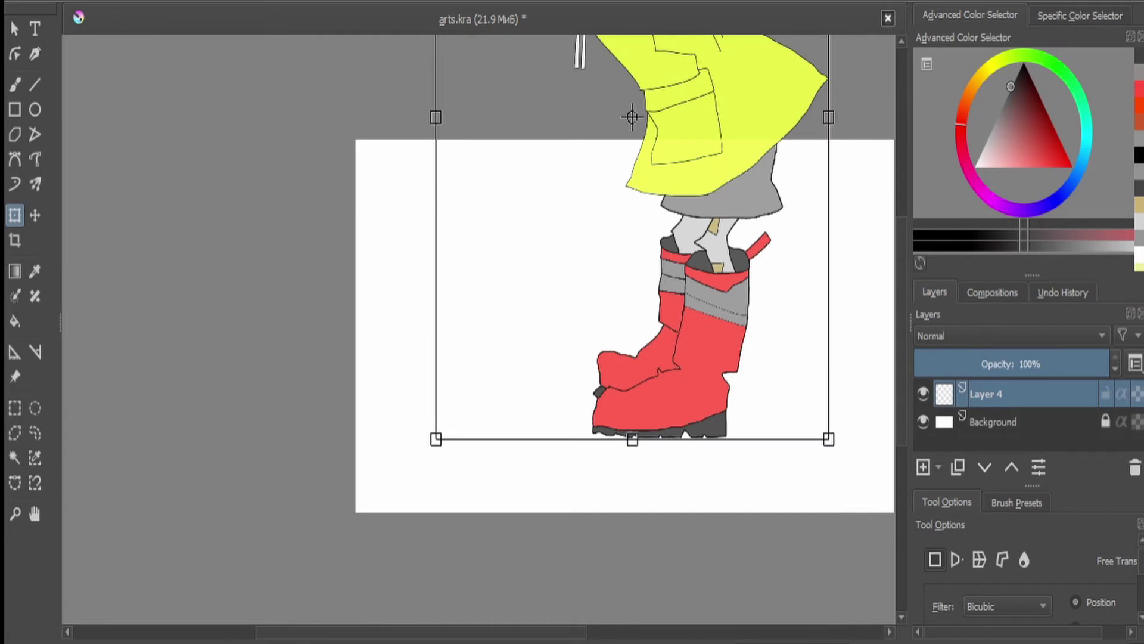
{"action": "left_click_drag", "start_coordinate": [632, 117], "coordinate": [624, 111]}
{"action": "scroll", "coordinate": [614, 298], "scroll_direction": "up", "scroll_amount": 3}
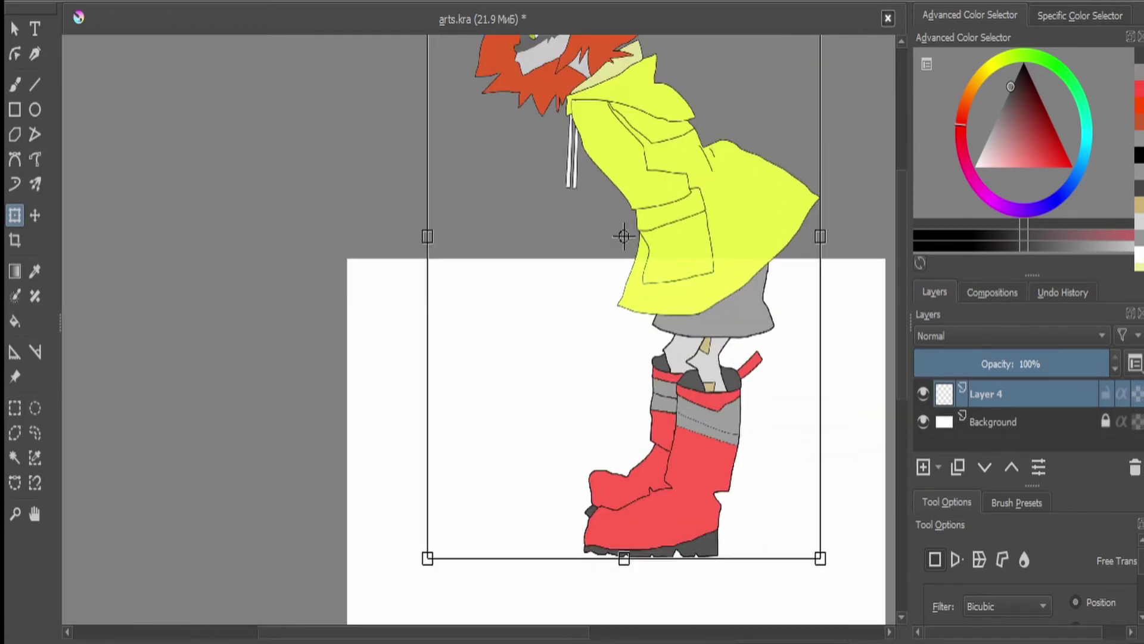
- Add a new layer, place it beneath Layer 4, and hide Layer 4
{"action": "key", "text": "Insert"}
{"action": "scroll", "coordinate": [564, 357], "scroll_direction": "up", "scroll_amount": 2}
{"action": "scroll", "coordinate": [563, 358], "scroll_direction": "down", "scroll_amount": 3}
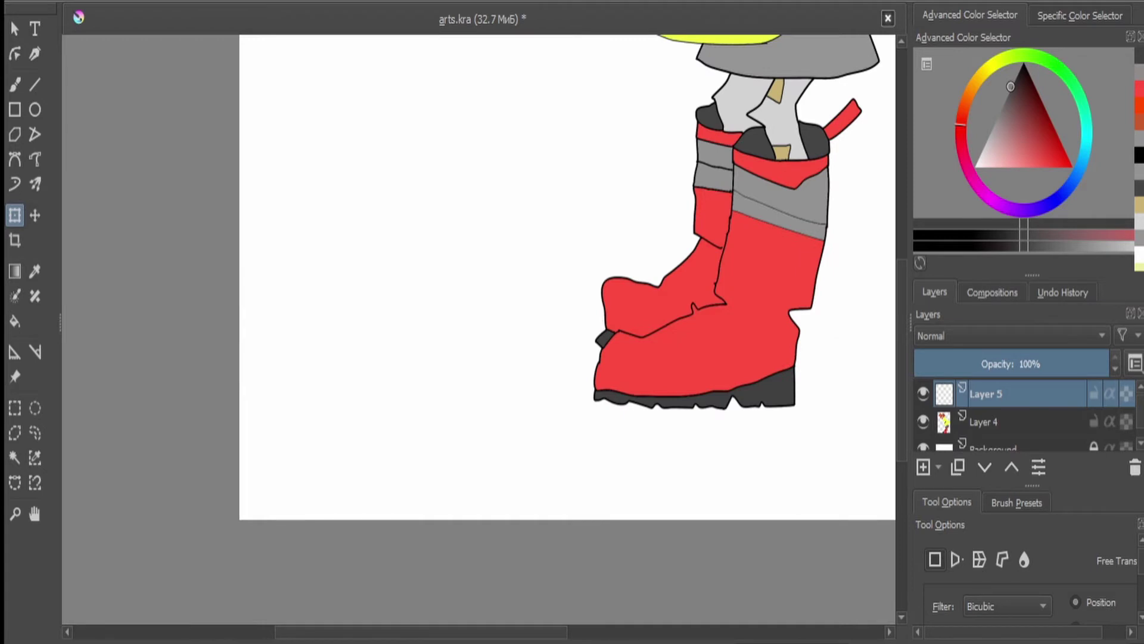
{"action": "key", "text": "ctrl+Page_Down"}
{"action": "scroll", "coordinate": [616, 262], "scroll_direction": "down", "scroll_amount": 1}
{"action": "left_click", "coordinate": [35, 159]}
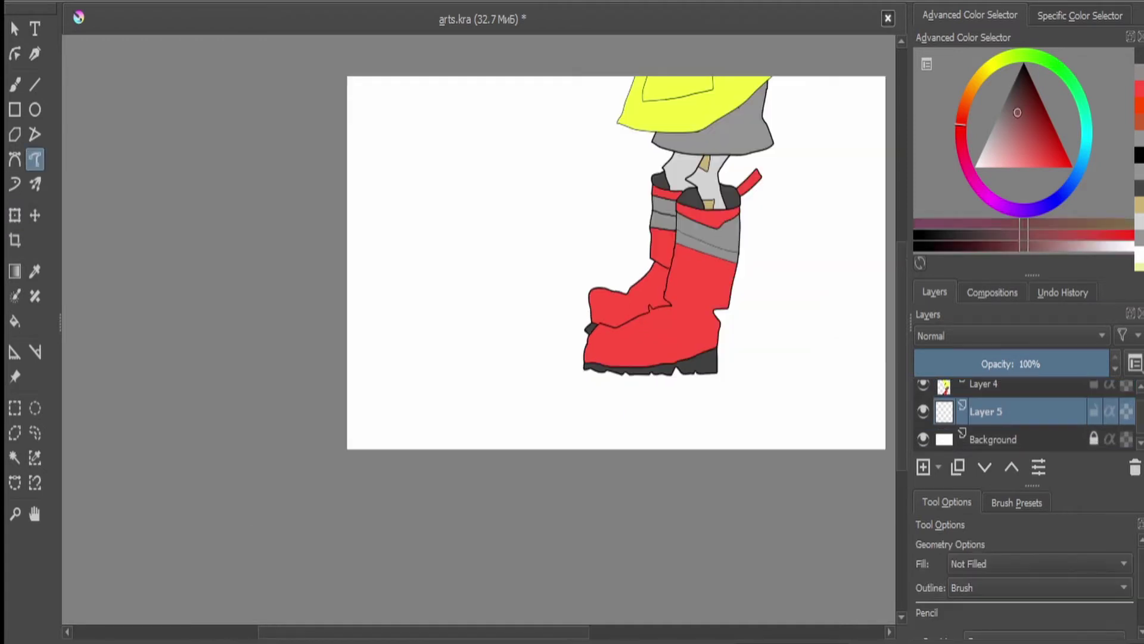
{"action": "key", "text": "d"}
{"action": "scroll", "coordinate": [862, 188], "scroll_direction": "up", "scroll_amount": 1}
{"action": "left_click", "coordinate": [923, 384]}
- Draw a wide, unfilled ellipse with a black outline in the lower part of the canvas on Layer 5
{"action": "left_click", "coordinate": [36, 110]}
{"action": "scroll", "coordinate": [347, 191], "scroll_direction": "down", "scroll_amount": 1}
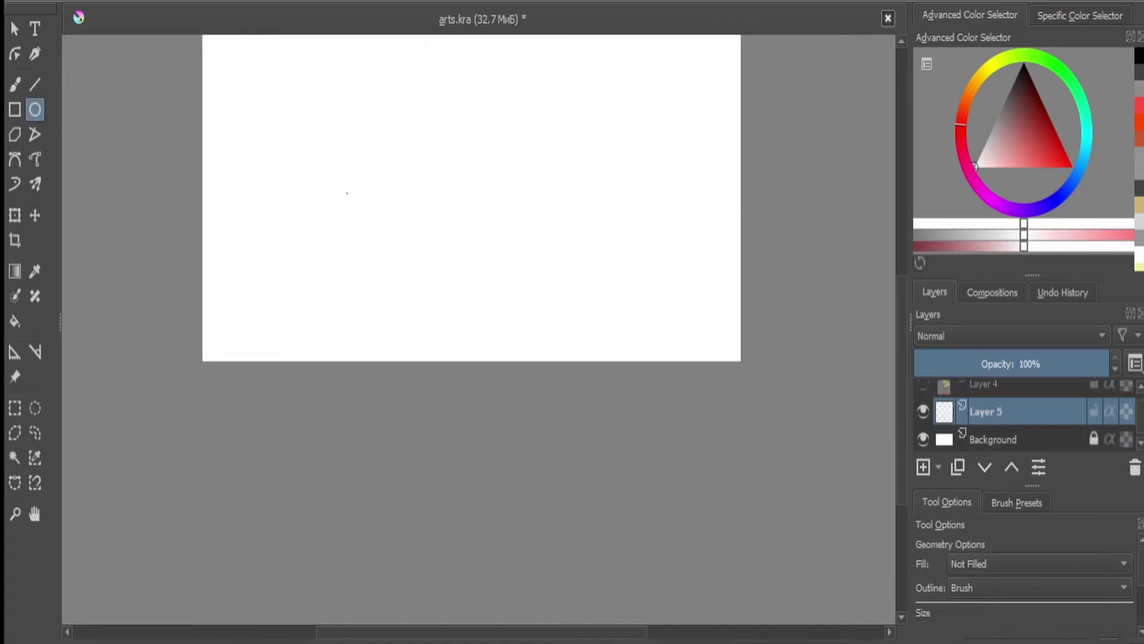
{"action": "left_click_drag", "start_coordinate": [347, 191], "coordinate": [642, 344]}
{"action": "scroll", "coordinate": [570, 254], "scroll_direction": "up", "scroll_amount": 1}
- Choose a medium teal and fill the ellipse with it
{"action": "left_click", "coordinate": [1086, 127]}
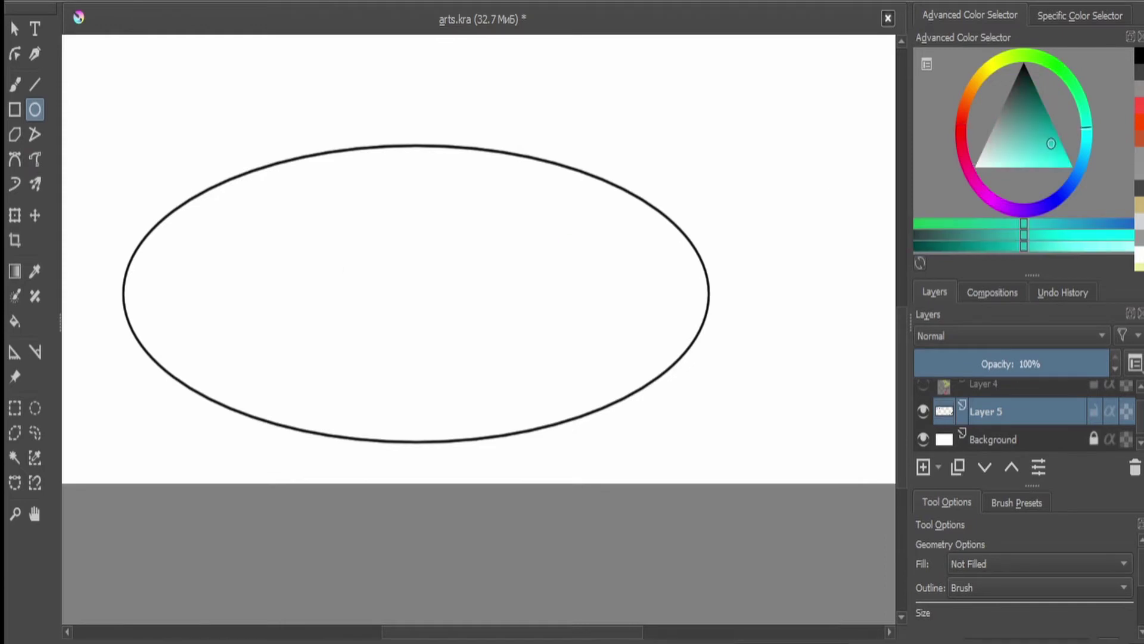
{"action": "left_click", "coordinate": [1040, 125]}
{"action": "key", "text": "f"}
{"action": "left_click", "coordinate": [416, 293]}
{"action": "scroll", "coordinate": [254, 367], "scroll_direction": "down", "scroll_amount": 2}
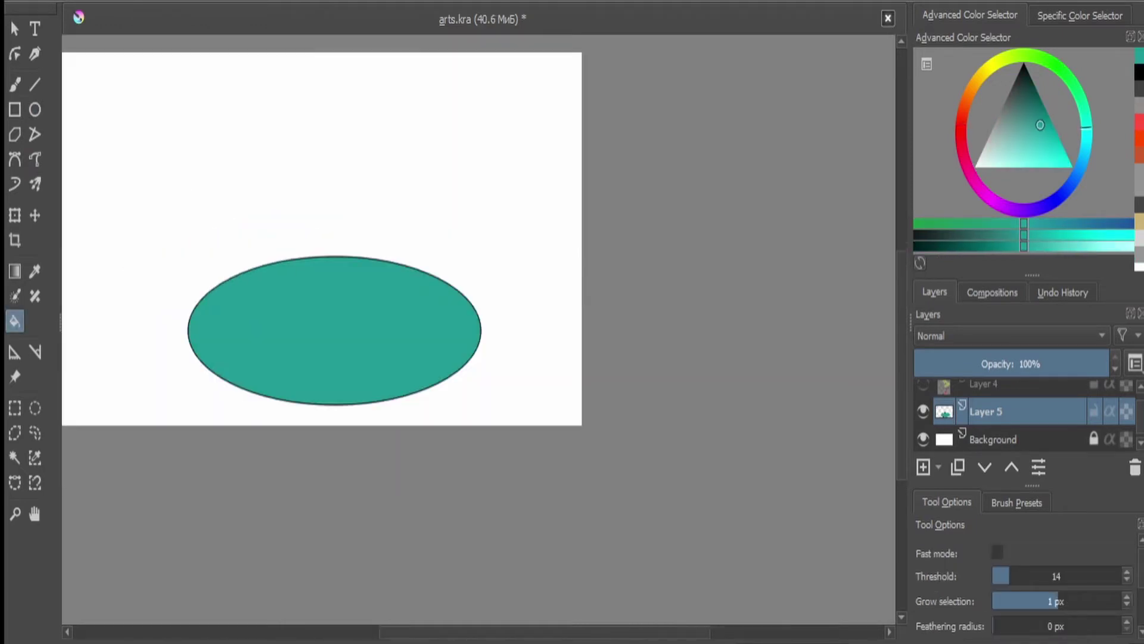
- Stretch the teal ellipse horizontally with a free transform so it spans most of the canvas width along the lower half
{"action": "key", "text": "ctrl+t"}
{"action": "scroll", "coordinate": [331, 327], "scroll_direction": "down", "scroll_amount": 1}
{"action": "left_click_drag", "start_coordinate": [310, 322], "coordinate": [302, 323]}
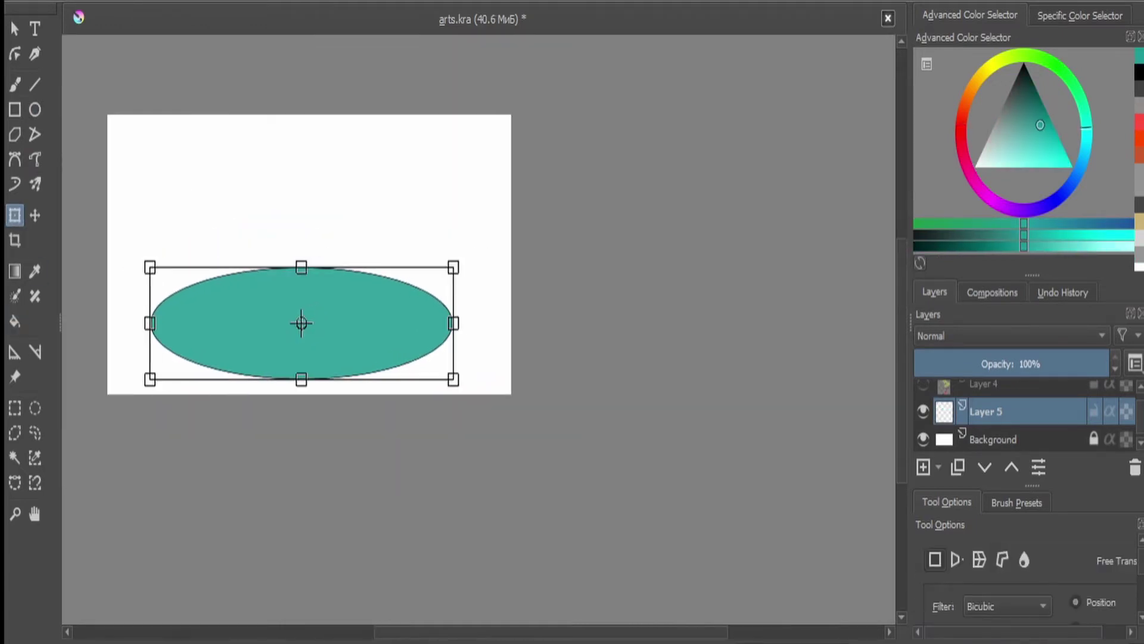
{"action": "key", "text": "Return"}
{"action": "scroll", "coordinate": [302, 323], "scroll_direction": "up", "scroll_amount": 3}
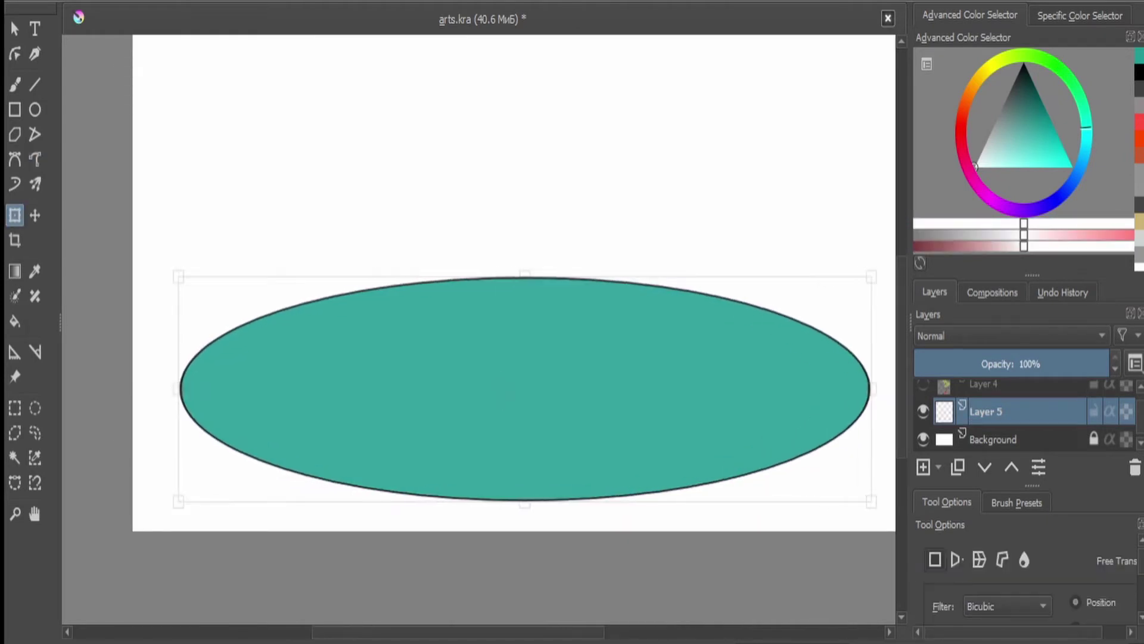
{"action": "scroll", "coordinate": [727, 352], "scroll_direction": "down", "scroll_amount": 2}
- Draw five freehand black rock outlines on the teal ellipse, including a tiny pebble and a large rock overlapping its upper right edge
{"action": "left_click", "coordinate": [35, 159]}
{"action": "scroll", "coordinate": [476, 358], "scroll_direction": "up", "scroll_amount": 4}
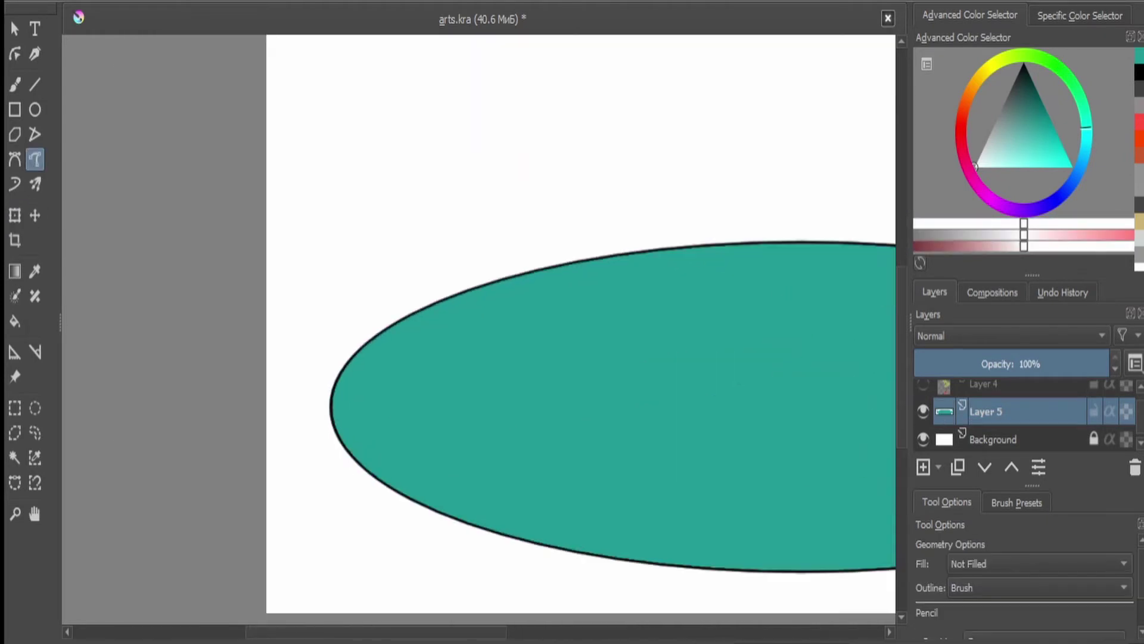
{"action": "key", "text": "d"}
{"action": "left_click_drag", "start_coordinate": [439, 388], "coordinate": [382, 414]}
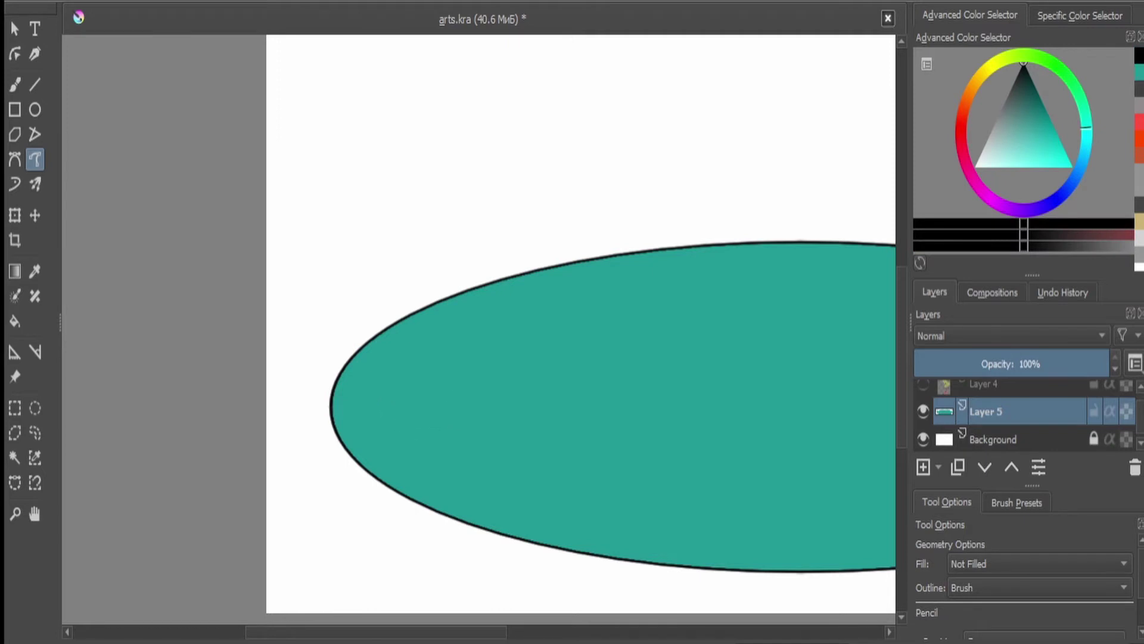
{"action": "left_click_drag", "start_coordinate": [458, 451], "coordinate": [473, 443]}
{"action": "left_click_drag", "start_coordinate": [596, 326], "coordinate": [704, 384]}
{"action": "mouse_move", "coordinate": [704, 384]}
{"action": "left_mouse_down"}
{"action": "mouse_move", "coordinate": [774, 402]}
{"action": "mouse_move", "coordinate": [771, 389]}
{"action": "mouse_move", "coordinate": [687, 413]}
{"action": "mouse_move", "coordinate": [721, 373]}
{"action": "left_mouse_up"}
{"action": "scroll", "coordinate": [761, 425], "scroll_direction": "down", "scroll_amount": 3}
{"action": "scroll", "coordinate": [614, 363], "scroll_direction": "up", "scroll_amount": 3}
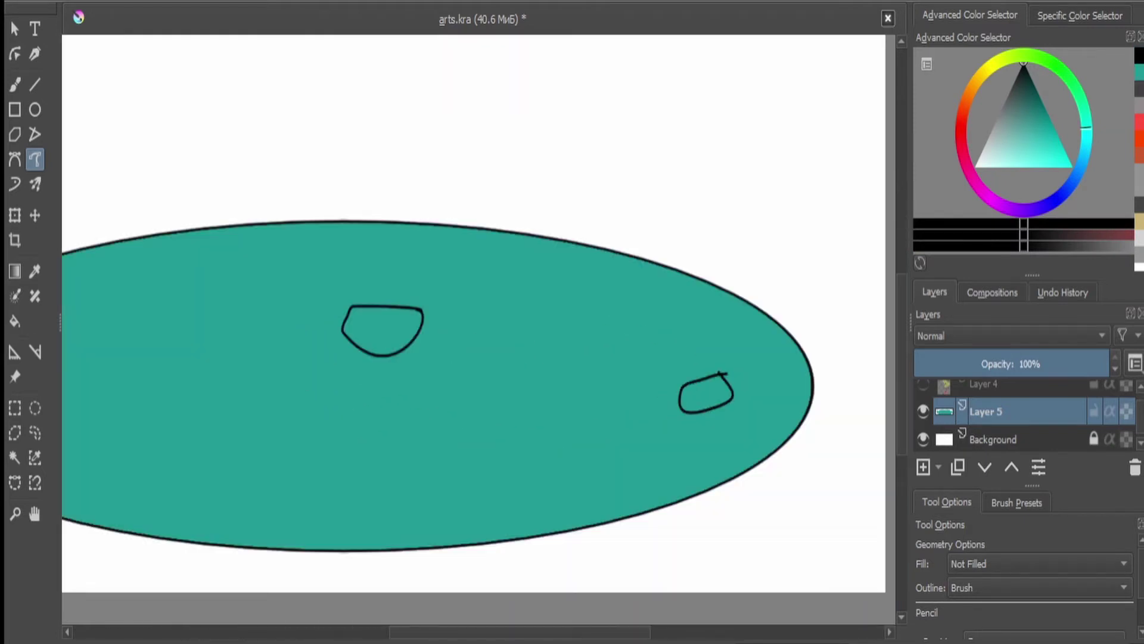
{"action": "scroll", "coordinate": [473, 313], "scroll_direction": "down", "scroll_amount": 3}
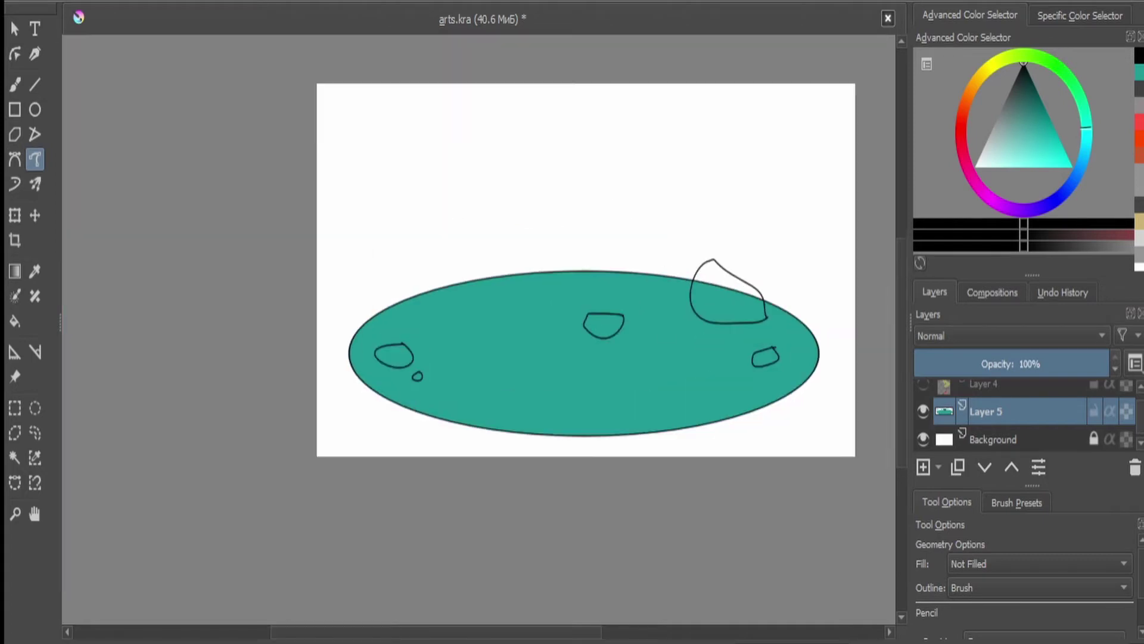
- Select the areas inside all five rock outlines, fill them with medium grey, and clear the selection
{"action": "left_click", "coordinate": [14, 457]}
{"action": "left_click", "coordinate": [604, 325], "text": "shift"}
{"action": "left_click", "coordinate": [727, 298], "text": "shift"}
{"action": "left_click", "coordinate": [765, 358], "text": "shift"}
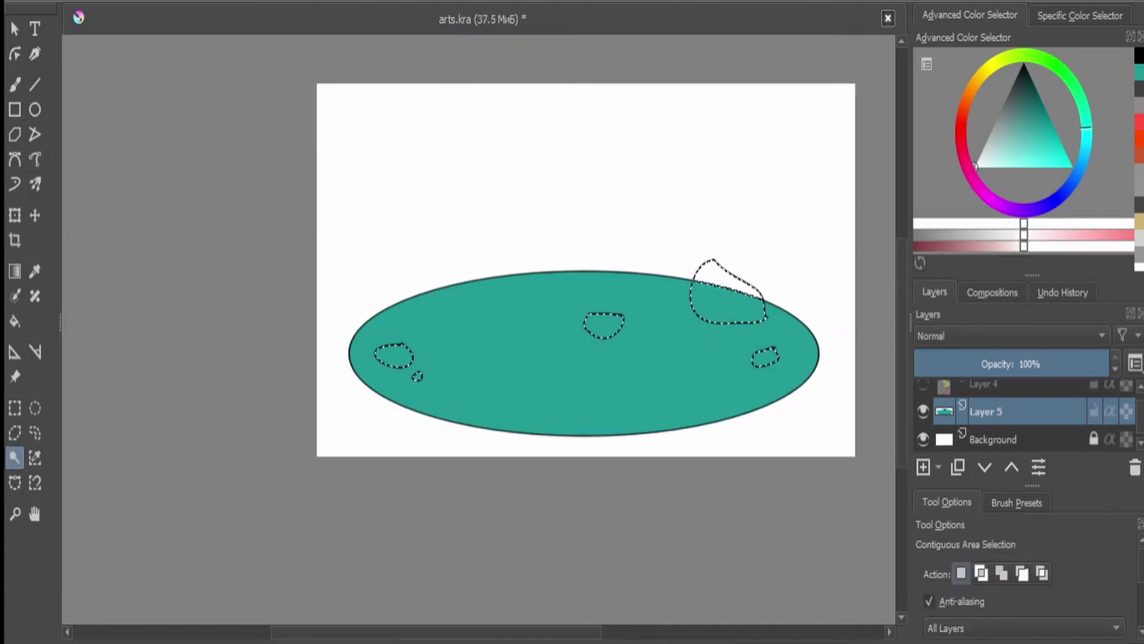
{"action": "scroll", "coordinate": [596, 334], "scroll_direction": "up", "scroll_amount": 3}
{"action": "scroll", "coordinate": [596, 334], "scroll_direction": "down", "scroll_amount": 3}
{"action": "key", "text": "f"}
{"action": "left_click", "coordinate": [178, 367]}
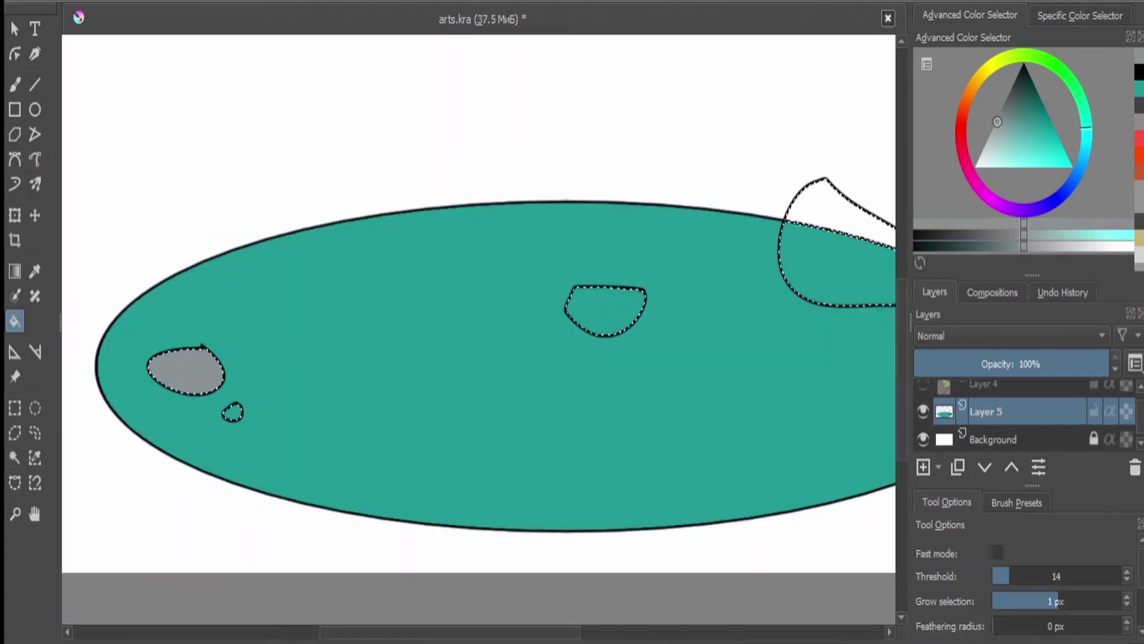
{"action": "left_click", "coordinate": [232, 411]}
{"action": "left_click", "coordinate": [602, 311]}
{"action": "scroll", "coordinate": [602, 311], "scroll_direction": "up", "scroll_amount": 1}
{"action": "key", "text": "shift+BackSpace"}
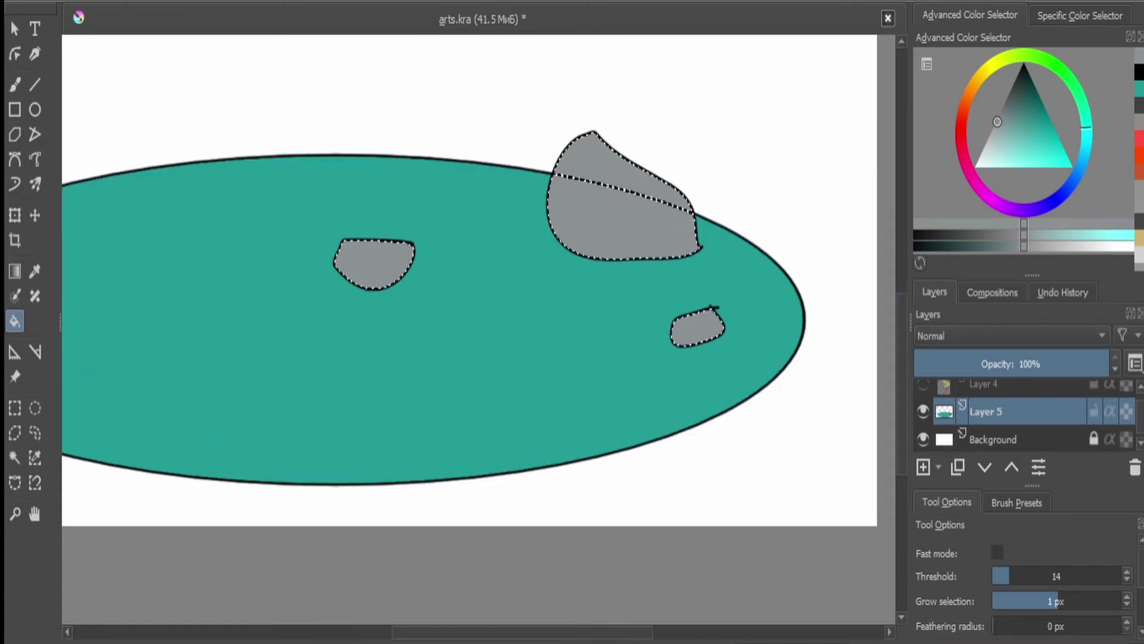
{"action": "key", "text": "ctrl+shift+a"}
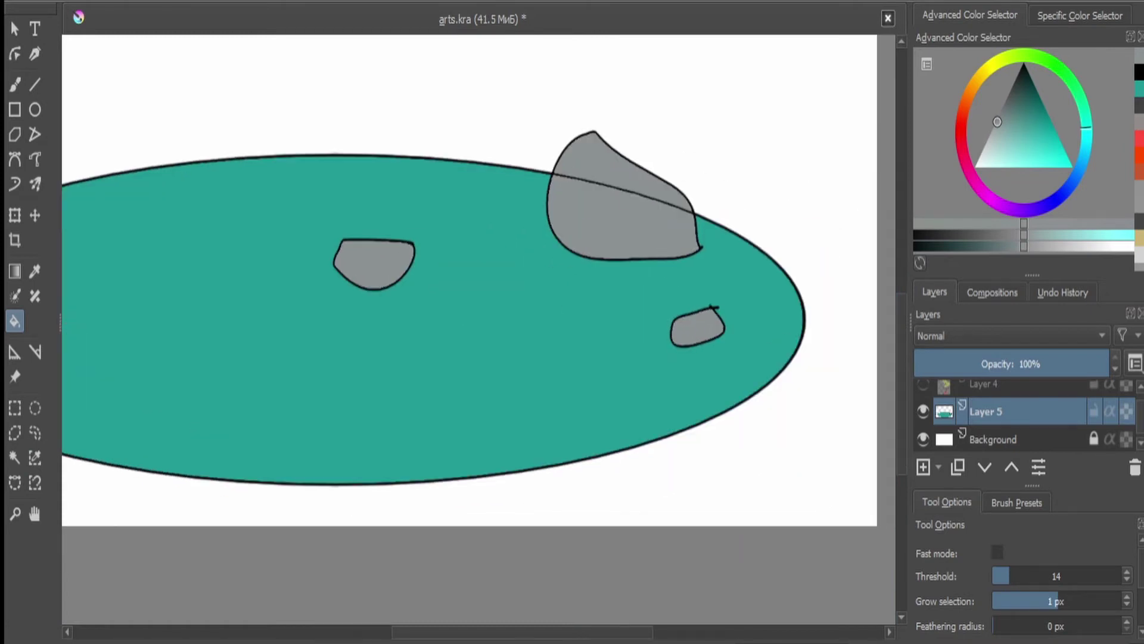
- Paint over the ellipse's outline where it crosses the large rock, using the rock's grey with the freehand brush
{"action": "key", "text": "b"}
{"action": "scroll", "coordinate": [665, 94], "scroll_direction": "up", "scroll_amount": 3}
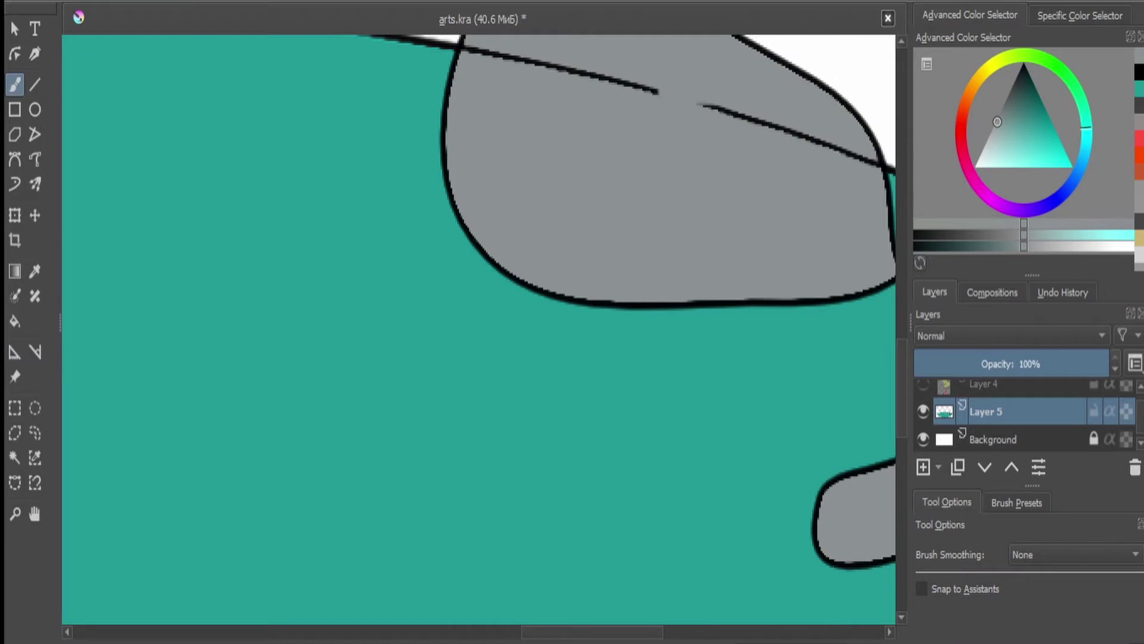
{"action": "scroll", "coordinate": [523, 259], "scroll_direction": "up", "scroll_amount": 2}
{"action": "key", "text": "ctrl+z"}
{"action": "scroll", "coordinate": [420, 250], "scroll_direction": "down", "scroll_amount": 3}
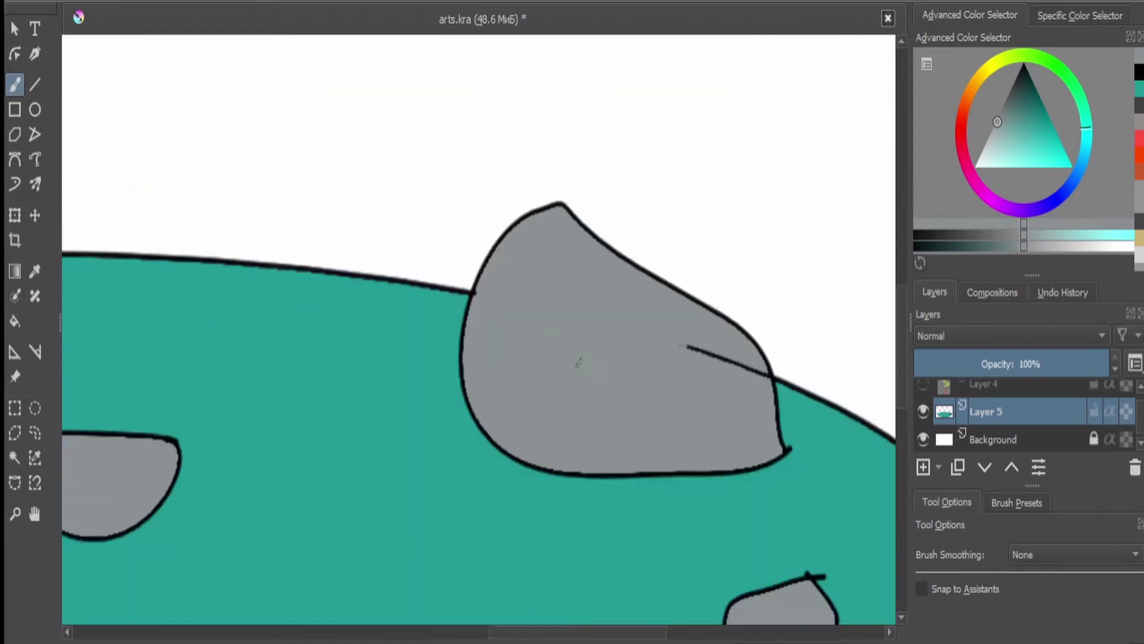
{"action": "scroll", "coordinate": [799, 351], "scroll_direction": "up", "scroll_amount": 3}
{"action": "scroll", "coordinate": [846, 378], "scroll_direction": "down", "scroll_amount": 5}
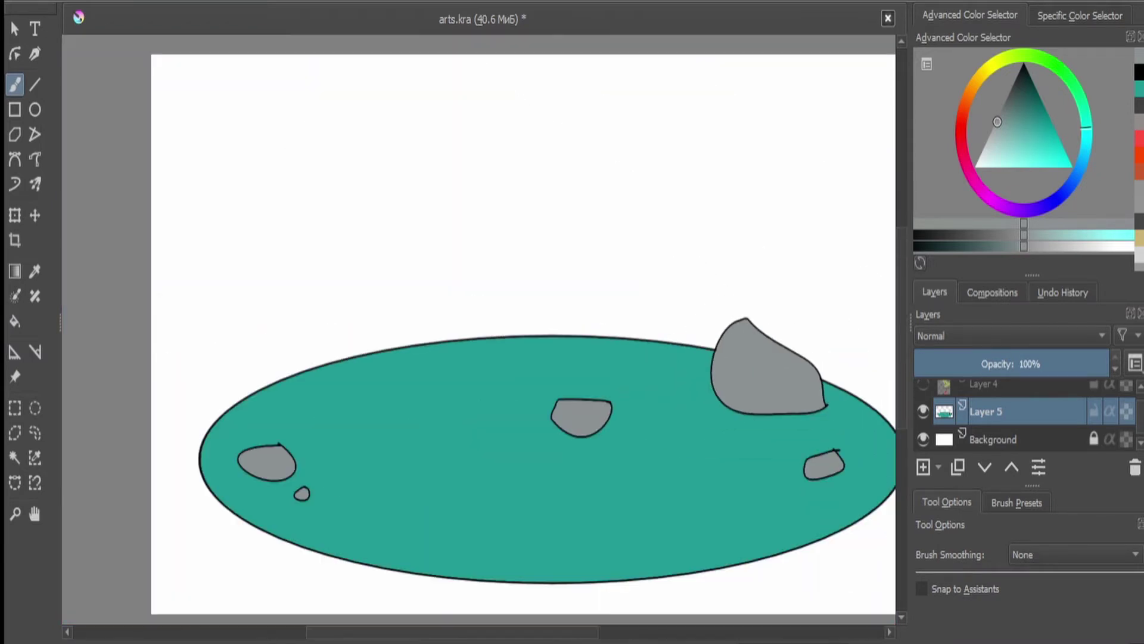
{"action": "scroll", "coordinate": [523, 331], "scroll_direction": "up", "scroll_amount": 1}
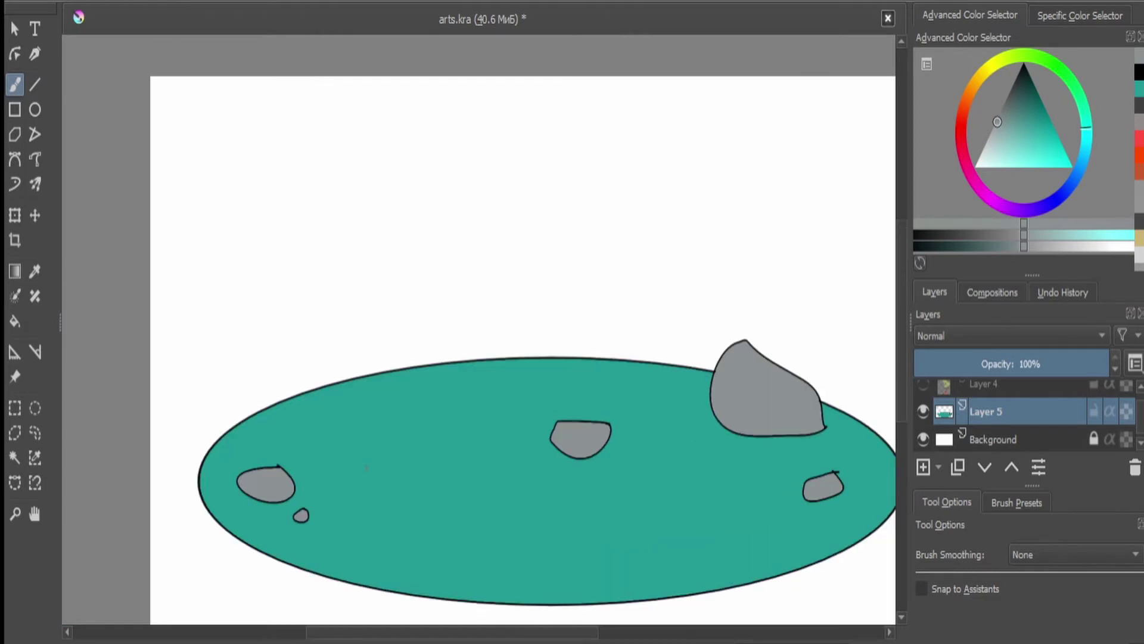
- Add a new layer above Layer 5, hide Layer 5, and reset the drawing colour to black
{"action": "scroll", "coordinate": [316, 450], "scroll_direction": "up", "scroll_amount": 1}
{"action": "key", "text": "Insert"}
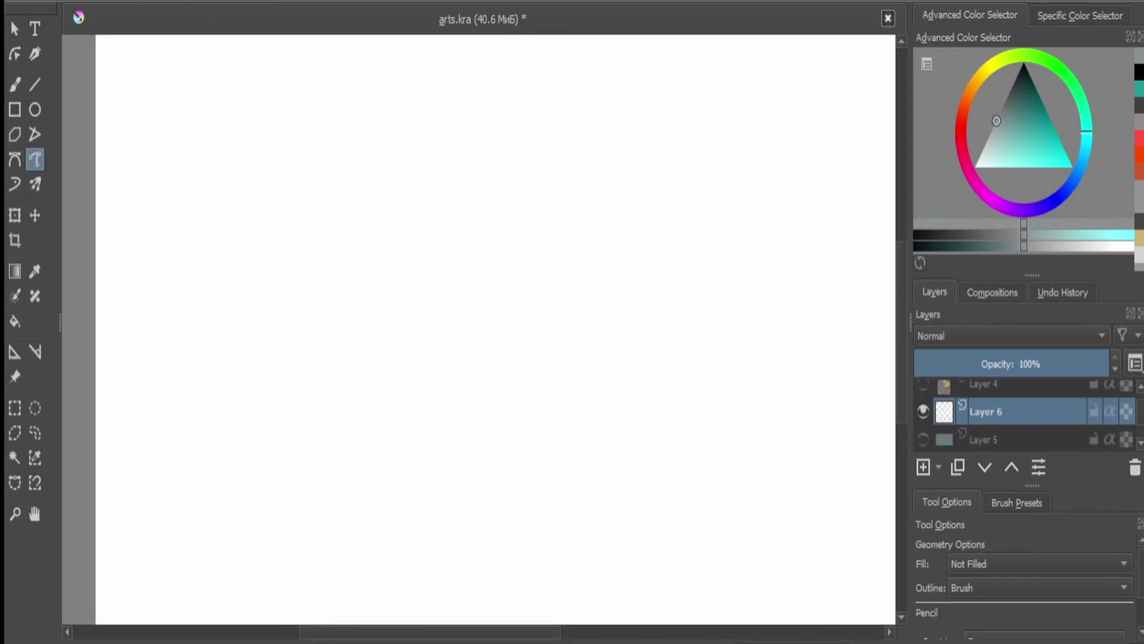
{"action": "key", "text": "d"}
- Draw a rounded face with slanted brows and dash eyes, ringed by a larger head outline, with a big round body behind it
{"action": "mouse_move", "coordinate": [471, 269]}
{"action": "left_mouse_down"}
{"action": "mouse_move", "coordinate": [582, 240]}
{"action": "mouse_move", "coordinate": [468, 275]}
{"action": "left_mouse_up"}
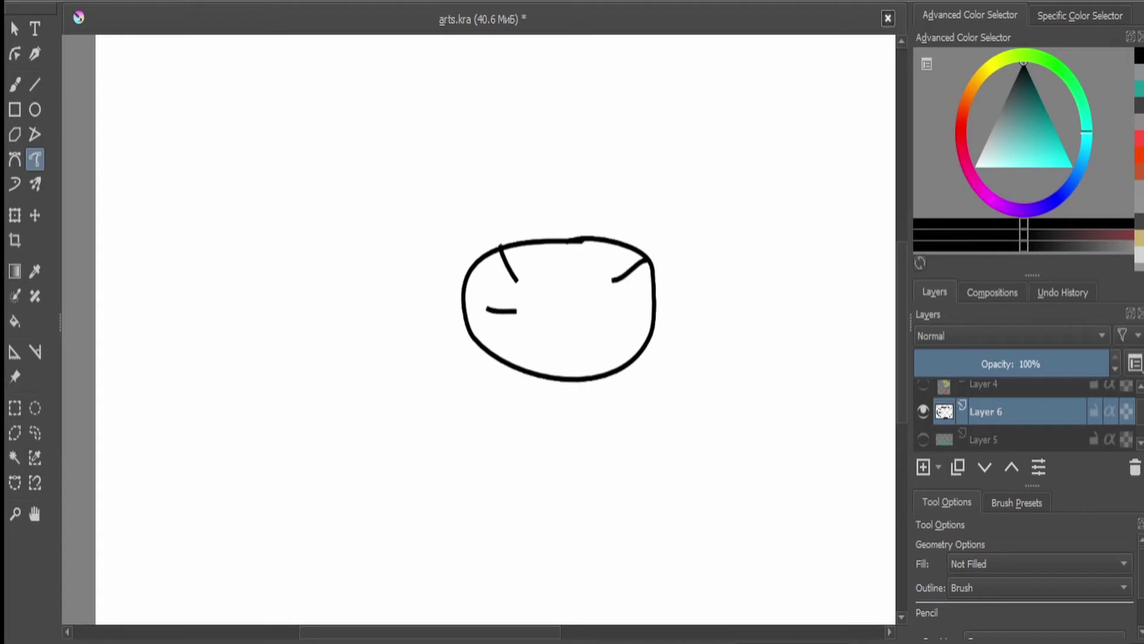
{"action": "mouse_move", "coordinate": [434, 304]}
{"action": "left_mouse_down"}
{"action": "mouse_move", "coordinate": [698, 243]}
{"action": "mouse_move", "coordinate": [499, 212]}
{"action": "left_mouse_up"}
{"action": "key", "text": "minus"}
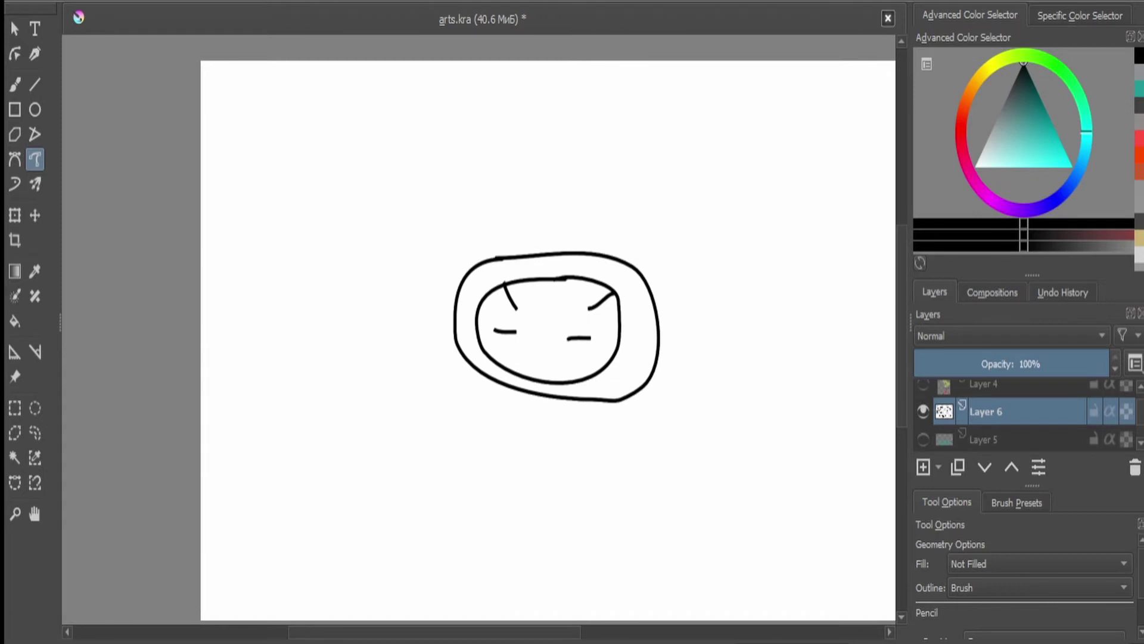
{"action": "mouse_move", "coordinate": [611, 190]}
{"action": "left_mouse_down"}
{"action": "mouse_move", "coordinate": [809, 234]}
{"action": "mouse_move", "coordinate": [780, 370]}
{"action": "mouse_move", "coordinate": [648, 382]}
{"action": "left_mouse_up"}
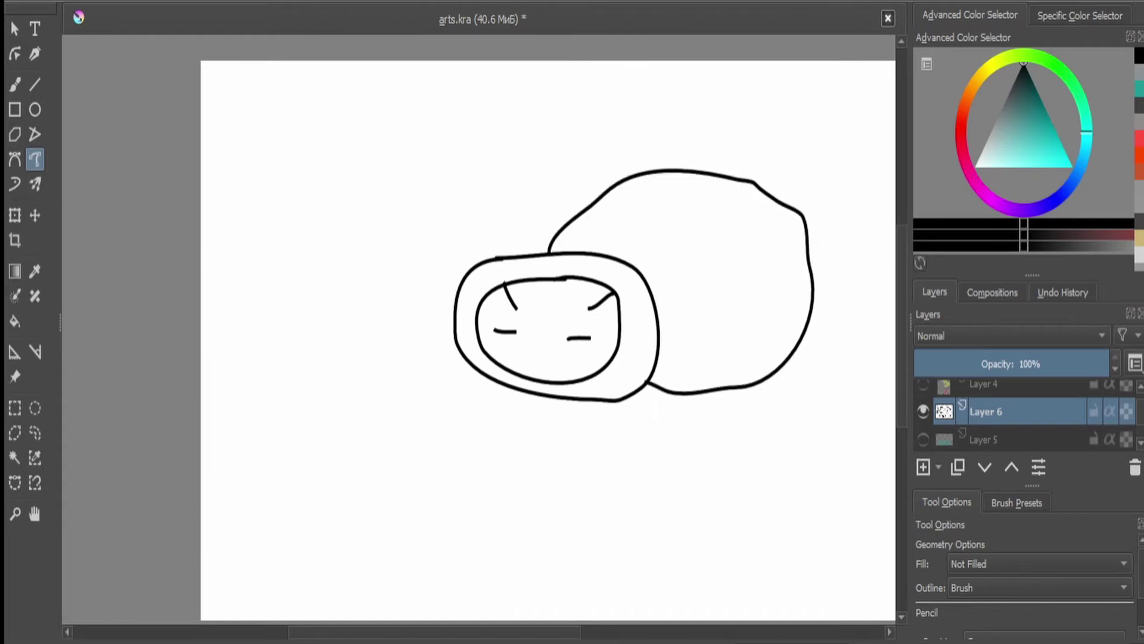
- Draw two long arched legs tapering to points from the top of the head, plus a partly hidden third leg behind them
{"action": "mouse_move", "coordinate": [492, 258]}
{"action": "left_mouse_down"}
{"action": "mouse_move", "coordinate": [378, 165]}
{"action": "mouse_move", "coordinate": [291, 171]}
{"action": "mouse_move", "coordinate": [234, 284]}
{"action": "mouse_move", "coordinate": [235, 382]}
{"action": "left_mouse_up"}
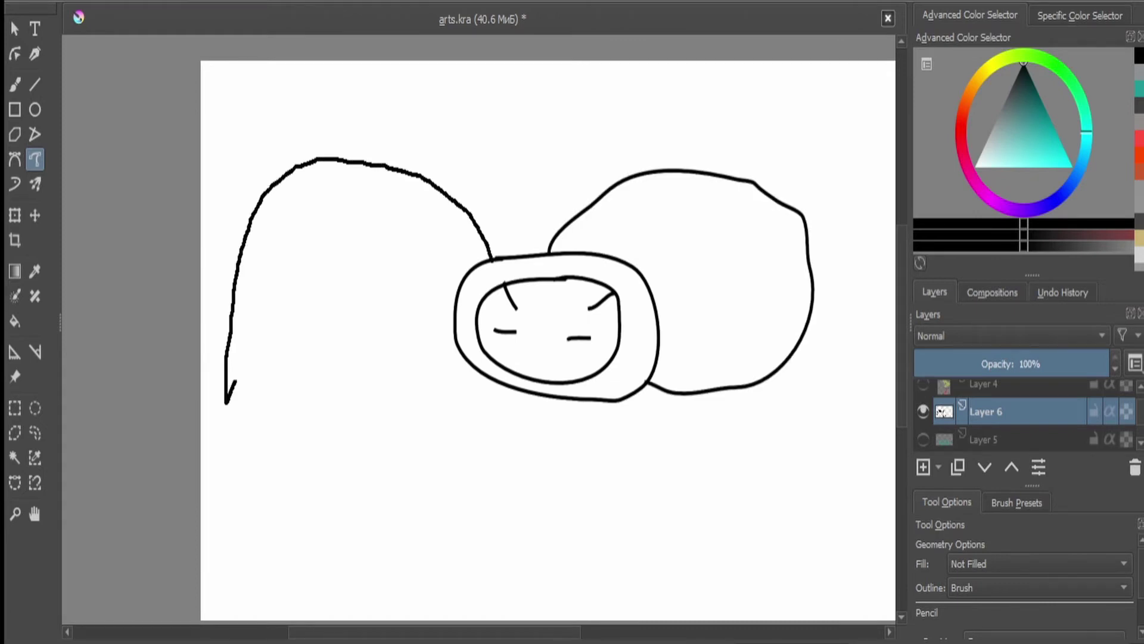
{"action": "mouse_move", "coordinate": [304, 206]}
{"action": "left_mouse_down"}
{"action": "mouse_move", "coordinate": [361, 204]}
{"action": "mouse_move", "coordinate": [470, 268]}
{"action": "left_mouse_up"}
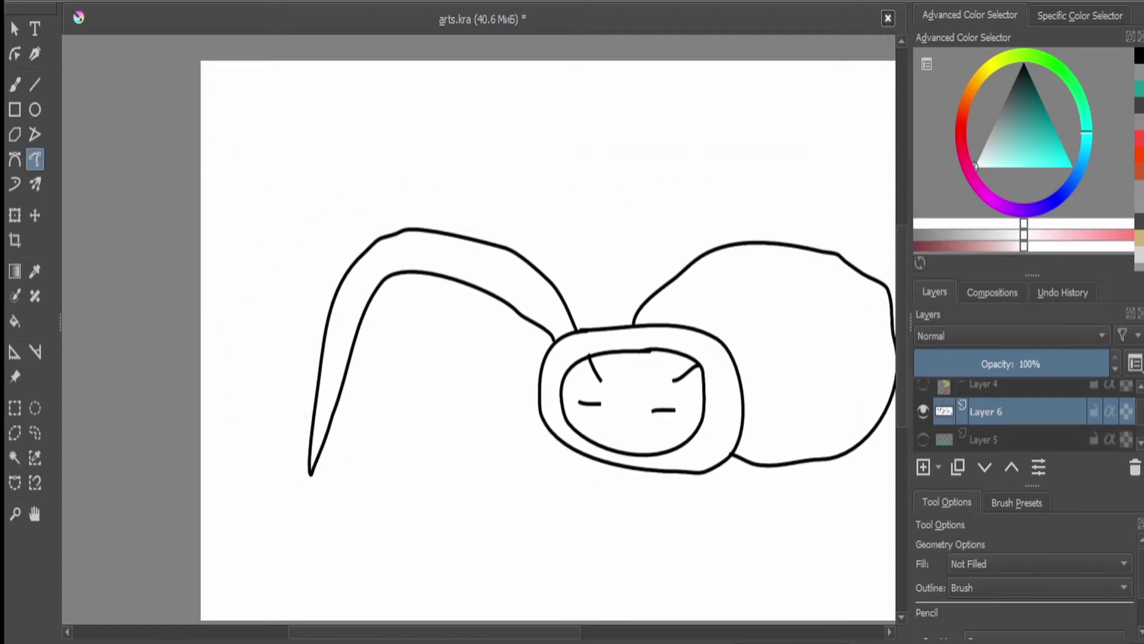
{"action": "mouse_move", "coordinate": [600, 326]}
{"action": "left_mouse_down"}
{"action": "mouse_move", "coordinate": [361, 202]}
{"action": "mouse_move", "coordinate": [284, 459]}
{"action": "mouse_move", "coordinate": [388, 148]}
{"action": "mouse_move", "coordinate": [581, 238]}
{"action": "mouse_move", "coordinate": [615, 325]}
{"action": "left_mouse_up"}
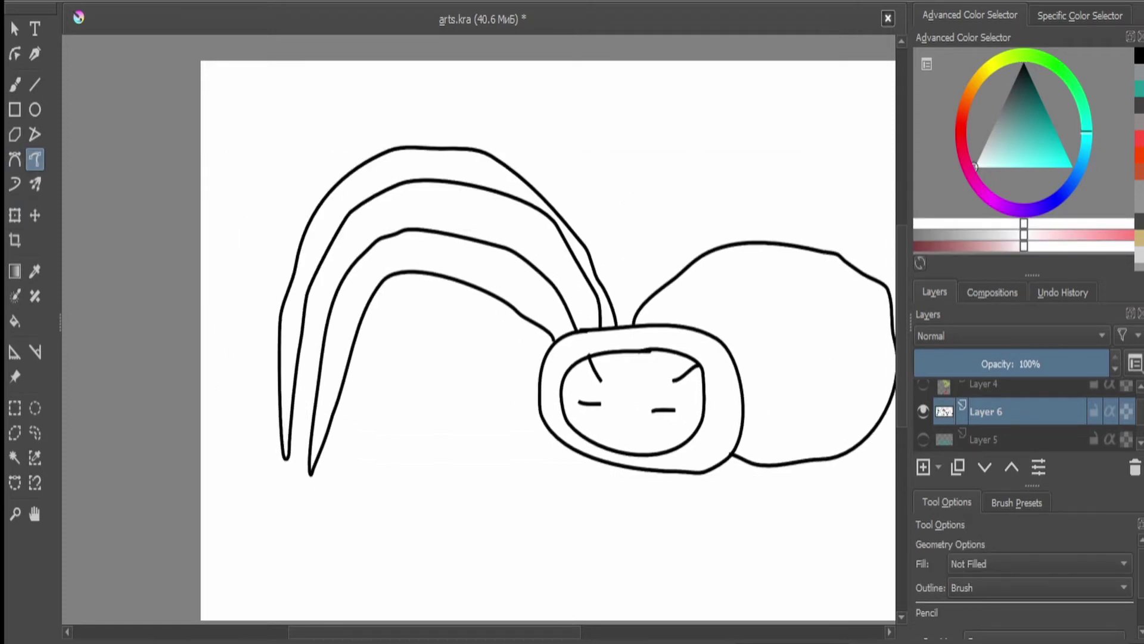
{"action": "left_click_drag", "start_coordinate": [598, 171], "coordinate": [653, 292]}
{"action": "left_click_drag", "start_coordinate": [471, 133], "coordinate": [468, 143]}
{"action": "scroll", "coordinate": [549, 340], "scroll_direction": "down", "scroll_amount": 2}
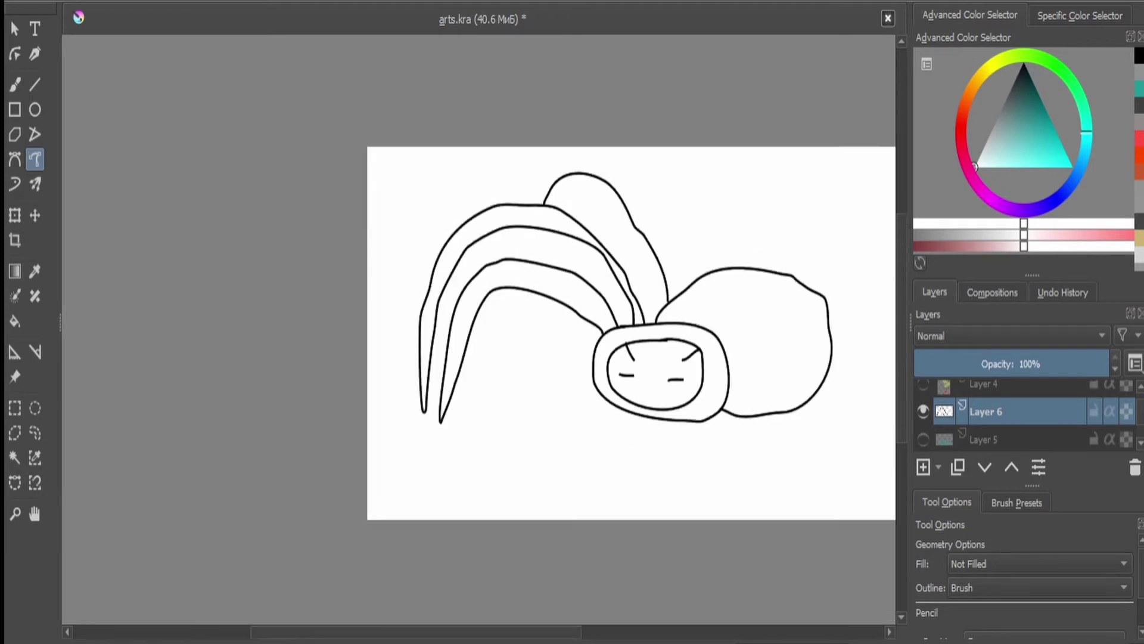
- Select the creature's inner face area and fill it with a pale grey-teal
{"action": "scroll", "coordinate": [548, 340], "scroll_direction": "up", "scroll_amount": 4}
{"action": "left_click", "coordinate": [15, 458]}
{"action": "left_click", "coordinate": [595, 352]}
{"action": "left_click", "coordinate": [15, 321]}
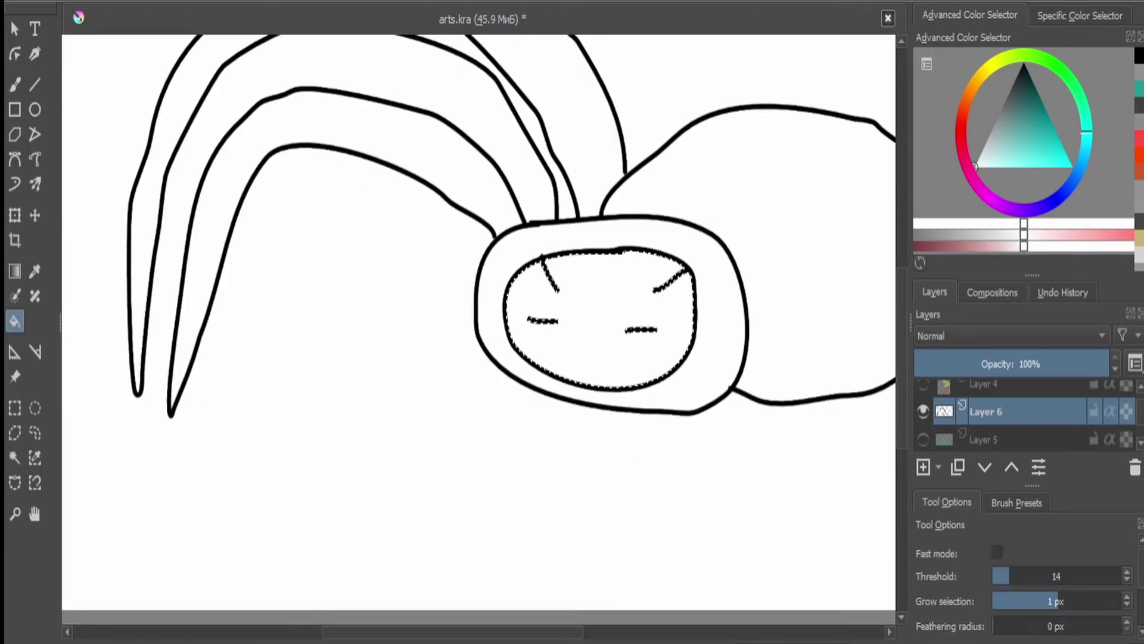
{"action": "left_click", "coordinate": [596, 352]}
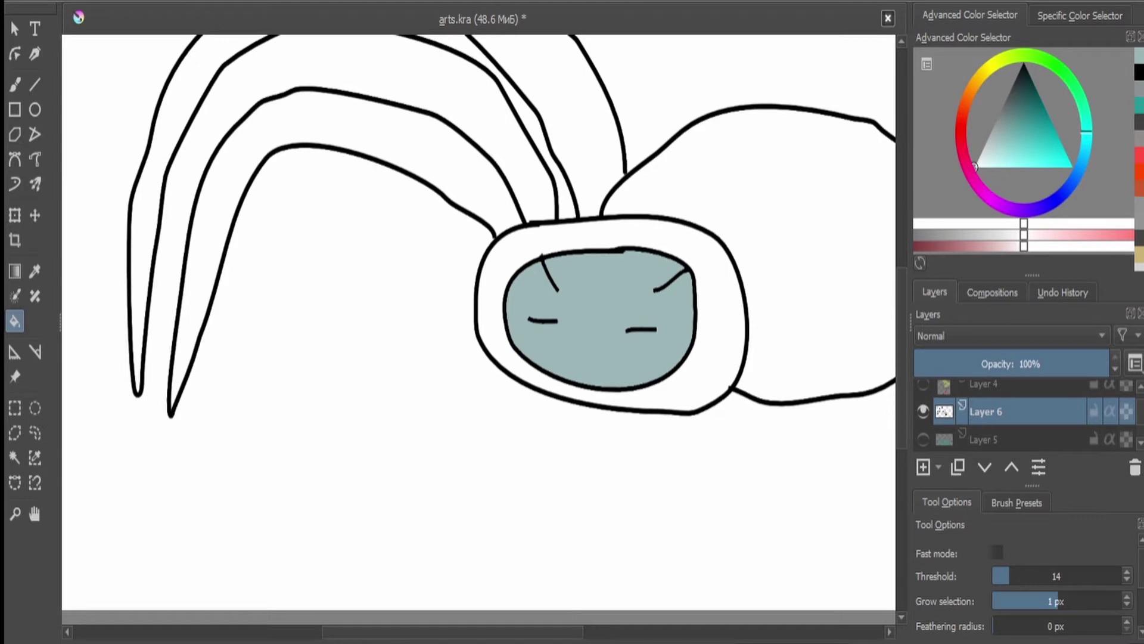
- Choose a dark grey, select the ring around the face and the round body, and fill both areas
{"action": "left_click", "coordinate": [1008, 95]}
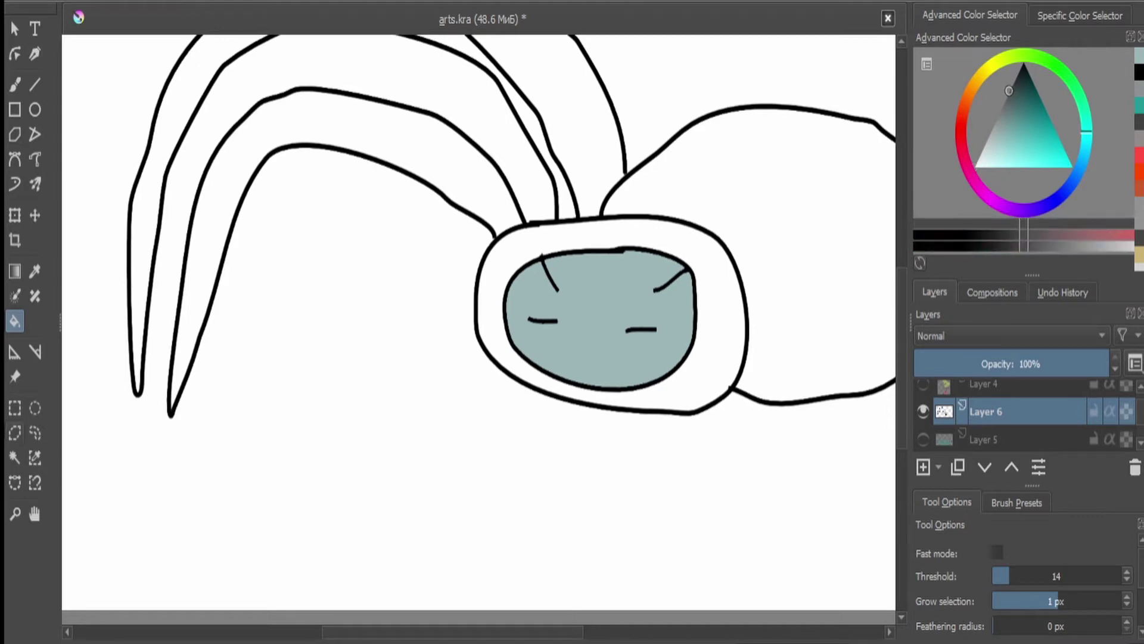
{"action": "left_click", "coordinate": [15, 457]}
{"action": "left_click", "coordinate": [488, 322]}
{"action": "left_click", "coordinate": [804, 268], "text": "shift"}
{"action": "left_click", "coordinate": [15, 321]}
{"action": "left_click", "coordinate": [805, 269]}
{"action": "scroll", "coordinate": [804, 268], "scroll_direction": "down", "scroll_amount": 1}
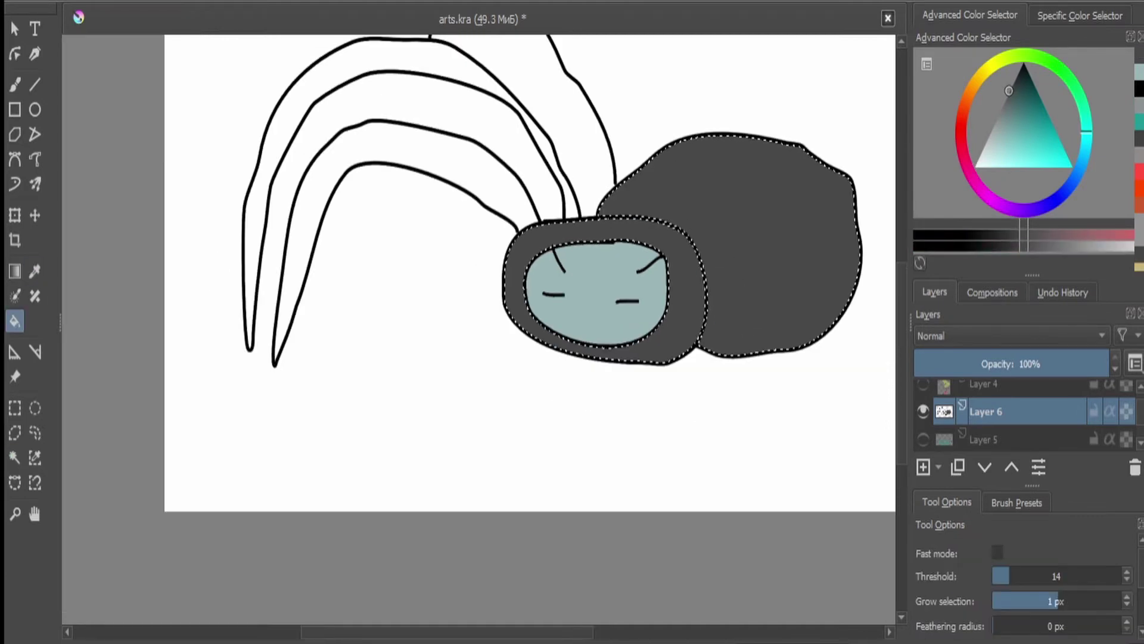
- Select the insides of the two arched front legs and fill both with the dark grey
{"action": "key", "text": "ctrl+shift+a"}
{"action": "left_click", "coordinate": [15, 457]}
{"action": "left_click", "coordinate": [369, 72]}
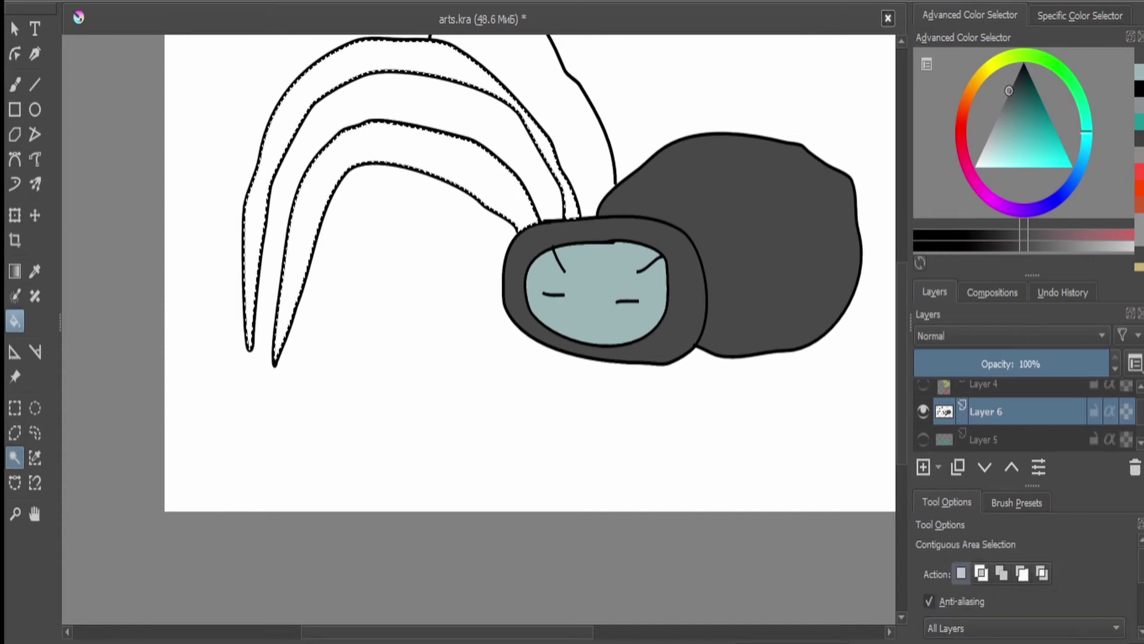
{"action": "left_click", "coordinate": [15, 321]}
{"action": "left_click", "coordinate": [370, 142]}
{"action": "left_click", "coordinate": [369, 55]}
{"action": "key", "text": "ctrl+shift+a"}
- Outline the rest of the third arched leg behind the front two in black, with a pointed lower end and an inner edge
{"action": "left_click", "coordinate": [35, 159]}
{"action": "left_click", "coordinate": [1023, 62]}
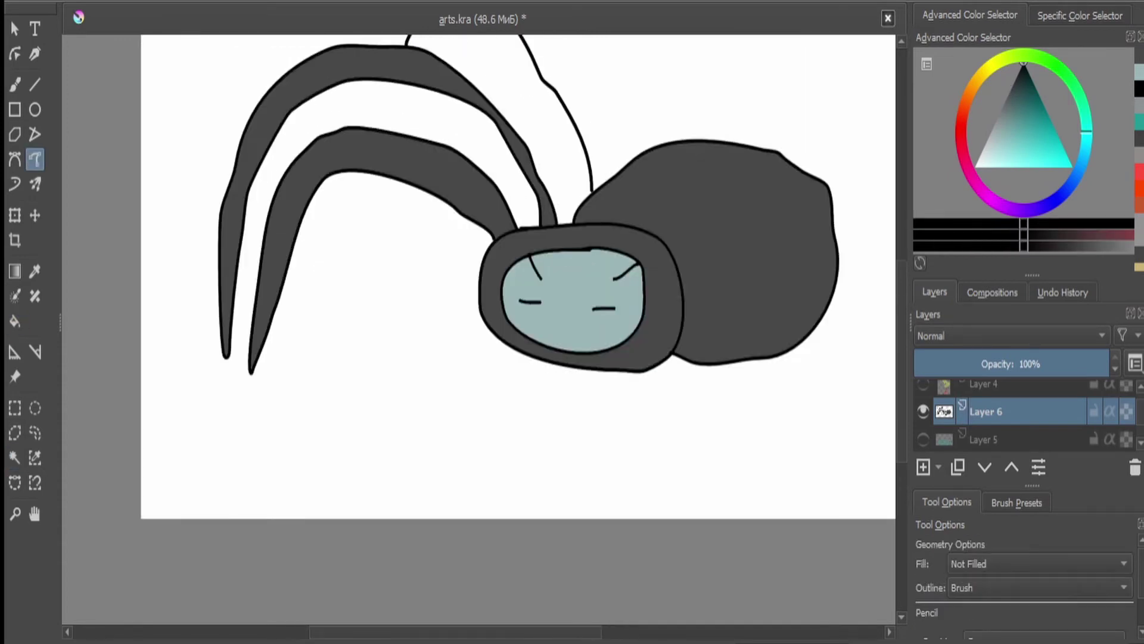
{"action": "mouse_move", "coordinate": [386, 126]}
{"action": "left_mouse_down"}
{"action": "mouse_move", "coordinate": [331, 289]}
{"action": "mouse_move", "coordinate": [374, 271]}
{"action": "left_mouse_up"}
{"action": "left_click_drag", "start_coordinate": [411, 186], "coordinate": [425, 90]}
{"action": "scroll", "coordinate": [425, 89], "scroll_direction": "down", "scroll_amount": 2}
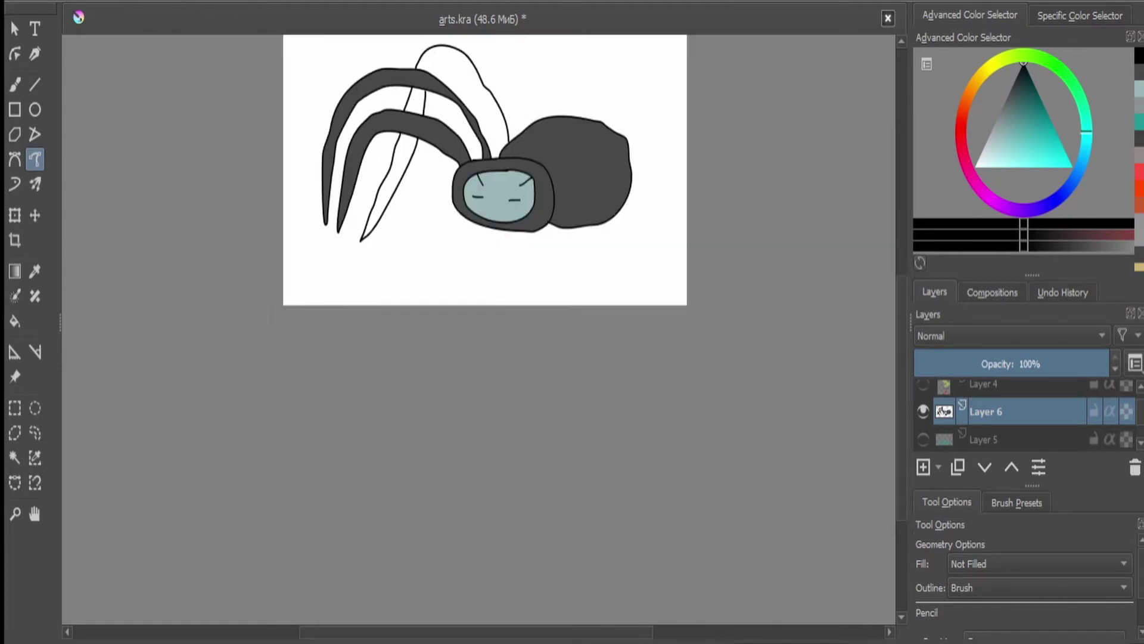
{"action": "scroll", "coordinate": [471, 280], "scroll_direction": "up", "scroll_amount": 2}
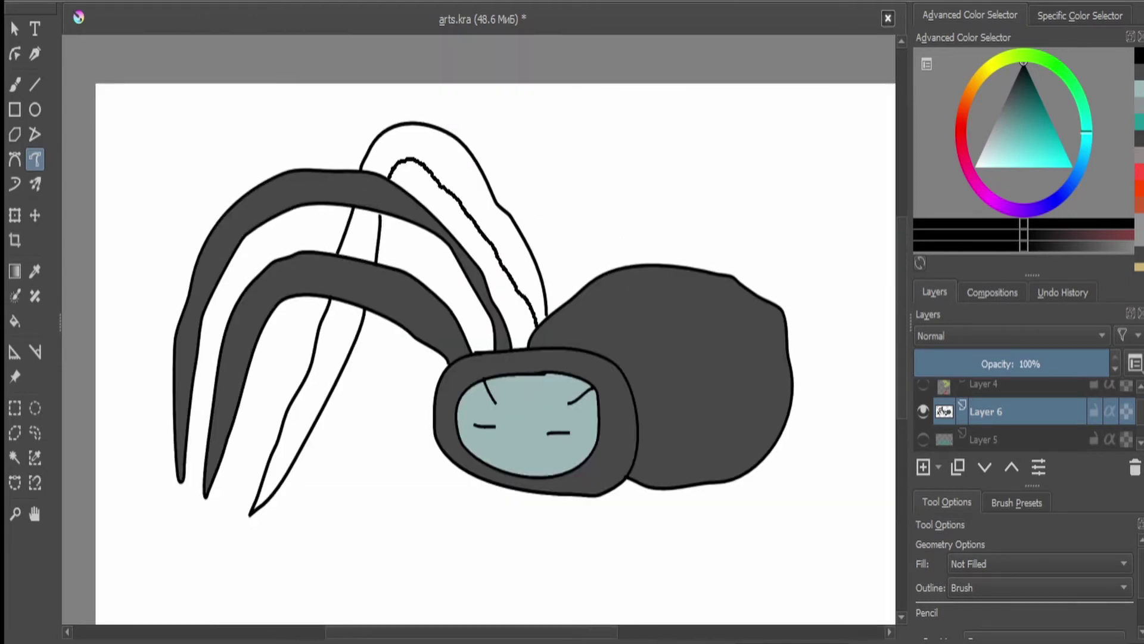
{"action": "scroll", "coordinate": [745, 620], "scroll_direction": "down", "scroll_amount": 2}
{"action": "scroll", "coordinate": [688, 592], "scroll_direction": "up", "scroll_amount": 2}
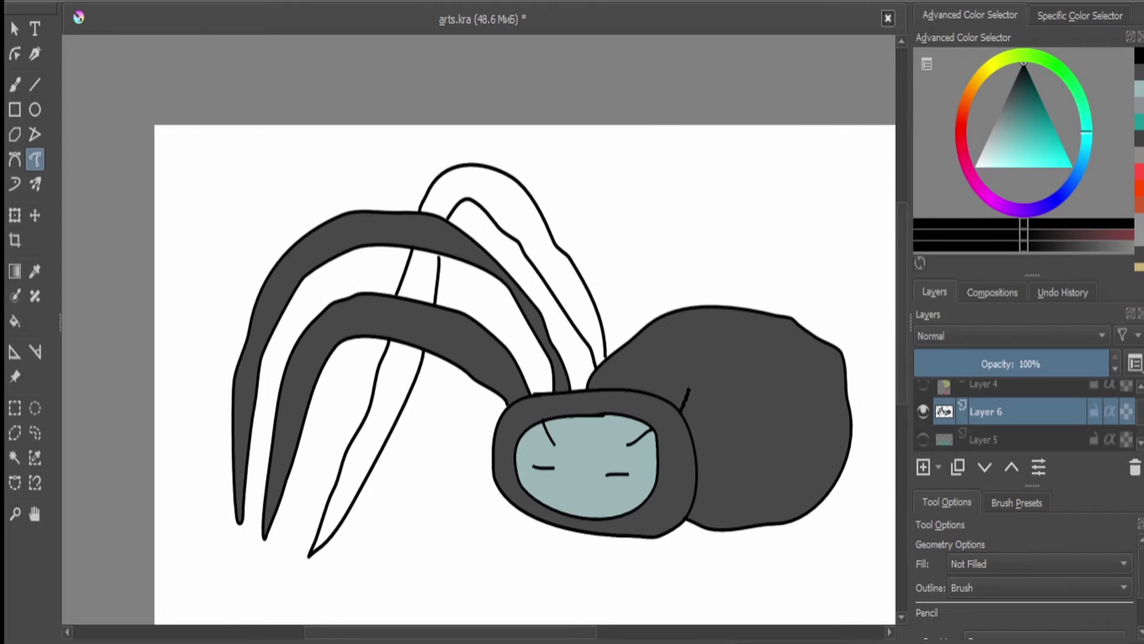
- Draw a sharply bent, pointed leg from the head across the round body, and a second angular leg behind it
{"action": "mouse_move", "coordinate": [689, 388]}
{"action": "left_mouse_down"}
{"action": "mouse_move", "coordinate": [767, 241]}
{"action": "mouse_move", "coordinate": [785, 255]}
{"action": "mouse_move", "coordinate": [803, 580]}
{"action": "mouse_move", "coordinate": [768, 307]}
{"action": "left_mouse_up"}
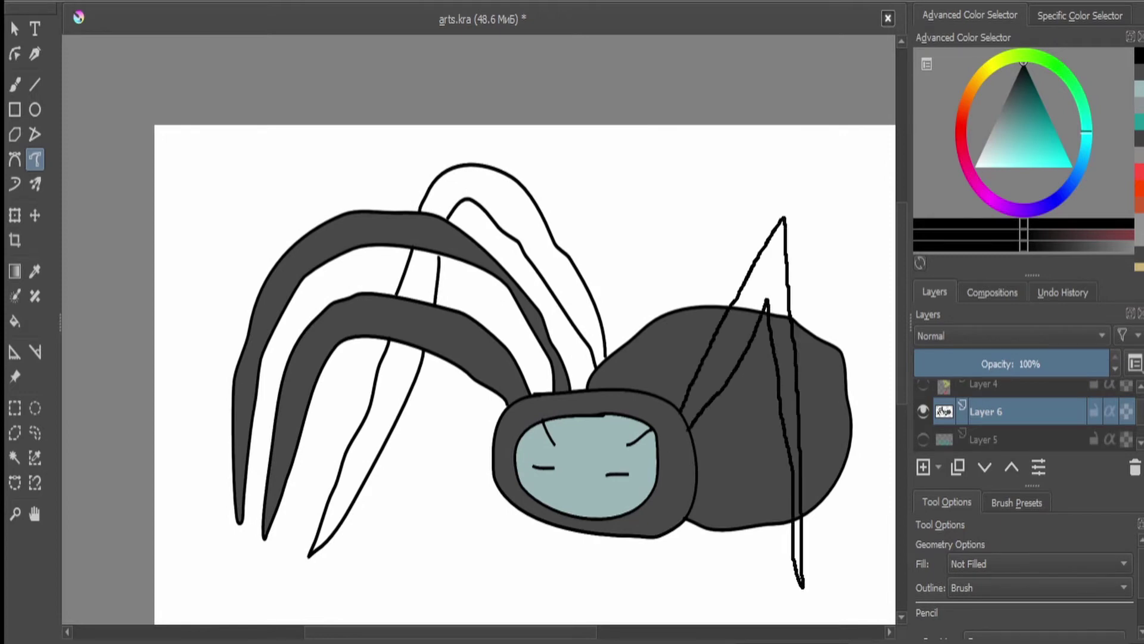
{"action": "scroll", "coordinate": [769, 307], "scroll_direction": "down", "scroll_amount": 1}
{"action": "scroll", "coordinate": [768, 307], "scroll_direction": "up", "scroll_amount": 2}
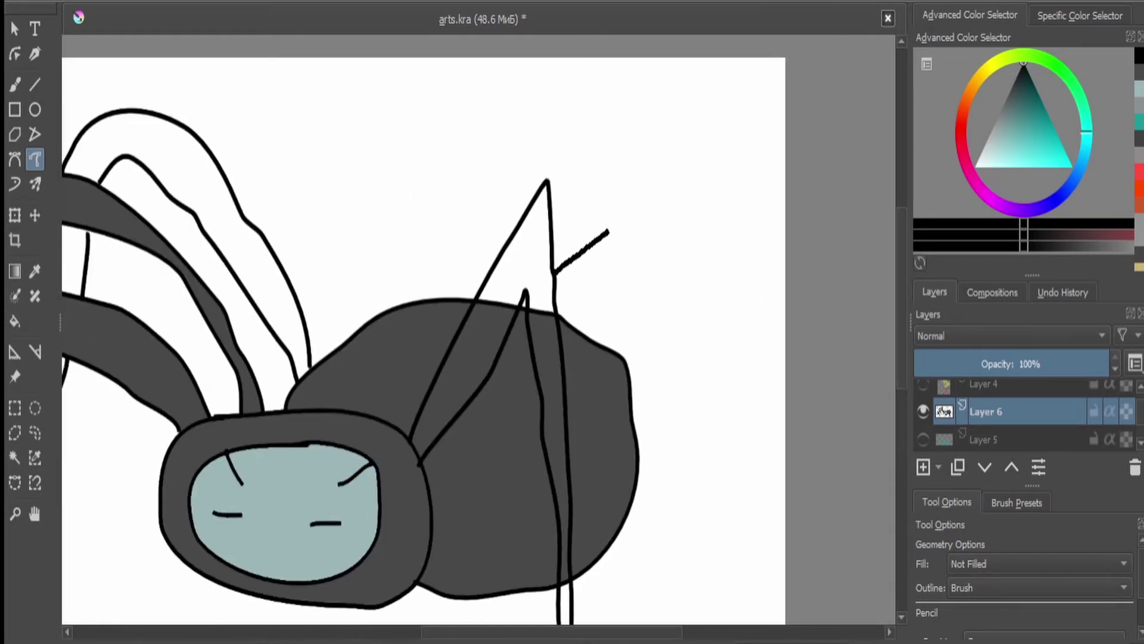
{"action": "mouse_move", "coordinate": [608, 231]}
{"action": "left_mouse_down"}
{"action": "mouse_move", "coordinate": [657, 318]}
{"action": "mouse_move", "coordinate": [666, 541]}
{"action": "mouse_move", "coordinate": [619, 411]}
{"action": "left_mouse_up"}
{"action": "scroll", "coordinate": [666, 596], "scroll_direction": "down", "scroll_amount": 2}
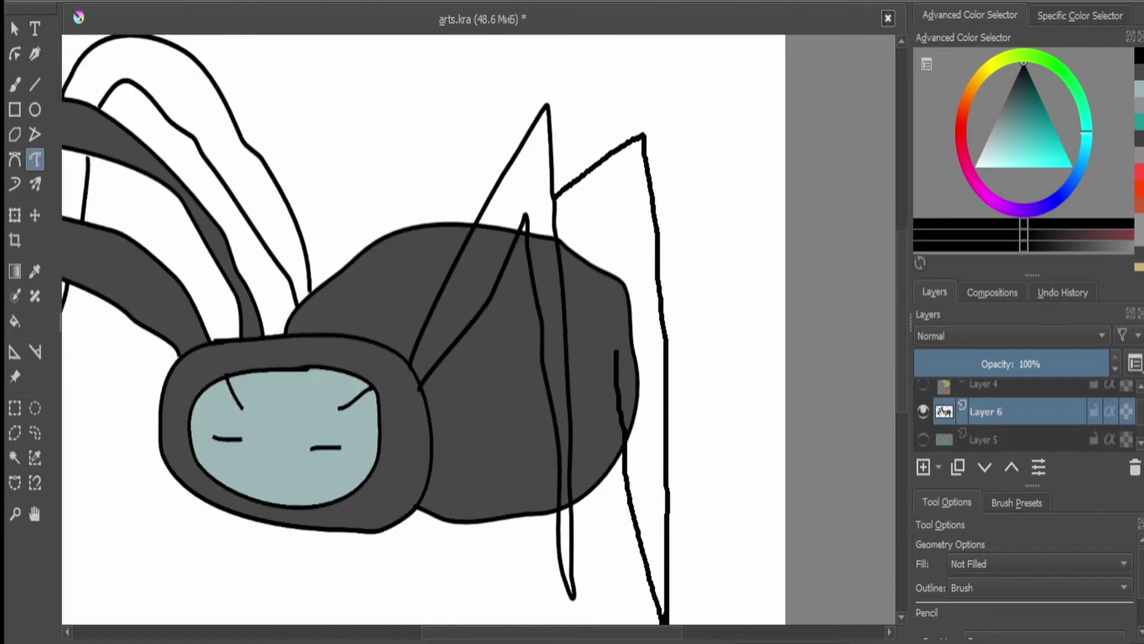
- Finish the inner line of the second right leg and outline the bent third leg behind it in black
{"action": "left_click_drag", "start_coordinate": [617, 352], "coordinate": [561, 238]}
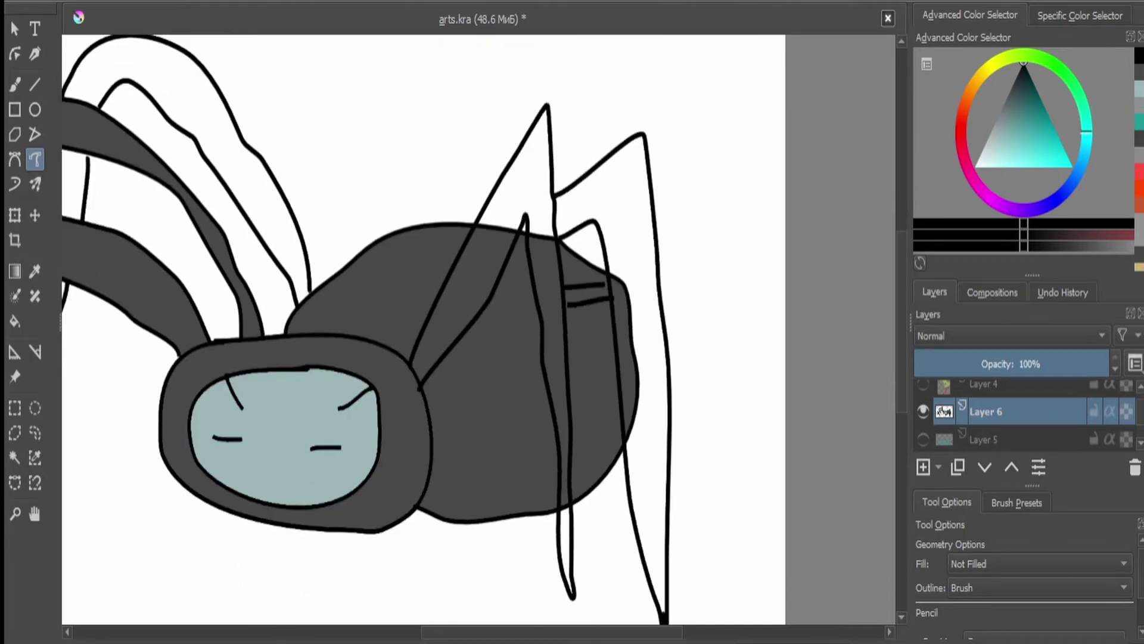
{"action": "mouse_move", "coordinate": [710, 258]}
{"action": "left_mouse_down"}
{"action": "mouse_move", "coordinate": [623, 460]}
{"action": "mouse_move", "coordinate": [632, 546]}
{"action": "mouse_move", "coordinate": [578, 381]}
{"action": "mouse_move", "coordinate": [493, 249]}
{"action": "left_mouse_up"}
{"action": "scroll", "coordinate": [423, 328], "scroll_direction": "down", "scroll_amount": 3}
{"action": "key", "text": "b"}
{"action": "scroll", "coordinate": [513, 453], "scroll_direction": "up", "scroll_amount": 3}
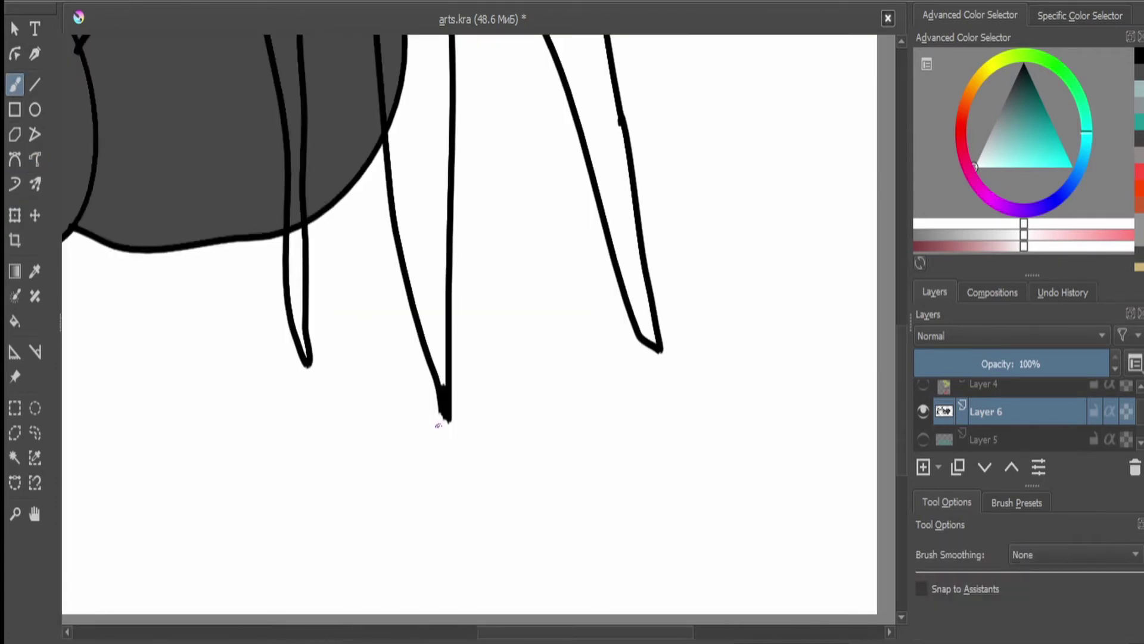
{"action": "key", "text": "b"}
{"action": "scroll", "coordinate": [438, 426], "scroll_direction": "down", "scroll_amount": 3}
{"action": "scroll", "coordinate": [438, 426], "scroll_direction": "up", "scroll_amount": 4}
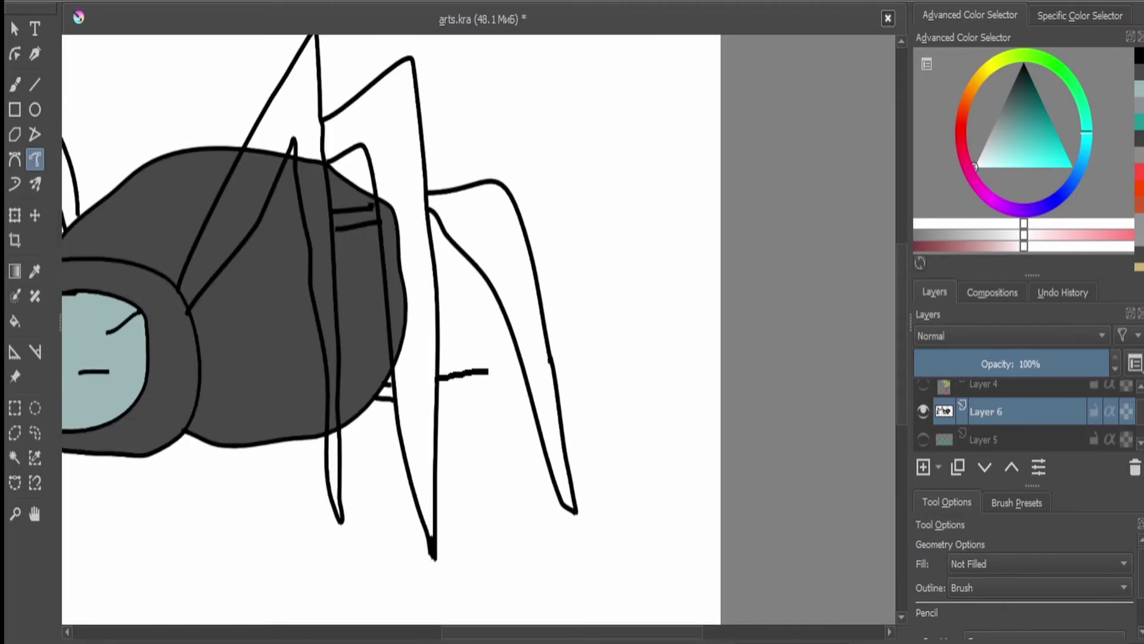
- Outline the fourth right leg in black, extending behind the third leg and bending down to a point
{"action": "mouse_move", "coordinate": [553, 355]}
{"action": "left_mouse_down"}
{"action": "mouse_move", "coordinate": [637, 399]}
{"action": "mouse_move", "coordinate": [678, 564]}
{"action": "mouse_move", "coordinate": [563, 393]}
{"action": "left_mouse_up"}
{"action": "key", "text": "ctrl+z"}
{"action": "left_click_drag", "start_coordinate": [449, 412], "coordinate": [531, 398]}
{"action": "scroll", "coordinate": [388, 328], "scroll_direction": "down", "scroll_amount": 2}
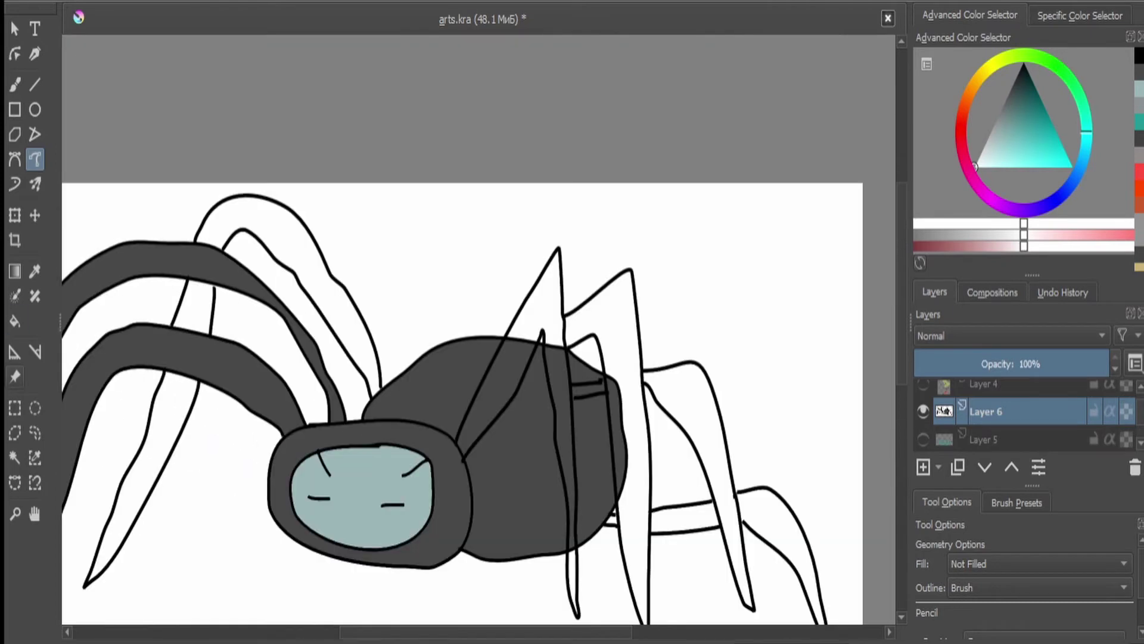
- Close the gap in the outline of the rear left leg between the two front legs with the black brush
{"action": "key", "text": "ctrl+w"}
{"action": "key", "text": "ctrl+shift+a"}
{"action": "scroll", "coordinate": [179, 346], "scroll_direction": "up", "scroll_amount": 3}
{"action": "key", "text": "b"}
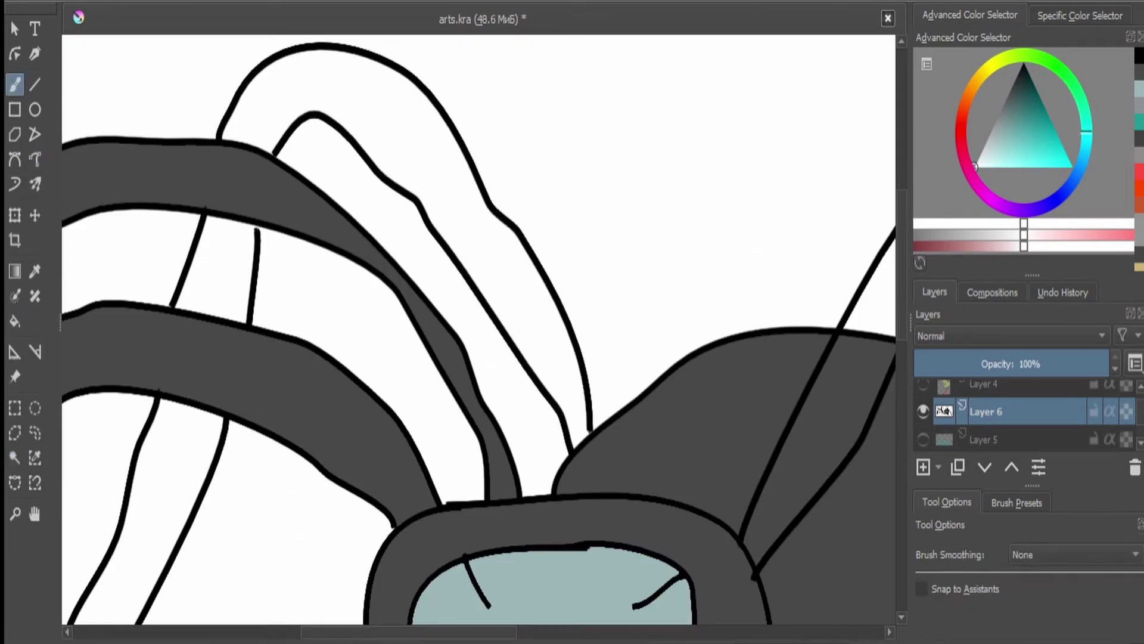
{"action": "key", "text": "d"}
{"action": "scroll", "coordinate": [477, 328], "scroll_direction": "down", "scroll_amount": 3}
{"action": "scroll", "coordinate": [387, 357], "scroll_direction": "up", "scroll_amount": 2}
- Select the unfilled interiors of the rear left leg and the right legs with Contiguous Selection, adding each area
{"action": "key", "text": "ctrl+w"}
{"action": "left_click", "coordinate": [140, 417]}
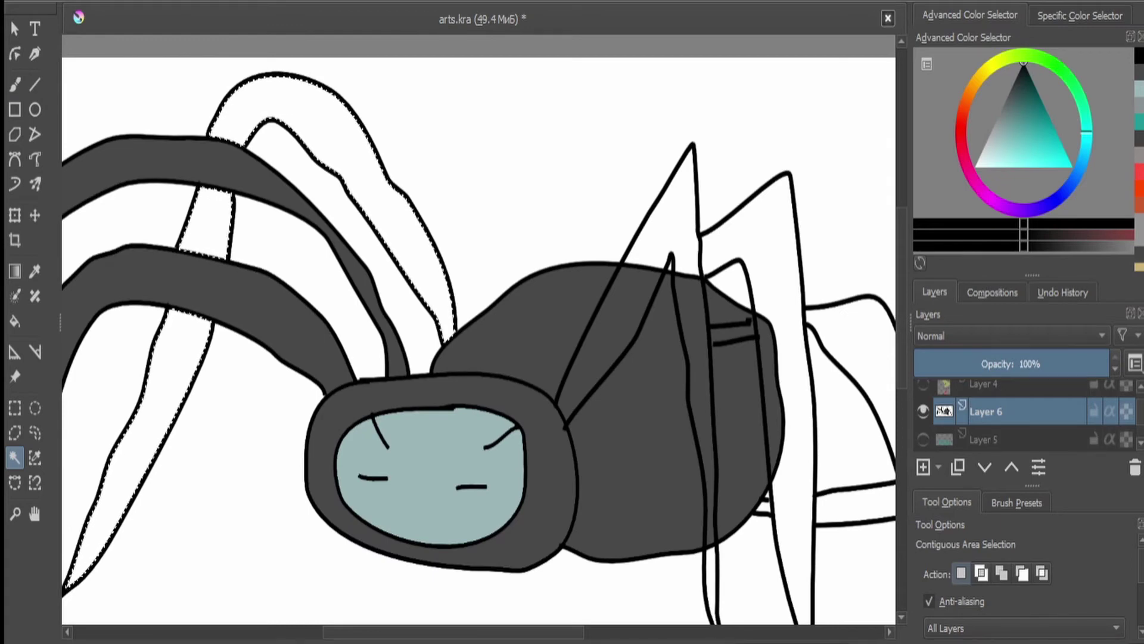
{"action": "scroll", "coordinate": [478, 328], "scroll_direction": "up", "scroll_amount": 2}
{"action": "scroll", "coordinate": [478, 328], "scroll_direction": "down", "scroll_amount": 2}
{"action": "left_click", "coordinate": [429, 214], "text": "shift"}
{"action": "left_click", "coordinate": [488, 239], "text": "shift"}
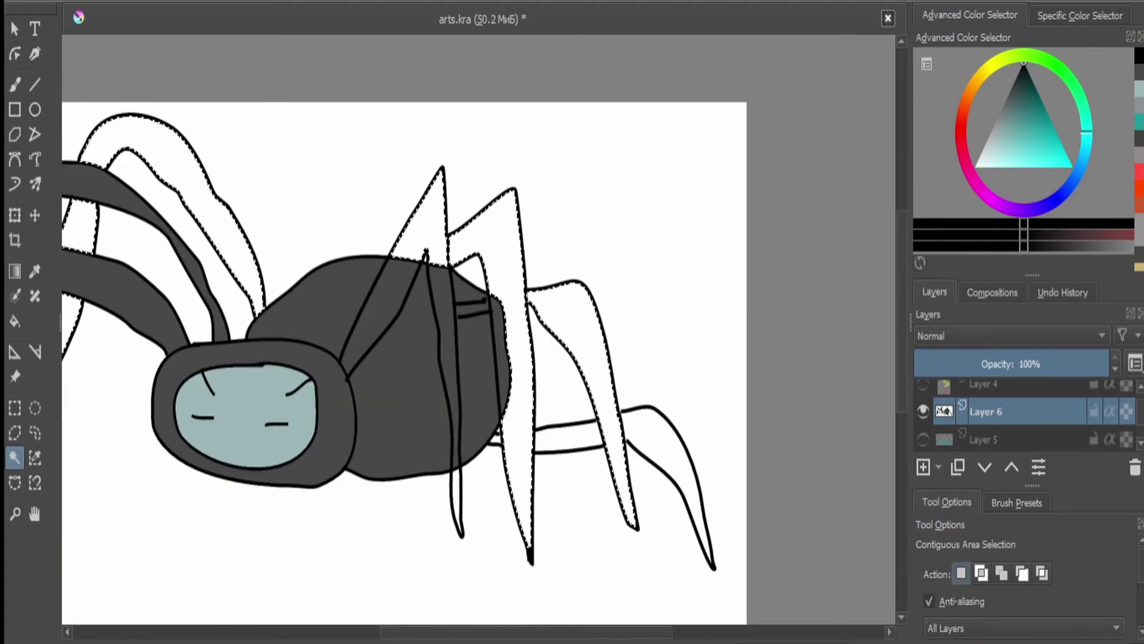
{"action": "left_click", "coordinate": [572, 357], "text": "shift"}
{"action": "scroll", "coordinate": [477, 327], "scroll_direction": "up", "scroll_amount": 2}
{"action": "scroll", "coordinate": [477, 328], "scroll_direction": "down", "scroll_amount": 2}
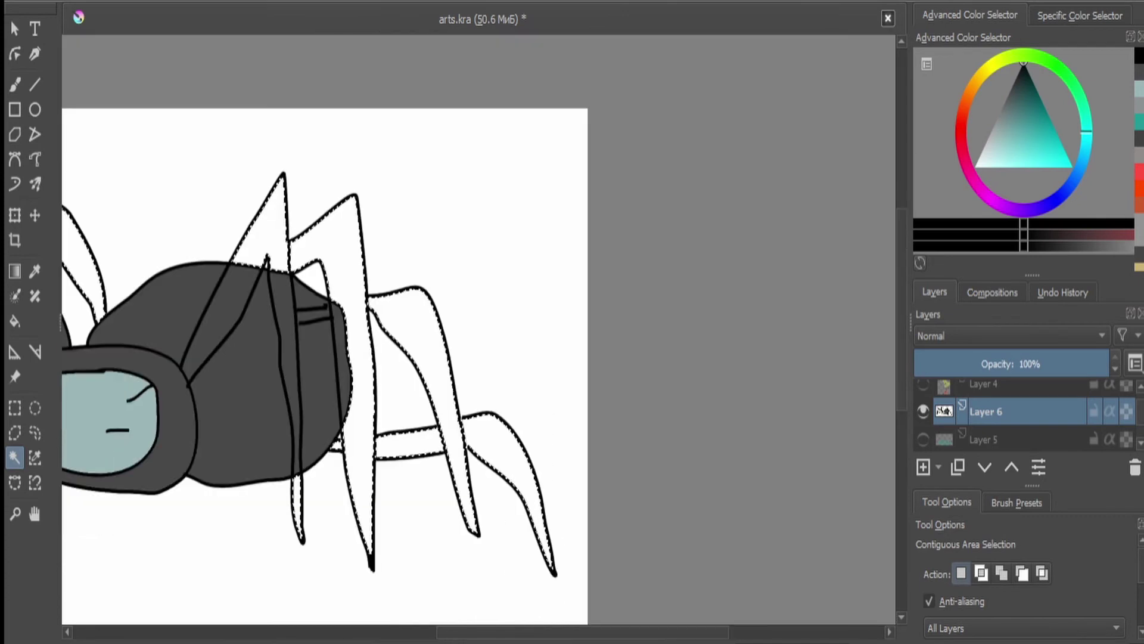
- Fill the selected leg areas with the body's dark grey and clear the selection
{"action": "key", "text": "f"}
{"action": "key", "text": "shift+BackSpace"}
{"action": "scroll", "coordinate": [477, 328], "scroll_direction": "up", "scroll_amount": 3}
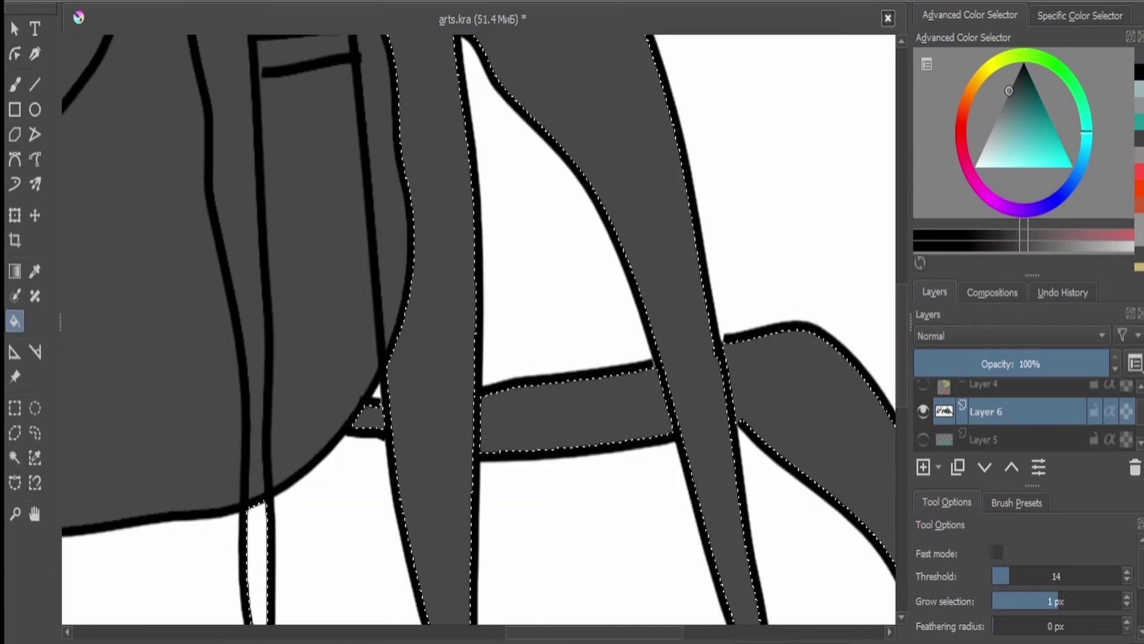
{"action": "scroll", "coordinate": [476, 328], "scroll_direction": "down", "scroll_amount": 5}
{"action": "scroll", "coordinate": [477, 327], "scroll_direction": "up", "scroll_amount": 3}
{"action": "key", "text": "shift+BackSpace"}
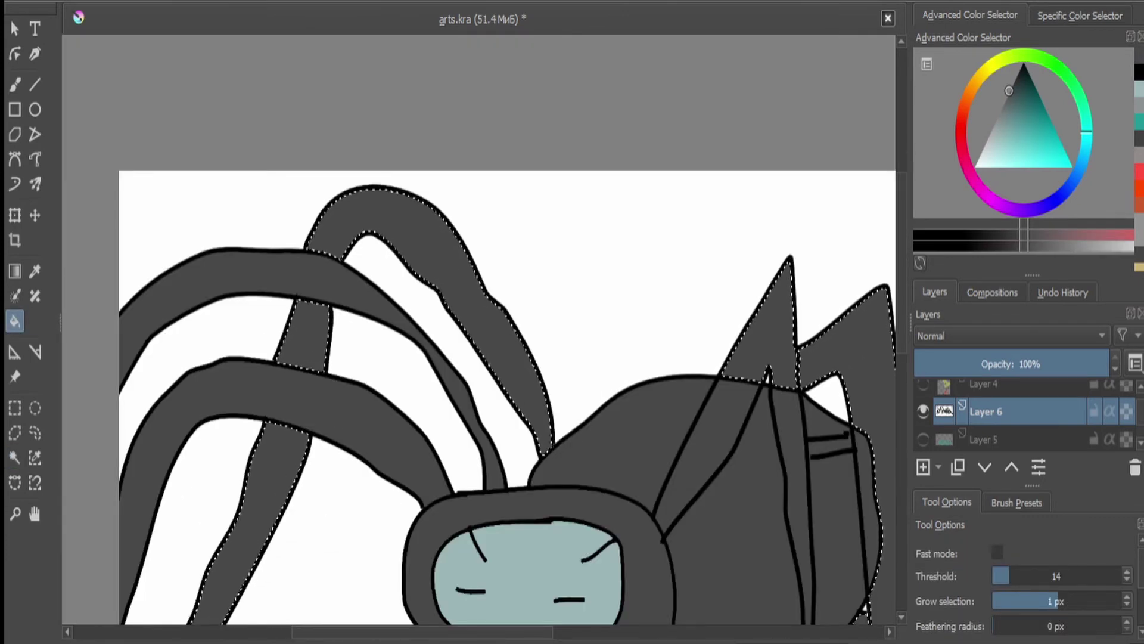
{"action": "key", "text": "ctrl+shift+a"}
{"action": "scroll", "coordinate": [477, 328], "scroll_direction": "down", "scroll_amount": 3}
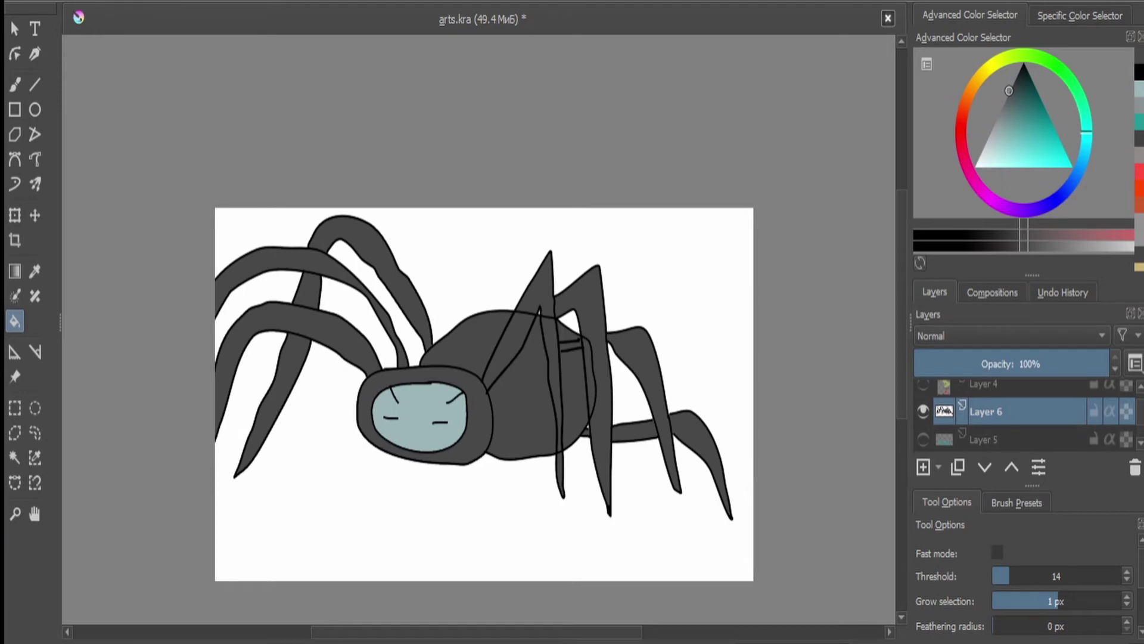
- Paint over the body outline where it crosses the first right leg using the dark grey brush
{"action": "scroll", "coordinate": [587, 353], "scroll_direction": "up", "scroll_amount": 3}
{"action": "key", "text": "b"}
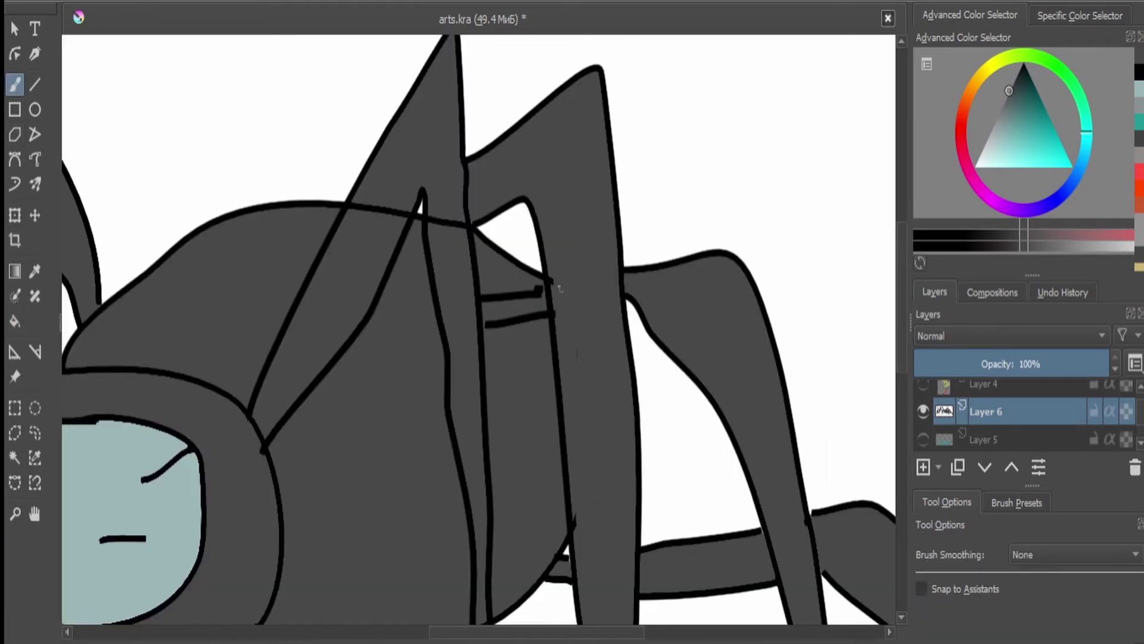
{"action": "scroll", "coordinate": [559, 288], "scroll_direction": "down", "scroll_amount": 3}
{"action": "scroll", "coordinate": [455, 503], "scroll_direction": "up", "scroll_amount": 4}
{"action": "scroll", "coordinate": [565, 486], "scroll_direction": "down", "scroll_amount": 3}
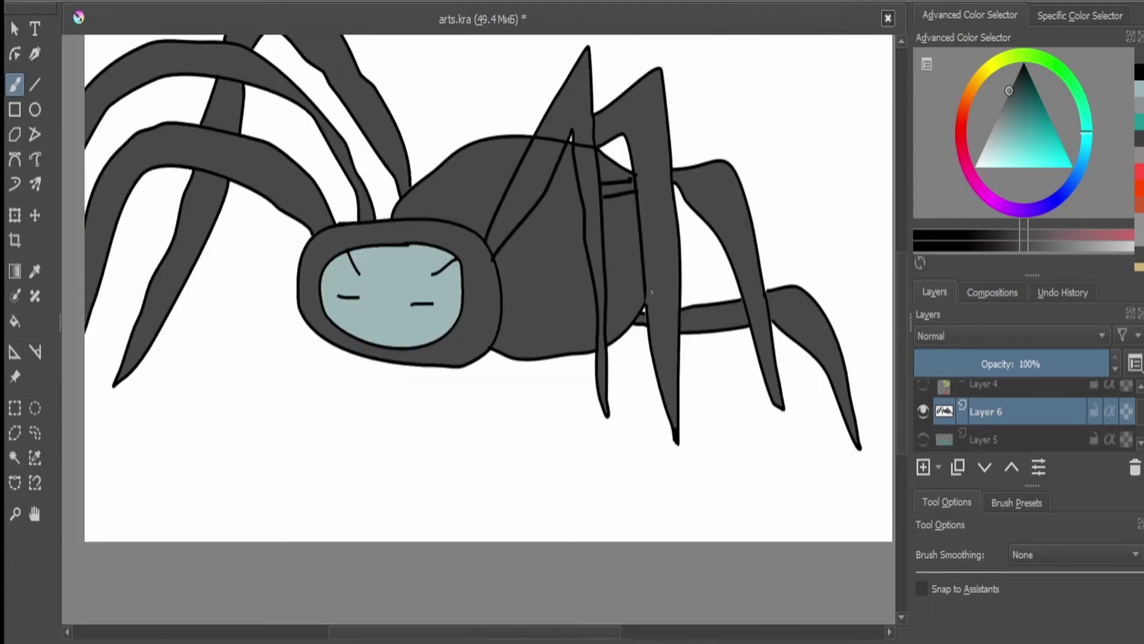
{"action": "scroll", "coordinate": [599, 237], "scroll_direction": "up", "scroll_amount": 4}
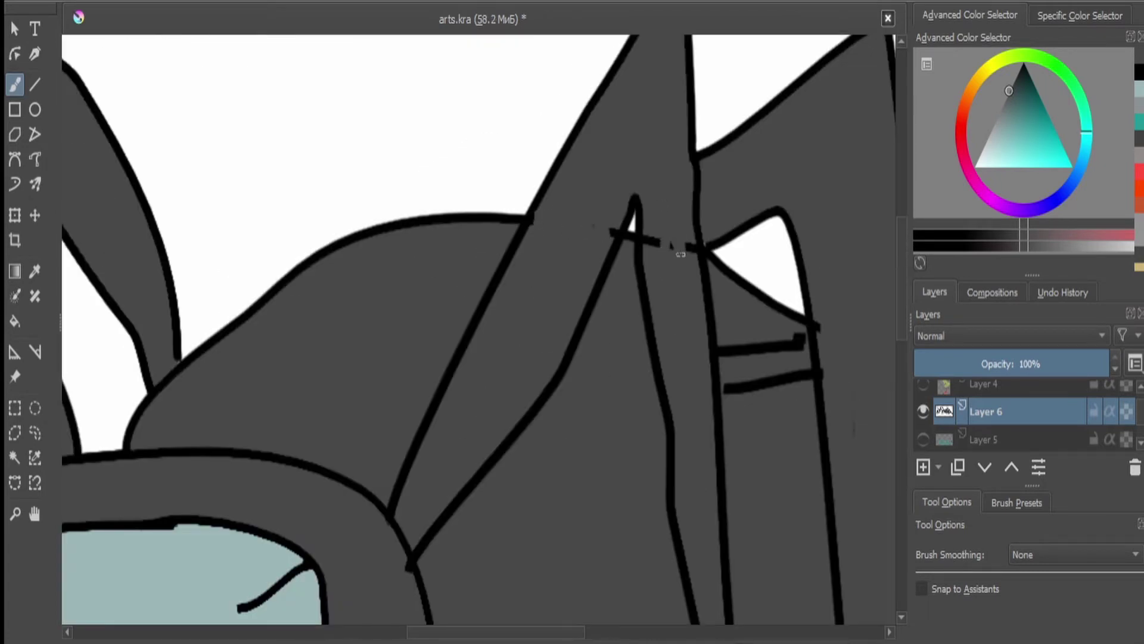
{"action": "scroll", "coordinate": [612, 226], "scroll_direction": "down", "scroll_amount": 4}
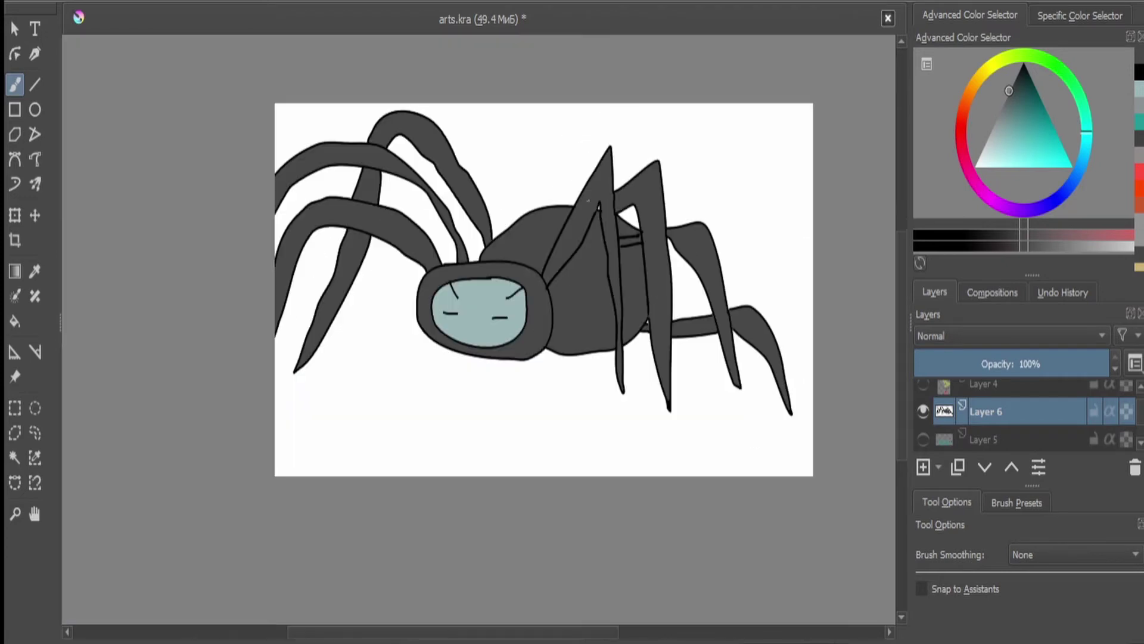
- Outline another bent leg rising from the body's upper edge and passing behind the left legs in black
{"action": "scroll", "coordinate": [590, 201], "scroll_direction": "up", "scroll_amount": 1}
{"action": "key", "text": "shift+b"}
{"action": "scroll", "coordinate": [553, 264], "scroll_direction": "up", "scroll_amount": 4}
{"action": "scroll", "coordinate": [552, 264], "scroll_direction": "down", "scroll_amount": 1}
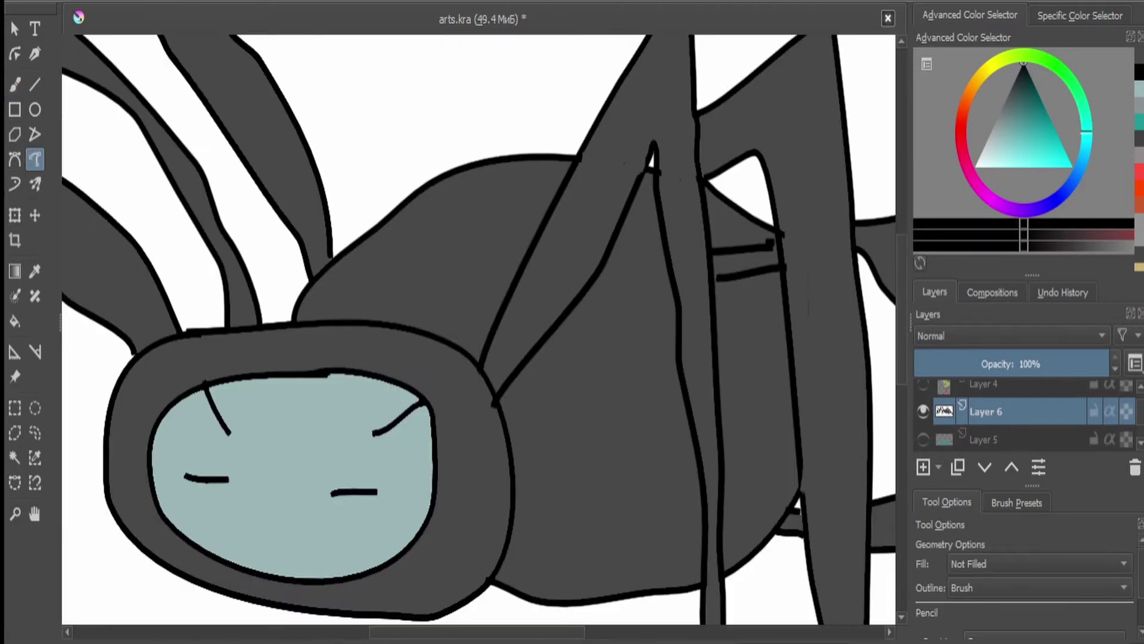
{"action": "scroll", "coordinate": [477, 328], "scroll_direction": "down", "scroll_amount": 4}
{"action": "scroll", "coordinate": [417, 179], "scroll_direction": "up", "scroll_amount": 4}
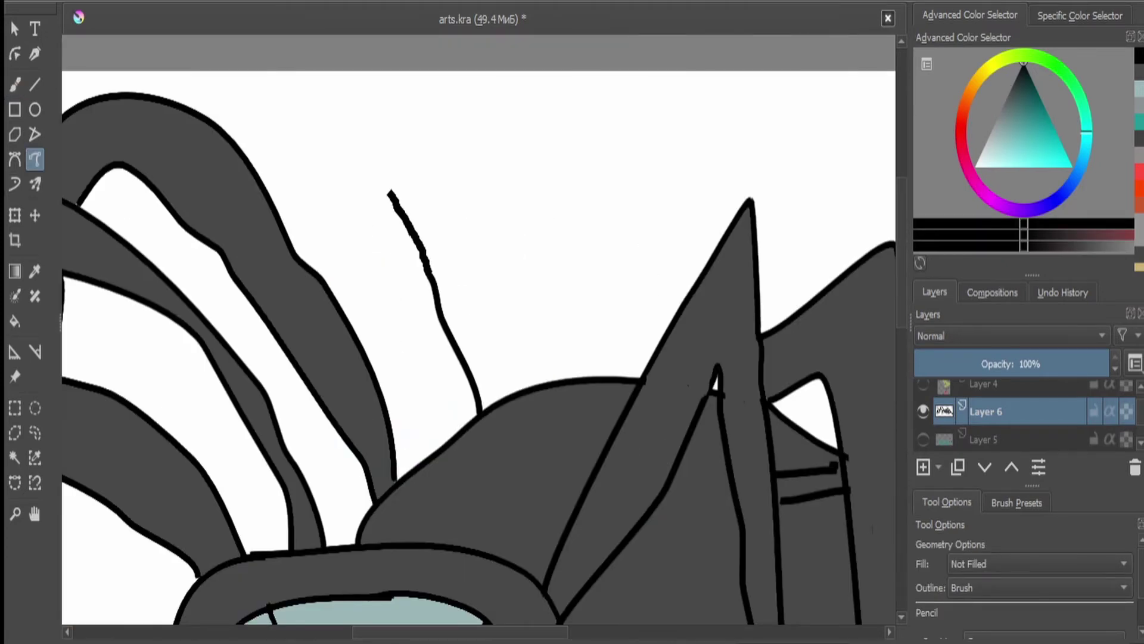
{"action": "left_click_drag", "start_coordinate": [336, 258], "coordinate": [320, 275]}
{"action": "left_click_drag", "start_coordinate": [235, 400], "coordinate": [206, 464]}
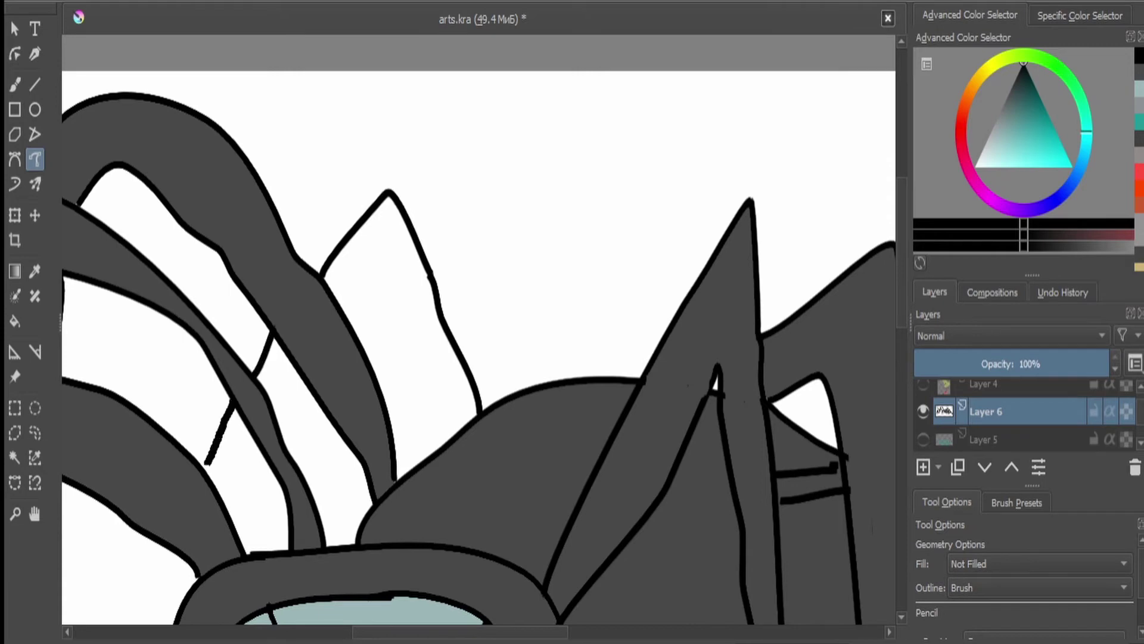
{"action": "left_click_drag", "start_coordinate": [495, 402], "coordinate": [410, 165]}
{"action": "mouse_move", "coordinate": [501, 398]}
{"action": "left_mouse_down"}
{"action": "mouse_move", "coordinate": [364, 170]}
{"action": "mouse_move", "coordinate": [285, 225]}
{"action": "left_mouse_up"}
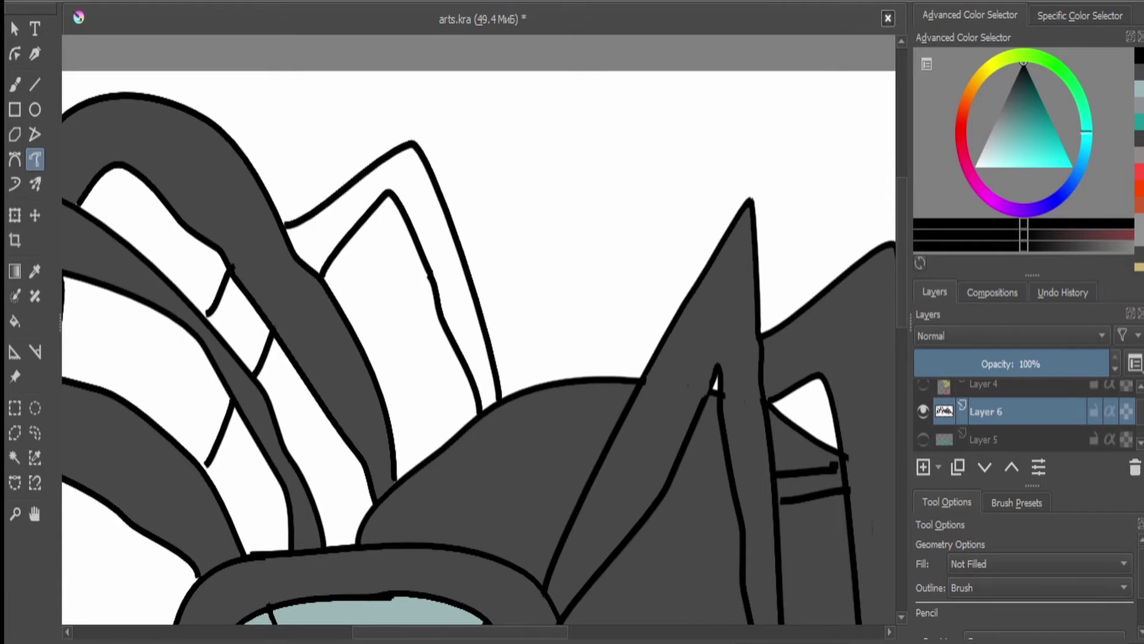
- Select the visible interior sections of the new left leg and fill them with dark grey
{"action": "left_click", "coordinate": [15, 458]}
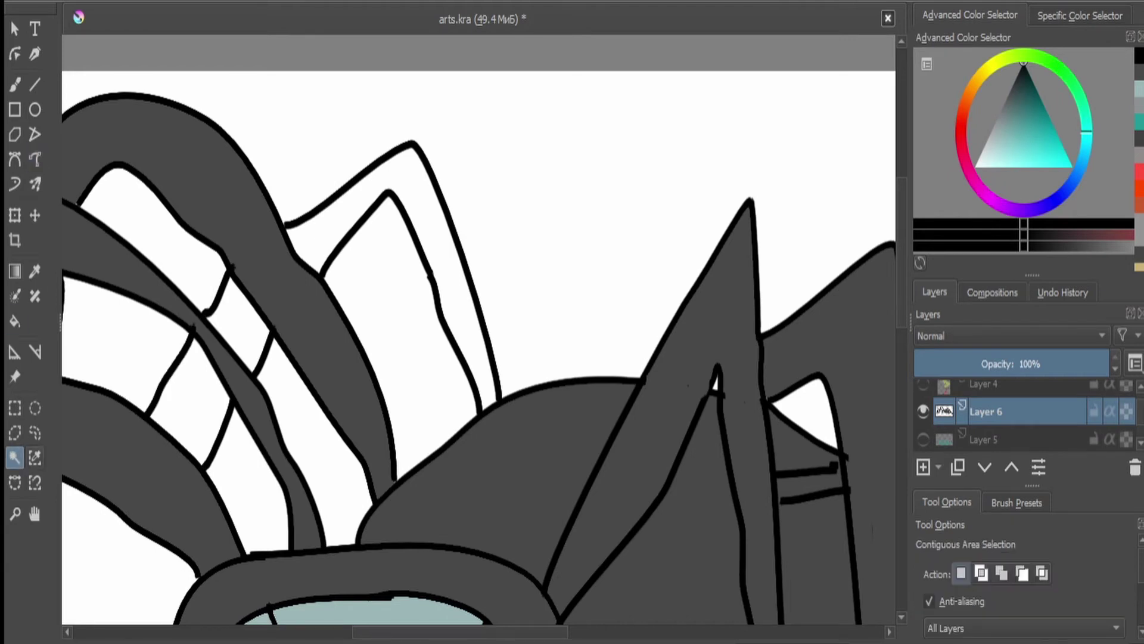
{"action": "key", "text": "f"}
{"action": "key", "text": "shift+BackSpace"}
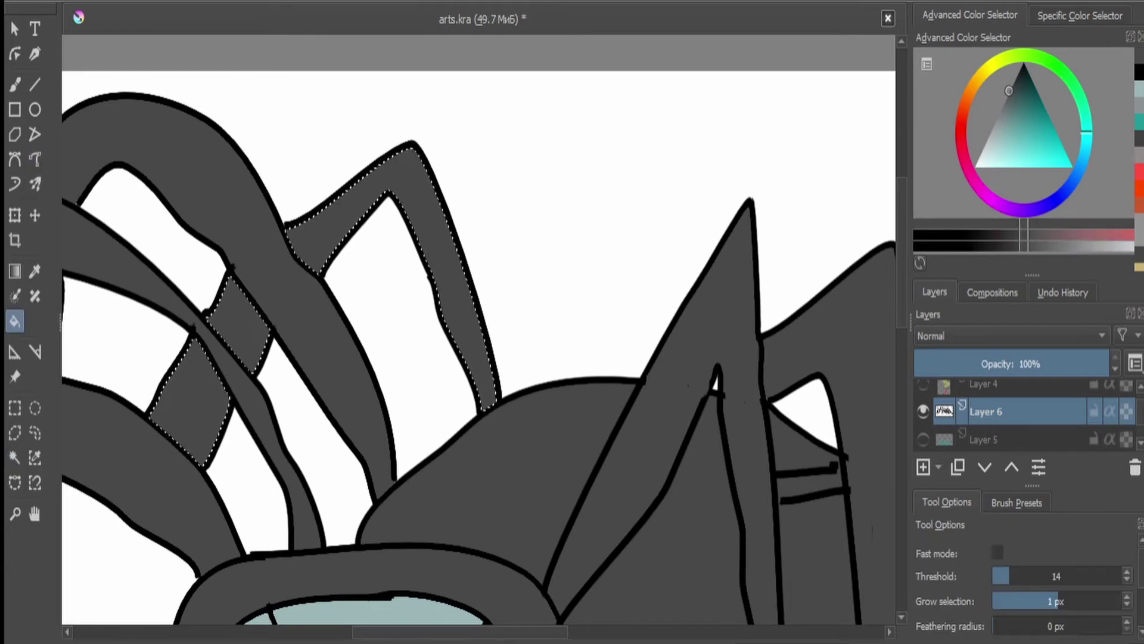
{"action": "key", "text": "minus"}
- Draw the new left leg's pointed tip below the front leg beside the head and fill it with dark grey
{"action": "scroll", "coordinate": [298, 376], "scroll_direction": "up", "scroll_amount": 2}
{"action": "left_click", "coordinate": [35, 159]}
{"action": "key", "text": "d"}
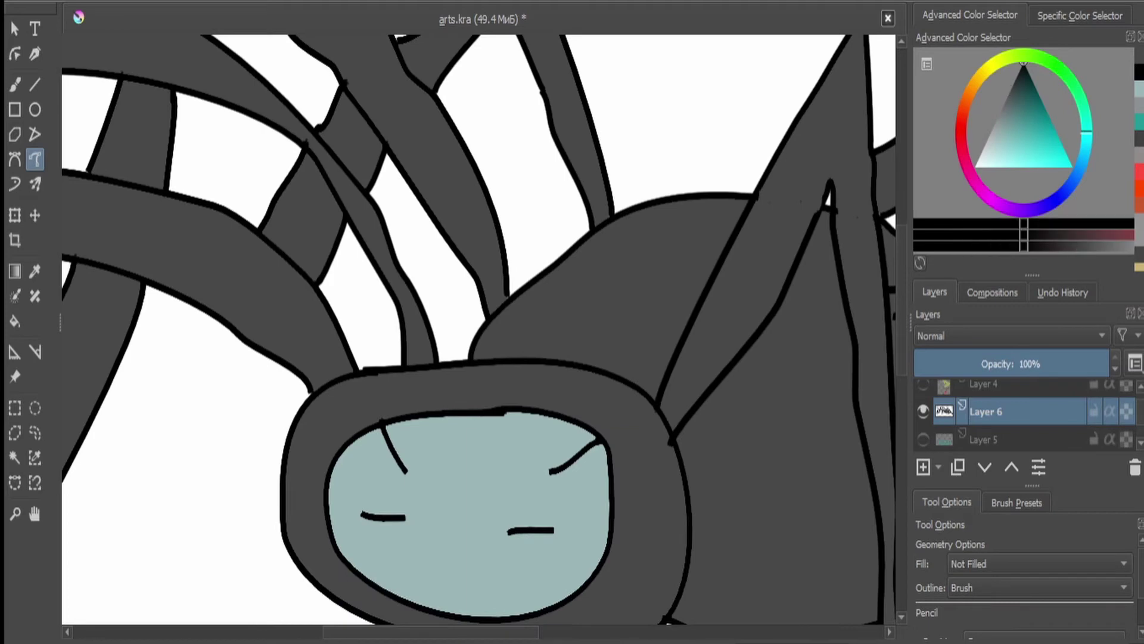
{"action": "mouse_move", "coordinate": [225, 325]}
{"action": "left_mouse_down"}
{"action": "mouse_move", "coordinate": [250, 465]}
{"action": "mouse_move", "coordinate": [283, 367]}
{"action": "left_mouse_up"}
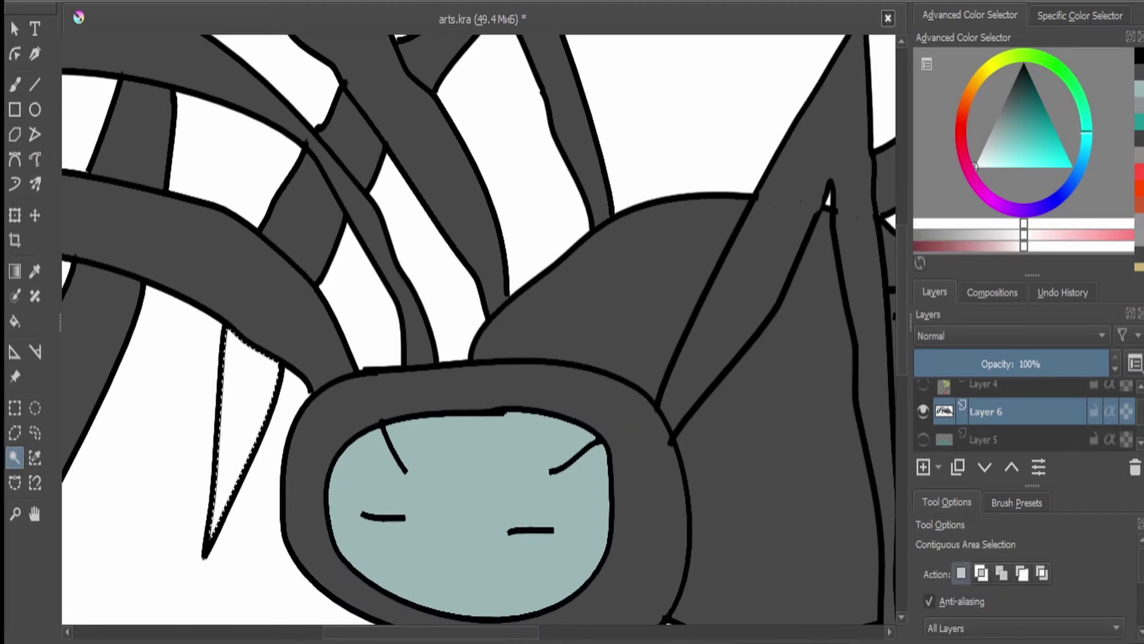
{"action": "left_click", "coordinate": [250, 441]}
{"action": "key", "text": "f"}
{"action": "key", "text": "shift+BackSpace"}
{"action": "key", "text": "minus"}
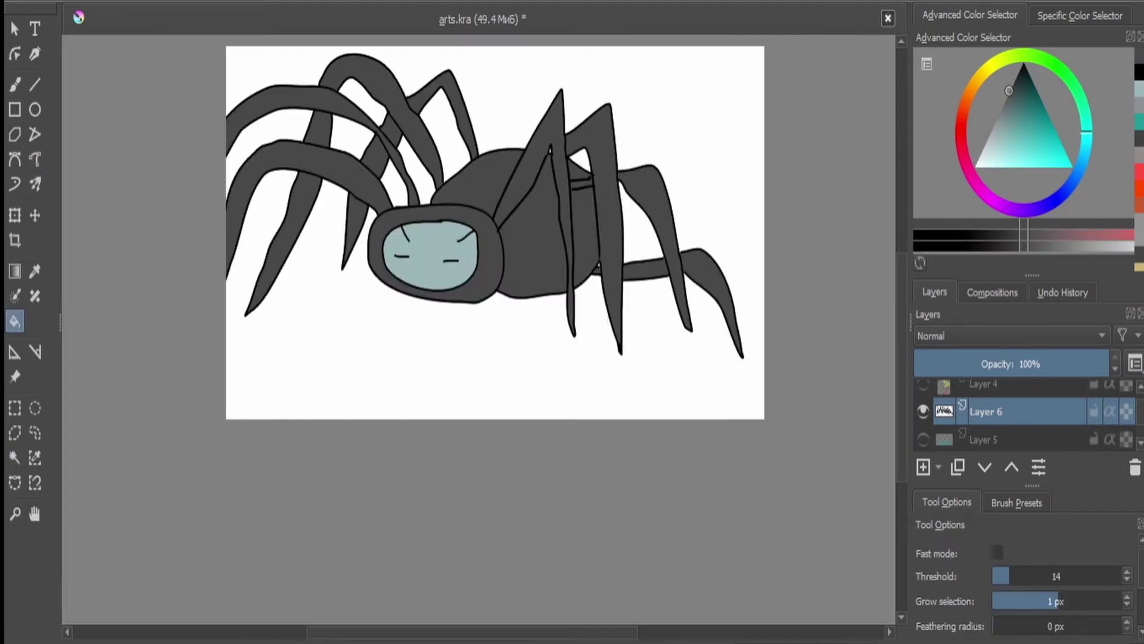
- Scale the whole spider down with the Transform tool and move it up within the canvas
{"action": "scroll", "coordinate": [495, 232], "scroll_direction": "up", "scroll_amount": 1}
{"action": "key", "text": "minus"}
{"action": "key", "text": "ctrl+t"}
{"action": "left_click_drag", "start_coordinate": [715, 84], "coordinate": [618, 158]}
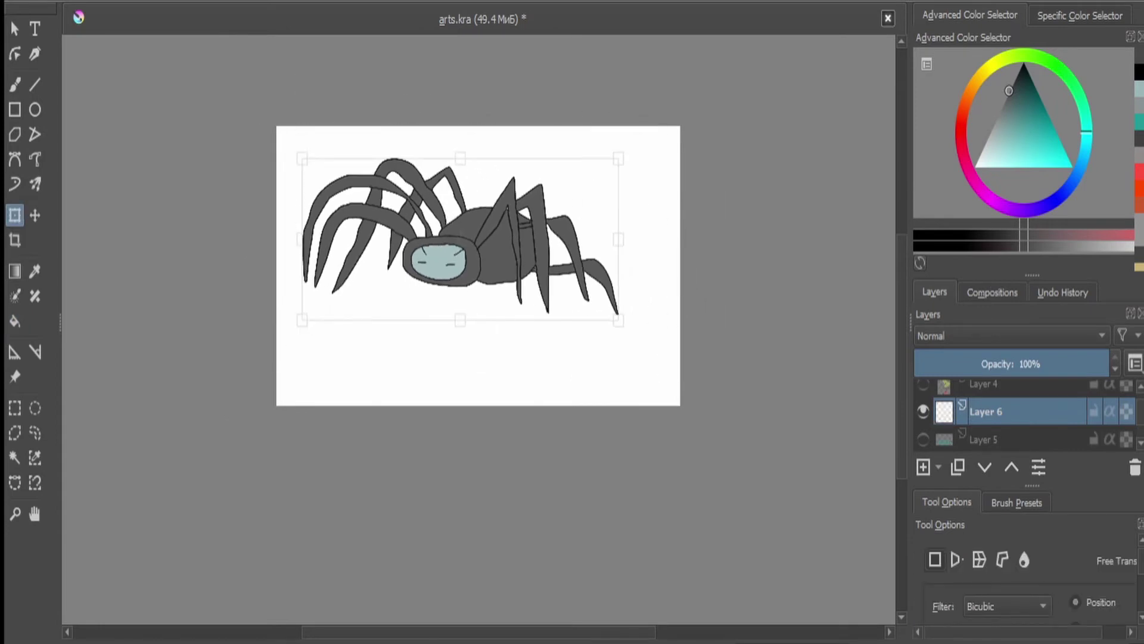
{"action": "left_click_drag", "start_coordinate": [460, 239], "coordinate": [483, 207]}
{"action": "key", "text": "Return"}
- Outline a curved trunk hanging from the underside of the head, ending in a wider rounded tip
{"action": "scroll", "coordinate": [406, 260], "scroll_direction": "up", "scroll_amount": 5}
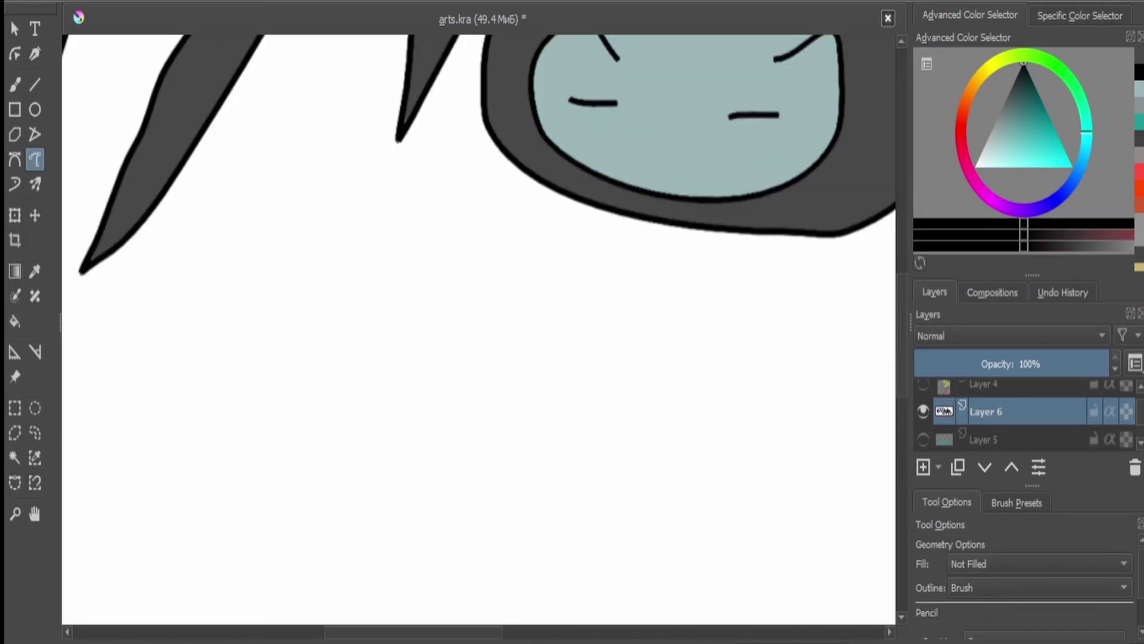
{"action": "mouse_move", "coordinate": [619, 212]}
{"action": "left_mouse_down"}
{"action": "mouse_move", "coordinate": [547, 377]}
{"action": "mouse_move", "coordinate": [490, 462]}
{"action": "left_mouse_up"}
{"action": "scroll", "coordinate": [714, 383], "scroll_direction": "up", "scroll_amount": 2}
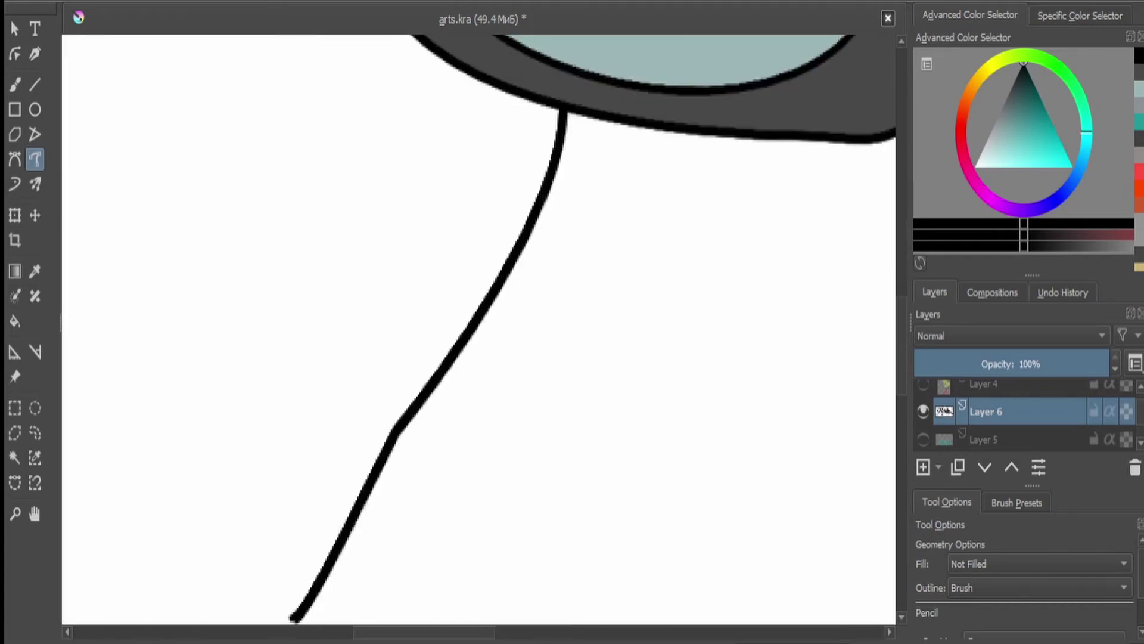
{"action": "left_click_drag", "start_coordinate": [679, 120], "coordinate": [532, 567]}
{"action": "scroll", "coordinate": [477, 328], "scroll_direction": "down", "scroll_amount": 5}
{"action": "scroll", "coordinate": [477, 328], "scroll_direction": "up", "scroll_amount": 4}
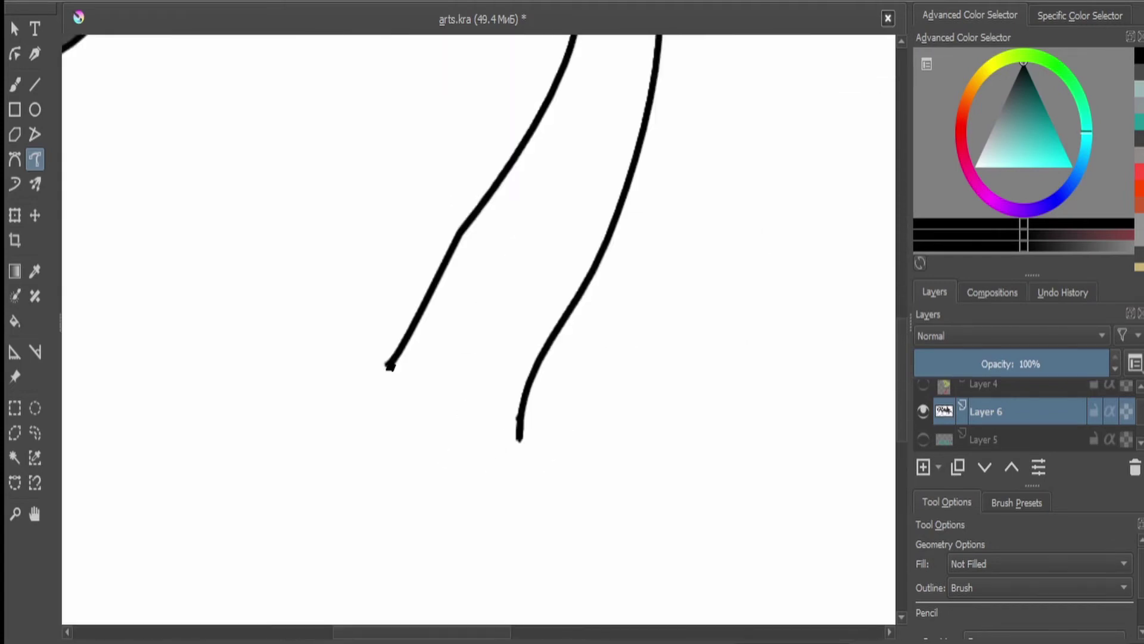
{"action": "left_click_drag", "start_coordinate": [390, 366], "coordinate": [375, 429]}
{"action": "mouse_move", "coordinate": [518, 440]}
{"action": "left_mouse_down"}
{"action": "mouse_move", "coordinate": [522, 477]}
{"action": "mouse_move", "coordinate": [565, 566]}
{"action": "left_mouse_up"}
{"action": "scroll", "coordinate": [519, 477], "scroll_direction": "down", "scroll_amount": 1}
{"action": "scroll", "coordinate": [565, 567], "scroll_direction": "up", "scroll_amount": 2}
{"action": "mouse_move", "coordinate": [595, 352]}
{"action": "left_mouse_down"}
{"action": "mouse_move", "coordinate": [556, 435]}
{"action": "mouse_move", "coordinate": [286, 444]}
{"action": "mouse_move", "coordinate": [249, 221]}
{"action": "left_mouse_up"}
- Draw two pointed claws hanging from the rounded end of the trunk
{"action": "scroll", "coordinate": [534, 256], "scroll_direction": "down", "scroll_amount": 4}
{"action": "left_click_drag", "start_coordinate": [515, 301], "coordinate": [515, 350]}
{"action": "left_click_drag", "start_coordinate": [495, 303], "coordinate": [492, 334]}
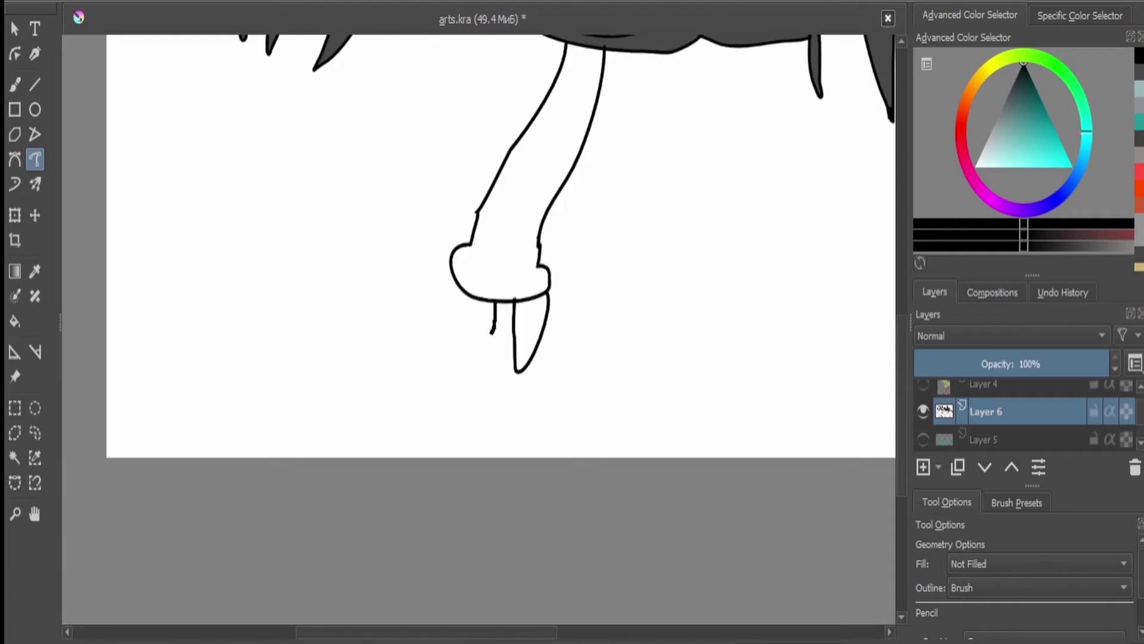
{"action": "scroll", "coordinate": [494, 260], "scroll_direction": "down", "scroll_amount": 2}
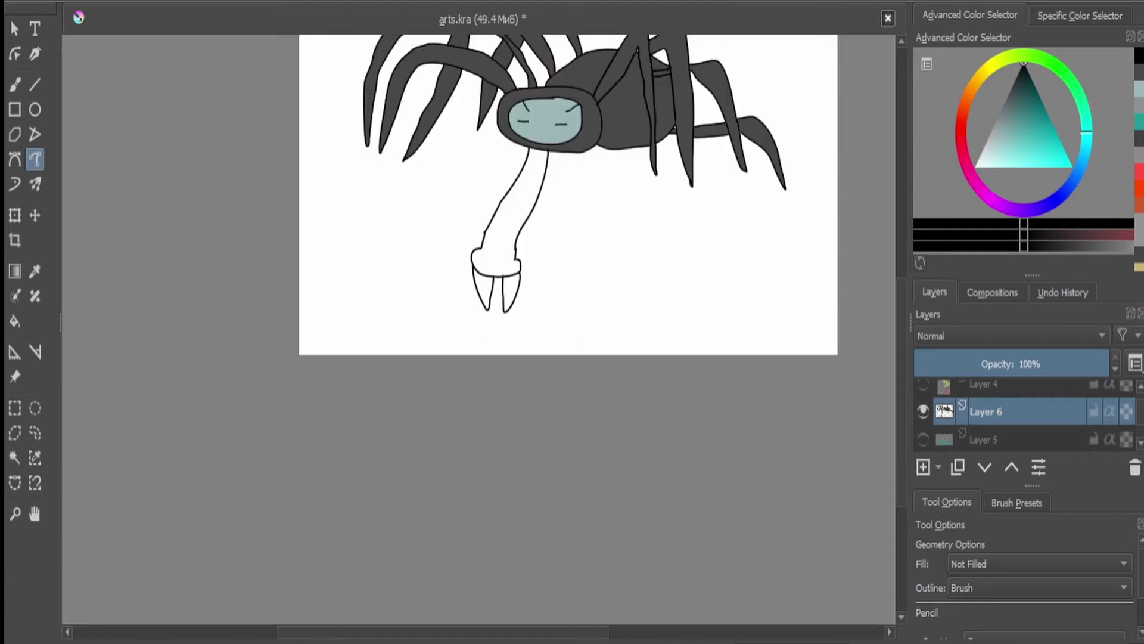
- Add short bristle lines along both sides of the trunk in black
{"action": "scroll", "coordinate": [542, 149], "scroll_direction": "up", "scroll_amount": 3}
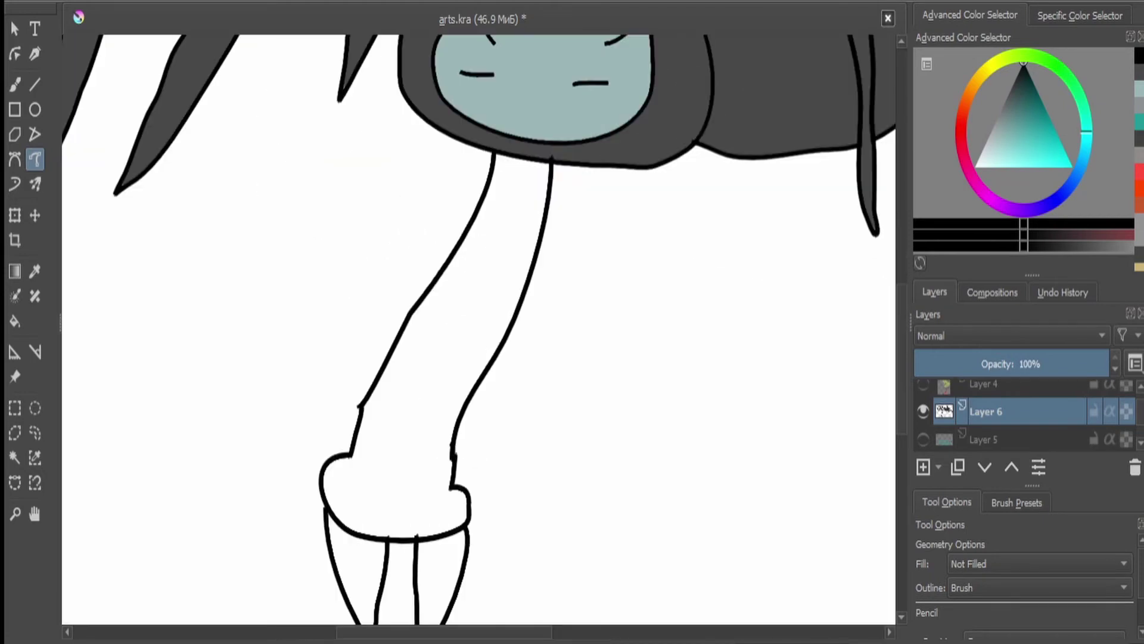
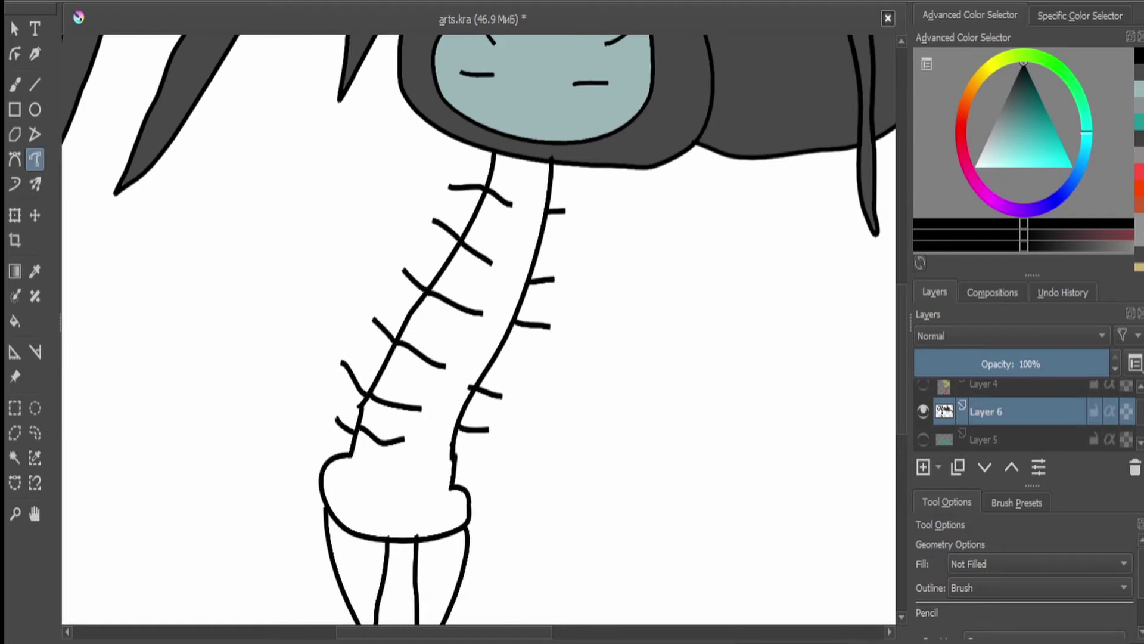
{"action": "scroll", "coordinate": [477, 327], "scroll_direction": "down", "scroll_amount": 3}
{"action": "scroll", "coordinate": [465, 452], "scroll_direction": "up", "scroll_amount": 5}
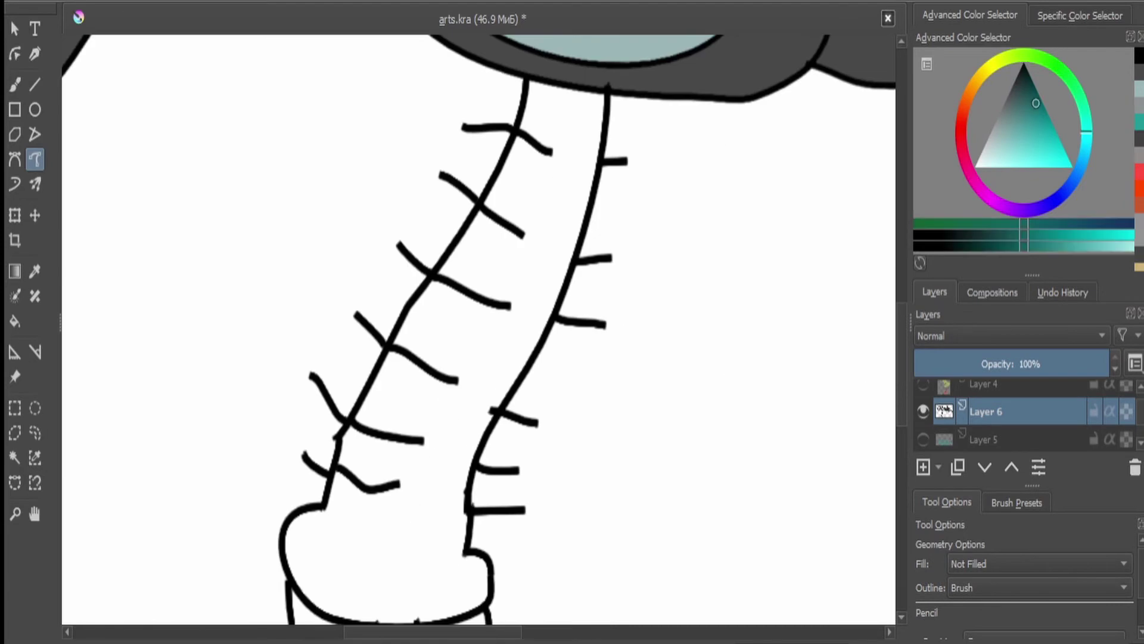
- Fill the trunk with slate blue and fill both of its claws
{"action": "key", "text": "f"}
{"action": "left_click", "coordinate": [495, 286]}
{"action": "scroll", "coordinate": [495, 287], "scroll_direction": "down", "scroll_amount": 5}
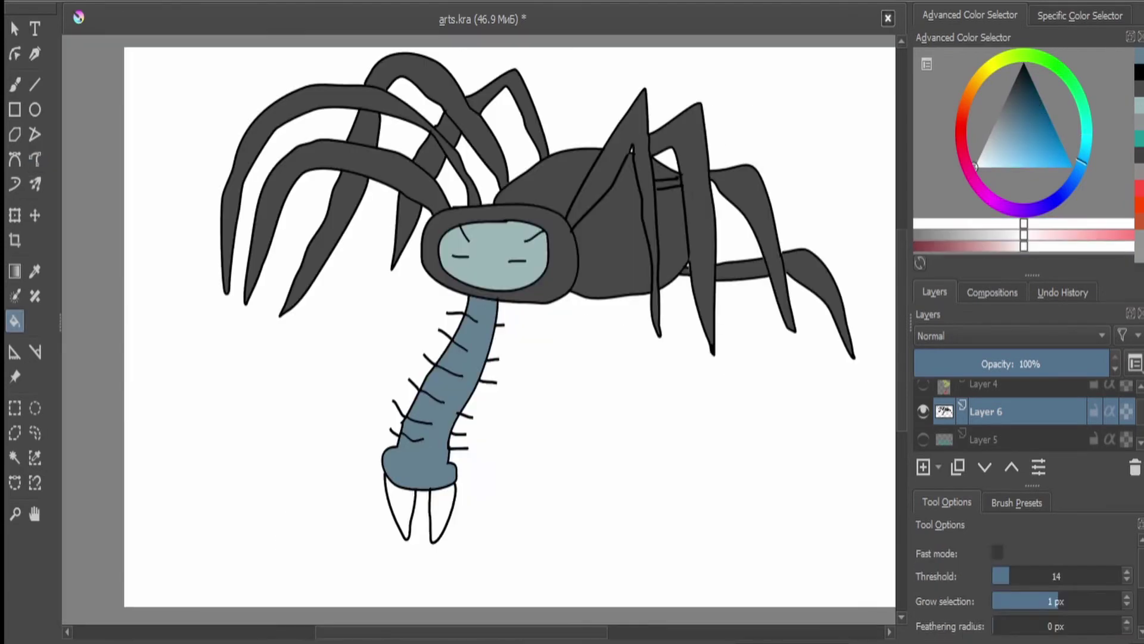
{"action": "left_click", "coordinate": [441, 513]}
{"action": "left_click", "coordinate": [401, 506]}
{"action": "scroll", "coordinate": [400, 506], "scroll_direction": "down", "scroll_amount": 2}
{"action": "scroll", "coordinate": [465, 412], "scroll_direction": "up", "scroll_amount": 2}
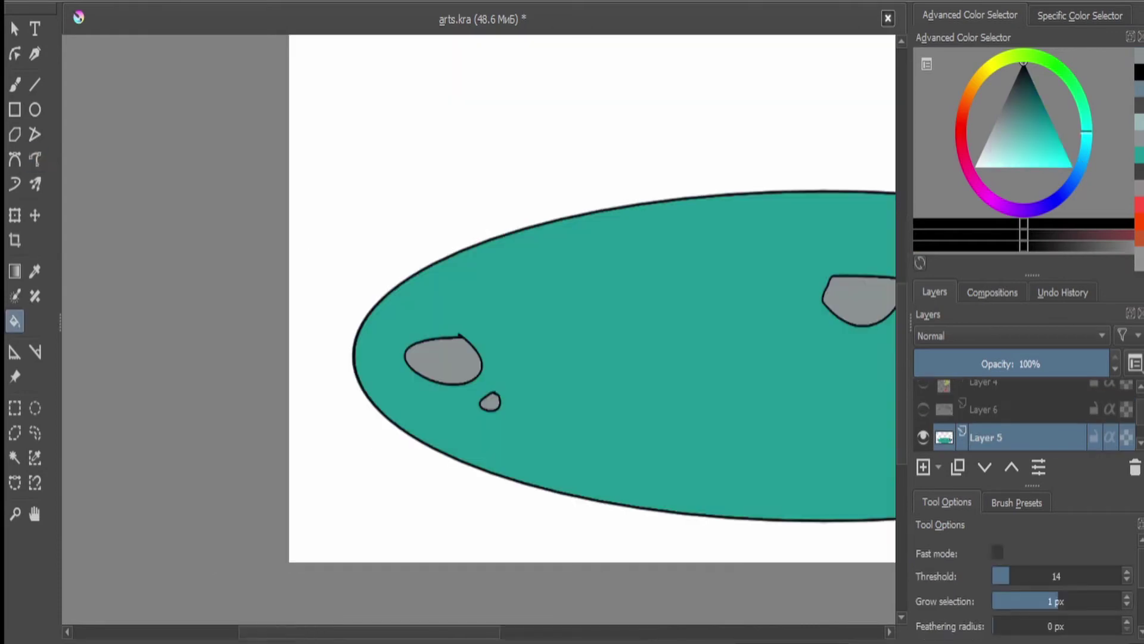
- Draw a large rounded boulder overlapping the upper-left edge of the teal ground and fill it with the stones' grey
{"action": "left_click", "coordinate": [35, 159]}
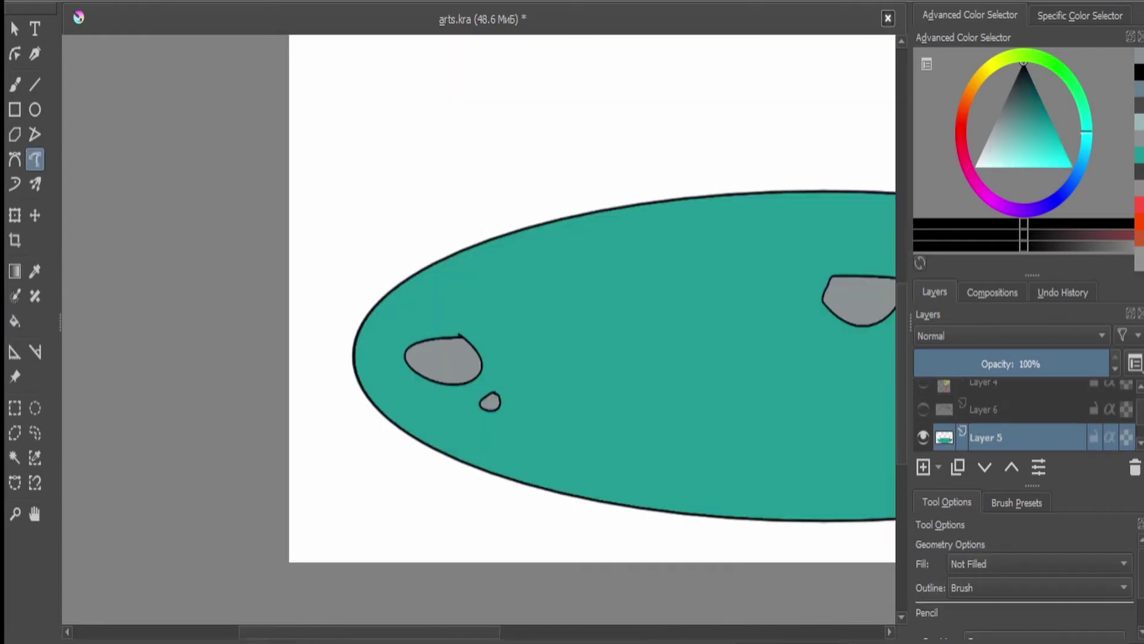
{"action": "mouse_move", "coordinate": [553, 266]}
{"action": "left_mouse_down"}
{"action": "mouse_move", "coordinate": [598, 112]}
{"action": "mouse_move", "coordinate": [454, 143]}
{"action": "mouse_move", "coordinate": [448, 273]}
{"action": "left_mouse_up"}
{"action": "left_click", "coordinate": [15, 321]}
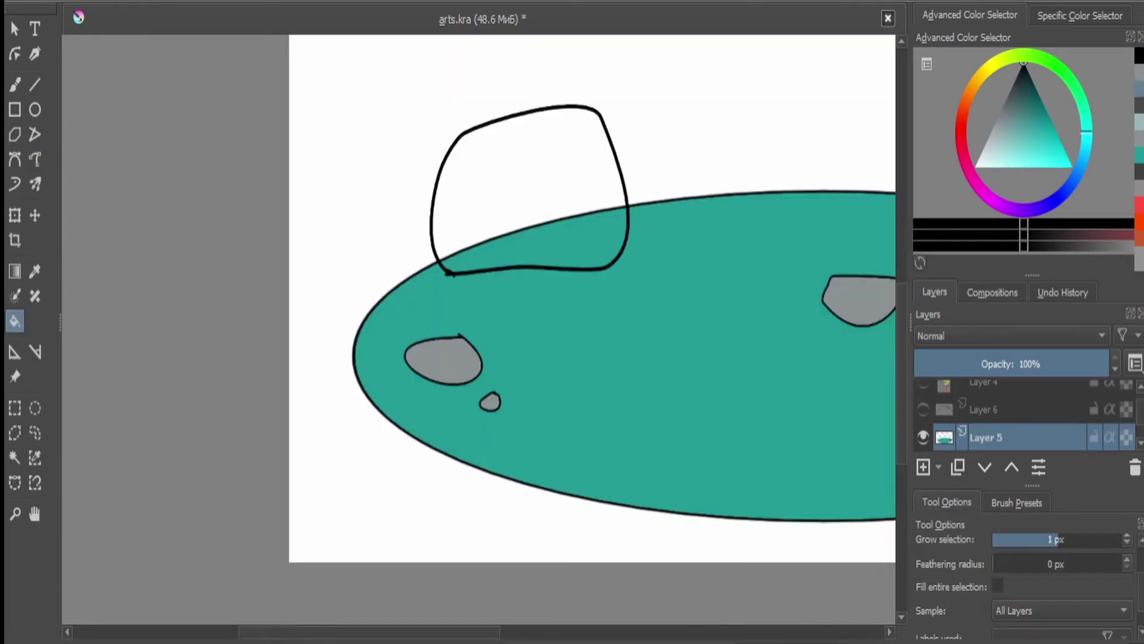
{"action": "left_click", "coordinate": [35, 271]}
{"action": "left_click", "coordinate": [15, 320]}
{"action": "left_click", "coordinate": [528, 179]}
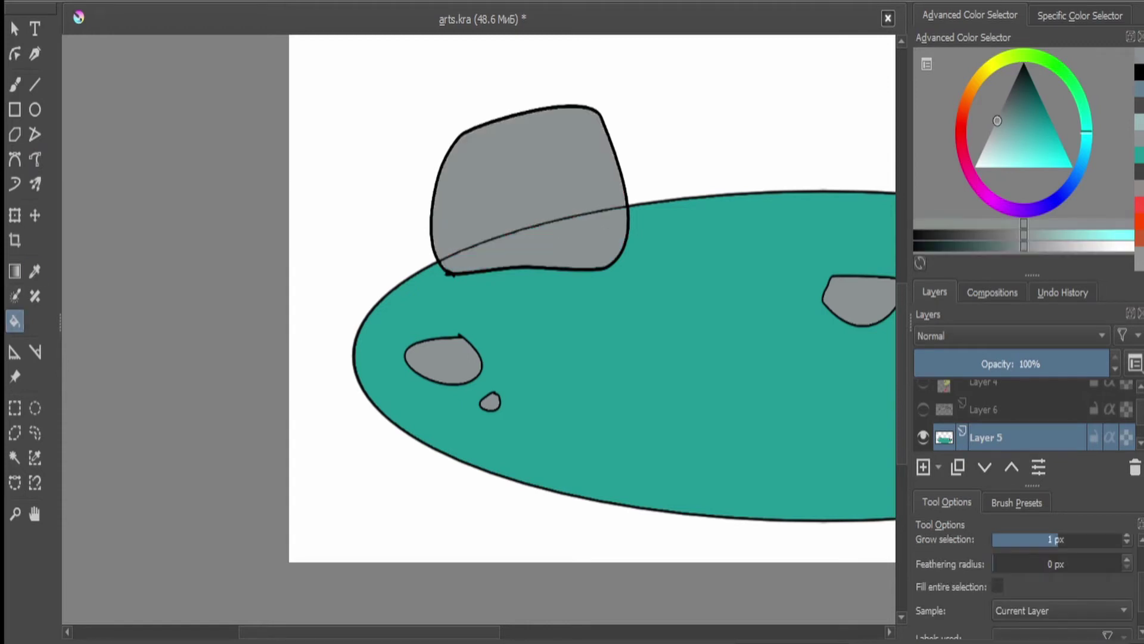
- Paint grey over the ground outline where it crosses the inside of the new boulder
{"action": "key", "text": "b"}
{"action": "scroll", "coordinate": [535, 235], "scroll_direction": "up", "scroll_amount": 4}
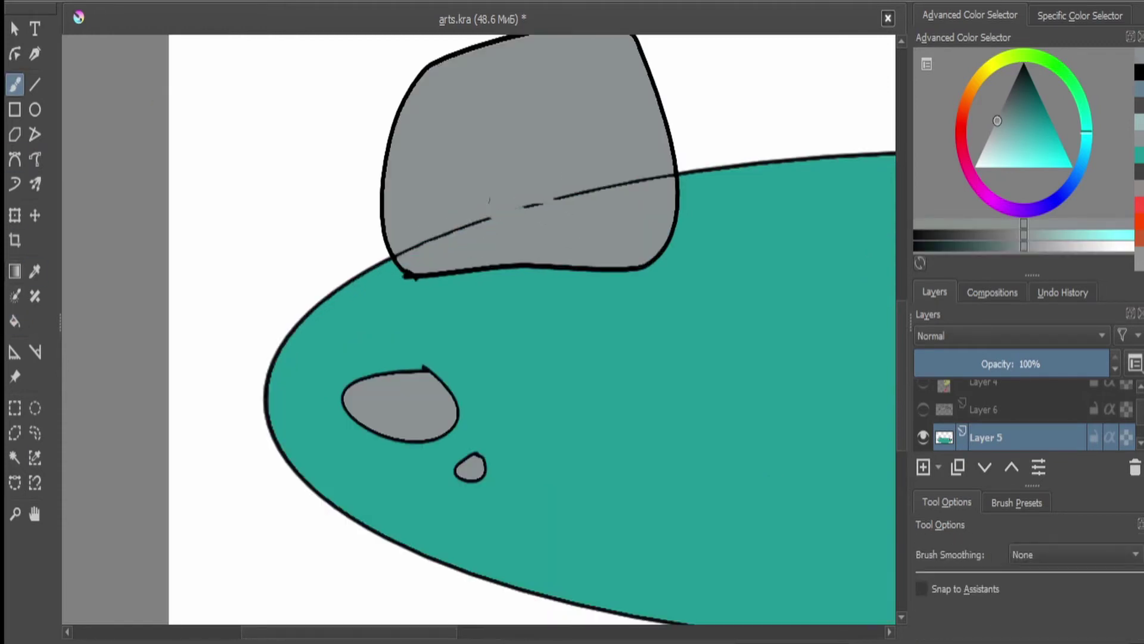
{"action": "mouse_move", "coordinate": [795, 146]}
{"action": "left_mouse_down"}
{"action": "mouse_move", "coordinate": [509, 204]}
{"action": "mouse_move", "coordinate": [331, 275]}
{"action": "left_mouse_up"}
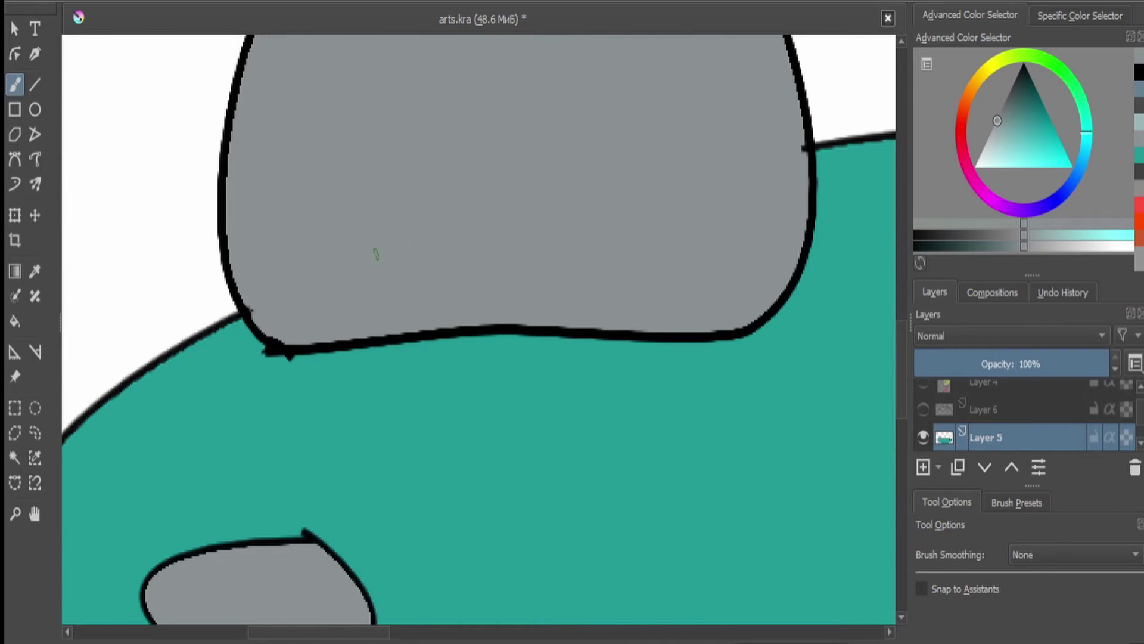
{"action": "scroll", "coordinate": [725, 173], "scroll_direction": "down", "scroll_amount": 4}
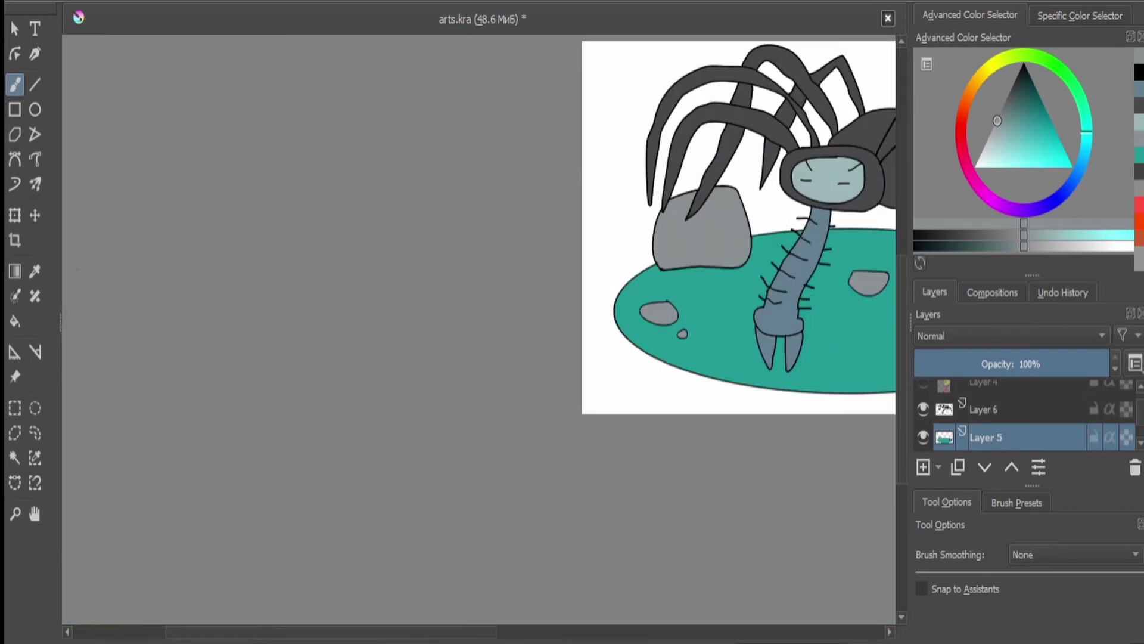
- Rotate and shrink the spider creature on Layer 6 and place it on the large boulder
{"action": "left_click", "coordinate": [985, 409]}
{"action": "key", "text": "ctrl+t"}
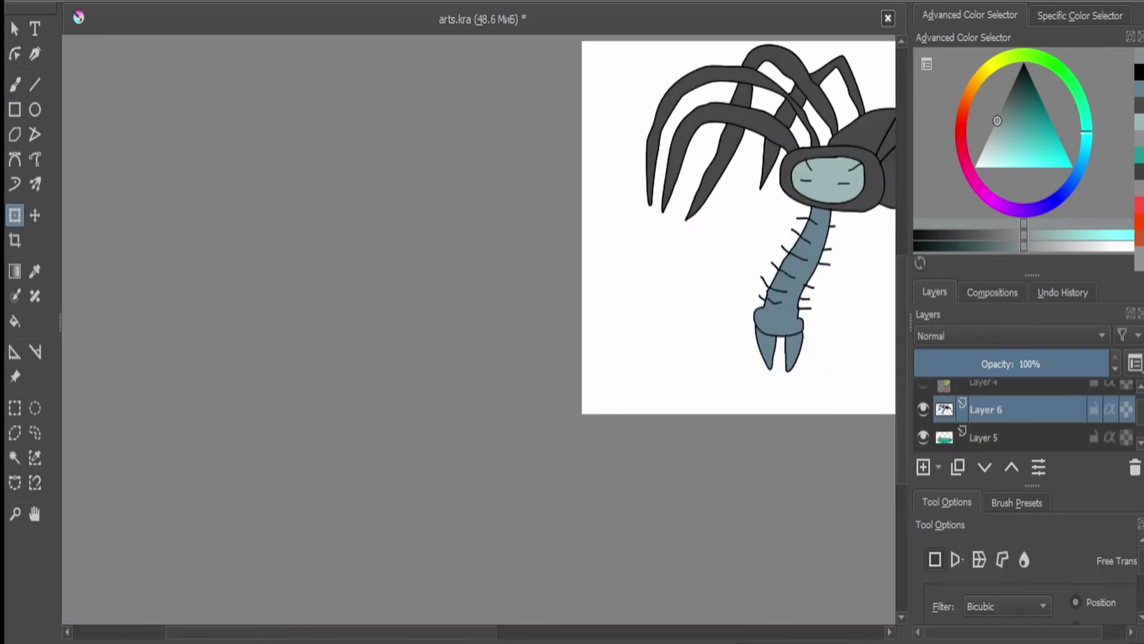
{"action": "left_click_drag", "start_coordinate": [581, 411], "coordinate": [548, 525]}
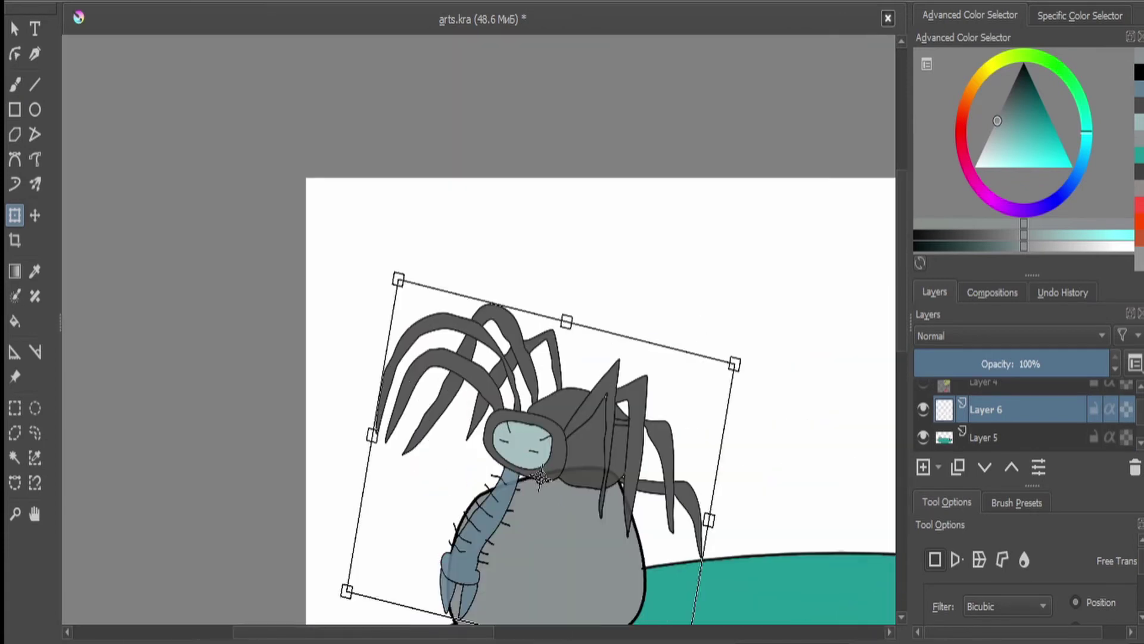
{"action": "left_click_drag", "start_coordinate": [395, 276], "coordinate": [511, 480]}
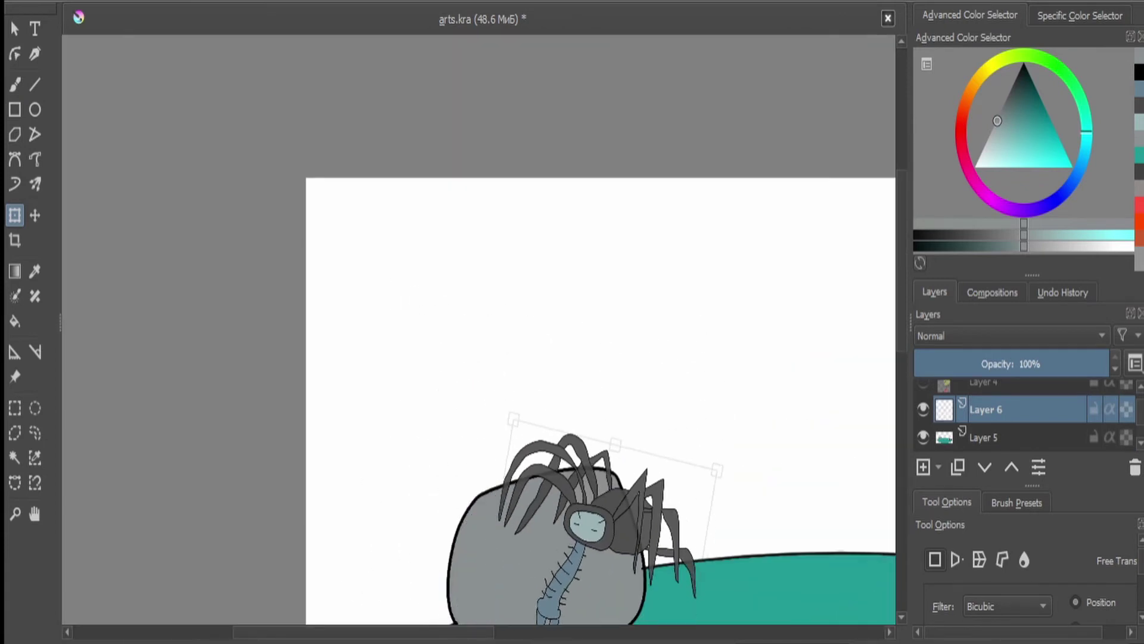
{"action": "left_click_drag", "start_coordinate": [611, 587], "coordinate": [567, 546]}
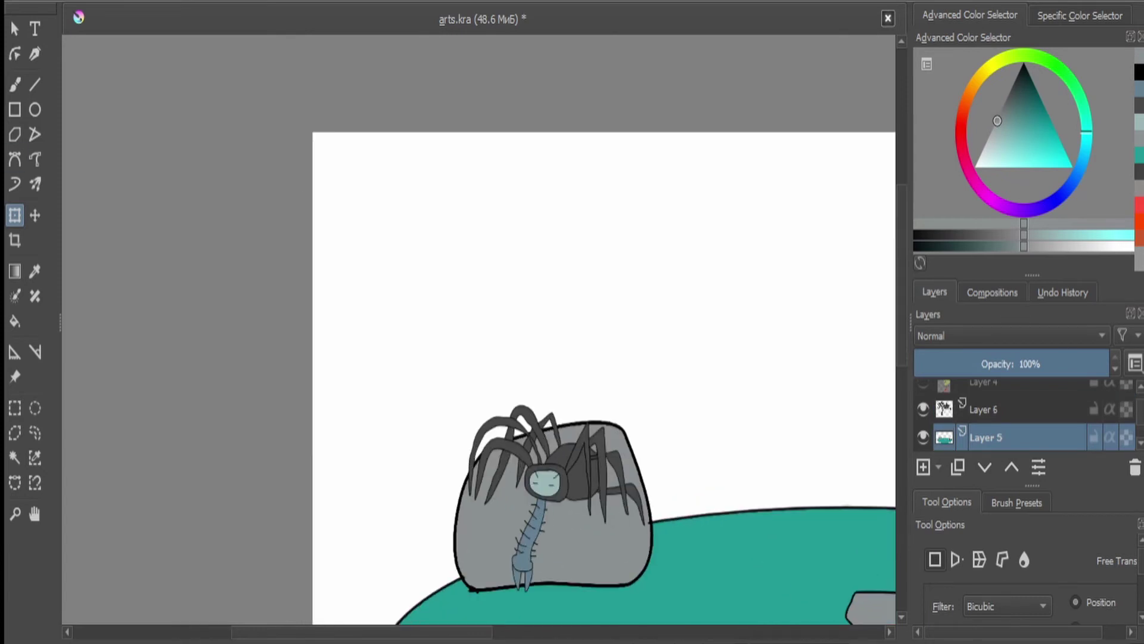
{"action": "left_click", "coordinate": [984, 408]}
{"action": "left_click_drag", "start_coordinate": [551, 500], "coordinate": [554, 475]}
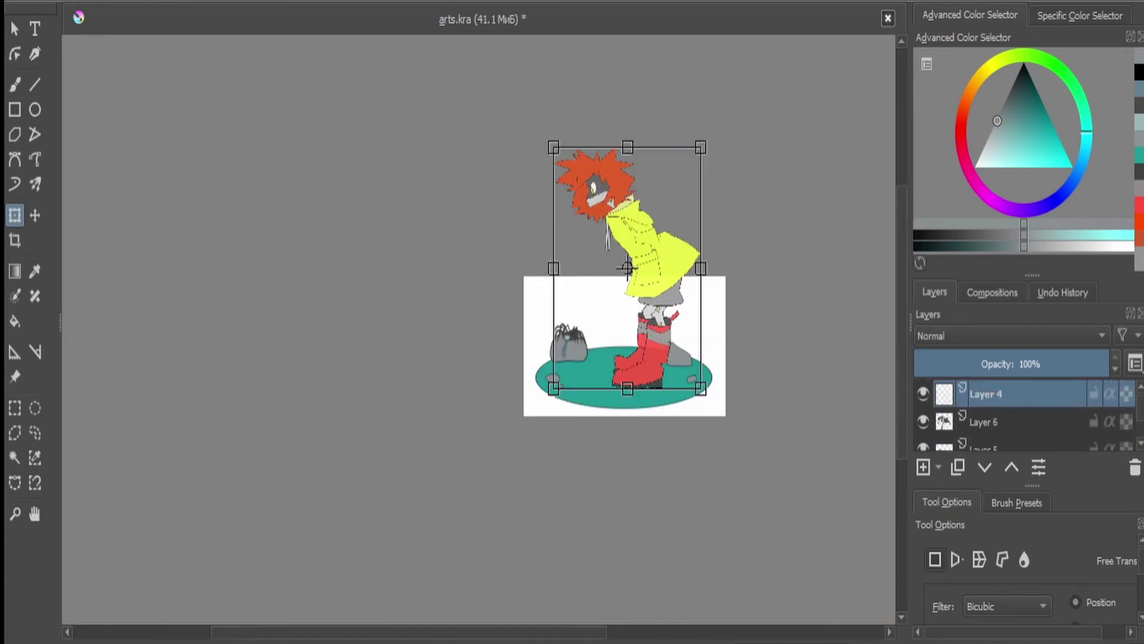
- Scale down the red-haired character on Layer 4 and place it on the teal ground facing the spider creature
{"action": "scroll", "coordinate": [627, 268], "scroll_direction": "up", "scroll_amount": 3}
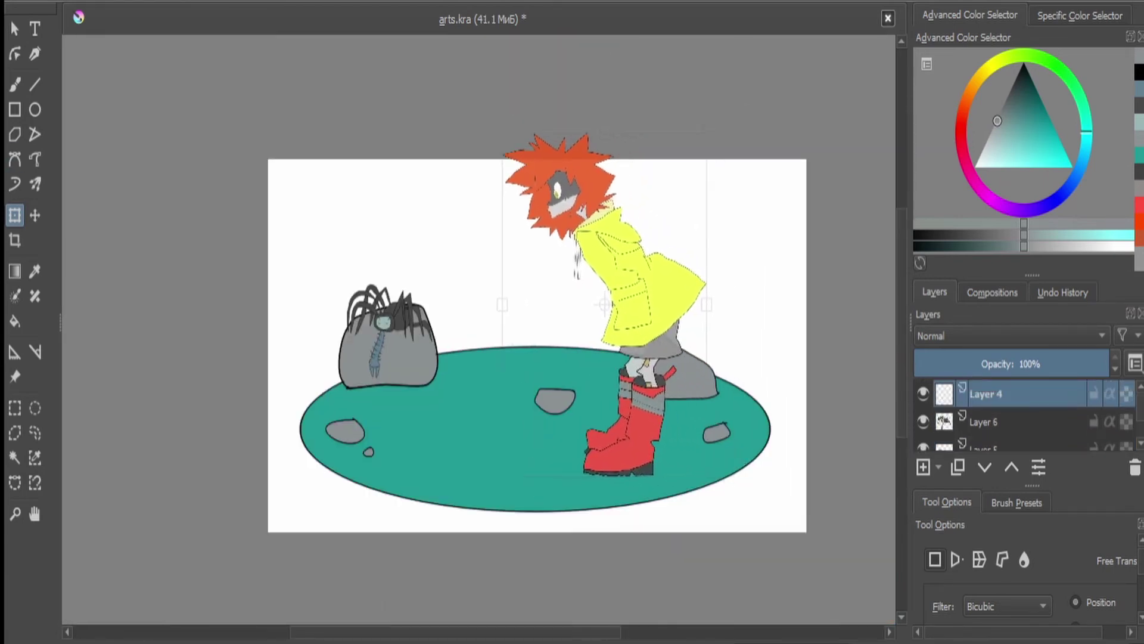
{"action": "scroll", "coordinate": [581, 286], "scroll_direction": "down", "scroll_amount": 1}
{"action": "scroll", "coordinate": [581, 286], "scroll_direction": "up", "scroll_amount": 3}
{"action": "left_click_drag", "start_coordinate": [638, 345], "coordinate": [618, 332]}
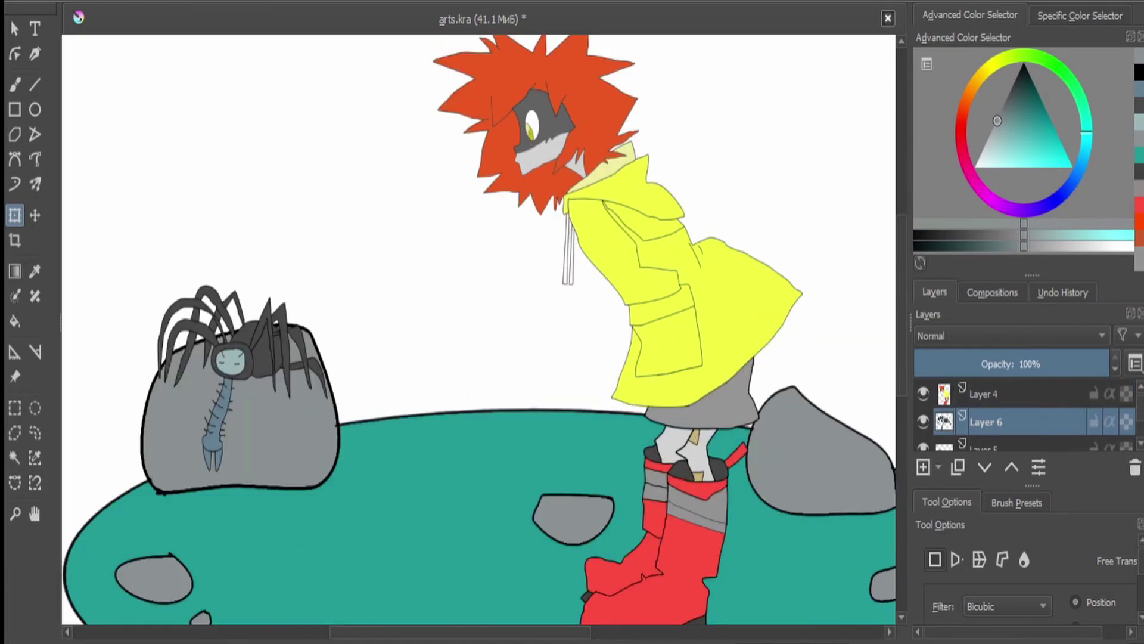
{"action": "scroll", "coordinate": [477, 328], "scroll_direction": "down", "scroll_amount": 5}
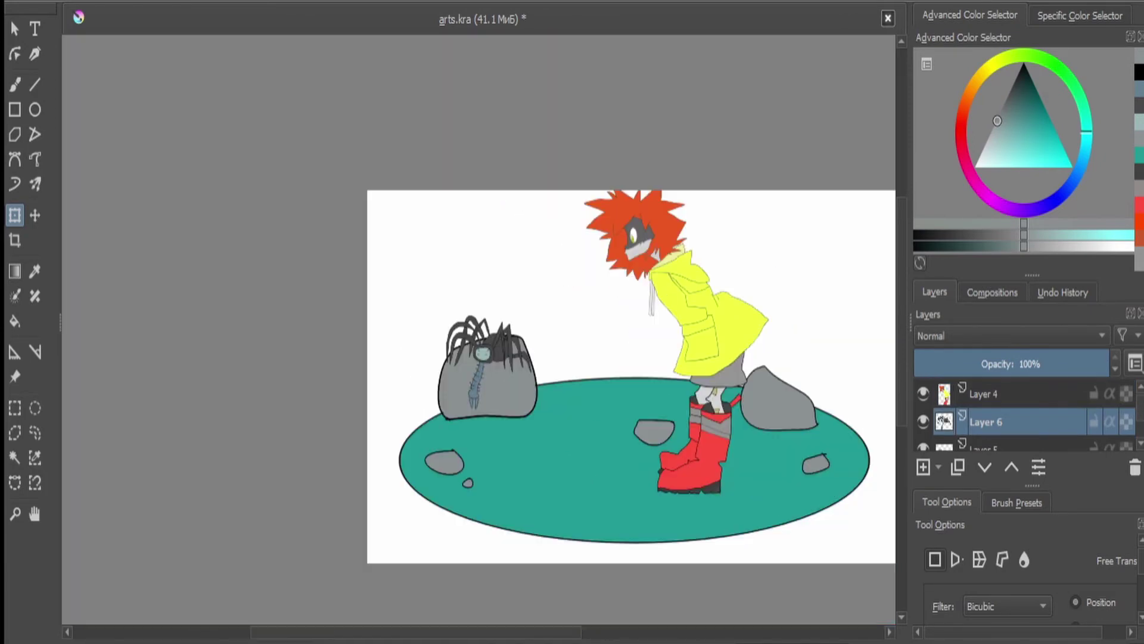
{"action": "scroll", "coordinate": [477, 328], "scroll_direction": "up", "scroll_amount": 3}
{"action": "key", "text": "Page_Up"}
{"action": "left_click_drag", "start_coordinate": [691, 281], "coordinate": [679, 292]}
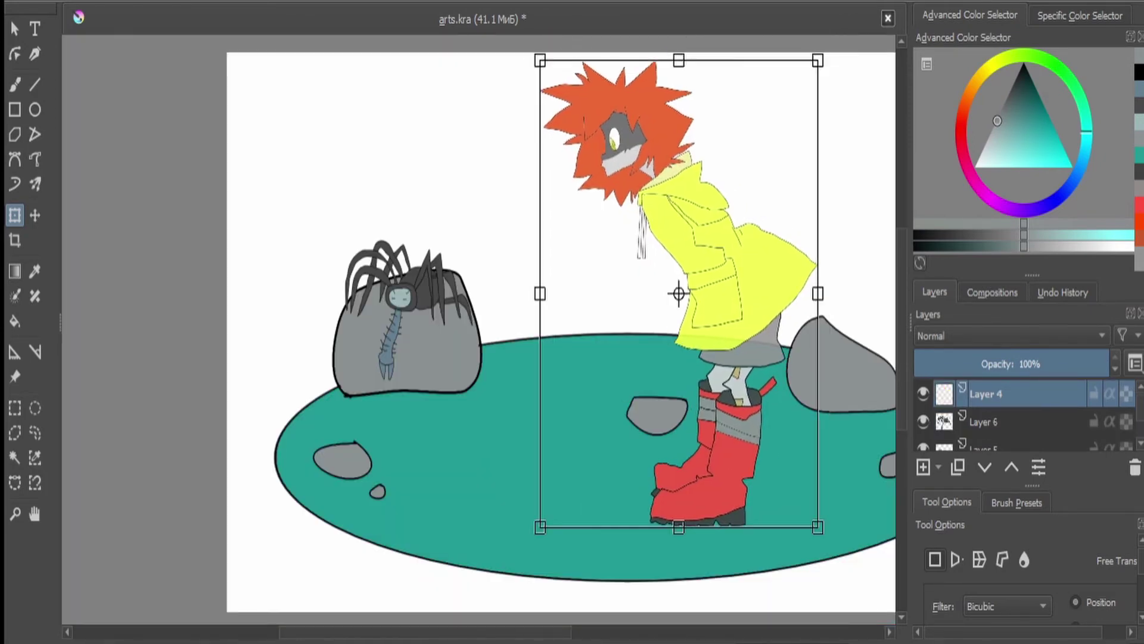
{"action": "key", "text": "Return"}
{"action": "key", "text": "Page_Down"}
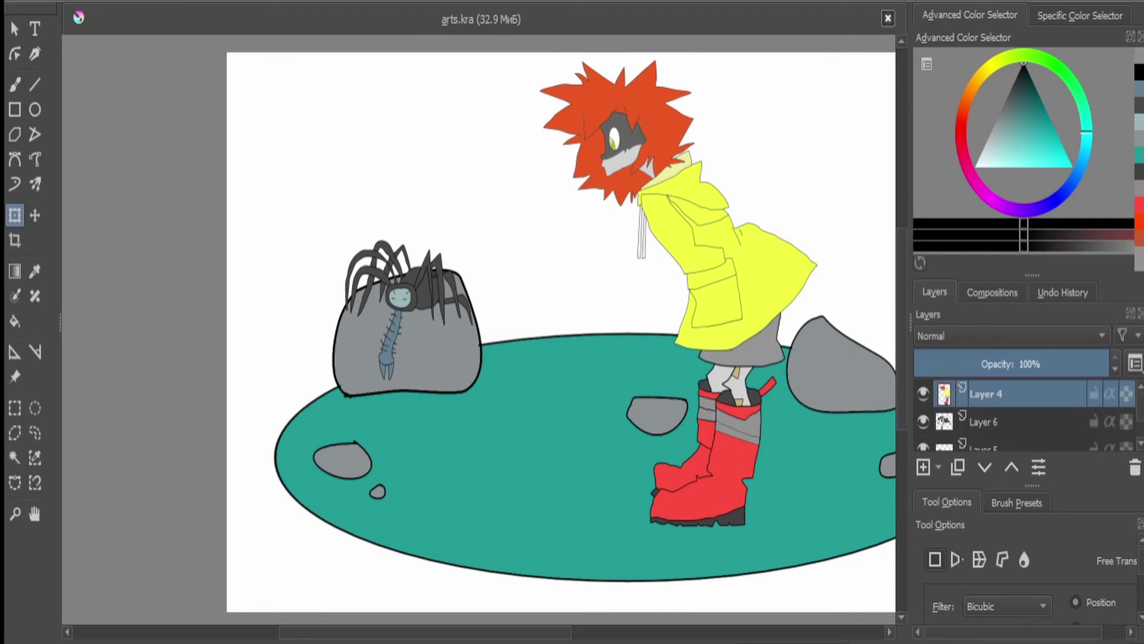
- Select a jagged area of the hair behind the neck and fill it with a dark red shadow
{"action": "scroll", "coordinate": [476, 328], "scroll_direction": "up", "scroll_amount": 5}
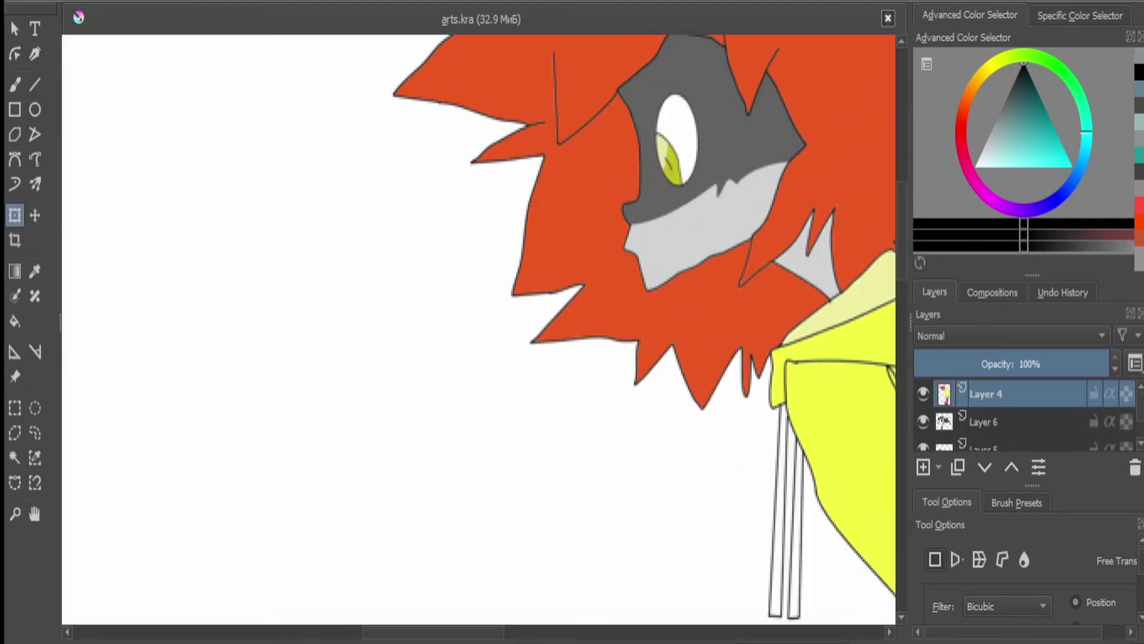
{"action": "key", "text": "ctrl+r"}
{"action": "scroll", "coordinate": [477, 328], "scroll_direction": "down", "scroll_amount": 3}
{"action": "left_click_drag", "start_coordinate": [501, 350], "coordinate": [579, 252]}
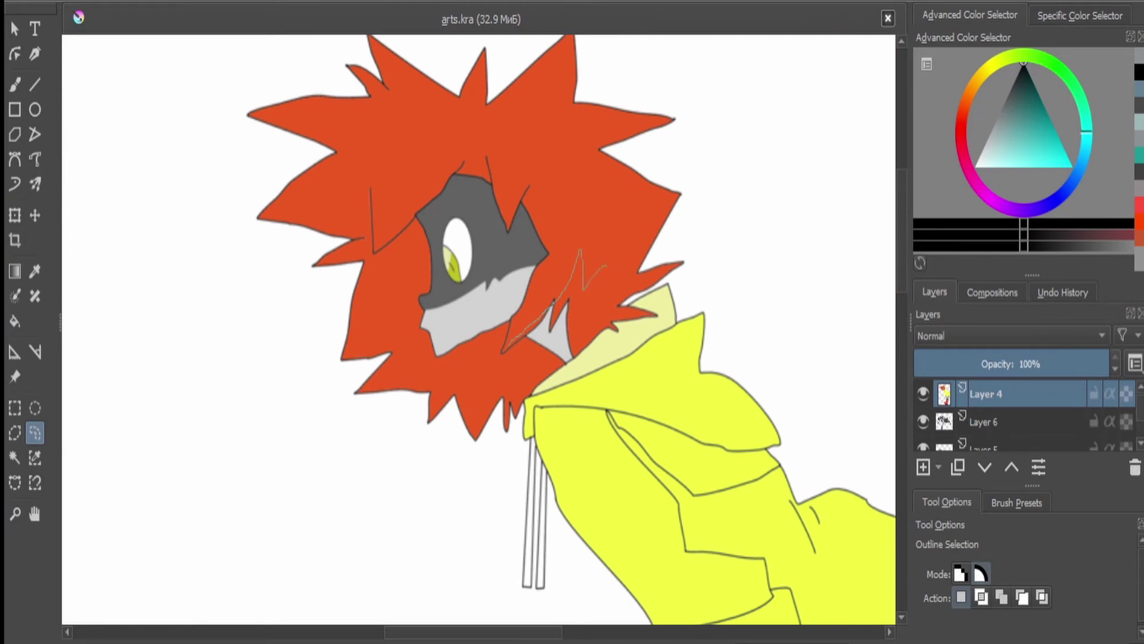
{"action": "left_click_drag", "start_coordinate": [573, 358], "coordinate": [525, 336]}
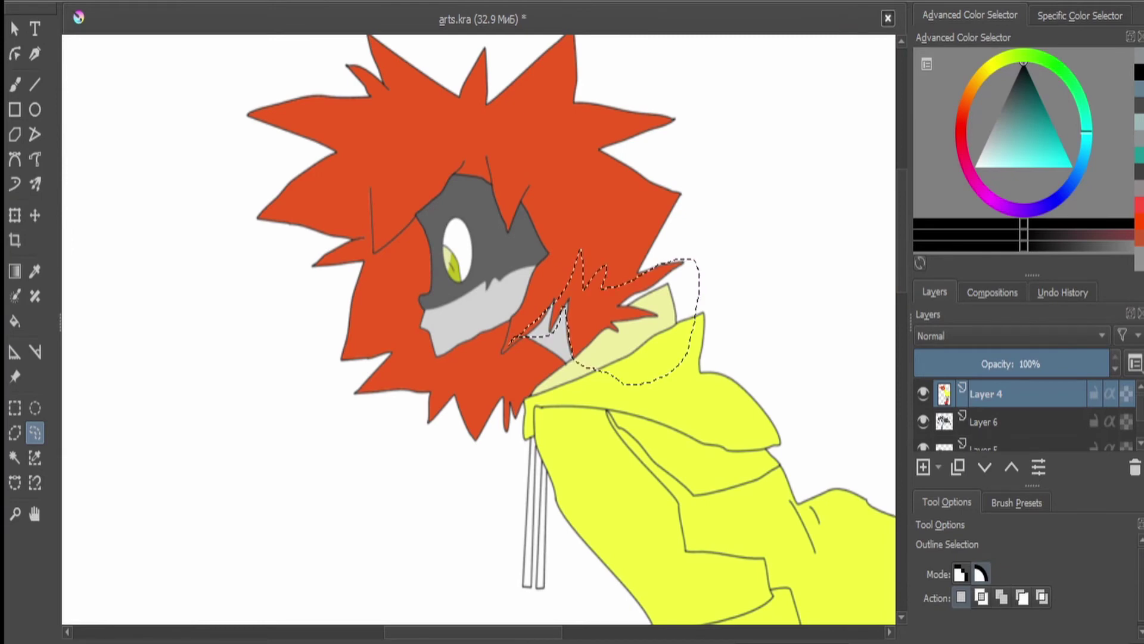
{"action": "left_click", "coordinate": [15, 320]}
{"action": "scroll", "coordinate": [575, 310], "scroll_direction": "up", "scroll_amount": 3}
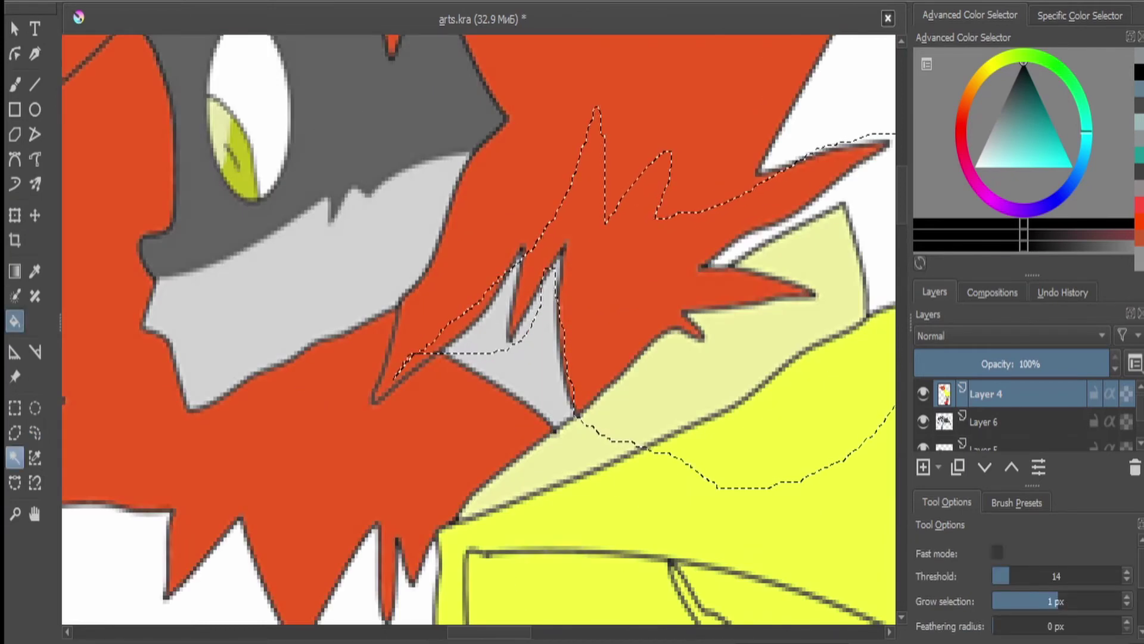
{"action": "left_click", "coordinate": [450, 331]}
{"action": "key", "text": "ctrl+shift+a"}
- Sample the dark red shadow colour and paint over the bright orange gaps along the neck outline
{"action": "key", "text": "b"}
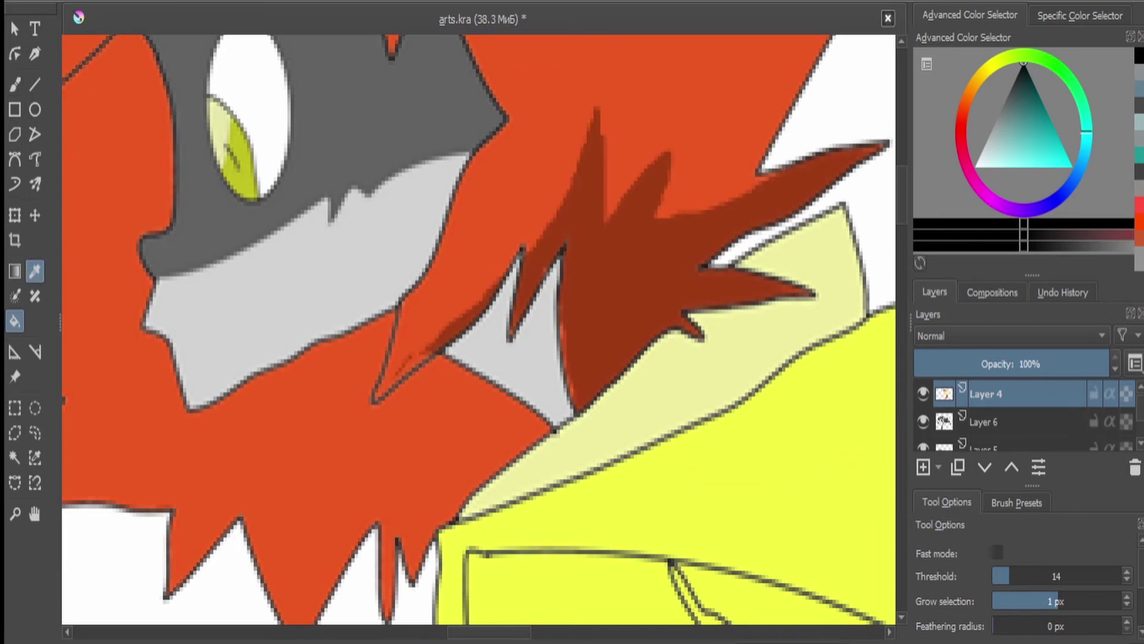
{"action": "left_click", "coordinate": [625, 269], "text": "ctrl"}
{"action": "scroll", "coordinate": [702, 319], "scroll_direction": "up", "scroll_amount": 6}
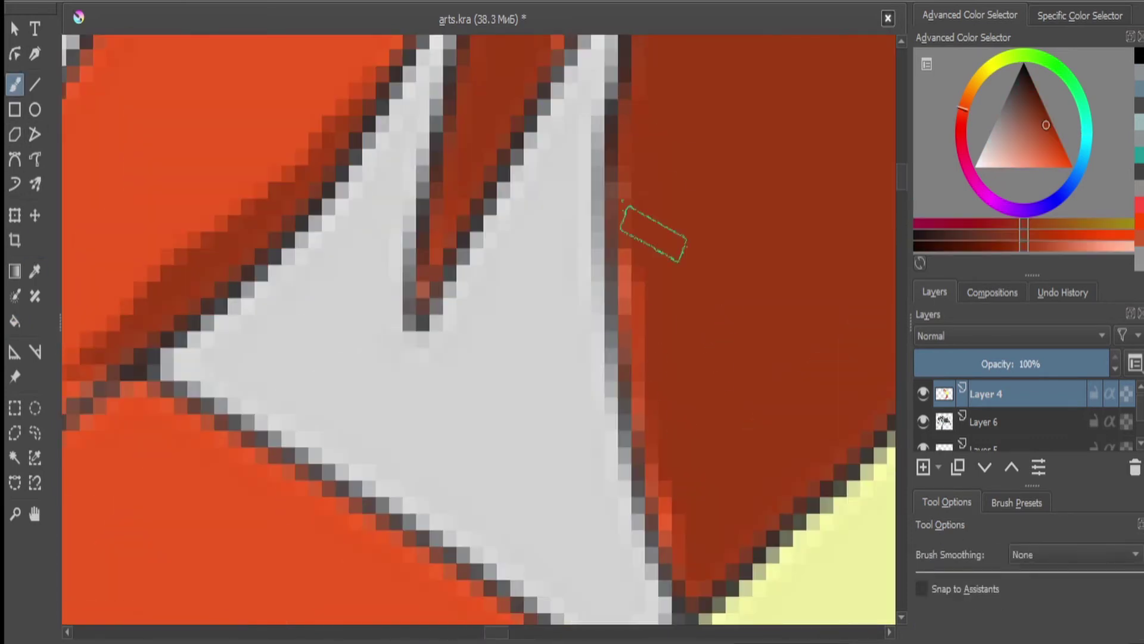
{"action": "scroll", "coordinate": [654, 234], "scroll_direction": "down", "scroll_amount": 10}
{"action": "scroll", "coordinate": [476, 328], "scroll_direction": "up", "scroll_amount": 2}
- Add a new layer and draw a curved black guide line down the front hair lock to its lower tip
{"action": "key", "text": "Insert"}
{"action": "key", "text": "d"}
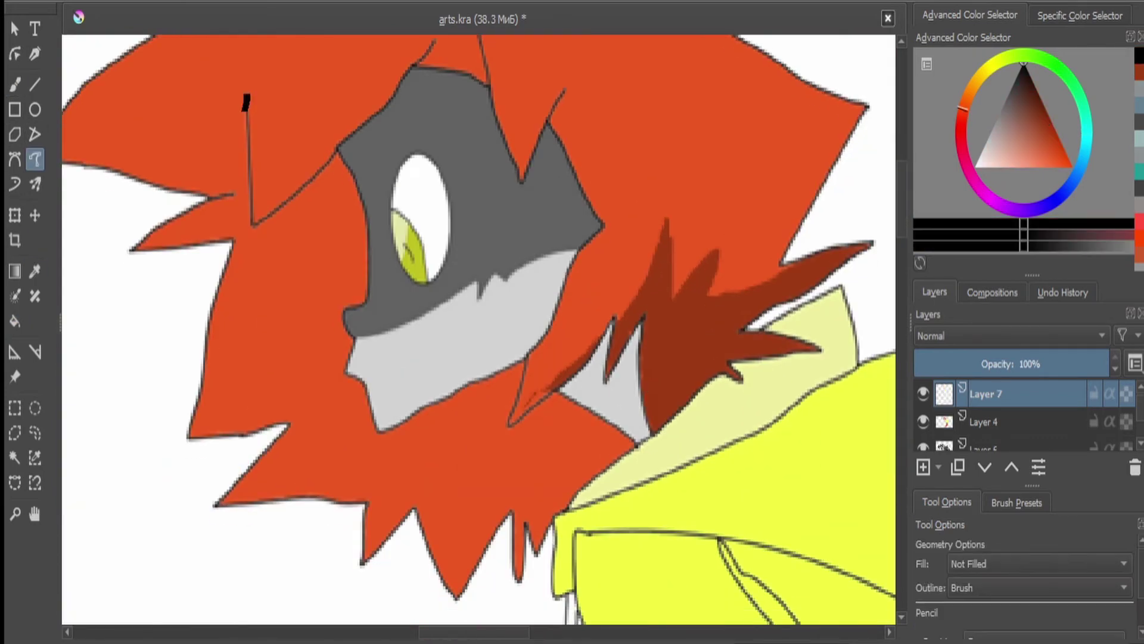
{"action": "mouse_move", "coordinate": [246, 102]}
{"action": "left_mouse_down"}
{"action": "mouse_move", "coordinate": [230, 338]}
{"action": "mouse_move", "coordinate": [205, 434]}
{"action": "left_mouse_up"}
- Paint the dark red shadow into the pointed hair strand between the jaw and the neck
{"action": "scroll", "coordinate": [545, 419], "scroll_direction": "up", "scroll_amount": 4}
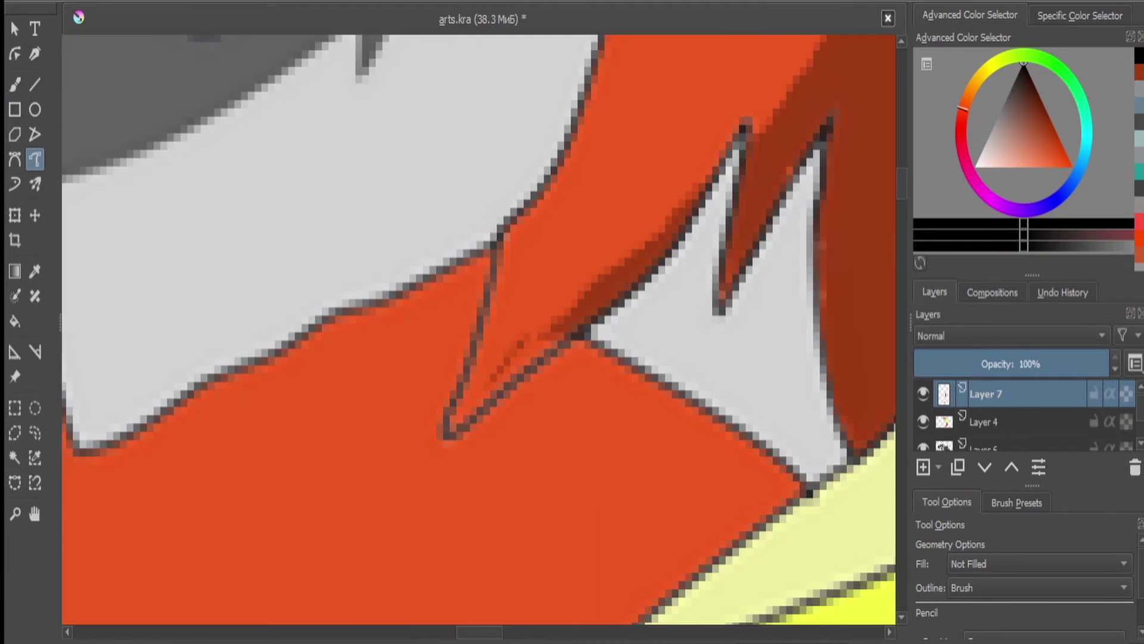
{"action": "key", "text": "b"}
{"action": "left_click", "coordinate": [560, 322], "text": "ctrl"}
{"action": "left_click_drag", "start_coordinate": [551, 324], "coordinate": [471, 397]}
{"action": "scroll", "coordinate": [538, 339], "scroll_direction": "down", "scroll_amount": 4}
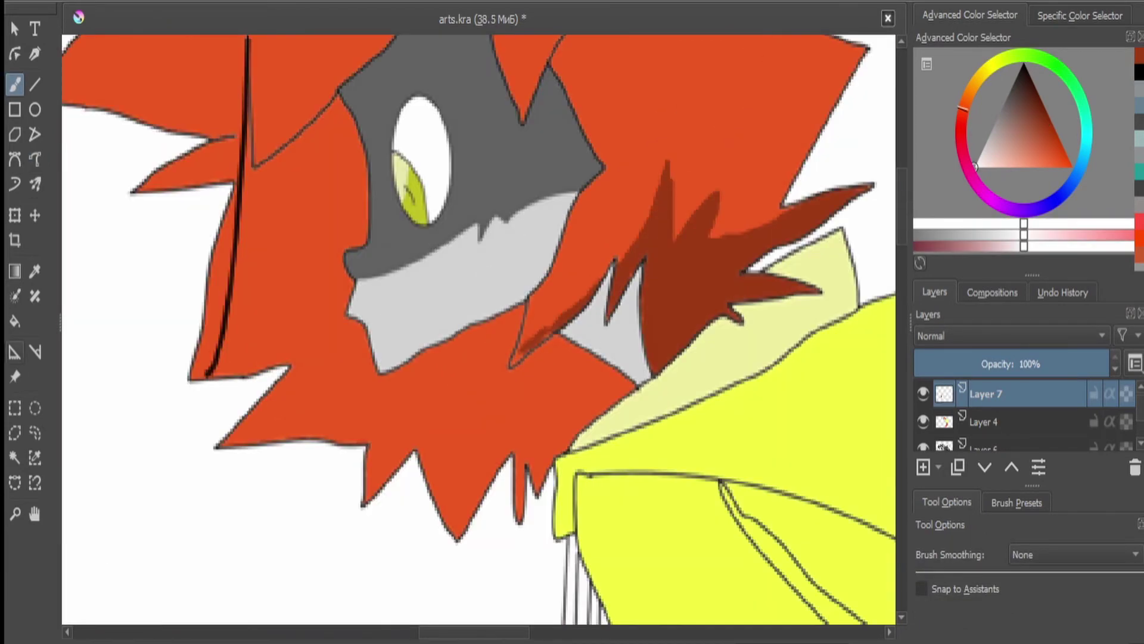
- Select the hair between the guide line, the face and the collar and fill it with the dark red shadow
{"action": "key", "text": "shift+b"}
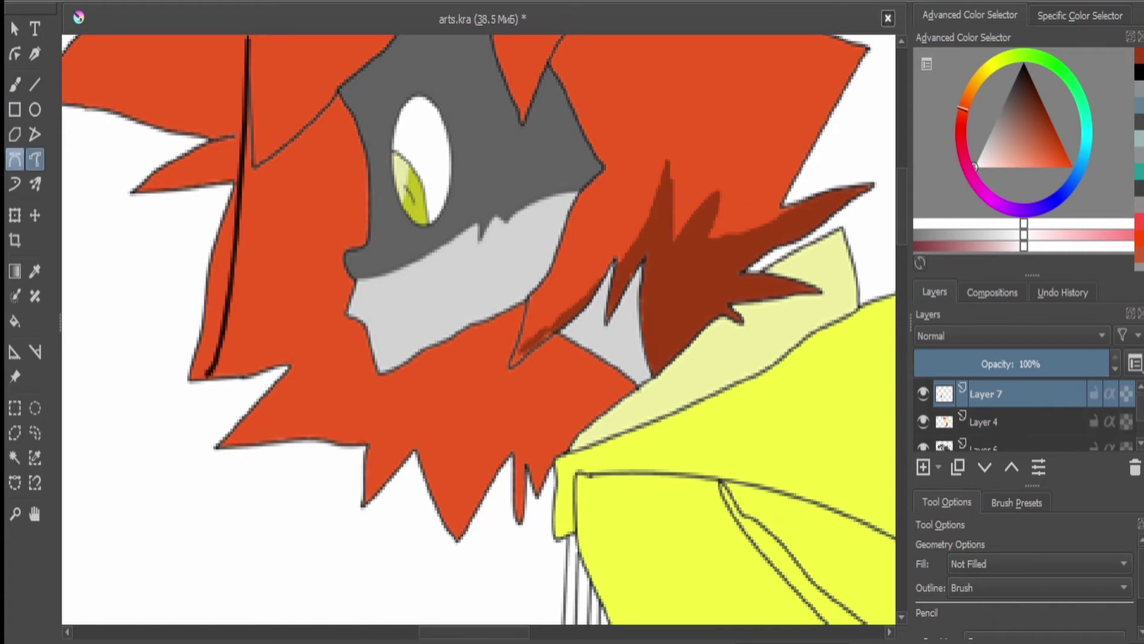
{"action": "key", "text": "f"}
{"action": "left_click", "coordinate": [15, 458]}
{"action": "left_click", "coordinate": [286, 269]}
{"action": "key", "text": "f"}
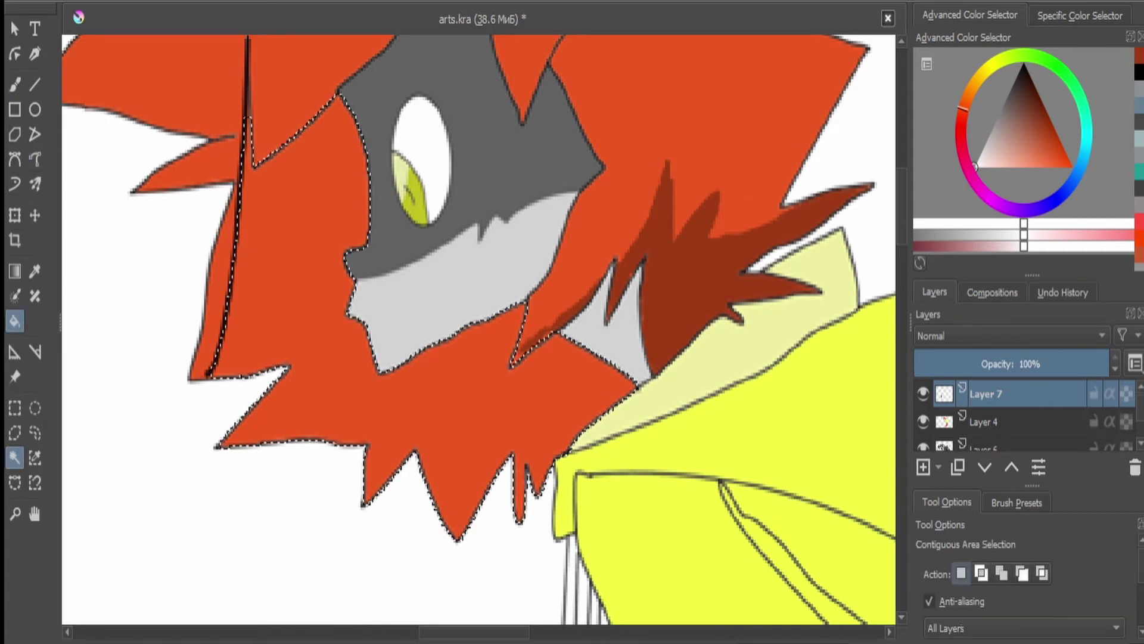
{"action": "left_click", "coordinate": [286, 269]}
{"action": "key", "text": "ctrl+shift+a"}
{"action": "scroll", "coordinate": [479, 329], "scroll_direction": "down", "scroll_amount": 3}
{"action": "scroll", "coordinate": [479, 329], "scroll_direction": "up", "scroll_amount": 2}
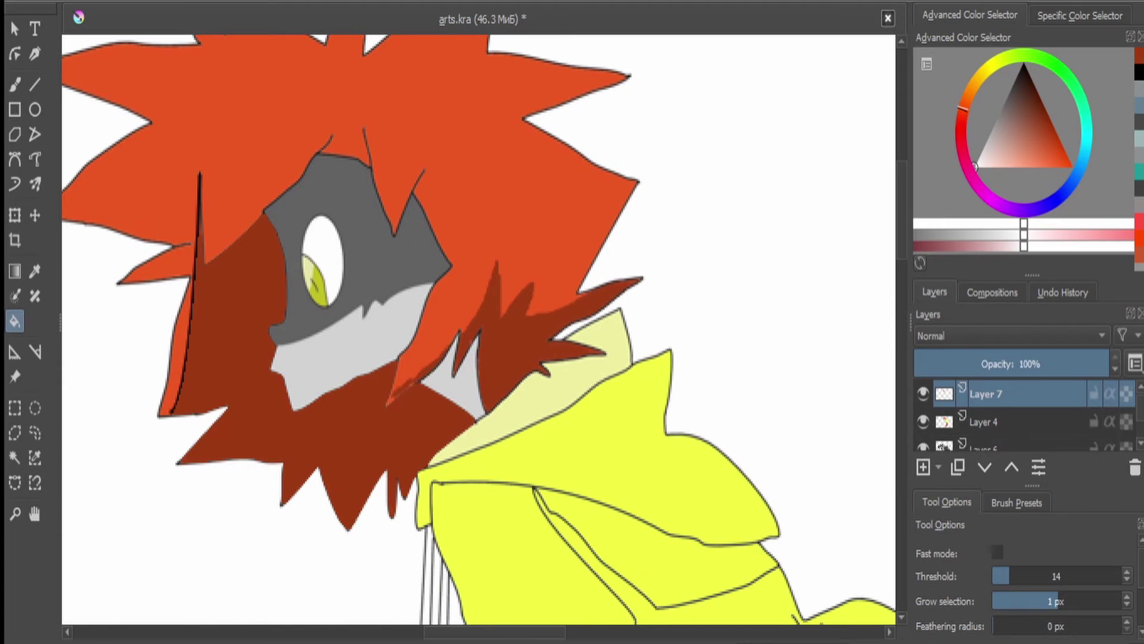
{"action": "key", "text": "ctrl+shift+d"}
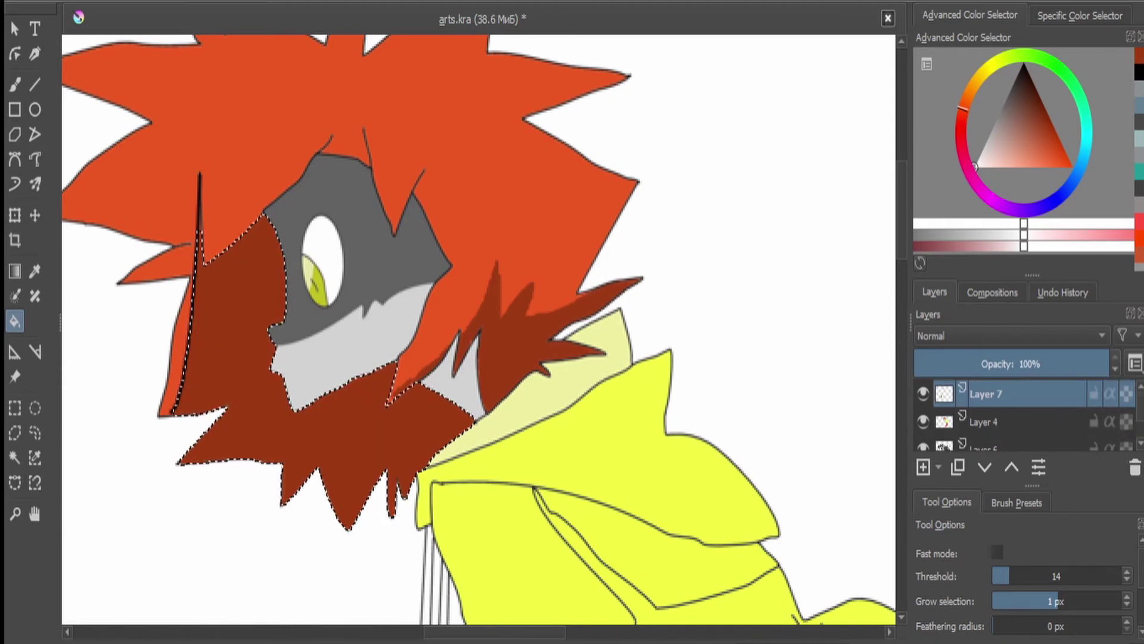
{"action": "key", "text": "ctrl+shift+a"}
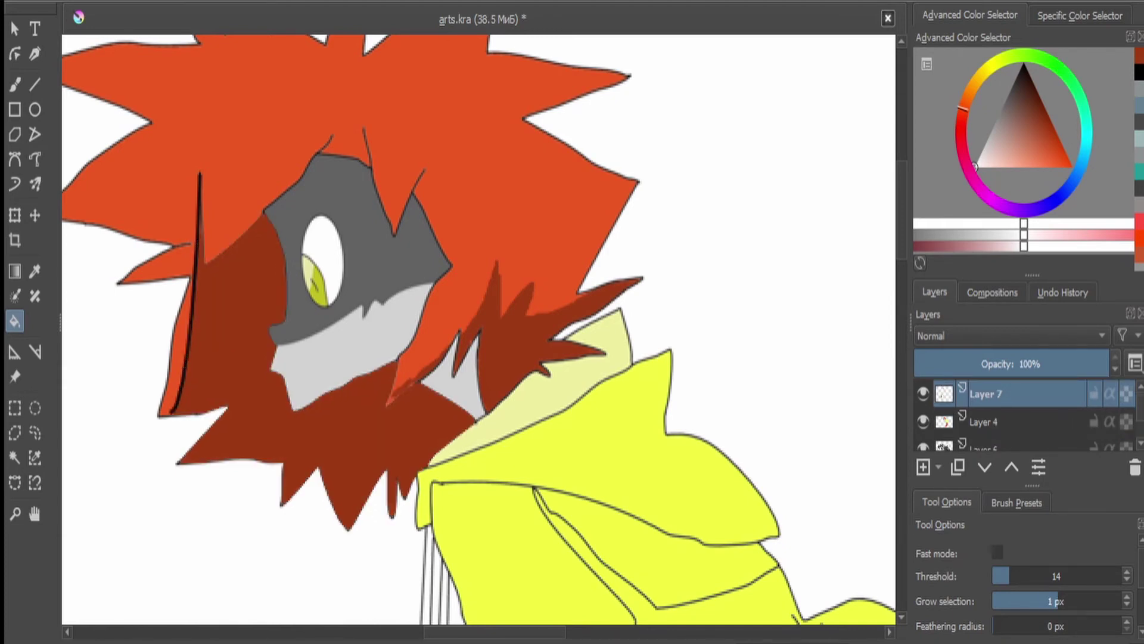
- Outline a pointed shadow shape in the hair beside the forehead and fill it with dark red
{"action": "scroll", "coordinate": [432, 154], "scroll_direction": "up", "scroll_amount": 3}
{"action": "left_click", "coordinate": [34, 432]}
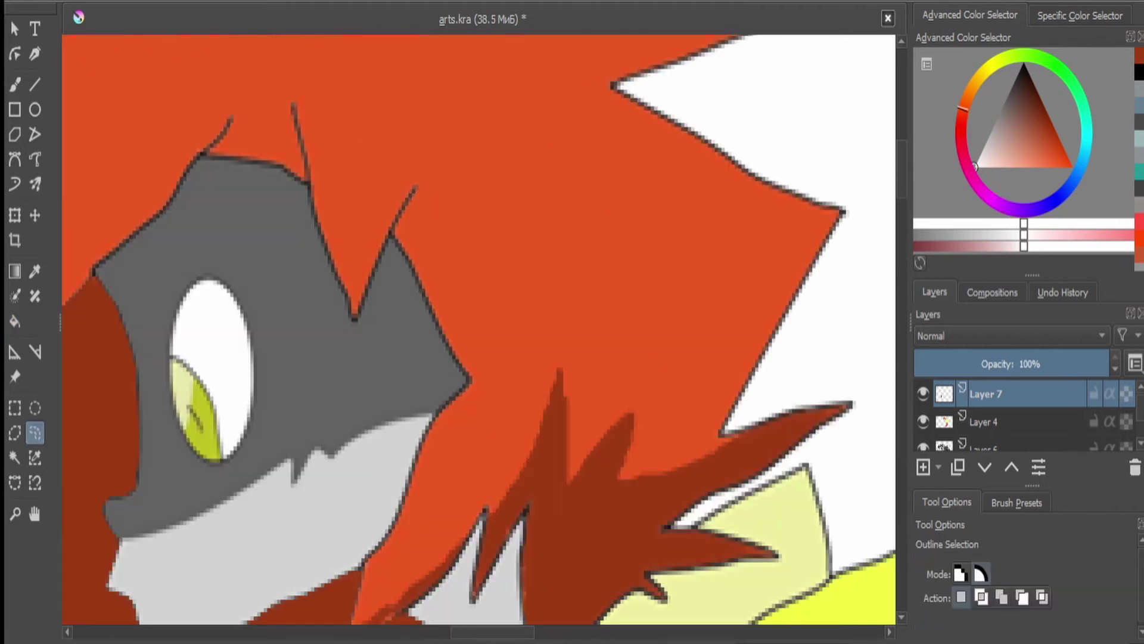
{"action": "left_click_drag", "start_coordinate": [424, 281], "coordinate": [415, 187]}
{"action": "key", "text": "f"}
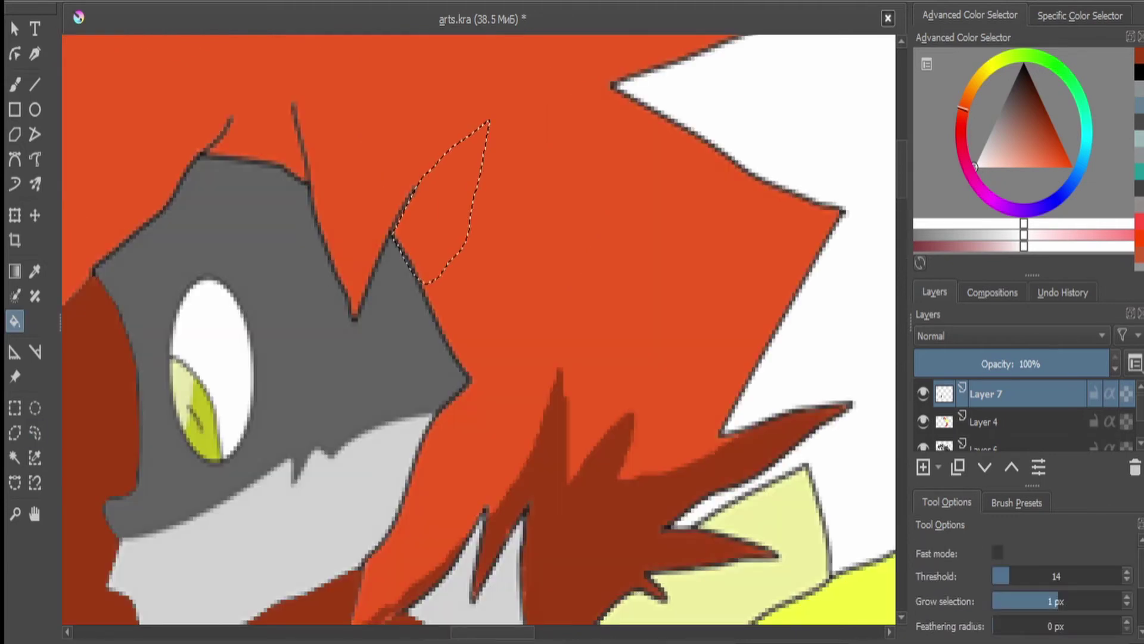
{"action": "left_click", "coordinate": [456, 190]}
{"action": "scroll", "coordinate": [762, 319], "scroll_direction": "down", "scroll_amount": 6}
{"action": "scroll", "coordinate": [730, 322], "scroll_direction": "up", "scroll_amount": 5}
{"action": "key", "text": "ctrl+shift+d"}
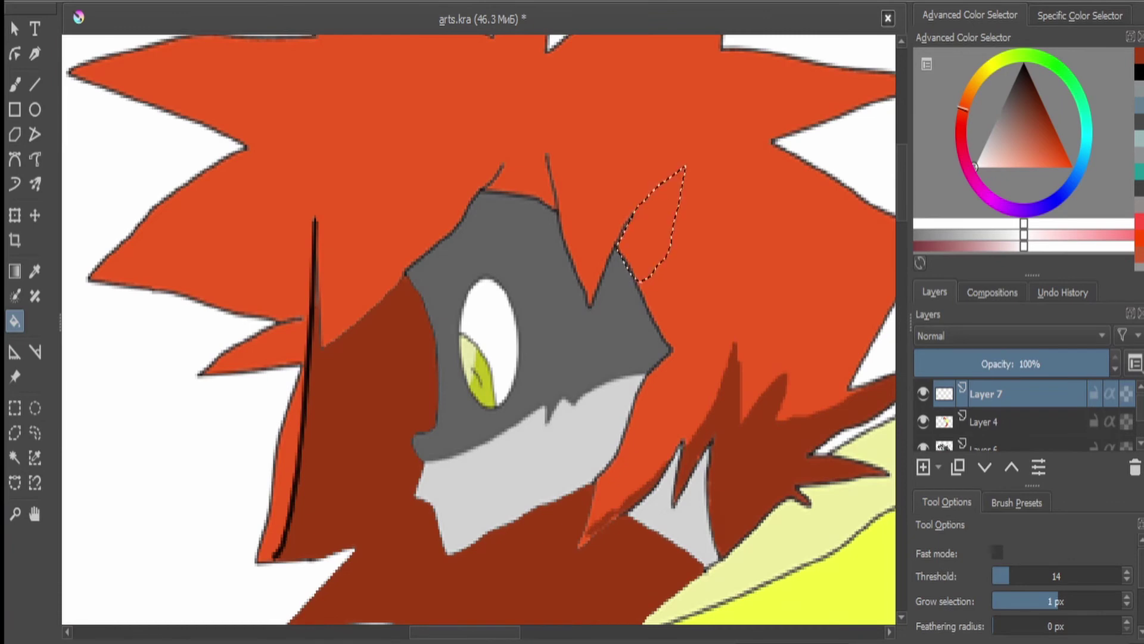
- Delete the layer holding the black guide line and clear the selection
{"action": "key", "text": "shift+Delete"}
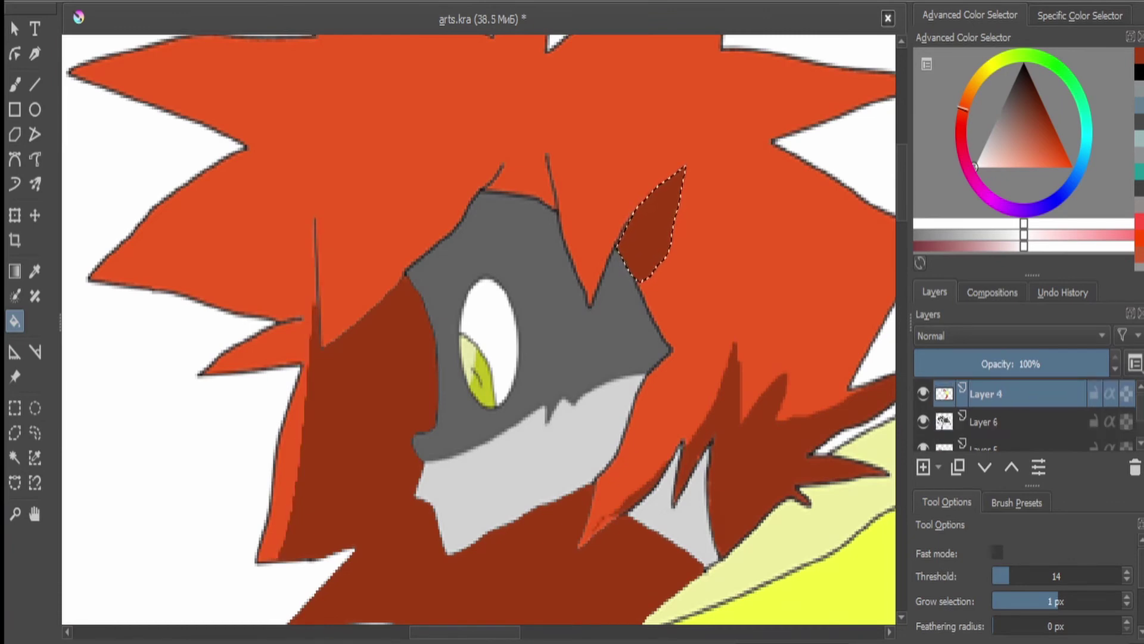
{"action": "key", "text": "ctrl+shift+a"}
{"action": "scroll", "coordinate": [479, 328], "scroll_direction": "down", "scroll_amount": 3}
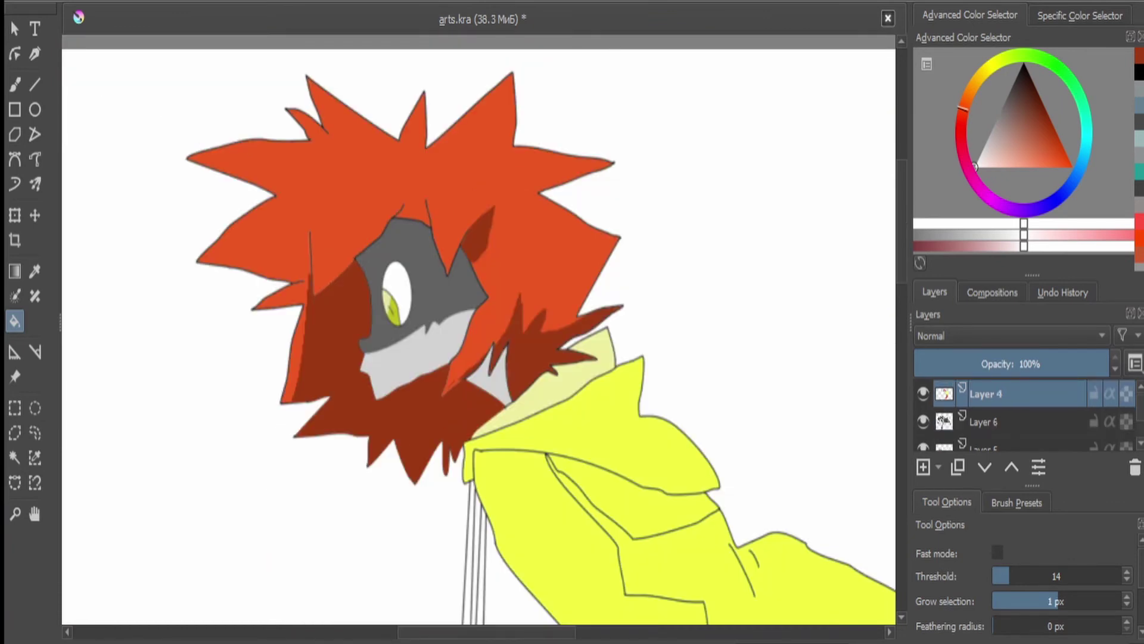
- Brush small pale pink highlight patches onto the orange-red hair on both sides of the head
{"action": "scroll", "coordinate": [352, 164], "scroll_direction": "up", "scroll_amount": 2}
{"action": "key", "text": "b"}
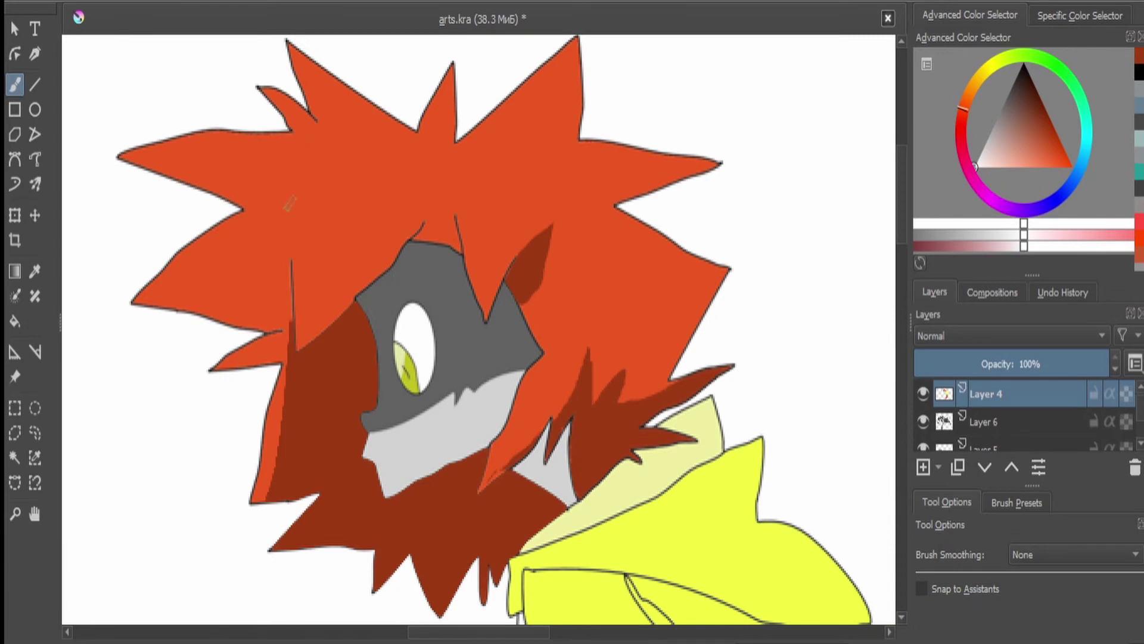
{"action": "left_click_drag", "start_coordinate": [271, 218], "coordinate": [251, 235]}
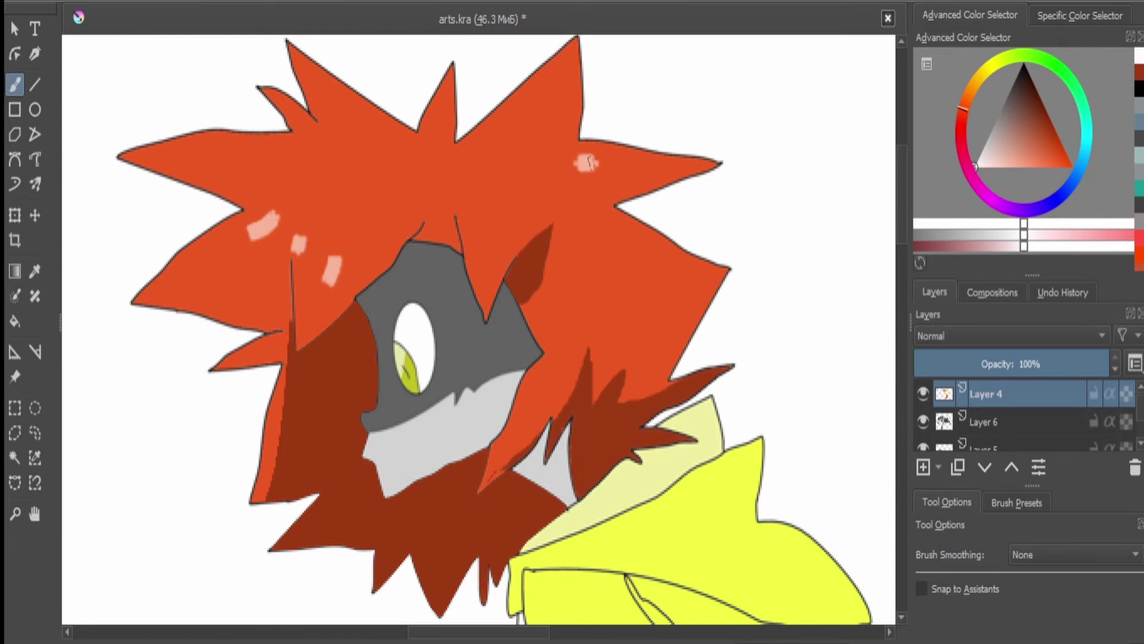
{"action": "scroll", "coordinate": [562, 261], "scroll_direction": "down", "scroll_amount": 3}
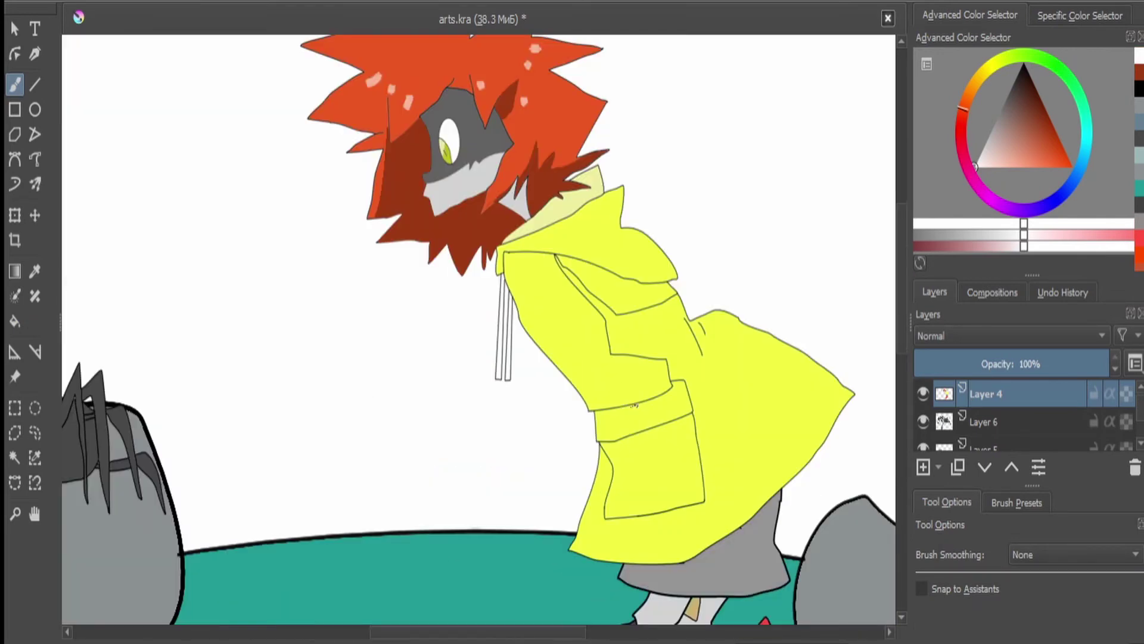
- Add a new layer and draw a short black guide line across the pale hood lining beside the neck
{"action": "scroll", "coordinate": [556, 188], "scroll_direction": "up", "scroll_amount": 4}
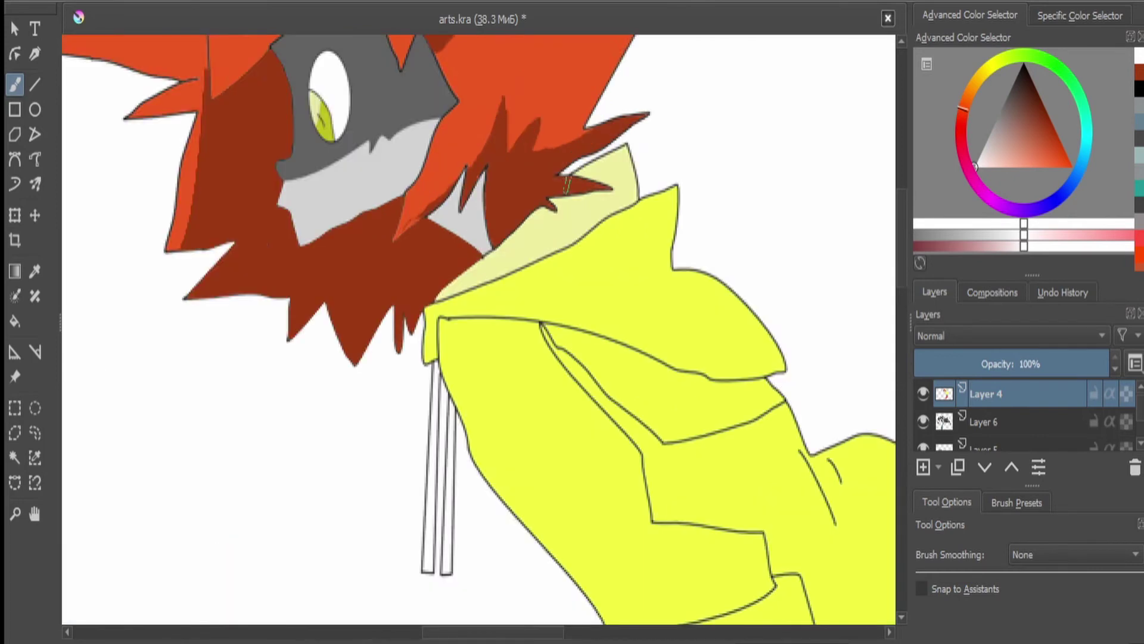
{"action": "key", "text": "Insert"}
{"action": "key", "text": "d"}
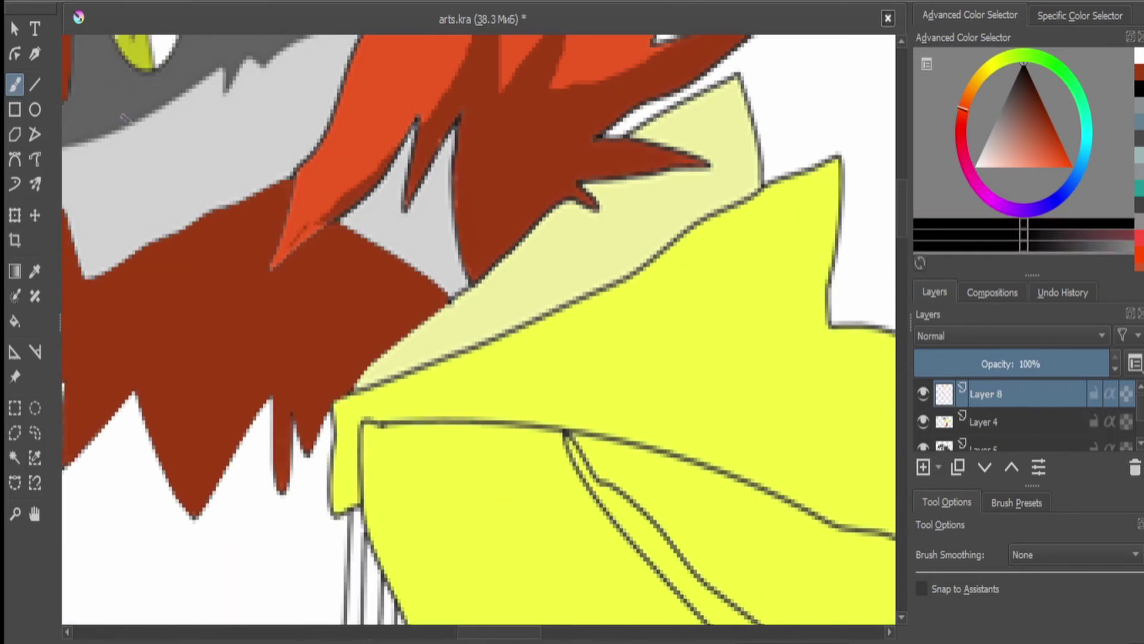
{"action": "key", "text": "shift+p"}
{"action": "mouse_move", "coordinate": [492, 272]}
{"action": "left_mouse_down"}
{"action": "mouse_move", "coordinate": [460, 316]}
{"action": "mouse_move", "coordinate": [522, 332]}
{"action": "left_mouse_up"}
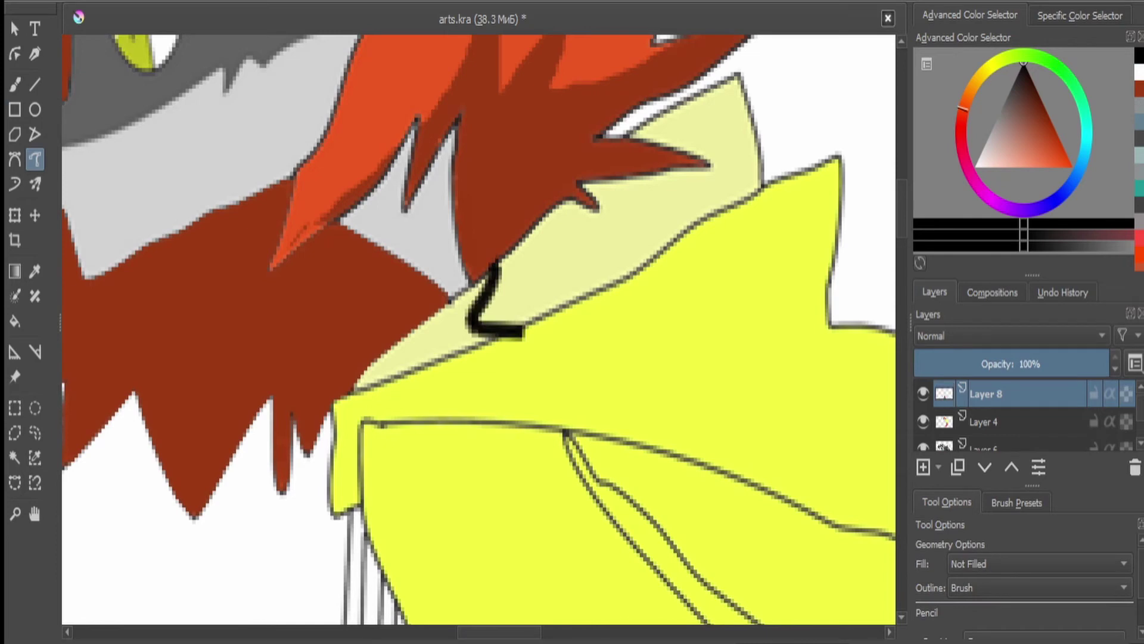
- Select the pale lining between the guide line and the hair, fill it with an olive shadow on Layer 4, and clear the selection
{"action": "key", "text": "x"}
{"action": "left_click", "coordinate": [14, 457]}
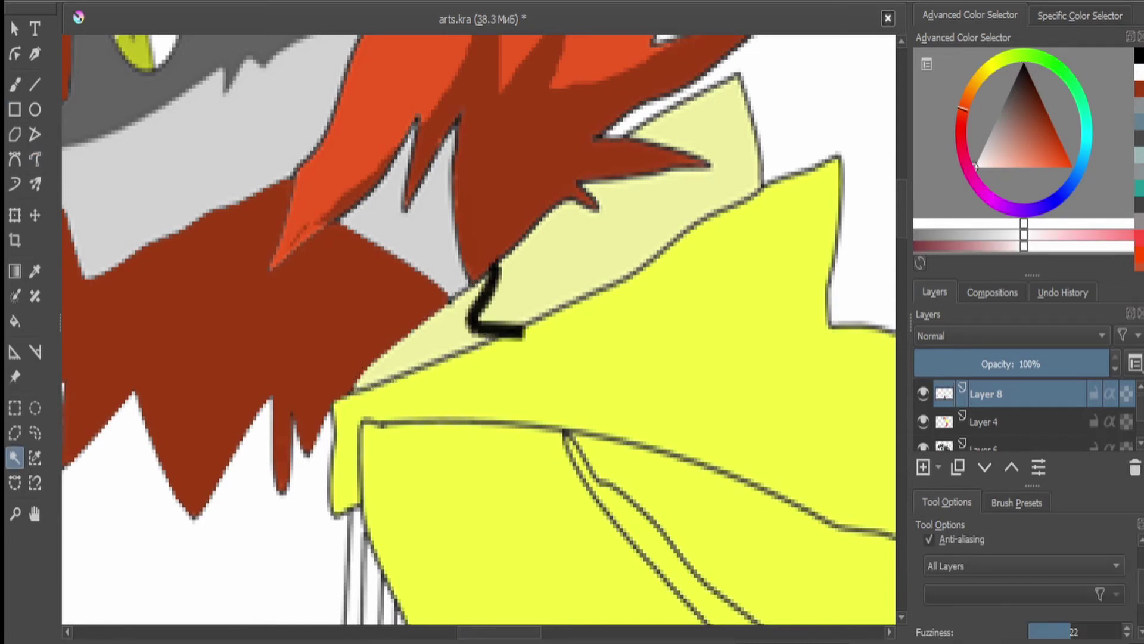
{"action": "scroll", "coordinate": [1022, 572], "scroll_direction": "down", "scroll_amount": 3}
{"action": "left_click", "coordinate": [423, 343]}
{"action": "key", "text": "x"}
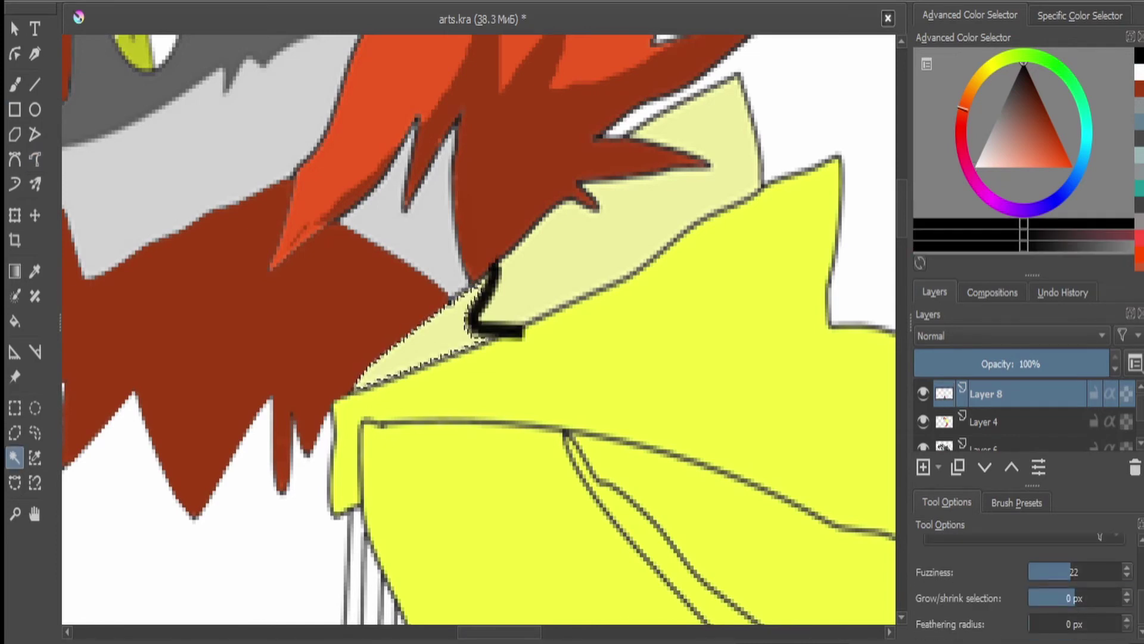
{"action": "key", "text": "f"}
{"action": "left_click", "coordinate": [983, 421]}
{"action": "left_click", "coordinate": [418, 345]}
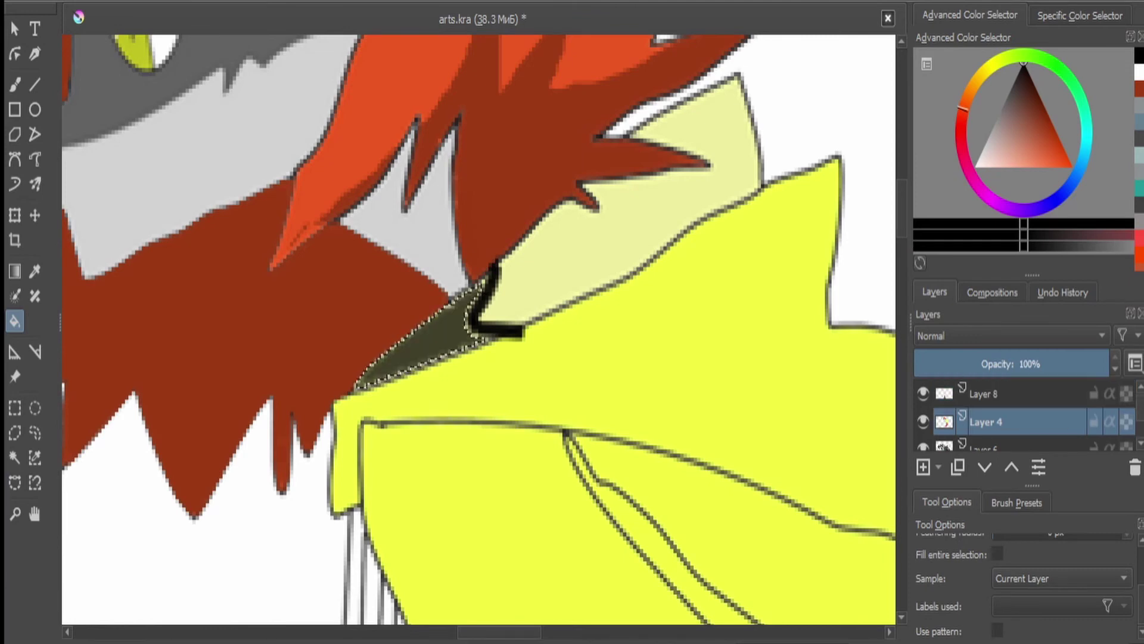
{"action": "key", "text": "ctrl+shift+a"}
- Extend the black guide on Layer 8 with a zigzag across the yellow front of the hood
{"action": "left_click", "coordinate": [983, 393]}
{"action": "key", "text": "b"}
{"action": "scroll", "coordinate": [553, 419], "scroll_direction": "down", "scroll_amount": 3}
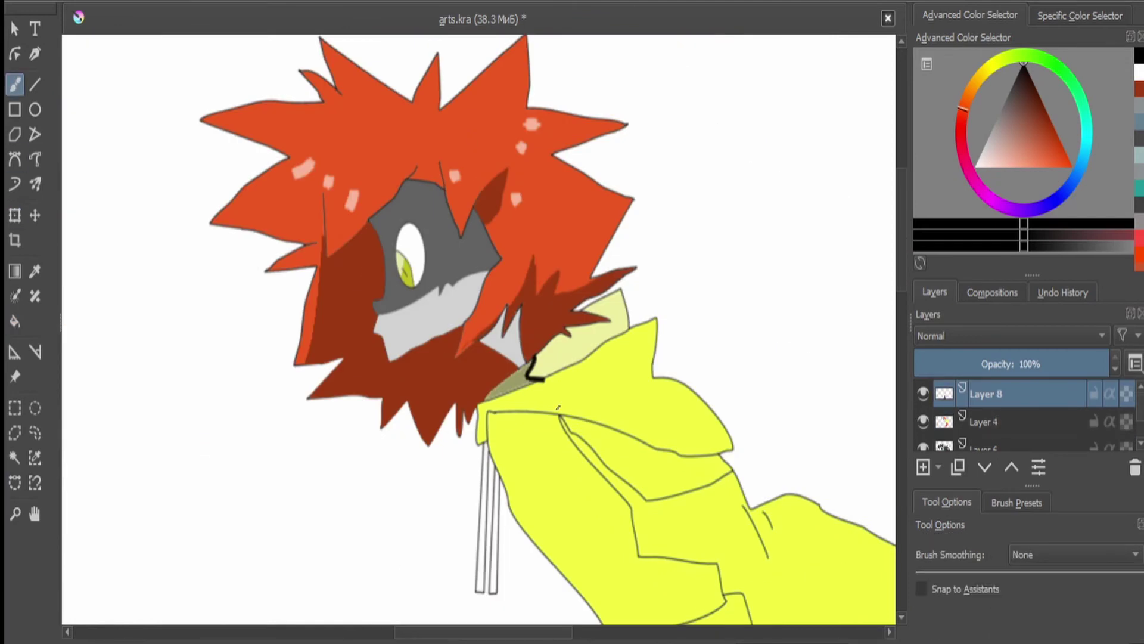
{"action": "scroll", "coordinate": [477, 250], "scroll_direction": "up", "scroll_amount": 3}
{"action": "left_click_drag", "start_coordinate": [488, 251], "coordinate": [607, 329]}
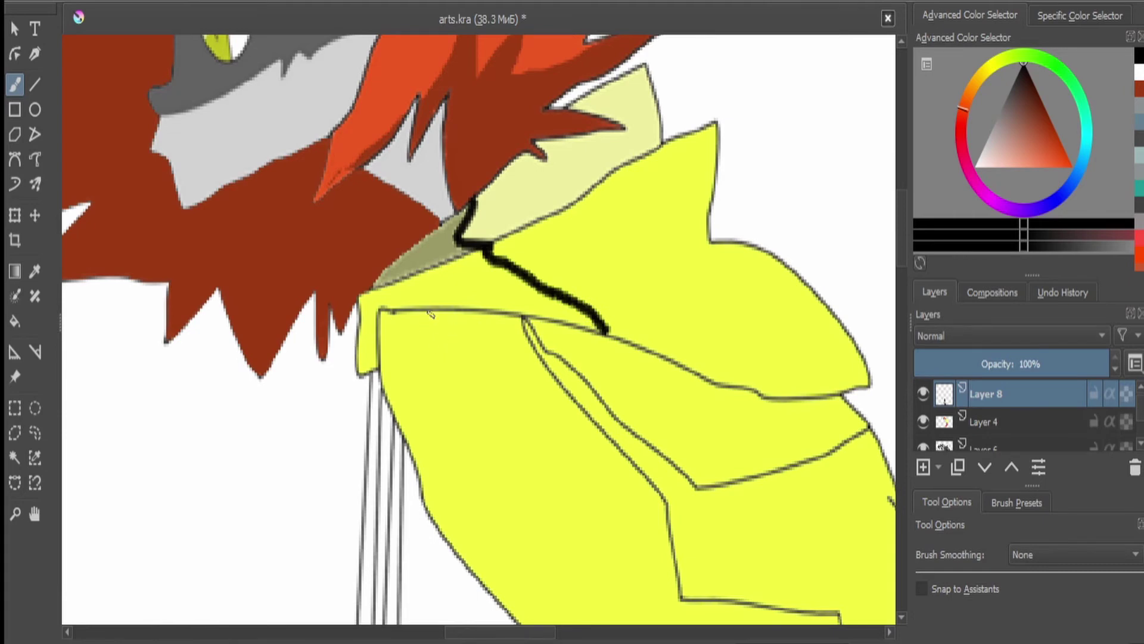
{"action": "key", "text": "ctrl+z"}
{"action": "left_click_drag", "start_coordinate": [490, 242], "coordinate": [604, 263]}
{"action": "left_click_drag", "start_coordinate": [502, 246], "coordinate": [461, 292]}
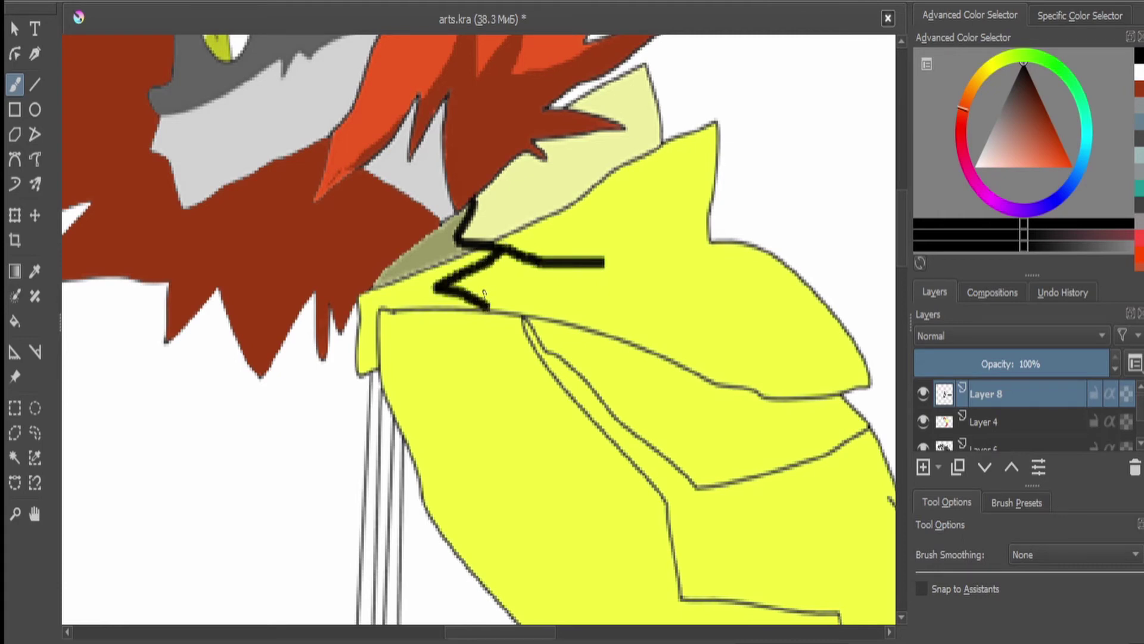
- Try to fill the hood's yellow front edge beside the zigzag guide with dark olive
{"action": "key", "text": "f"}
{"action": "left_click", "coordinate": [15, 457]}
{"action": "left_click", "coordinate": [405, 286]}
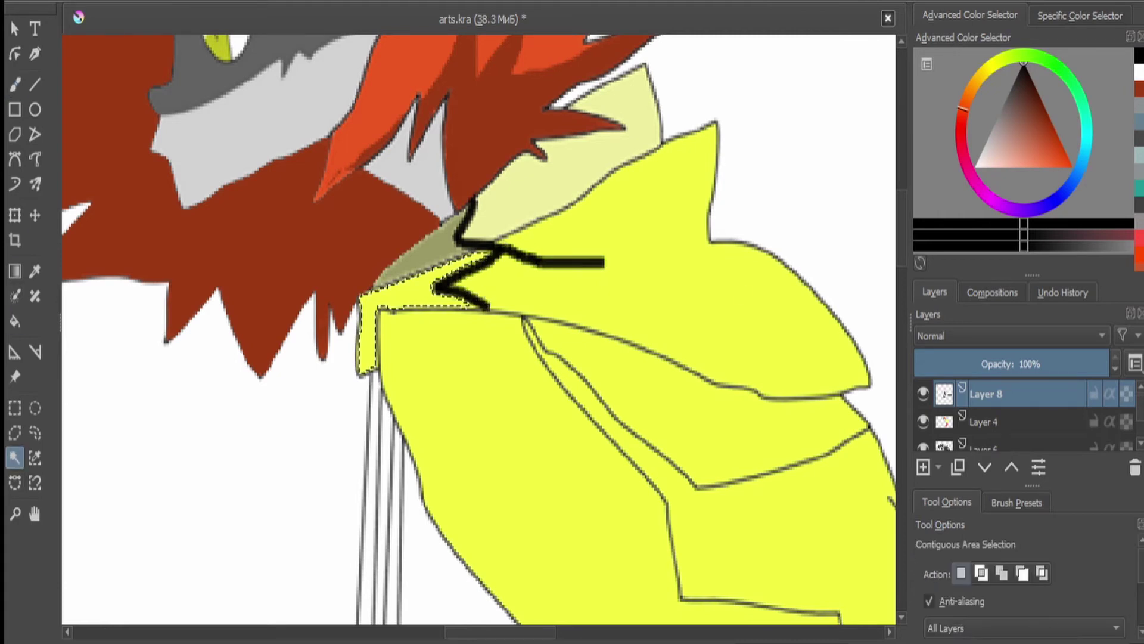
{"action": "key", "text": "f"}
{"action": "scroll", "coordinate": [453, 268], "scroll_direction": "up", "scroll_amount": 3}
{"action": "left_click", "coordinate": [404, 283]}
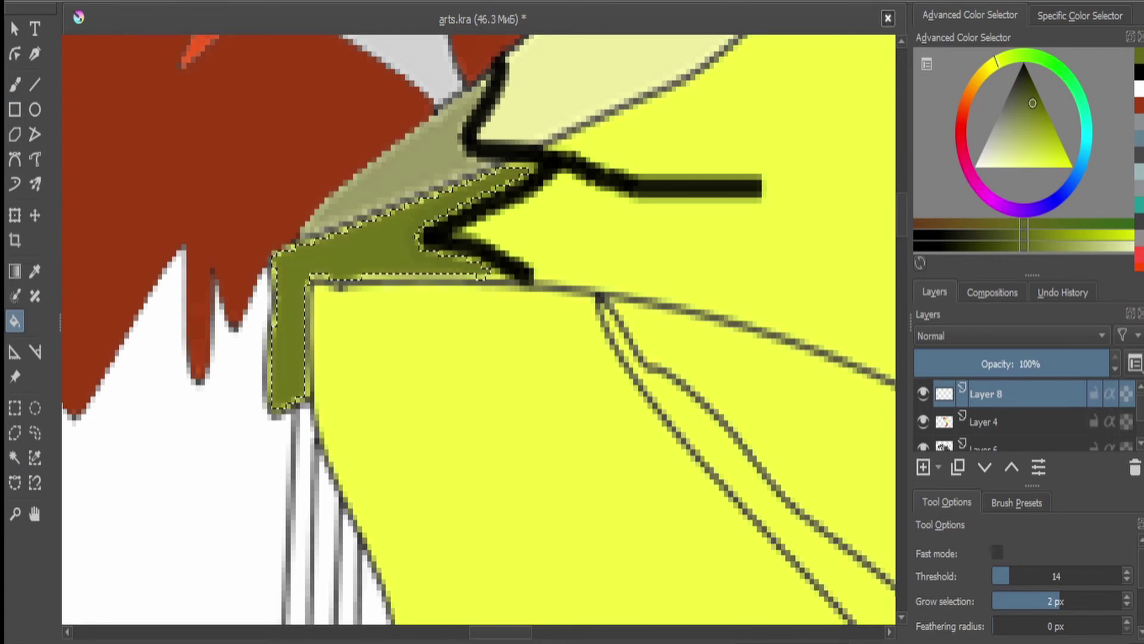
{"action": "key", "text": "ctrl+z"}
- Select the hood's front edge with fuzziness 9 and 1 px growth, fill it with olive, and clear the selection
{"action": "left_click", "coordinate": [15, 457]}
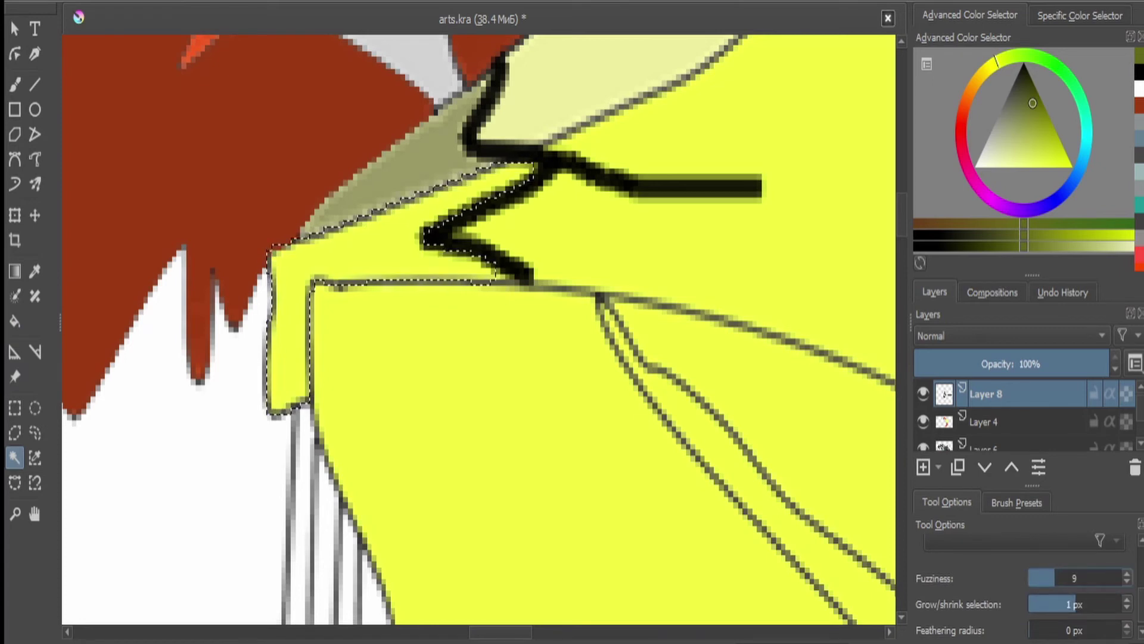
{"action": "left_click", "coordinate": [15, 320]}
{"action": "key", "text": "shift+BackSpace"}
{"action": "key", "text": "minus"}
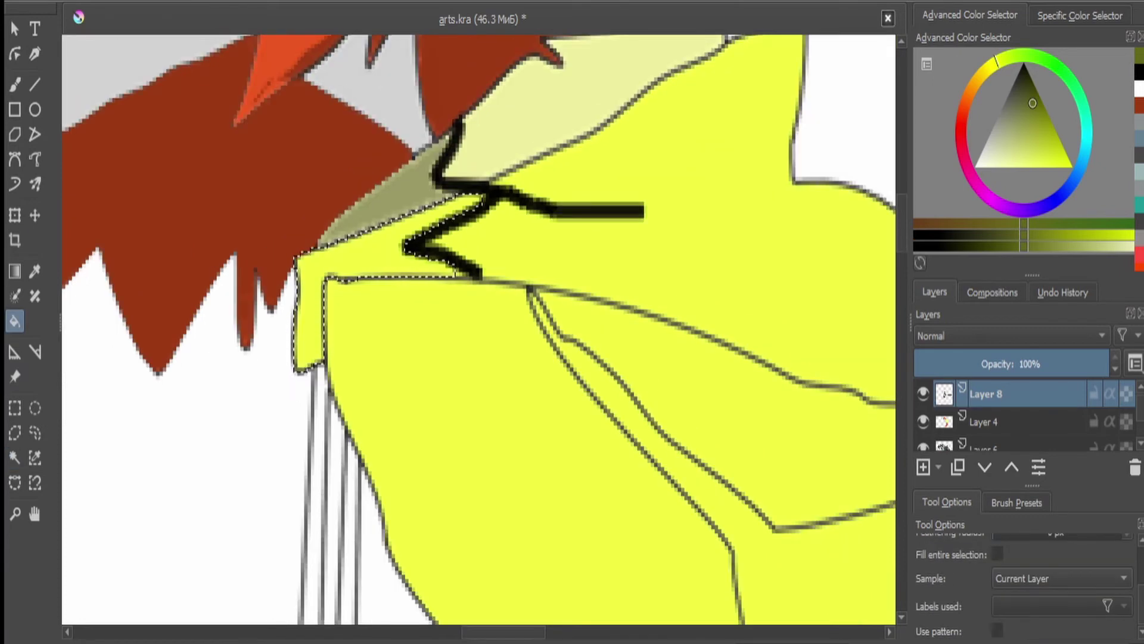
{"action": "key", "text": "ctrl+z"}
{"action": "key", "text": "ctrl+shift+z"}
{"action": "key", "text": "ctrl+shift+a"}
{"action": "key", "text": "minus"}
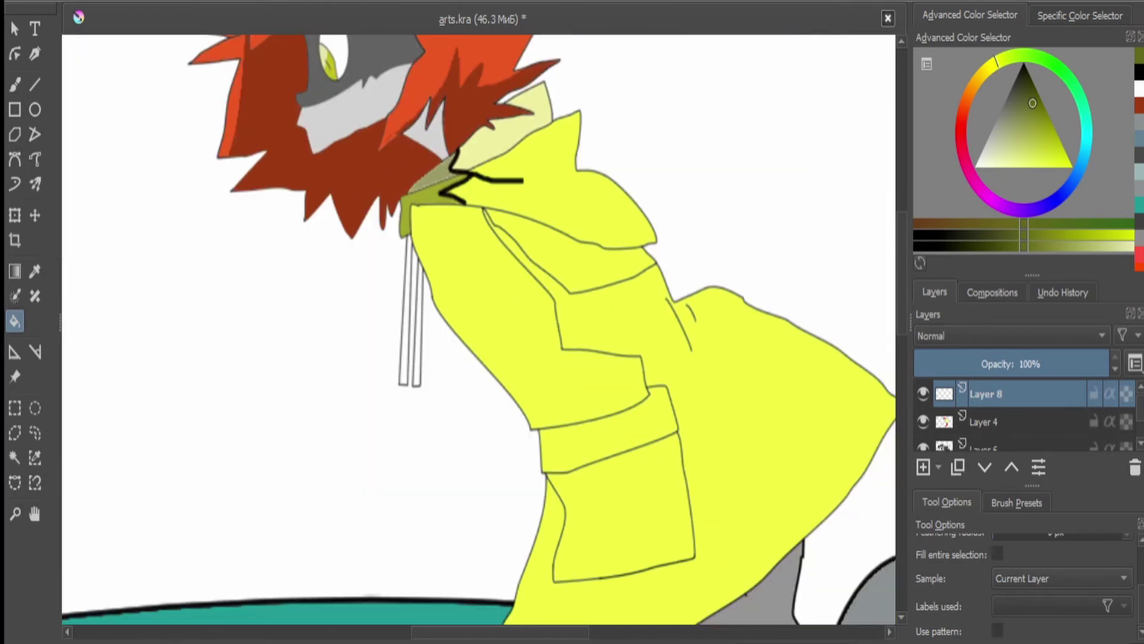
- Activate Layer 4 and sample the muted olive of the lining shadow as the brush color
{"action": "key", "text": "ctrl+shift+d"}
{"action": "key", "text": "Page_Down"}
{"action": "key", "text": "plus"}
{"action": "key", "text": "plus"}
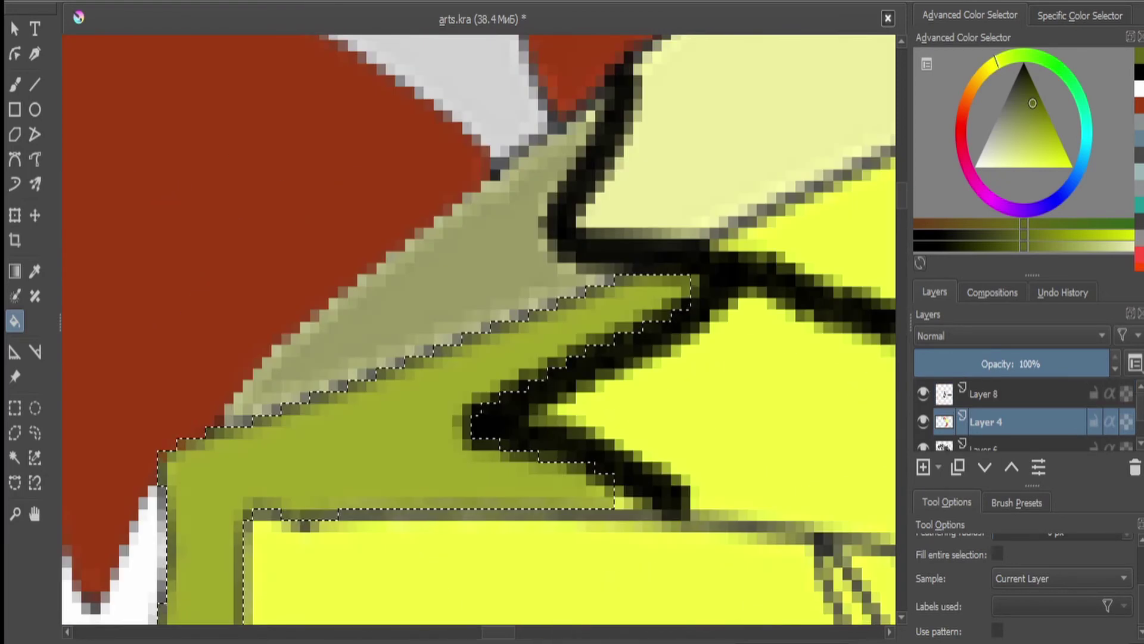
{"action": "key", "text": "p"}
{"action": "left_click", "coordinate": [560, 298]}
{"action": "key", "text": "minus"}
{"action": "key", "text": "b"}
{"action": "key", "text": "minus"}
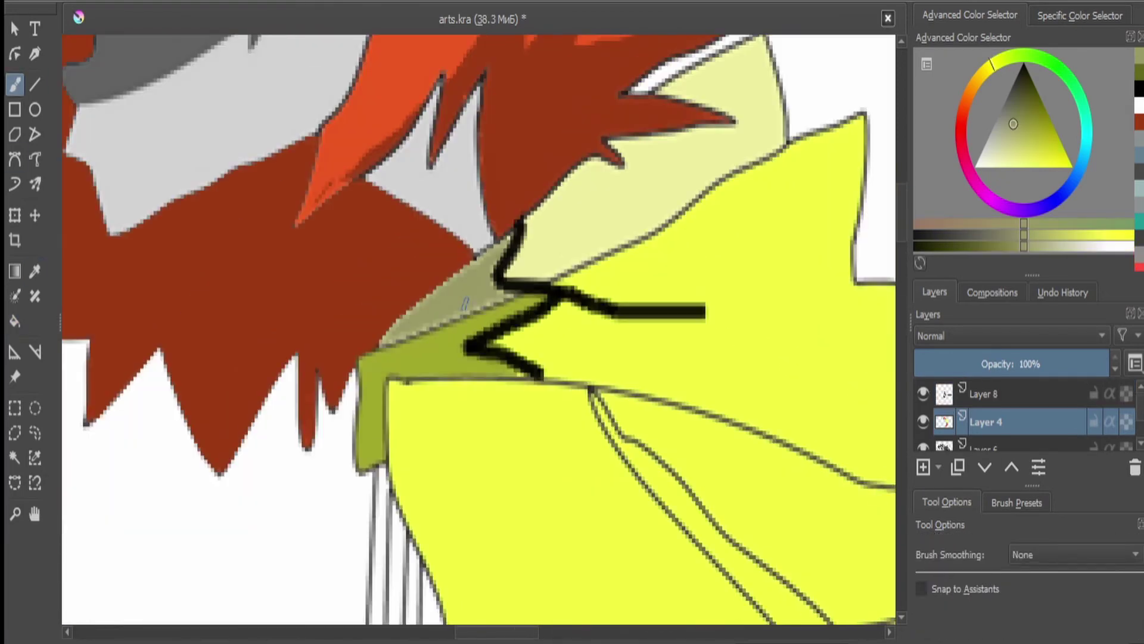
- Delete Layer 8 with the black guide lines
{"action": "key", "text": "Page_Up"}
{"action": "key", "text": "minus"}
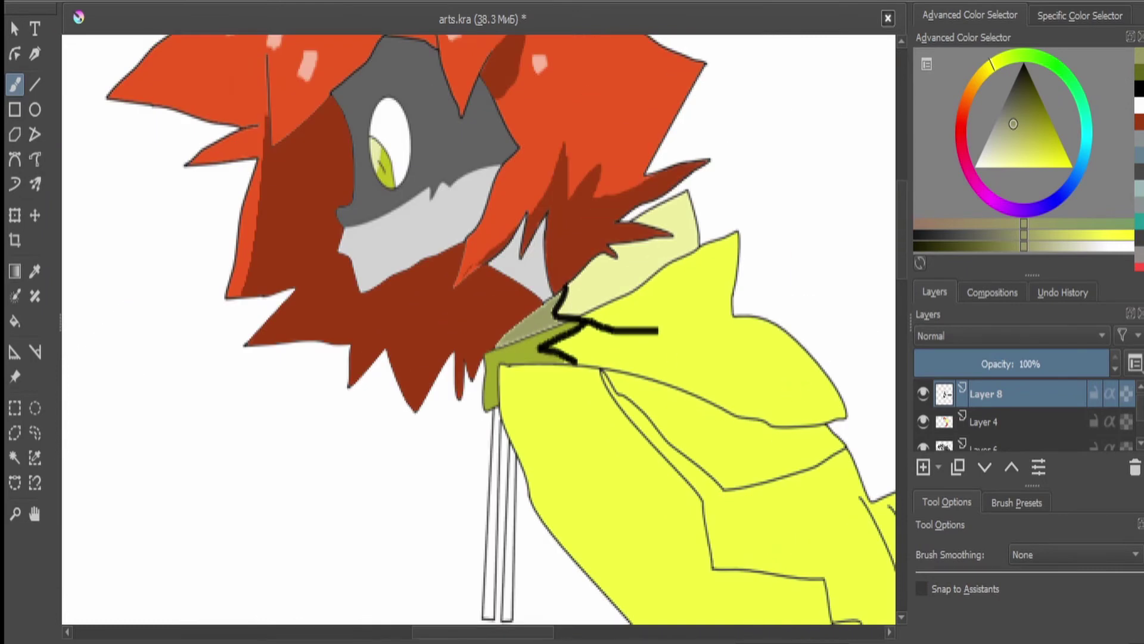
{"action": "key", "text": "shift+Delete"}
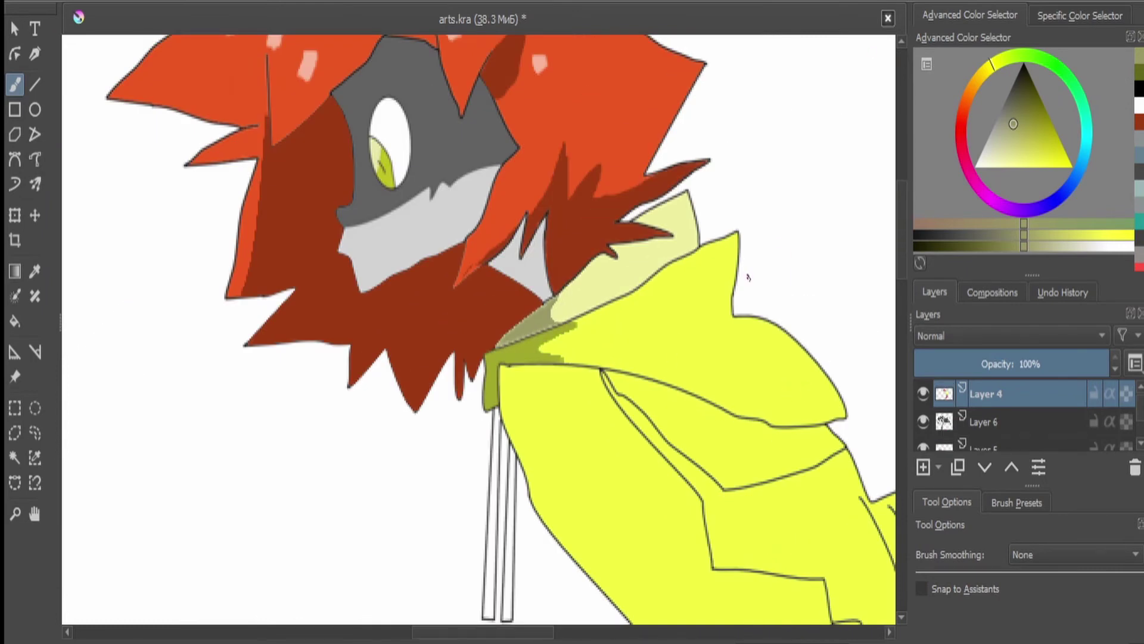
- Add a new layer and draw a black guide line from the shoulder seam down the upper sleeve
{"action": "key", "text": "minus"}
{"action": "key", "text": "Insert"}
{"action": "key", "text": "d"}
{"action": "key", "text": "plus"}
{"action": "key", "text": "minus"}
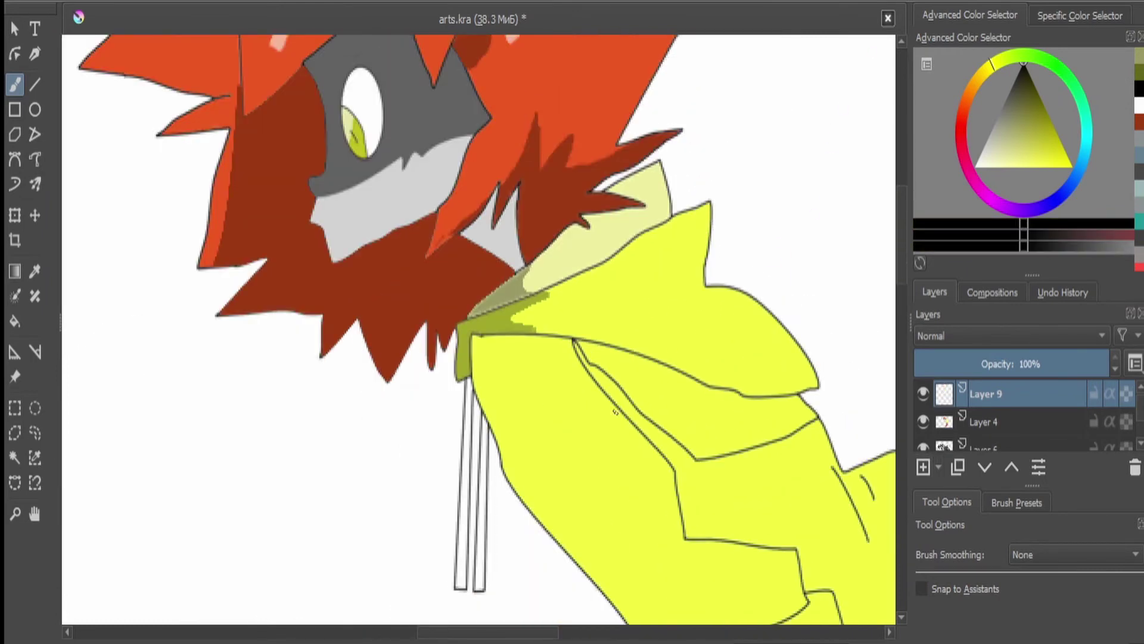
{"action": "key", "text": "plus"}
{"action": "mouse_move", "coordinate": [563, 337]}
{"action": "left_mouse_down"}
{"action": "mouse_move", "coordinate": [488, 350]}
{"action": "mouse_move", "coordinate": [477, 366]}
{"action": "mouse_move", "coordinate": [475, 404]}
{"action": "mouse_move", "coordinate": [511, 490]}
{"action": "left_mouse_up"}
- Draw three curved black guide lines across the lower sleeve to outline the elbow and fold shadows
{"action": "scroll", "coordinate": [510, 490], "scroll_direction": "down", "scroll_amount": 3}
{"action": "mouse_move", "coordinate": [459, 285]}
{"action": "left_mouse_down"}
{"action": "mouse_move", "coordinate": [547, 318]}
{"action": "mouse_move", "coordinate": [657, 407]}
{"action": "mouse_move", "coordinate": [742, 424]}
{"action": "left_mouse_up"}
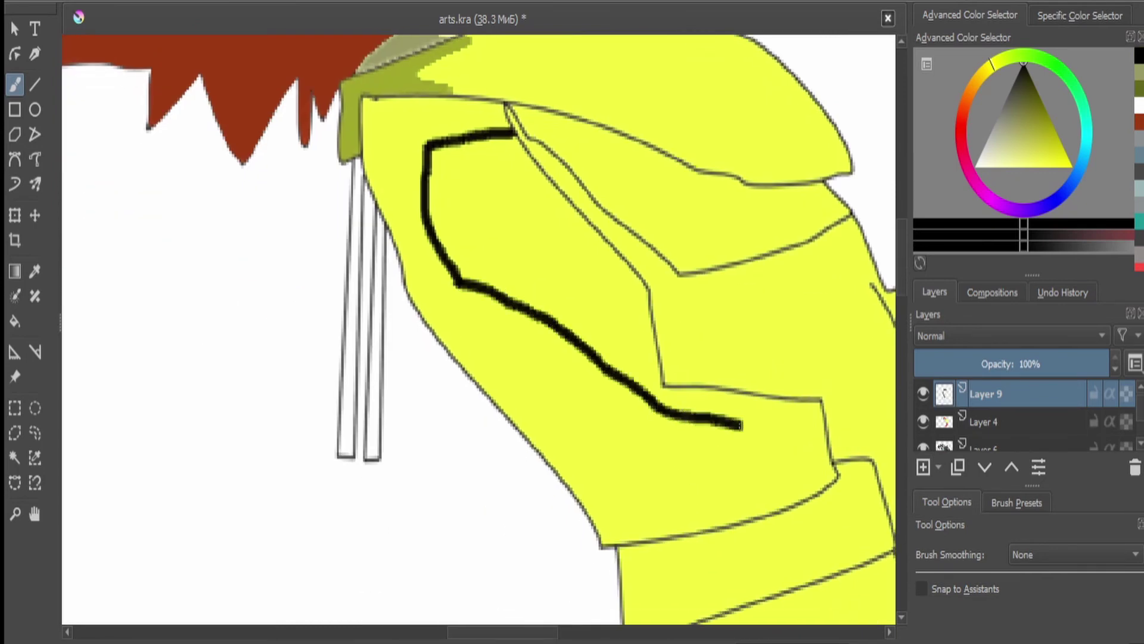
{"action": "key", "text": "ctrl+z"}
{"action": "mouse_move", "coordinate": [666, 391]}
{"action": "left_mouse_down"}
{"action": "mouse_move", "coordinate": [474, 305]}
{"action": "mouse_move", "coordinate": [459, 286]}
{"action": "left_mouse_up"}
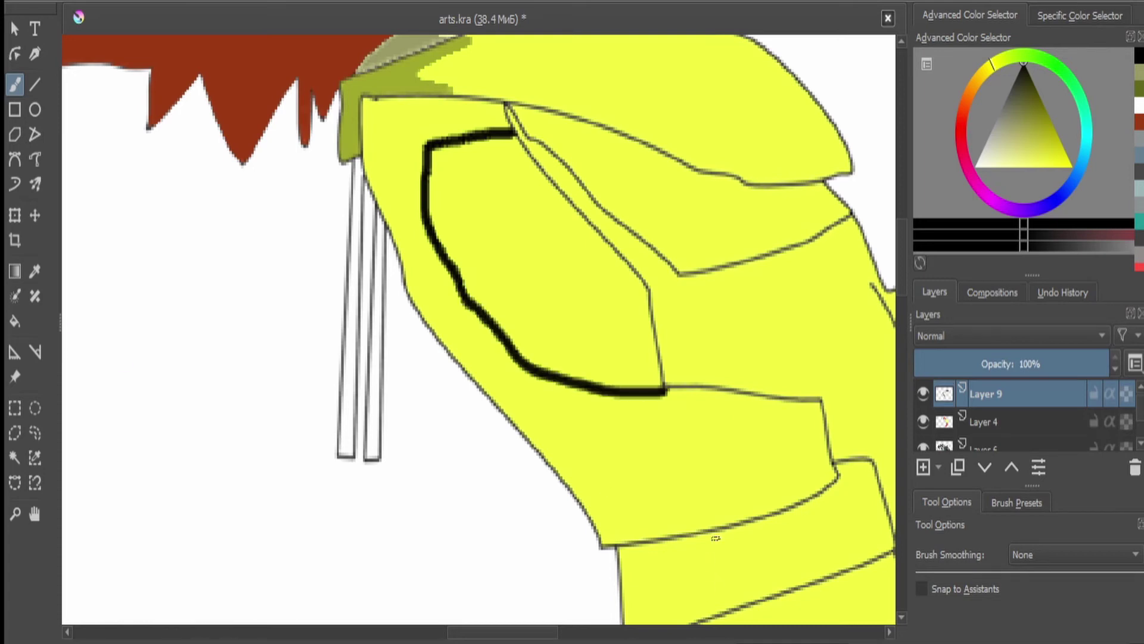
{"action": "mouse_move", "coordinate": [837, 475]}
{"action": "left_mouse_down"}
{"action": "mouse_move", "coordinate": [745, 480]}
{"action": "mouse_move", "coordinate": [618, 451]}
{"action": "mouse_move", "coordinate": [508, 388]}
{"action": "mouse_move", "coordinate": [475, 317]}
{"action": "left_mouse_up"}
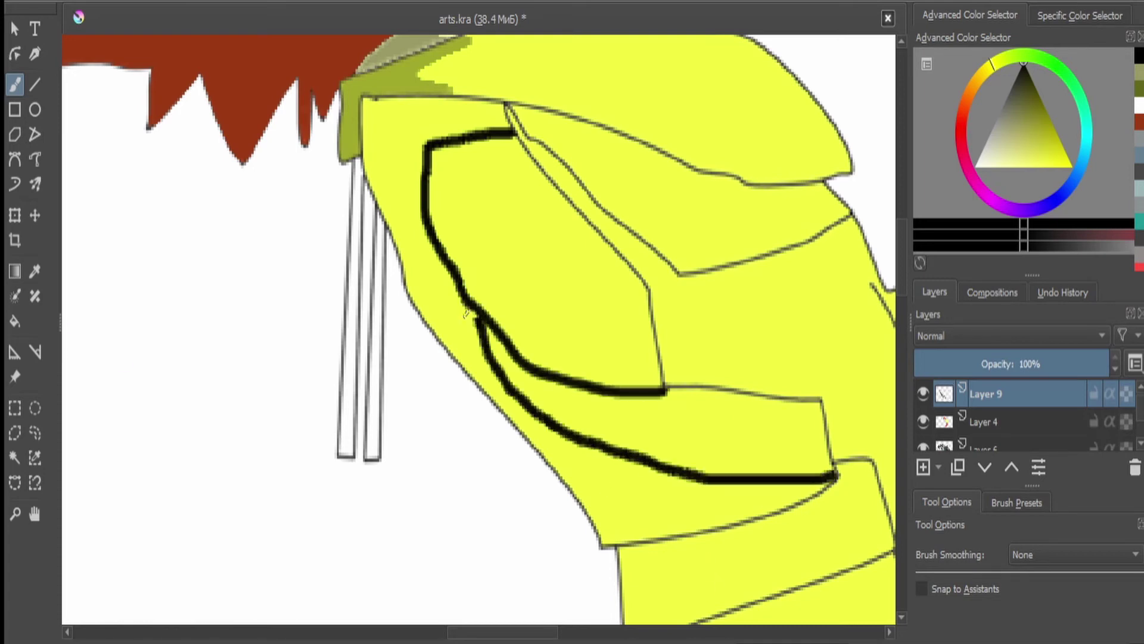
{"action": "mouse_move", "coordinate": [796, 439]}
{"action": "left_mouse_down"}
{"action": "mouse_move", "coordinate": [619, 424]}
{"action": "mouse_move", "coordinate": [555, 381]}
{"action": "left_mouse_up"}
- Select the sleeve areas outside the guide lines, fill them with the olive sampled from the hood edge, and clear the selection
{"action": "key", "text": "ctrl+w"}
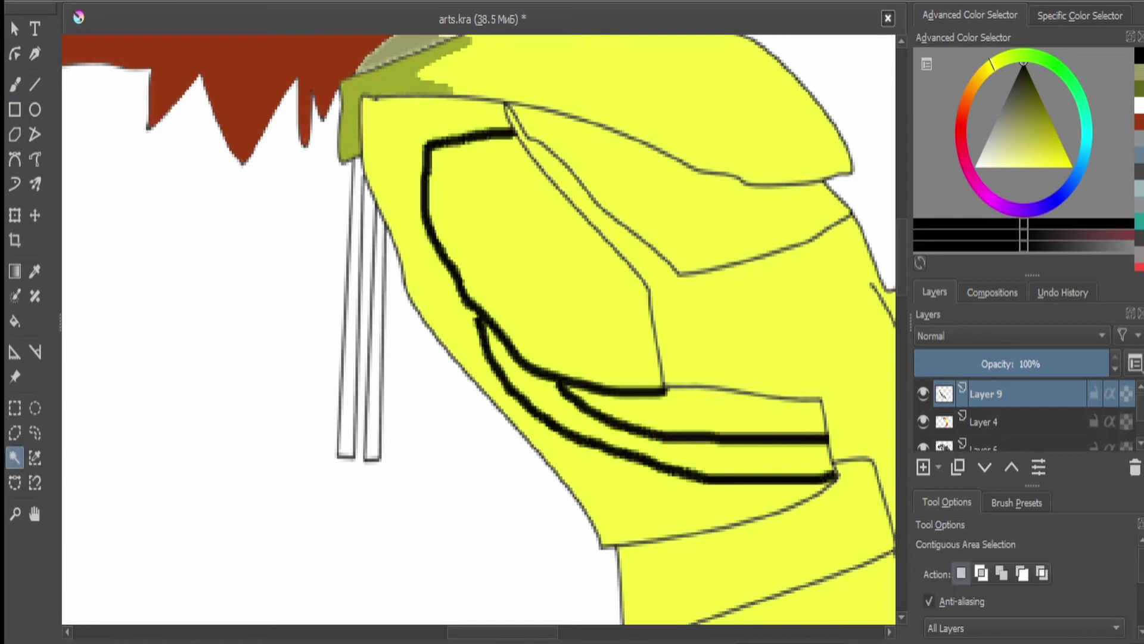
{"action": "left_click", "coordinate": [403, 239]}
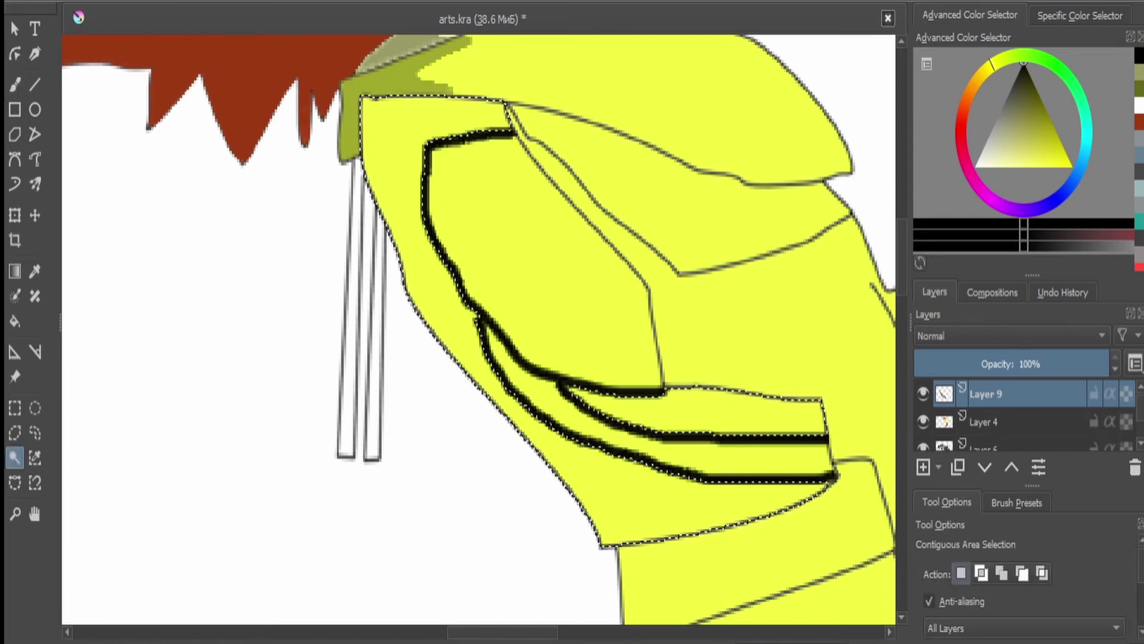
{"action": "key", "text": "p"}
{"action": "left_click", "coordinate": [352, 125]}
{"action": "key", "text": "f"}
{"action": "left_click", "coordinate": [537, 251]}
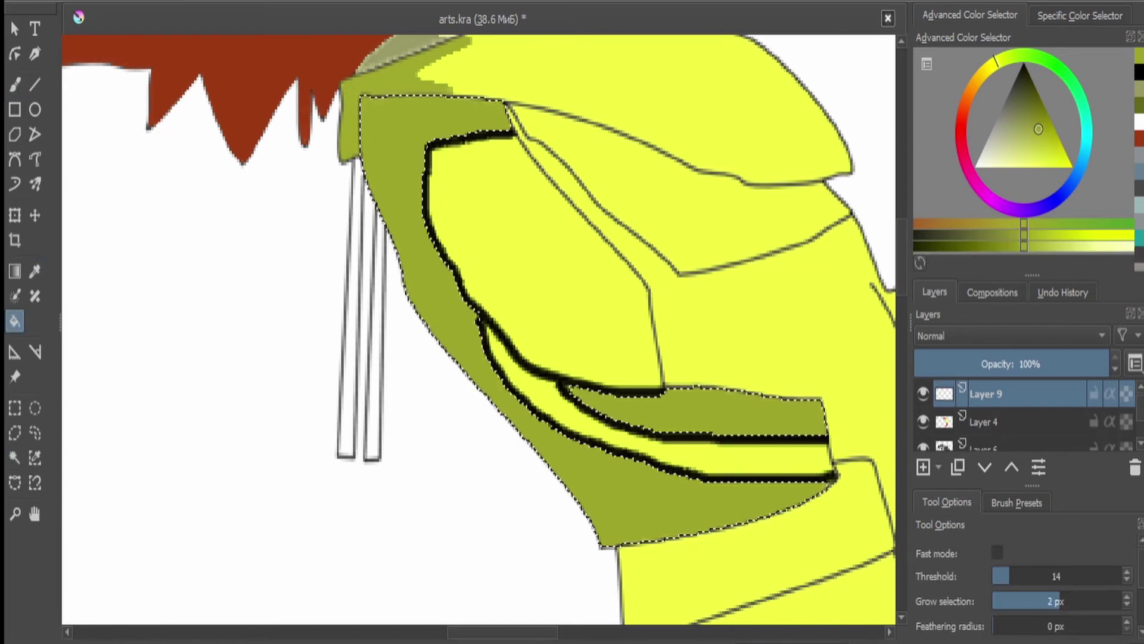
{"action": "key", "text": "ctrl+shift+a"}
- Draw a short curved black guide line across the sleeve cuff on Layer 9 with the Freehand Path tool
{"action": "scroll", "coordinate": [476, 328], "scroll_direction": "down", "scroll_amount": 1}
{"action": "scroll", "coordinate": [477, 328], "scroll_direction": "down", "scroll_amount": 4}
{"action": "scroll", "coordinate": [477, 328], "scroll_direction": "up", "scroll_amount": 3}
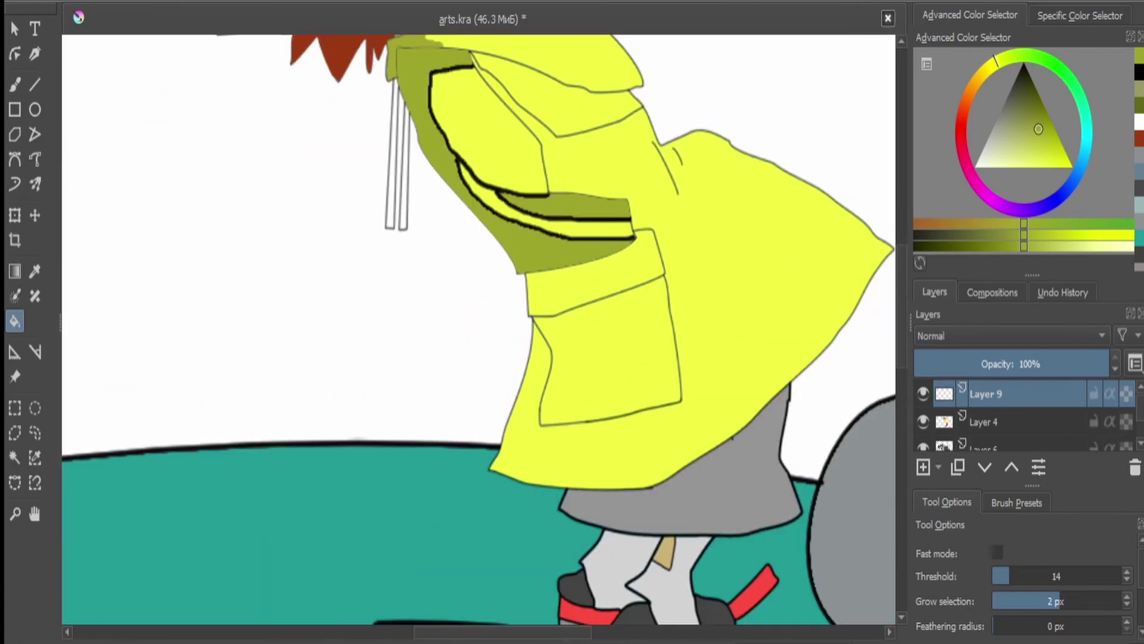
{"action": "left_click", "coordinate": [944, 393], "text": "ctrl"}
{"action": "left_click", "coordinate": [983, 422]}
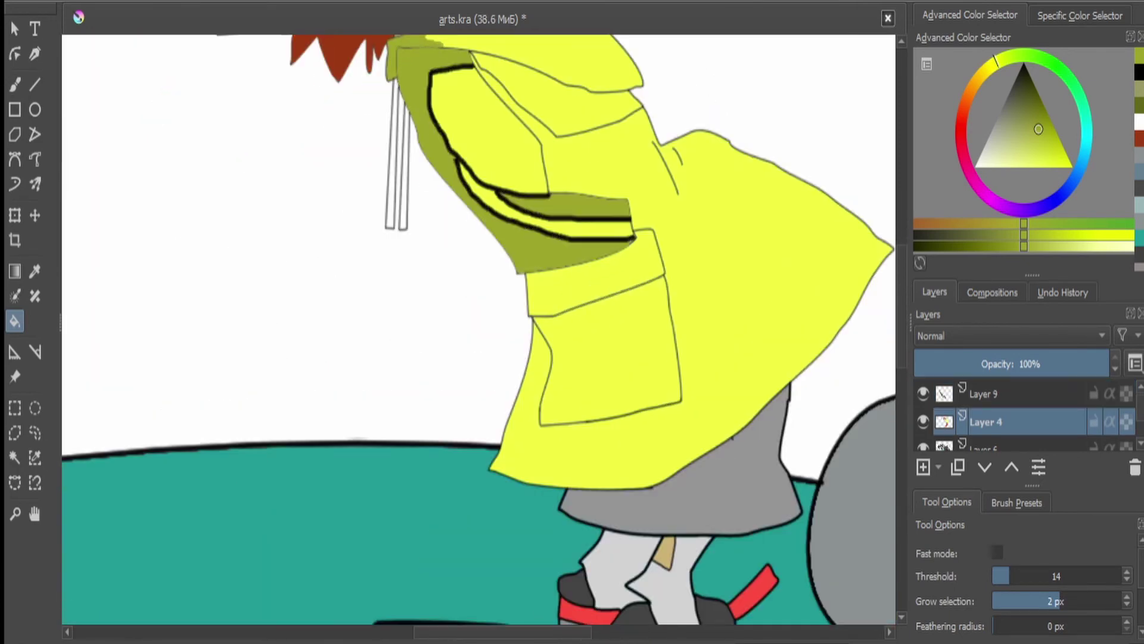
{"action": "scroll", "coordinate": [477, 328], "scroll_direction": "up", "scroll_amount": 2}
{"action": "left_click", "coordinate": [983, 393]}
{"action": "left_click", "coordinate": [35, 159]}
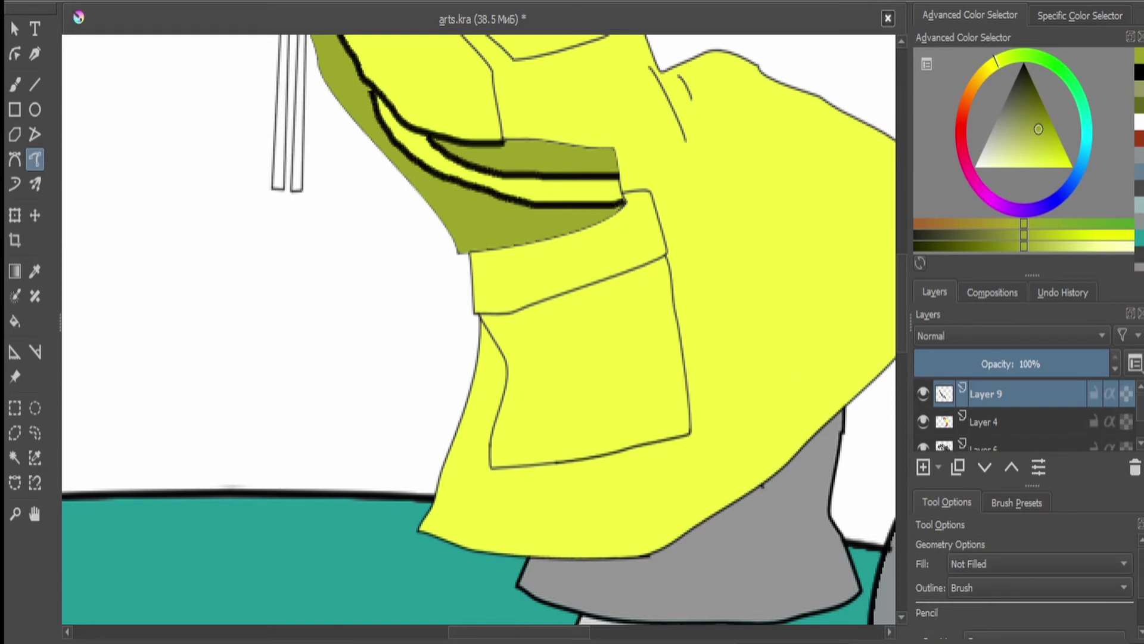
{"action": "key", "text": "d"}
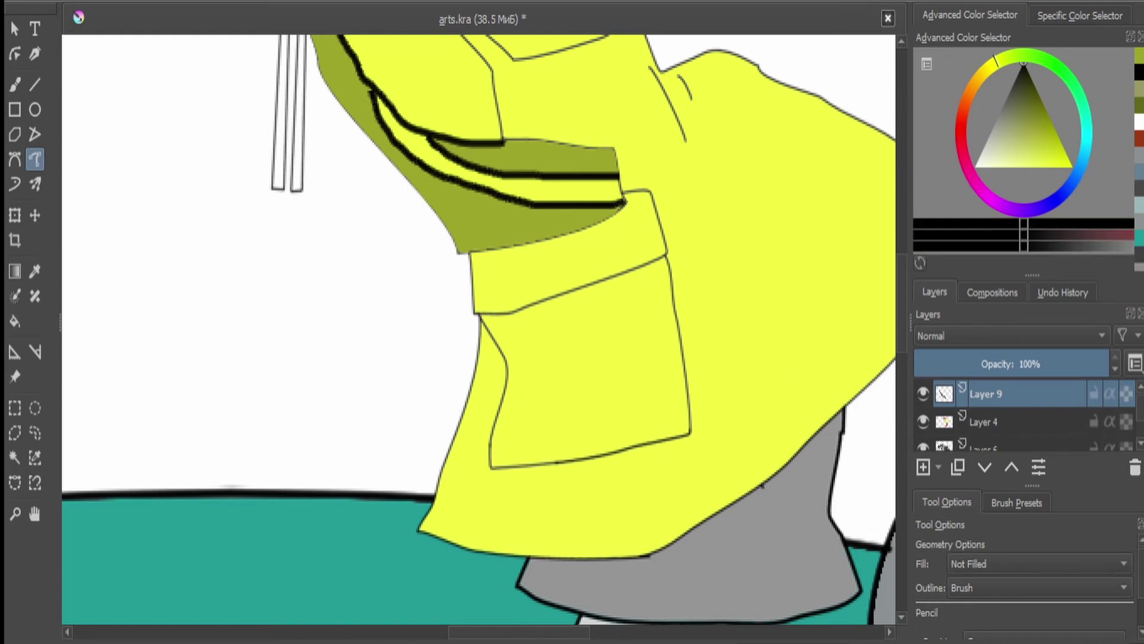
{"action": "left_click_drag", "start_coordinate": [639, 233], "coordinate": [658, 222]}
- Select the cuff below the guide line, fill it with olive on Layer 4, clear the selection, and return to Layer 9 with the brush
{"action": "key", "text": "x"}
{"action": "left_click", "coordinate": [15, 457]}
{"action": "left_click", "coordinate": [566, 278]}
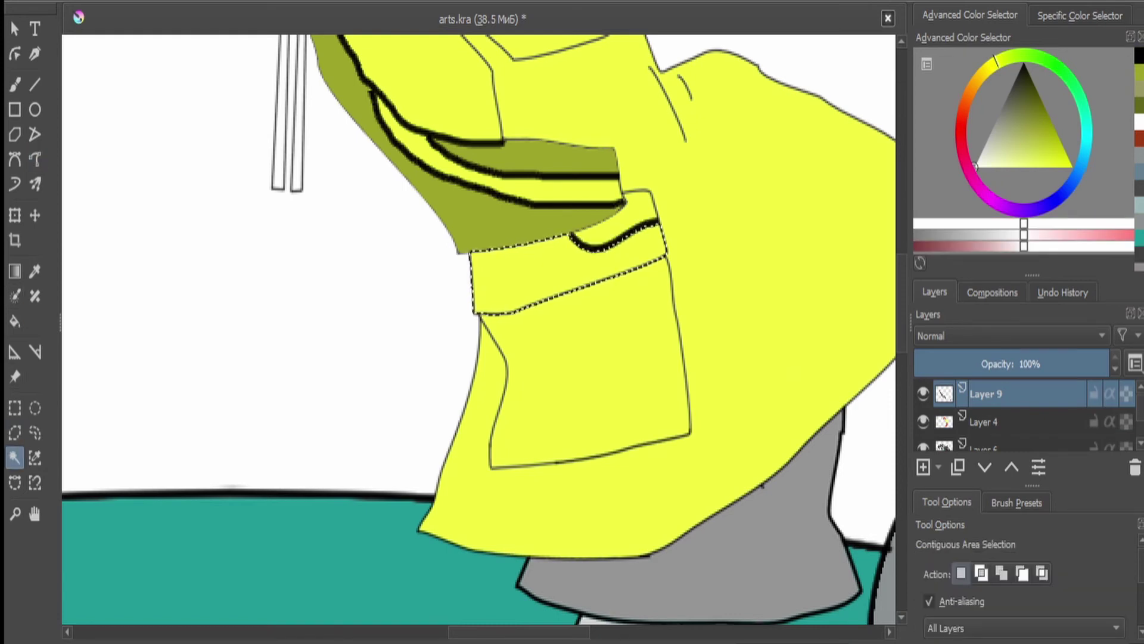
{"action": "left_click", "coordinate": [983, 421]}
{"action": "key", "text": "f"}
{"action": "key", "text": "BackSpace"}
{"action": "key", "text": "ctrl+z"}
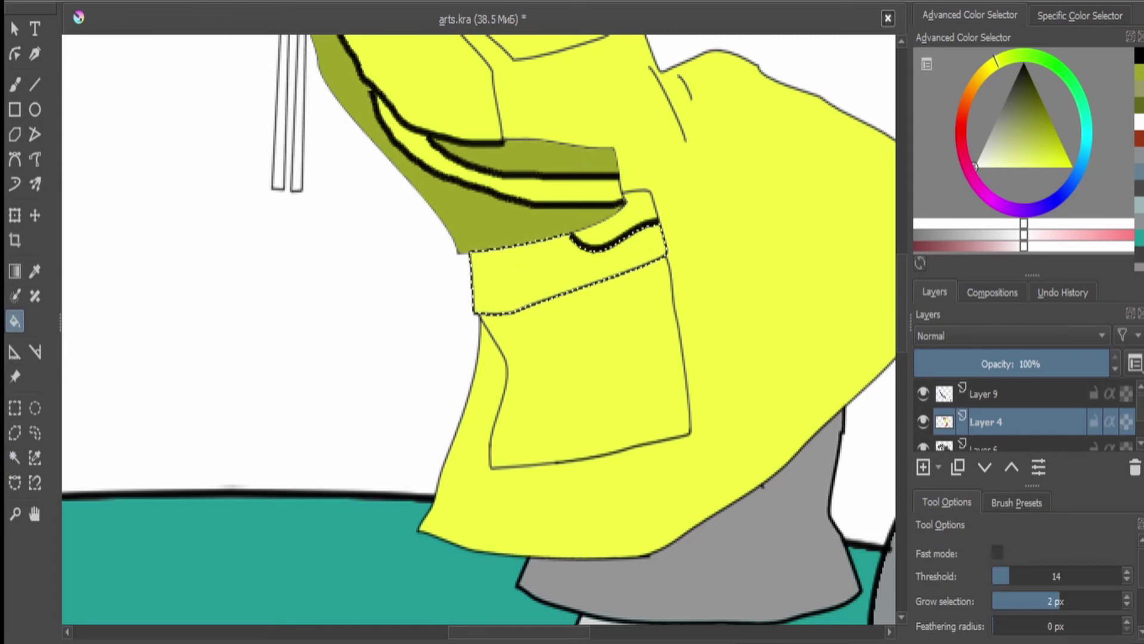
{"action": "key", "text": "shift+BackSpace"}
{"action": "key", "text": "ctrl+shift+a"}
{"action": "left_click", "coordinate": [983, 393]}
{"action": "key", "text": "b"}
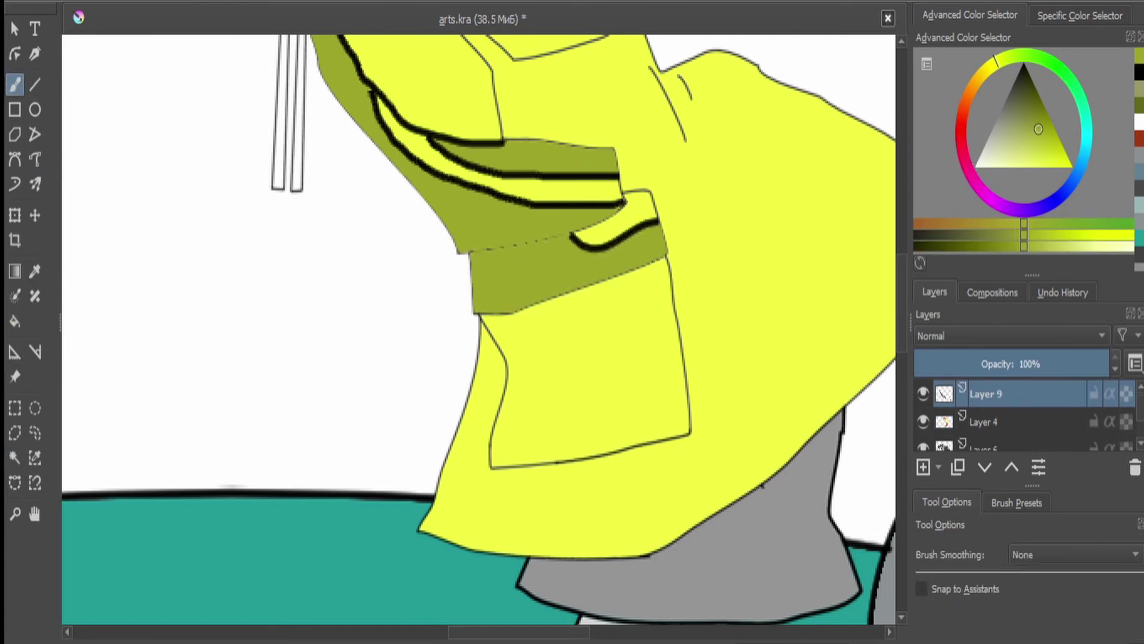
- Try shading the coat pocket with a curved black guide line and an olive fill over its larger side on Layer 9
{"action": "key", "text": "ctrl+z"}
{"action": "key", "text": "d"}
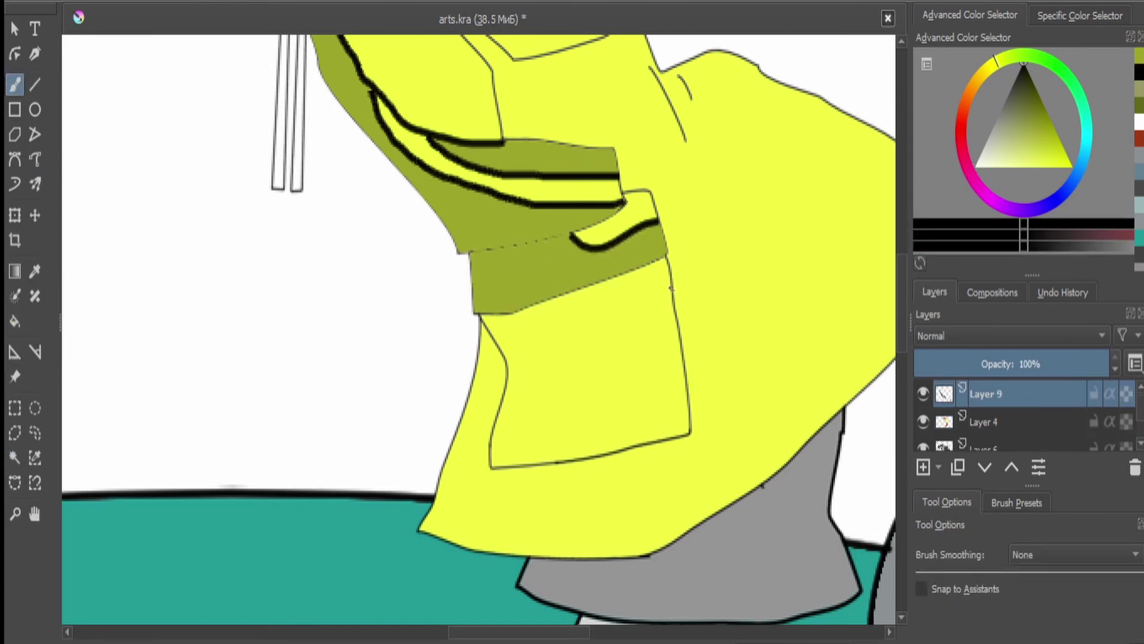
{"action": "left_click_drag", "start_coordinate": [671, 287], "coordinate": [638, 422]}
{"action": "left_click", "coordinate": [35, 432]}
{"action": "left_click", "coordinate": [572, 388]}
{"action": "left_click", "coordinate": [536, 286], "text": "ctrl"}
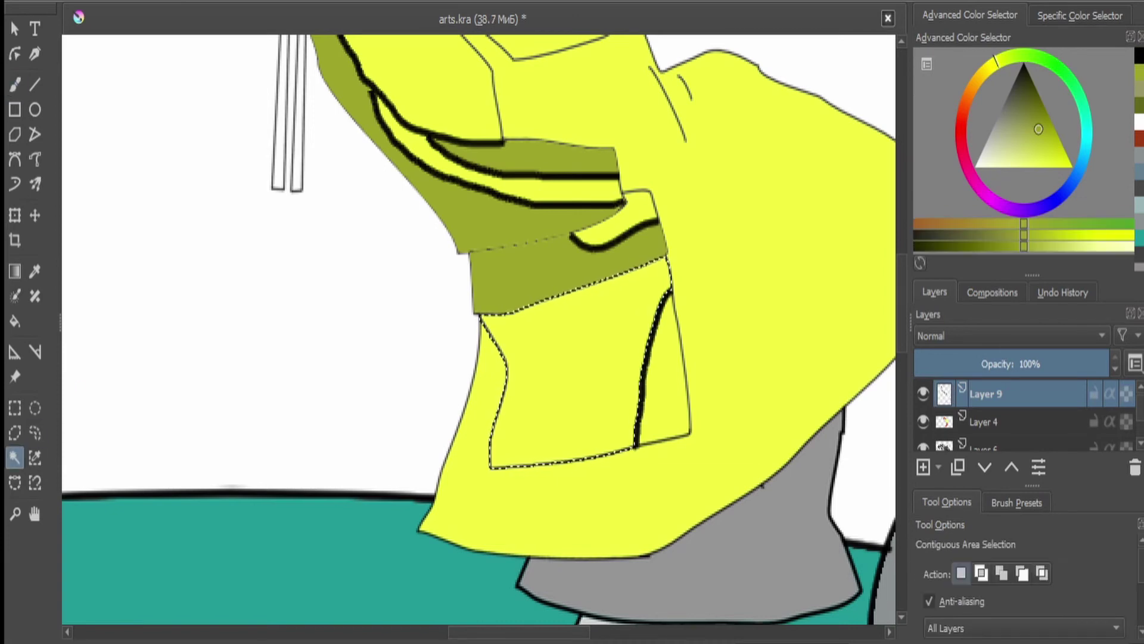
{"action": "key", "text": "f"}
{"action": "key", "text": "shift+BackSpace"}
{"action": "key", "text": "ctrl+shift+a"}
{"action": "scroll", "coordinate": [477, 328], "scroll_direction": "down", "scroll_amount": 5}
{"action": "scroll", "coordinate": [477, 251], "scroll_direction": "up", "scroll_amount": 6}
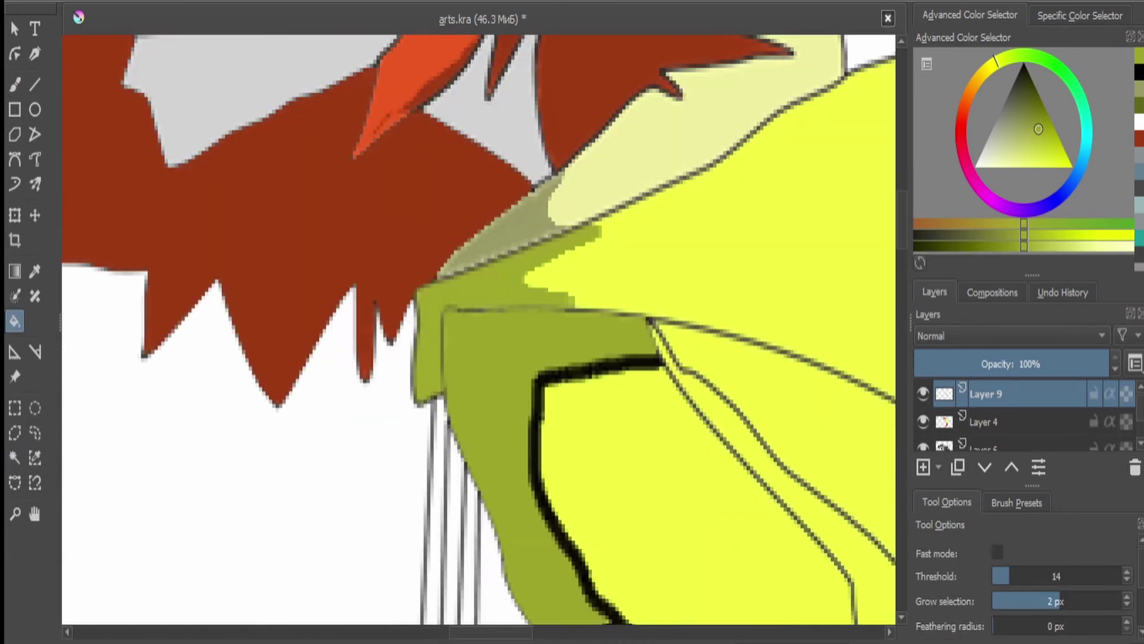
- Delete the guide-line Layer 9 and make Layer 4 active with the black brush ready
{"action": "key", "text": "d"}
{"action": "key", "text": "b"}
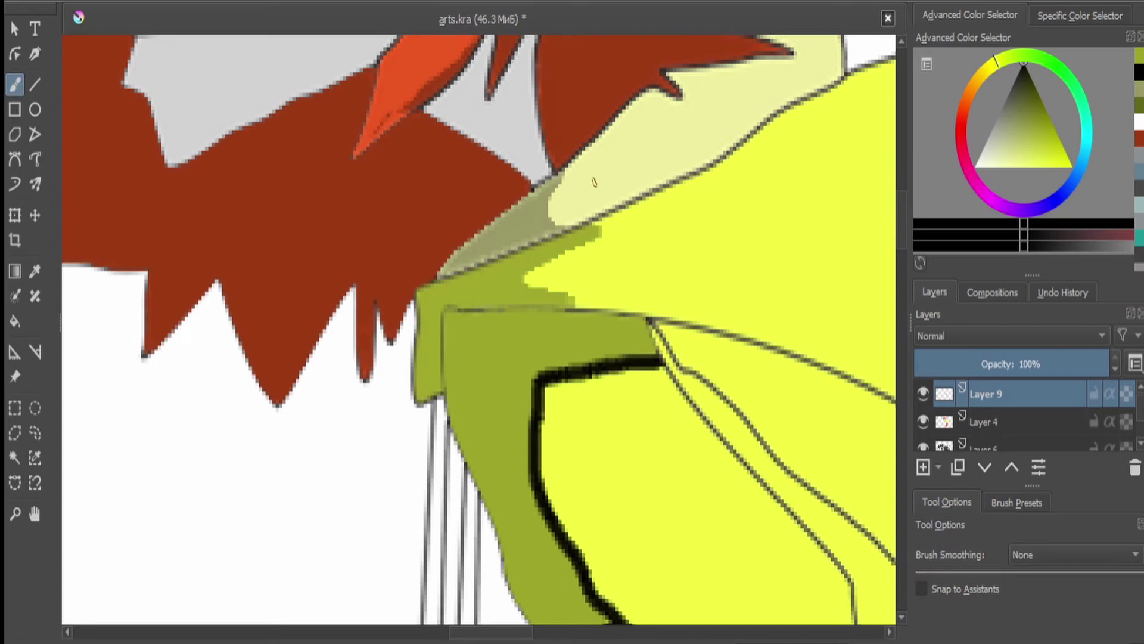
{"action": "scroll", "coordinate": [625, 305], "scroll_direction": "down", "scroll_amount": 6}
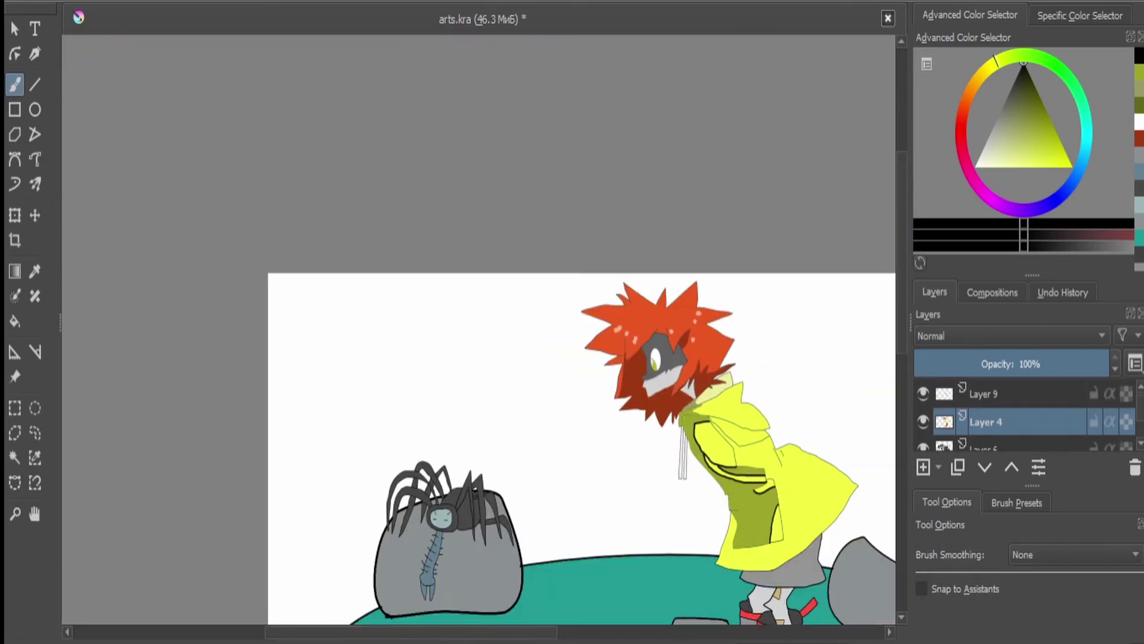
{"action": "scroll", "coordinate": [625, 304], "scroll_direction": "up", "scroll_amount": 2}
{"action": "key", "text": "shift+Delete"}
- Trace the hood's front edge and the upper sleeve's outer edge with a thicker black line on Layer 4
{"action": "scroll", "coordinate": [524, 304], "scroll_direction": "up", "scroll_amount": 8}
{"action": "mouse_move", "coordinate": [523, 305]}
{"action": "left_mouse_down"}
{"action": "mouse_move", "coordinate": [340, 277]}
{"action": "mouse_move", "coordinate": [235, 347]}
{"action": "mouse_move", "coordinate": [199, 420]}
{"action": "mouse_move", "coordinate": [178, 343]}
{"action": "mouse_move", "coordinate": [241, 239]}
{"action": "mouse_move", "coordinate": [440, 160]}
{"action": "left_mouse_up"}
{"action": "scroll", "coordinate": [440, 160], "scroll_direction": "down", "scroll_amount": 6}
{"action": "scroll", "coordinate": [358, 238], "scroll_direction": "up", "scroll_amount": 4}
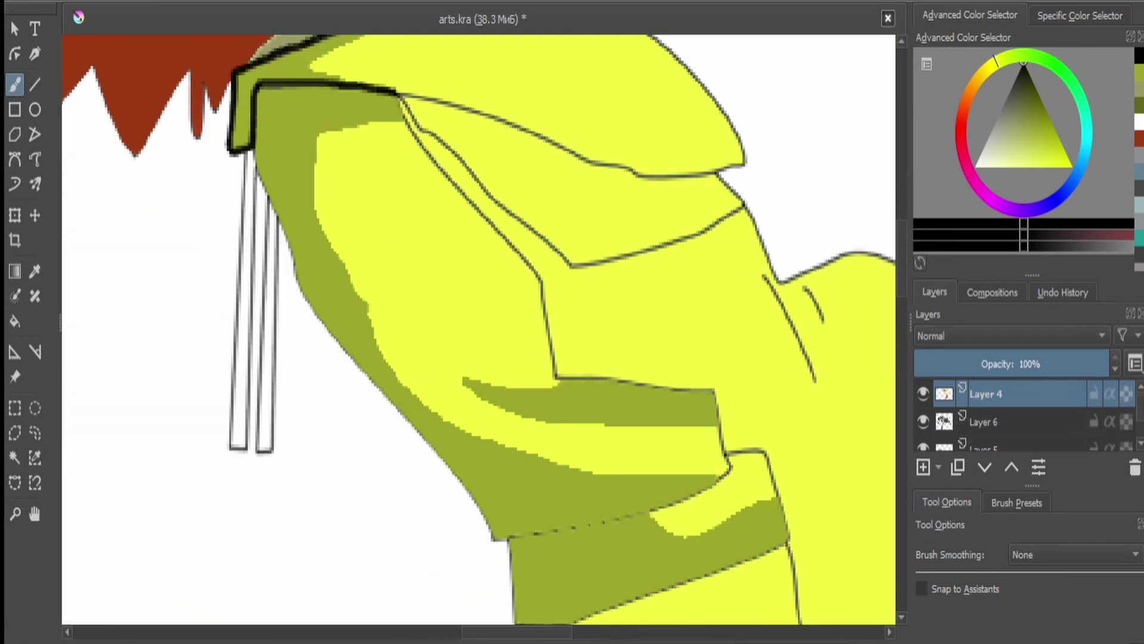
{"action": "scroll", "coordinate": [250, 126], "scroll_direction": "up", "scroll_amount": 3}
{"action": "left_click_drag", "start_coordinate": [248, 119], "coordinate": [361, 441]}
- Thicken the lower sleeve's outline in black along its underside, around its open end and up its back edge
{"action": "scroll", "coordinate": [360, 441], "scroll_direction": "down", "scroll_amount": 4}
{"action": "scroll", "coordinate": [358, 155], "scroll_direction": "up", "scroll_amount": 4}
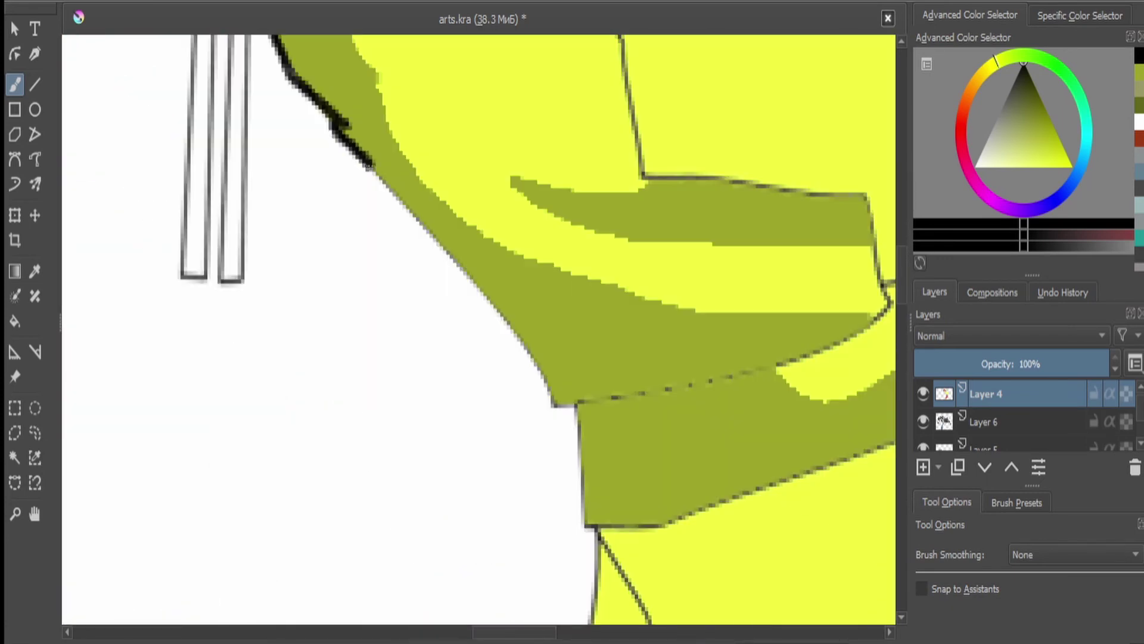
{"action": "left_click_drag", "start_coordinate": [445, 258], "coordinate": [569, 414]}
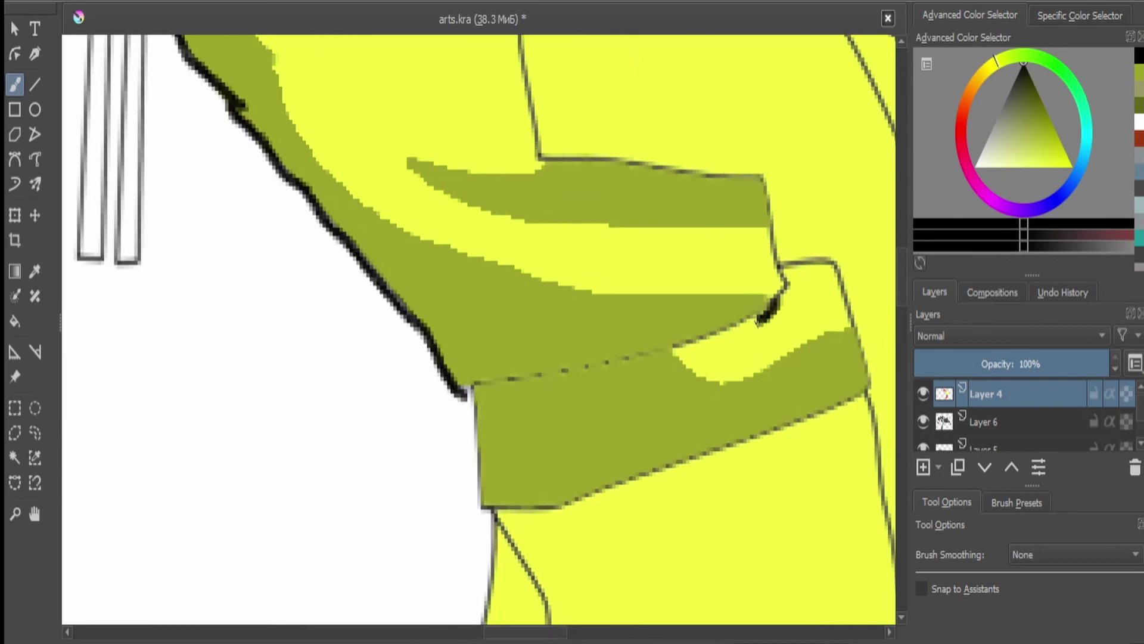
{"action": "mouse_move", "coordinate": [553, 376]}
{"action": "left_mouse_down"}
{"action": "mouse_move", "coordinate": [676, 348]}
{"action": "mouse_move", "coordinate": [781, 299]}
{"action": "left_mouse_up"}
{"action": "left_click_drag", "start_coordinate": [727, 171], "coordinate": [563, 155]}
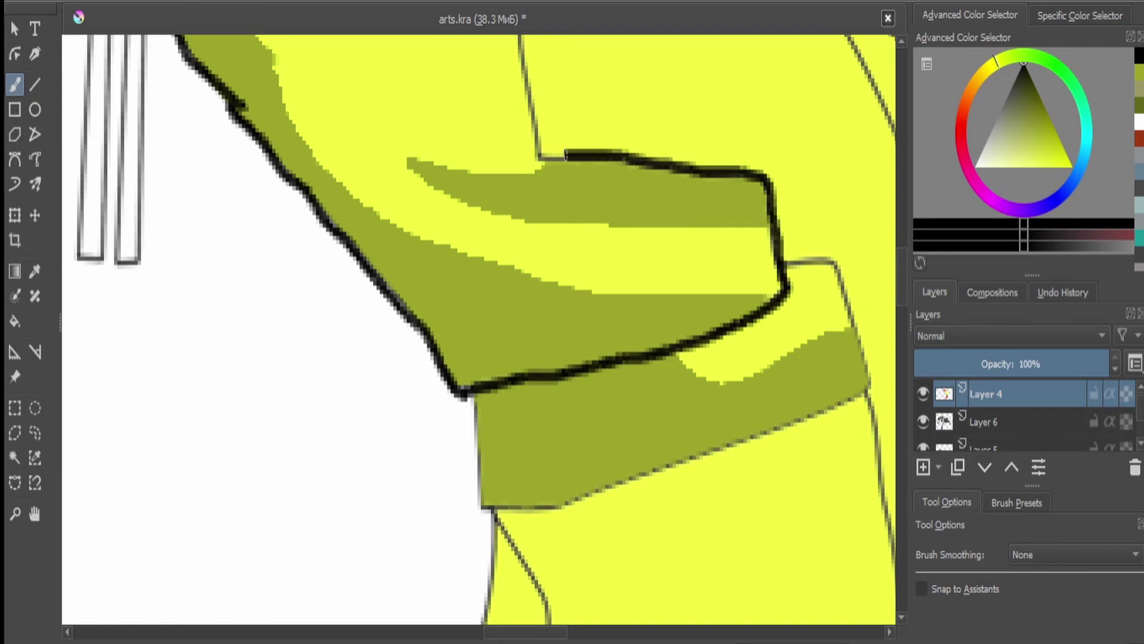
{"action": "scroll", "coordinate": [563, 155], "scroll_direction": "down", "scroll_amount": 4}
{"action": "scroll", "coordinate": [592, 527], "scroll_direction": "up", "scroll_amount": 4}
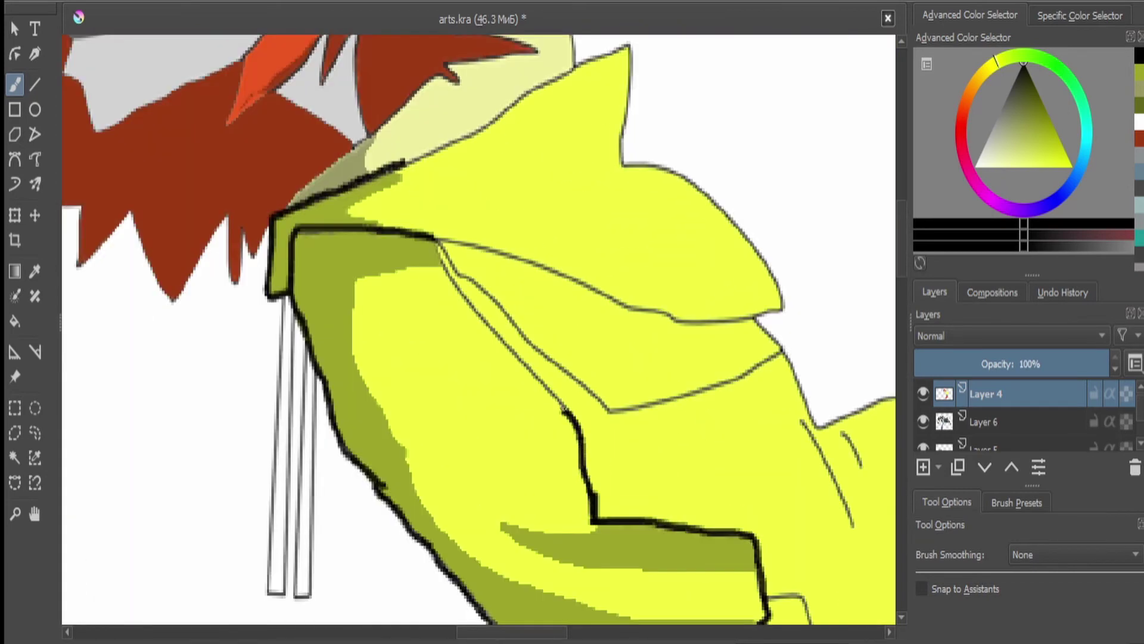
{"action": "scroll", "coordinate": [433, 241], "scroll_direction": "down", "scroll_amount": 4}
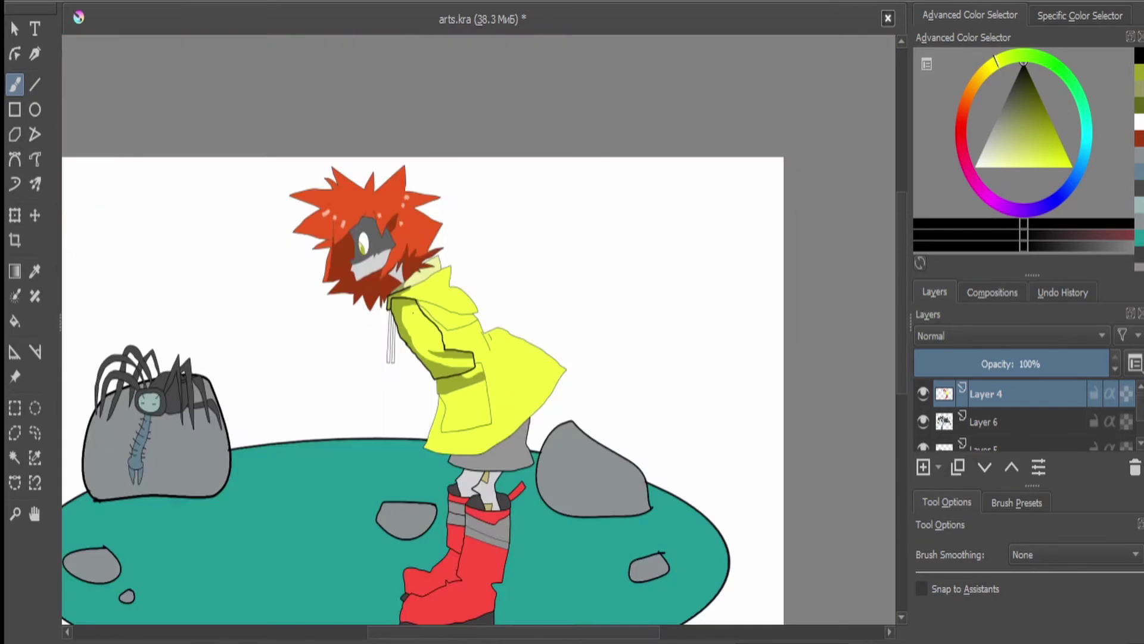
- Trace the hood's upper edge up to its pointed tip and the sleeve's back seam with a thick black line
{"action": "scroll", "coordinate": [332, 294], "scroll_direction": "up", "scroll_amount": 5}
{"action": "mouse_move", "coordinate": [332, 294]}
{"action": "left_mouse_down"}
{"action": "mouse_move", "coordinate": [389, 264]}
{"action": "mouse_move", "coordinate": [555, 177]}
{"action": "mouse_move", "coordinate": [575, 189]}
{"action": "left_mouse_up"}
{"action": "scroll", "coordinate": [376, 370], "scroll_direction": "down", "scroll_amount": 1}
{"action": "mouse_move", "coordinate": [375, 369]}
{"action": "left_mouse_down"}
{"action": "mouse_move", "coordinate": [742, 170]}
{"action": "mouse_move", "coordinate": [754, 417]}
{"action": "mouse_move", "coordinate": [739, 512]}
{"action": "left_mouse_up"}
{"action": "scroll", "coordinate": [608, 340], "scroll_direction": "down", "scroll_amount": 4}
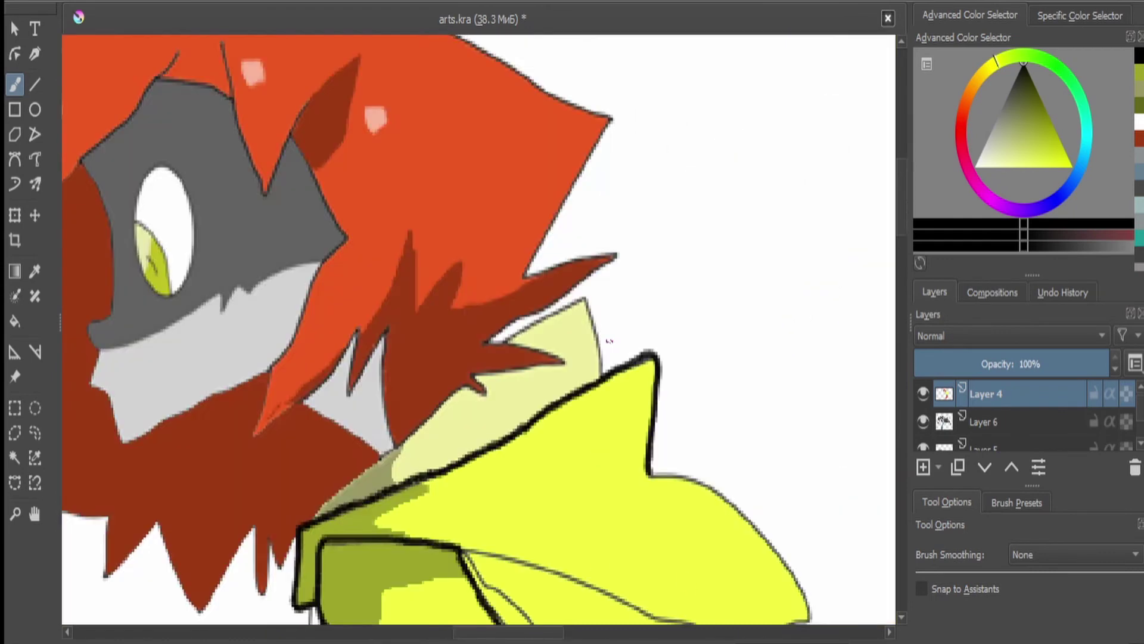
- Thicken the black outline along the hood's back and lower edge and around the flap beneath it
{"action": "scroll", "coordinate": [429, 105], "scroll_direction": "up", "scroll_amount": 4}
{"action": "mouse_move", "coordinate": [507, 125]}
{"action": "left_mouse_down"}
{"action": "mouse_move", "coordinate": [617, 244]}
{"action": "mouse_move", "coordinate": [584, 325]}
{"action": "mouse_move", "coordinate": [411, 301]}
{"action": "mouse_move", "coordinate": [264, 237]}
{"action": "mouse_move", "coordinate": [154, 210]}
{"action": "left_mouse_up"}
{"action": "mouse_move", "coordinate": [651, 368]}
{"action": "left_mouse_down"}
{"action": "mouse_move", "coordinate": [520, 424]}
{"action": "mouse_move", "coordinate": [381, 444]}
{"action": "mouse_move", "coordinate": [280, 350]}
{"action": "left_mouse_up"}
{"action": "scroll", "coordinate": [193, 259], "scroll_direction": "down", "scroll_amount": 4}
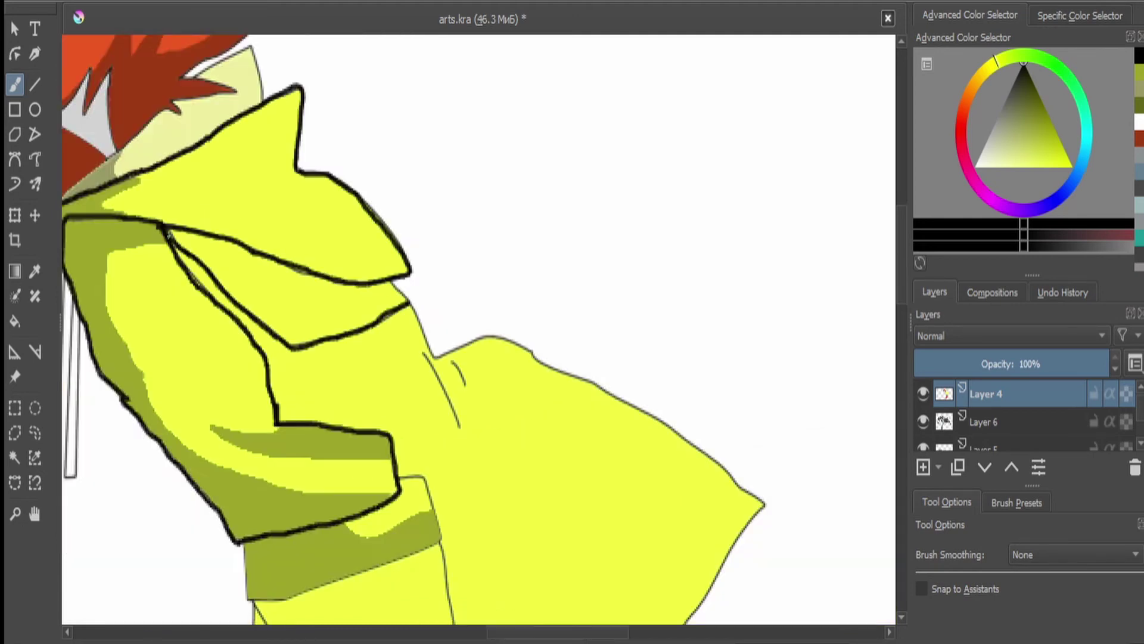
- Trace the sleeve cuff's outline with a thick black line on Layer 4
{"action": "scroll", "coordinate": [303, 262], "scroll_direction": "up", "scroll_amount": 4}
{"action": "mouse_move", "coordinate": [370, 297]}
{"action": "left_mouse_down"}
{"action": "mouse_move", "coordinate": [393, 379]}
{"action": "mouse_move", "coordinate": [307, 432]}
{"action": "left_mouse_up"}
{"action": "mouse_move", "coordinate": [307, 431]}
{"action": "left_mouse_down"}
{"action": "mouse_move", "coordinate": [530, 365]}
{"action": "mouse_move", "coordinate": [283, 450]}
{"action": "mouse_move", "coordinate": [223, 444]}
{"action": "left_mouse_up"}
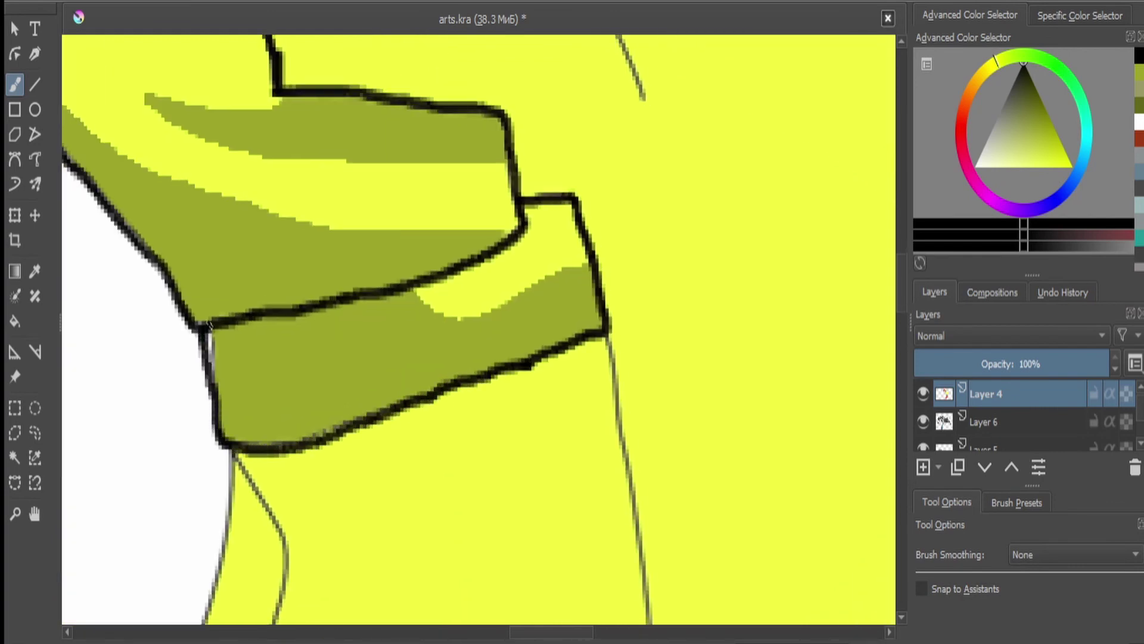
- Add Layer 10 and draw a curved black guide line down the coat pocket with the Freehand Path tool
{"action": "scroll", "coordinate": [210, 325], "scroll_direction": "down", "scroll_amount": 3}
{"action": "scroll", "coordinate": [224, 309], "scroll_direction": "up", "scroll_amount": 2}
{"action": "key", "text": "Insert"}
{"action": "scroll", "coordinate": [223, 309], "scroll_direction": "down", "scroll_amount": 2}
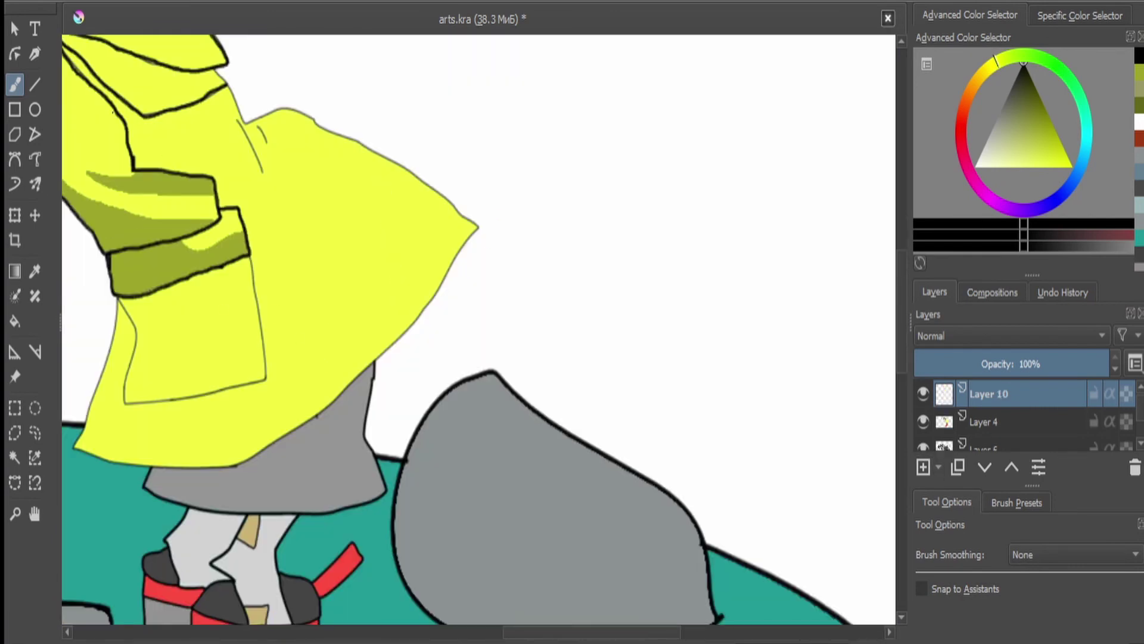
{"action": "key", "text": "shift+b"}
{"action": "scroll", "coordinate": [240, 334], "scroll_direction": "up", "scroll_amount": 2}
{"action": "left_click_drag", "start_coordinate": [243, 179], "coordinate": [210, 441]}
- Select the larger pocket area beside the guide line, fill it with olive on Layer 4, and clear the selection
{"action": "left_click", "coordinate": [983, 422]}
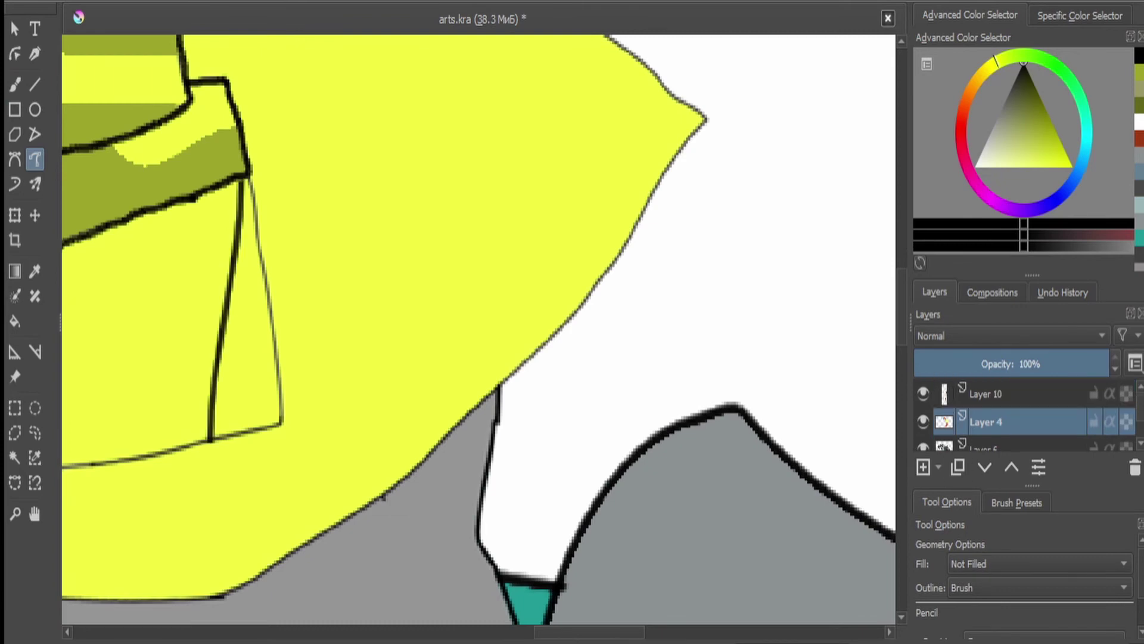
{"action": "left_click", "coordinate": [15, 457]}
{"action": "left_click", "coordinate": [596, 268]}
{"action": "key", "text": "f"}
{"action": "key", "text": "shift+BackSpace"}
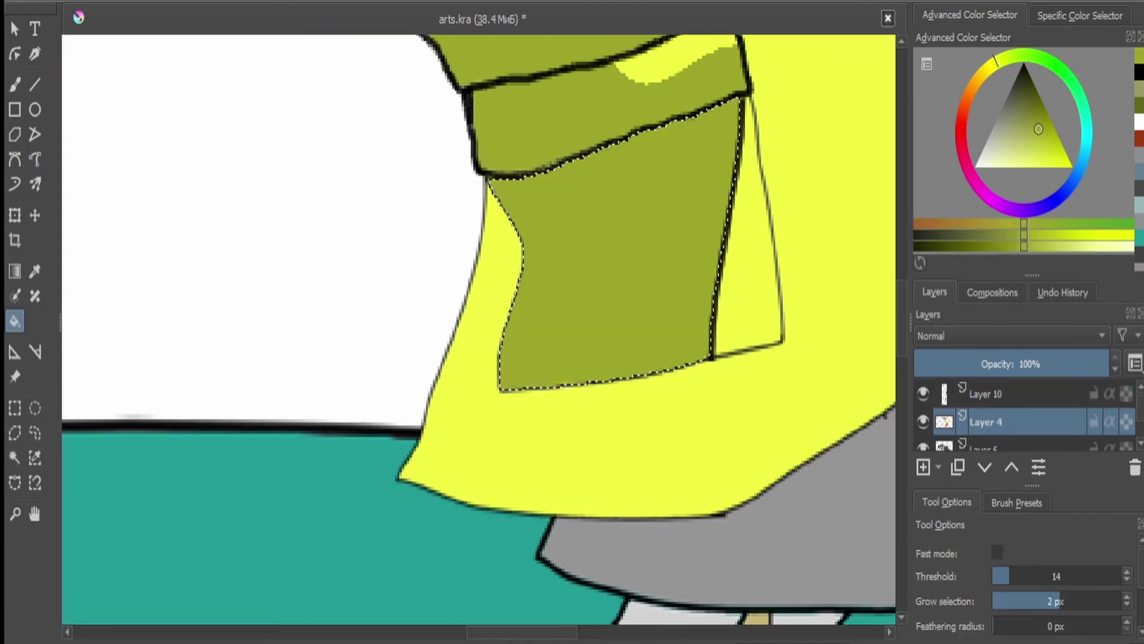
{"action": "key", "text": "ctrl+shift+a"}
- Trace the pocket's outline on all open sides with a thick black brush line on Layer 4
{"action": "scroll", "coordinate": [483, 336], "scroll_direction": "up", "scroll_amount": 2}
{"action": "key", "text": "b"}
{"action": "key", "text": "d"}
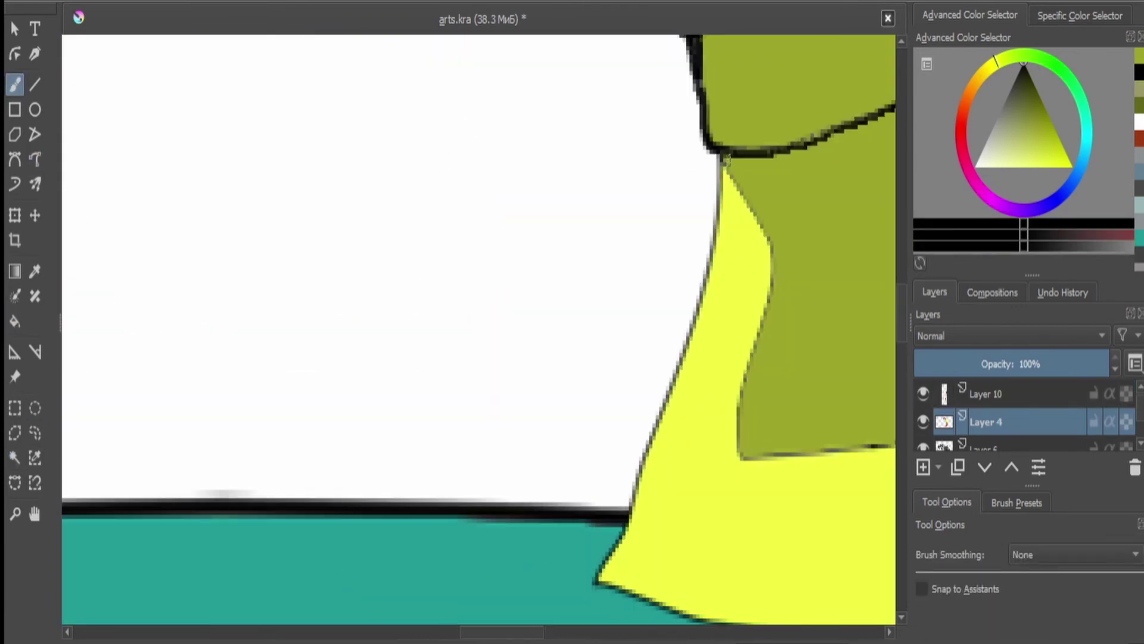
{"action": "mouse_move", "coordinate": [752, 213]}
{"action": "left_mouse_down"}
{"action": "mouse_move", "coordinate": [754, 341]}
{"action": "mouse_move", "coordinate": [738, 458]}
{"action": "mouse_move", "coordinate": [487, 383]}
{"action": "left_mouse_up"}
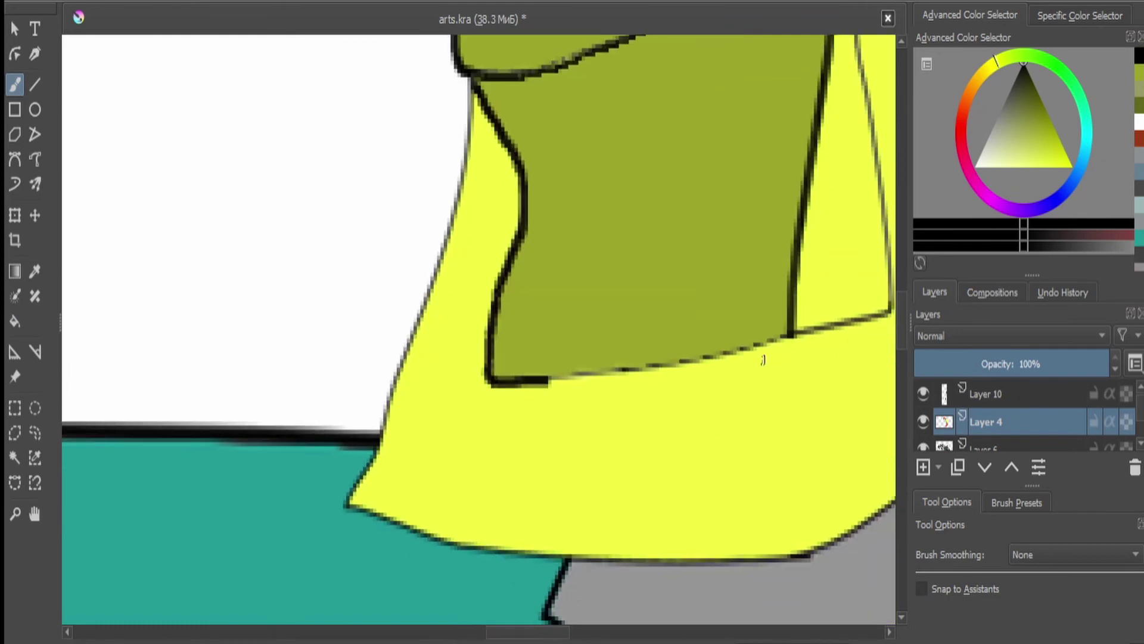
{"action": "mouse_move", "coordinate": [793, 337]}
{"action": "left_mouse_down"}
{"action": "mouse_move", "coordinate": [543, 381]}
{"action": "mouse_move", "coordinate": [285, 499]}
{"action": "left_mouse_up"}
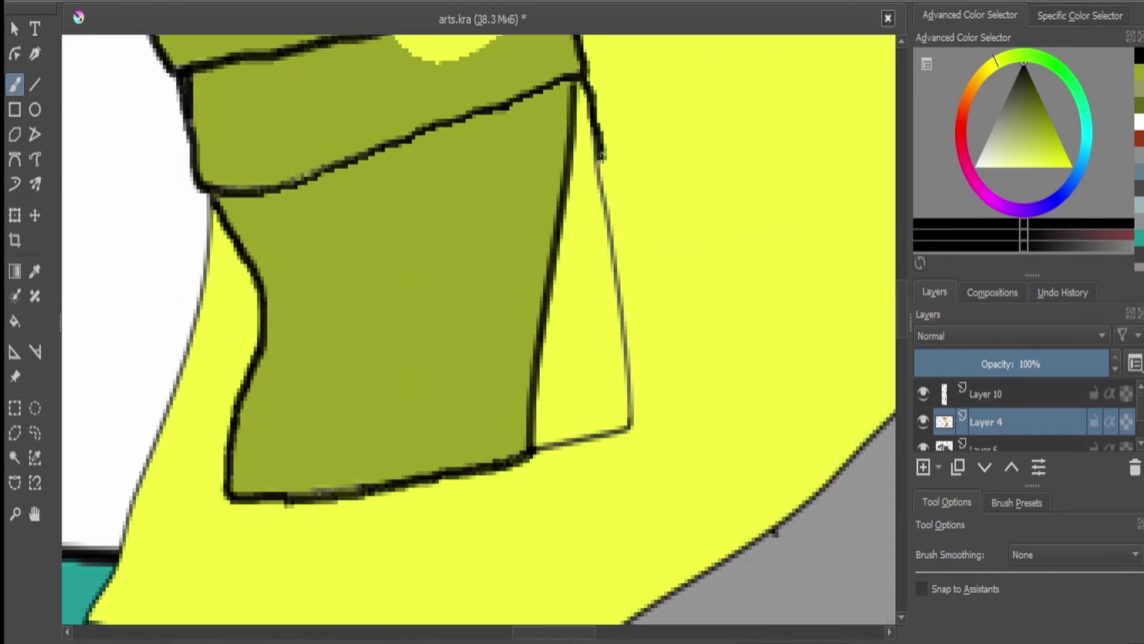
{"action": "left_click_drag", "start_coordinate": [602, 156], "coordinate": [624, 309]}
{"action": "scroll", "coordinate": [532, 450], "scroll_direction": "down", "scroll_amount": 4}
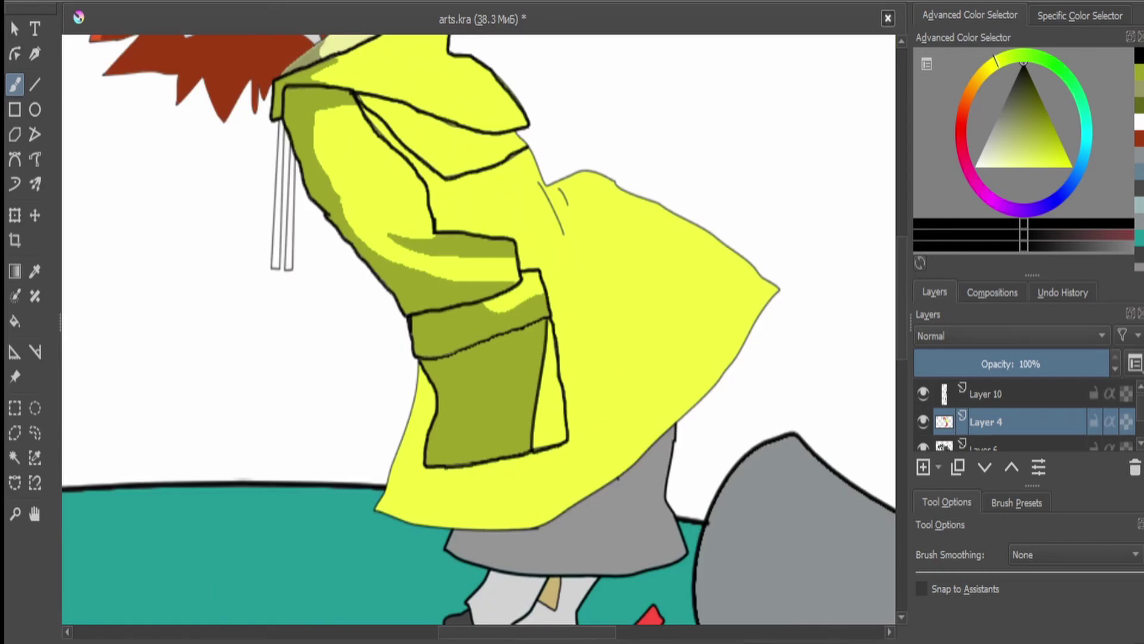
- Draw a zigzag black guide line on Layer 10 from the flap's lower edge down the coat body to its hem
{"action": "key", "text": "Page_Up"}
{"action": "scroll", "coordinate": [545, 208], "scroll_direction": "down", "scroll_amount": 3}
{"action": "scroll", "coordinate": [545, 209], "scroll_direction": "up", "scroll_amount": 6}
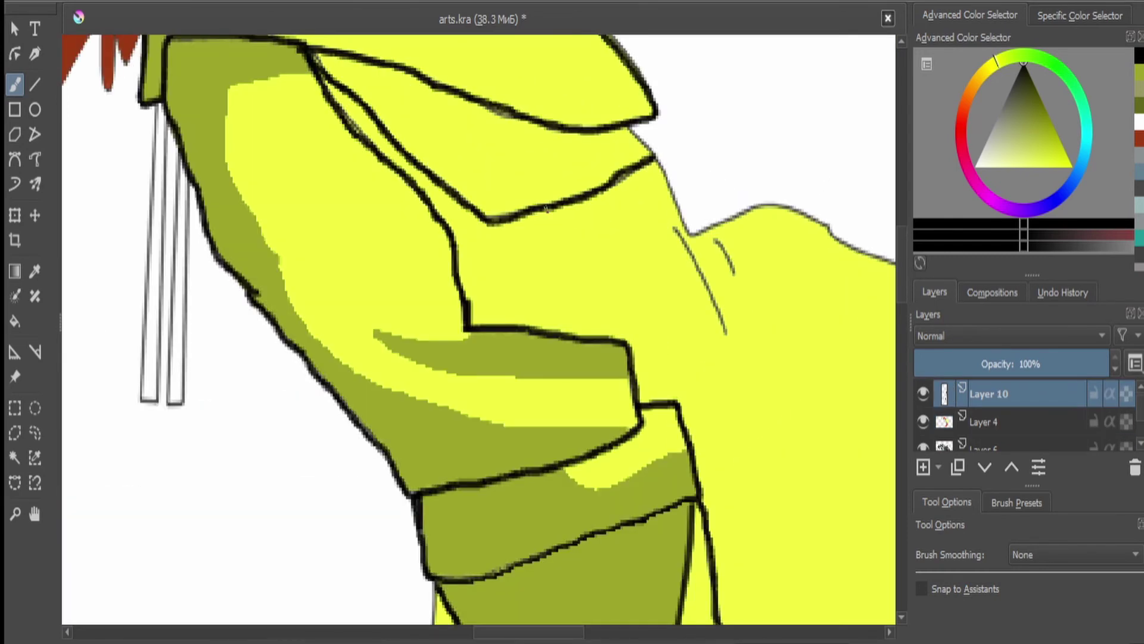
{"action": "left_click_drag", "start_coordinate": [545, 209], "coordinate": [663, 355]}
{"action": "left_click_drag", "start_coordinate": [721, 325], "coordinate": [784, 495]}
{"action": "scroll", "coordinate": [783, 495], "scroll_direction": "down", "scroll_amount": 4}
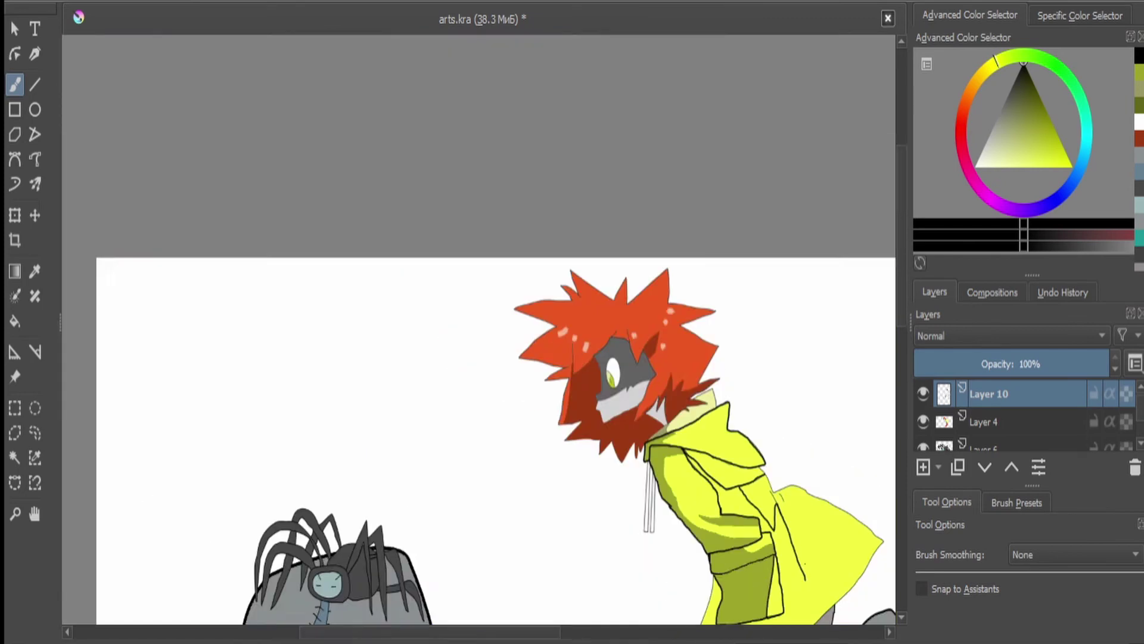
{"action": "scroll", "coordinate": [671, 296], "scroll_direction": "up", "scroll_amount": 4}
{"action": "left_click_drag", "start_coordinate": [694, 375], "coordinate": [719, 477]}
- Select the coat body on the sleeve side of the guide line, fill it with olive on Layer 4, and remove Layer 10
{"action": "left_click", "coordinate": [15, 457]}
{"action": "left_click", "coordinate": [596, 357]}
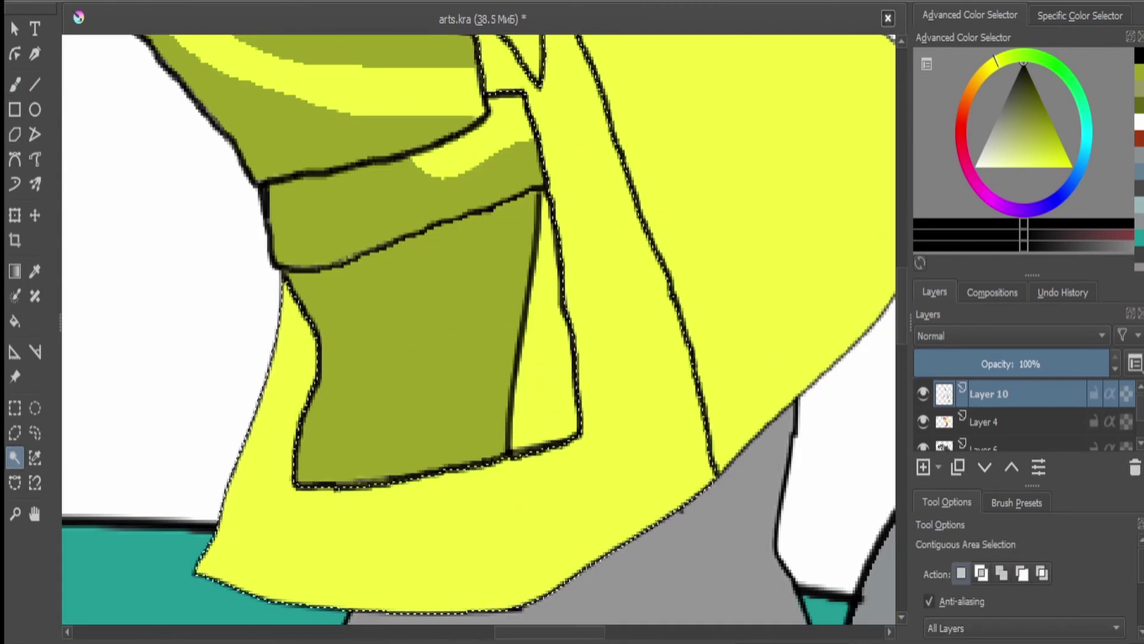
{"action": "scroll", "coordinate": [596, 357], "scroll_direction": "down", "scroll_amount": 2}
{"action": "key", "text": "f"}
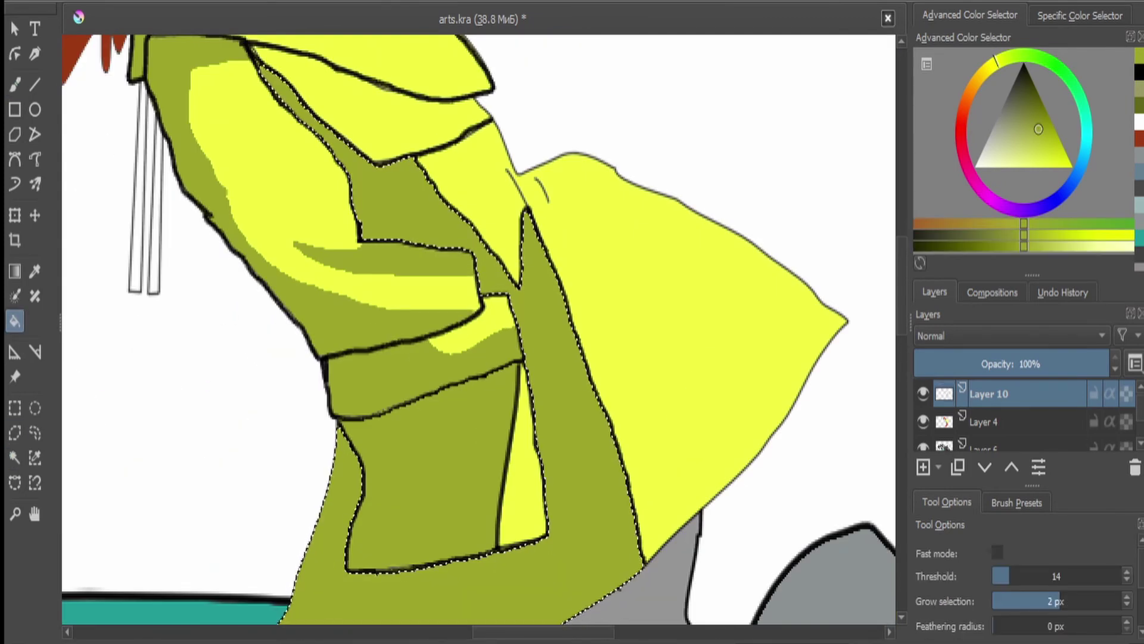
{"action": "left_click", "coordinate": [983, 422]}
{"action": "left_click", "coordinate": [566, 417]}
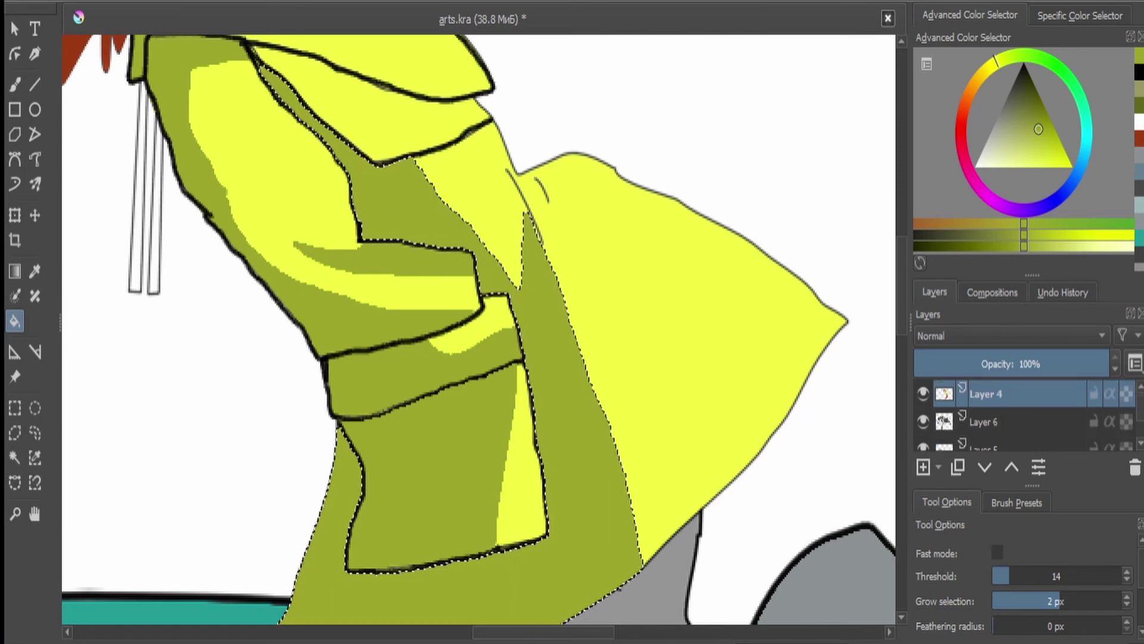
- Clear the selection and trace the coat's front edge from the cuff down to the hem in thick black
{"action": "scroll", "coordinate": [477, 334], "scroll_direction": "down", "scroll_amount": 2}
{"action": "scroll", "coordinate": [477, 334], "scroll_direction": "up", "scroll_amount": 4}
{"action": "key", "text": "d"}
{"action": "key", "text": "b"}
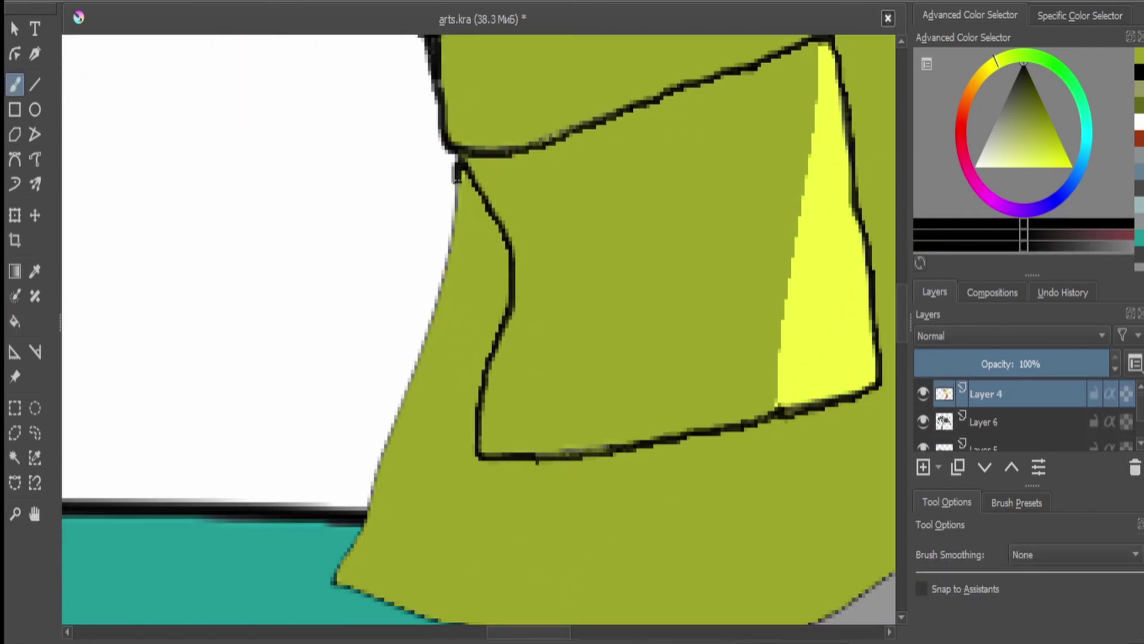
{"action": "mouse_move", "coordinate": [457, 173]}
{"action": "left_mouse_down"}
{"action": "mouse_move", "coordinate": [419, 356]}
{"action": "mouse_move", "coordinate": [334, 581]}
{"action": "left_mouse_up"}
{"action": "scroll", "coordinate": [334, 581], "scroll_direction": "down", "scroll_amount": 3}
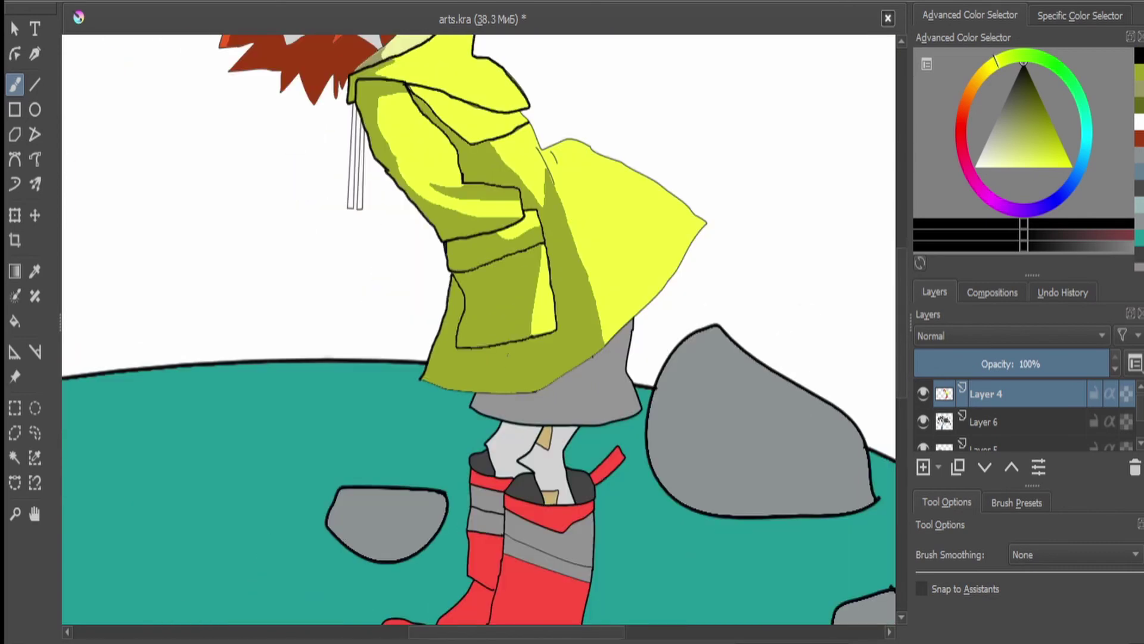
- Draw a short curved black guide line across the outer end of the flap under the hood on Layer 11
{"action": "scroll", "coordinate": [507, 354], "scroll_direction": "down", "scroll_amount": 2}
{"action": "scroll", "coordinate": [513, 238], "scroll_direction": "up", "scroll_amount": 5}
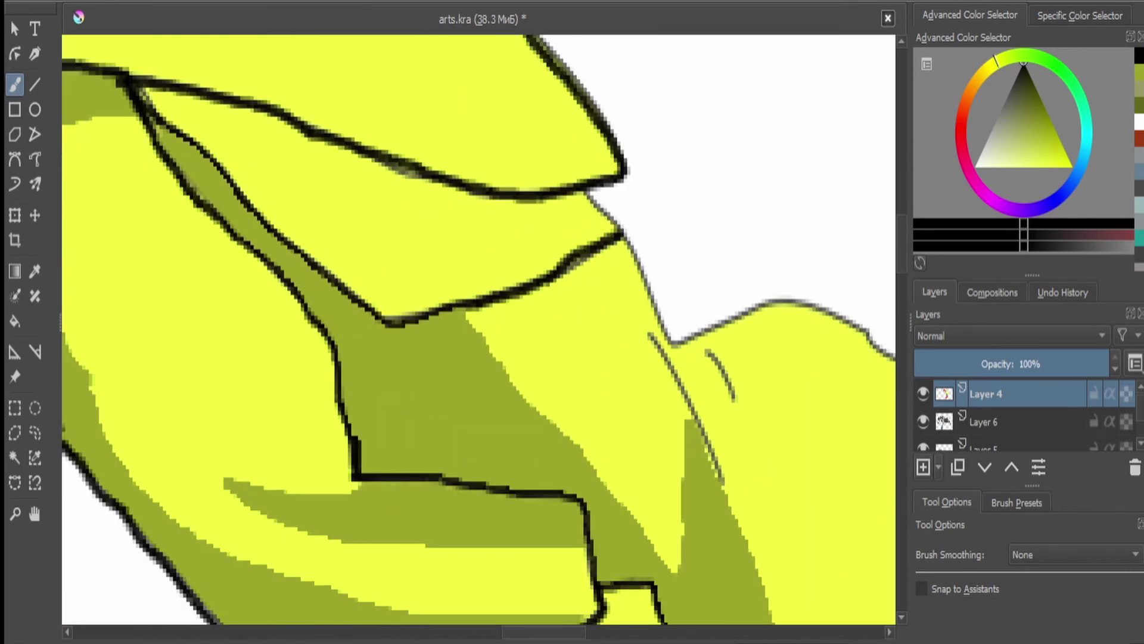
{"action": "left_click_drag", "start_coordinate": [517, 207], "coordinate": [538, 278]}
- Select the flap's outer end, fill it with olive on Layer 4, clear the selection, and remove Layer 11
{"action": "left_click", "coordinate": [983, 422]}
{"action": "left_click", "coordinate": [15, 457]}
{"action": "left_click", "coordinate": [569, 229]}
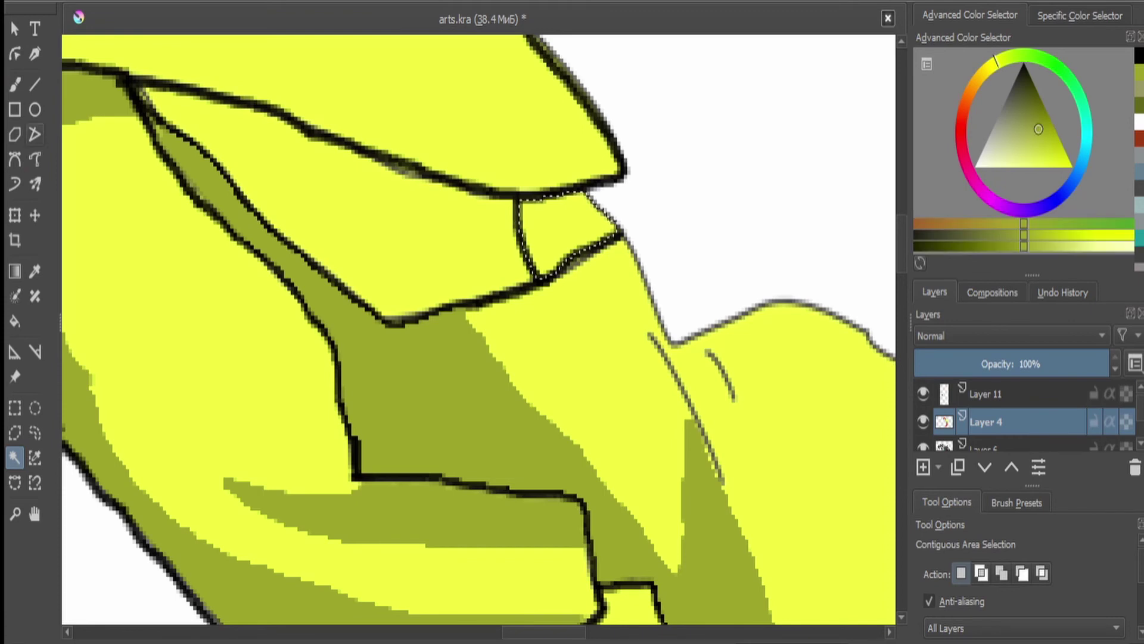
{"action": "left_click", "coordinate": [15, 320]}
{"action": "left_click", "coordinate": [569, 229]}
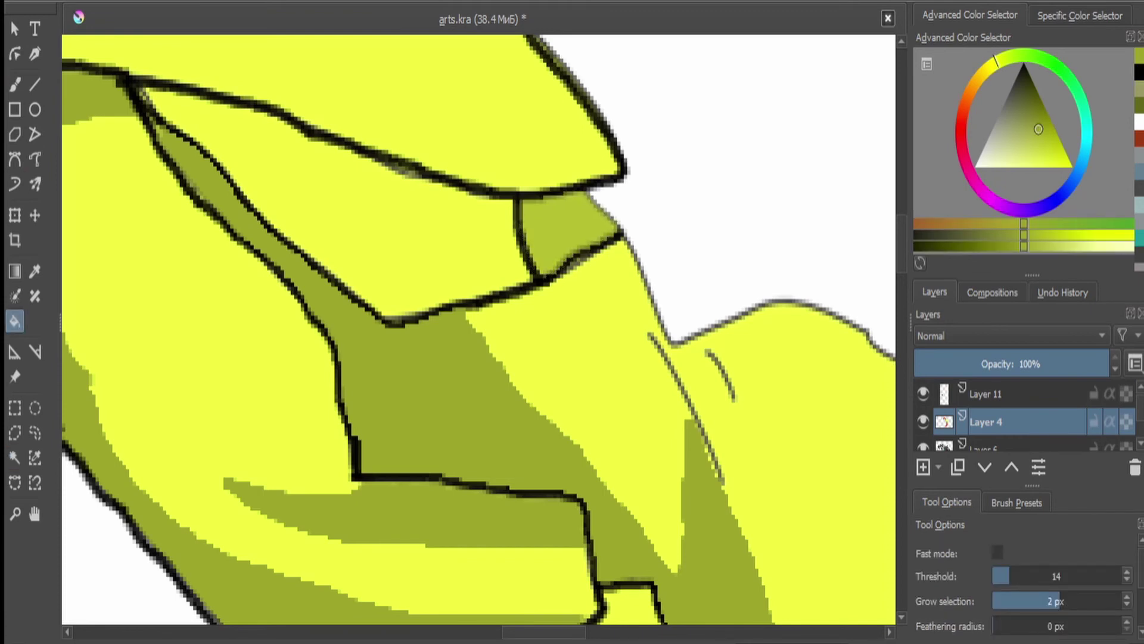
{"action": "scroll", "coordinate": [1013, 417], "scroll_direction": "down", "scroll_amount": 1}
{"action": "scroll", "coordinate": [478, 328], "scroll_direction": "down", "scroll_amount": 4}
{"action": "scroll", "coordinate": [559, 314], "scroll_direction": "down", "scroll_amount": 2}
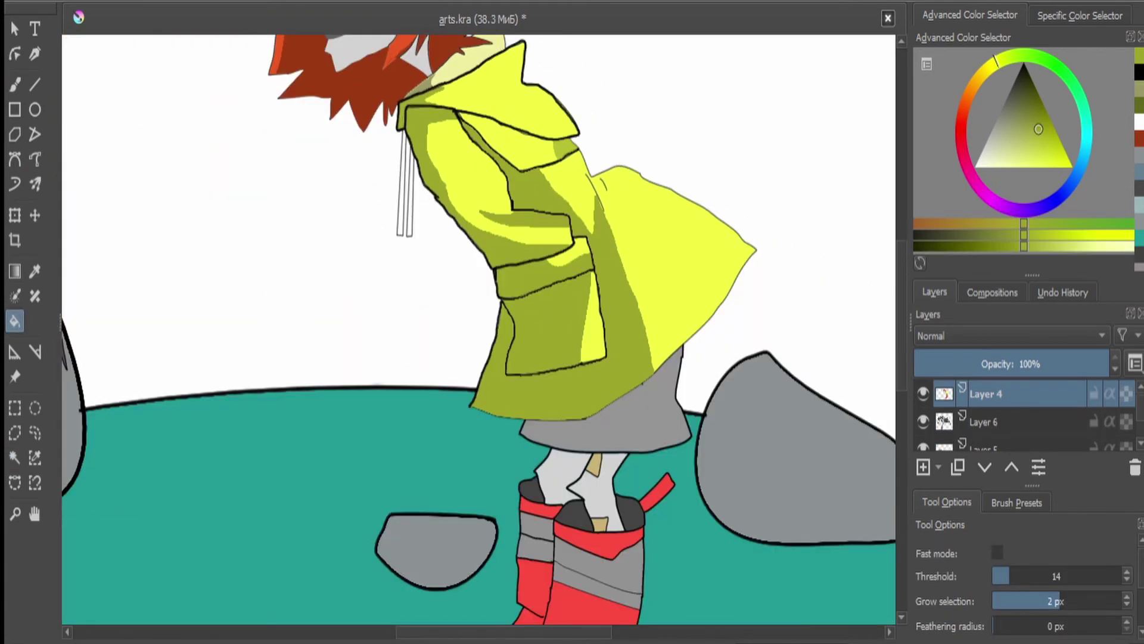
- Draw two straight black guide lines on Layer 12 with the Line tool, forming a wedge opening toward the coat's back hem
{"action": "scroll", "coordinate": [752, 394], "scroll_direction": "up", "scroll_amount": 5}
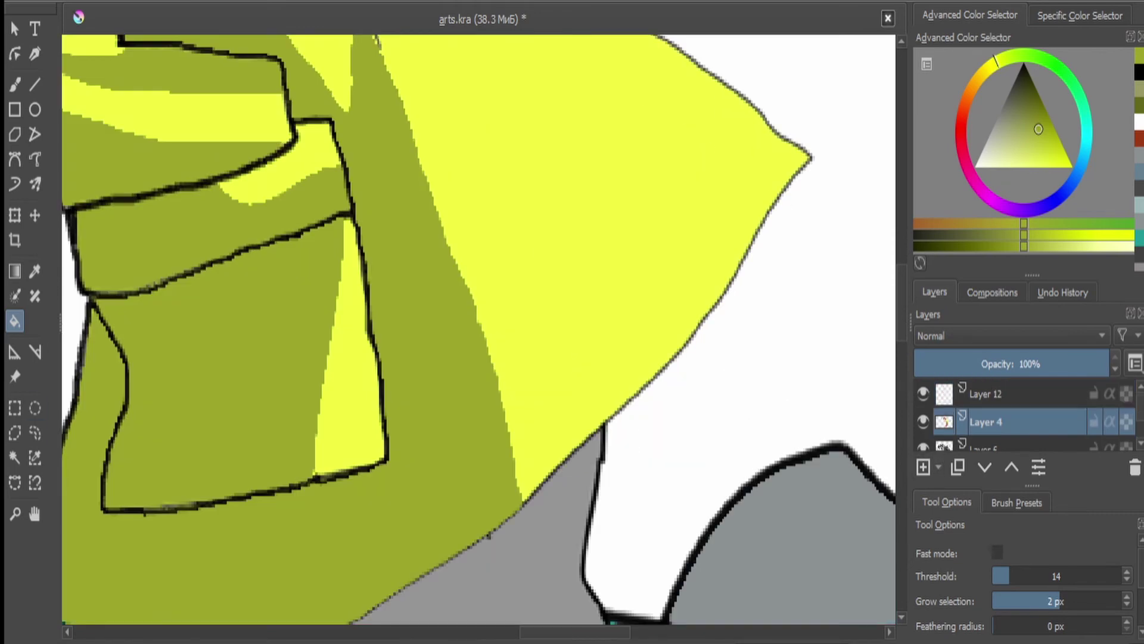
{"action": "scroll", "coordinate": [702, 354], "scroll_direction": "up", "scroll_amount": 2}
{"action": "left_click", "coordinate": [35, 85]}
{"action": "mouse_move", "coordinate": [698, 349]}
{"action": "left_mouse_down"}
{"action": "mouse_move", "coordinate": [332, 148]}
{"action": "mouse_move", "coordinate": [360, 64]}
{"action": "left_mouse_up"}
{"action": "left_click_drag", "start_coordinate": [361, 65], "coordinate": [565, 563]}
- Select the wedge between the guide lines and fill it with white on Layer 4 as a highlight
{"action": "key", "text": "Page_Down"}
{"action": "left_click", "coordinate": [15, 457]}
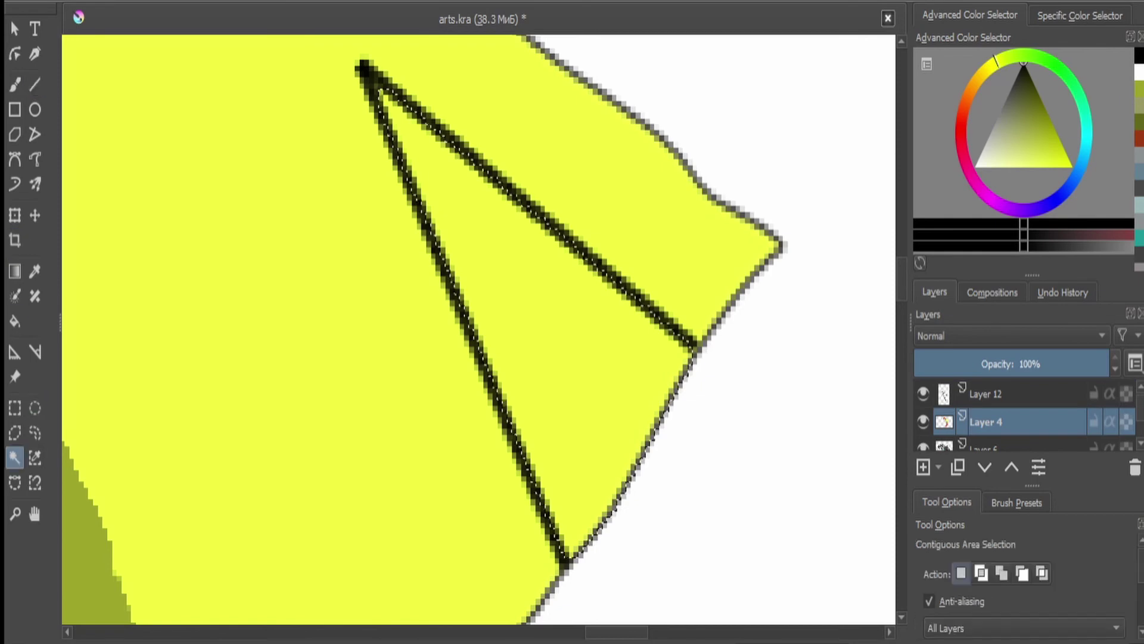
{"action": "left_click", "coordinate": [507, 328]}
{"action": "left_click", "coordinate": [975, 167]}
{"action": "left_click", "coordinate": [15, 320]}
{"action": "left_click", "coordinate": [507, 327]}
{"action": "scroll", "coordinate": [478, 329], "scroll_direction": "down", "scroll_amount": 3}
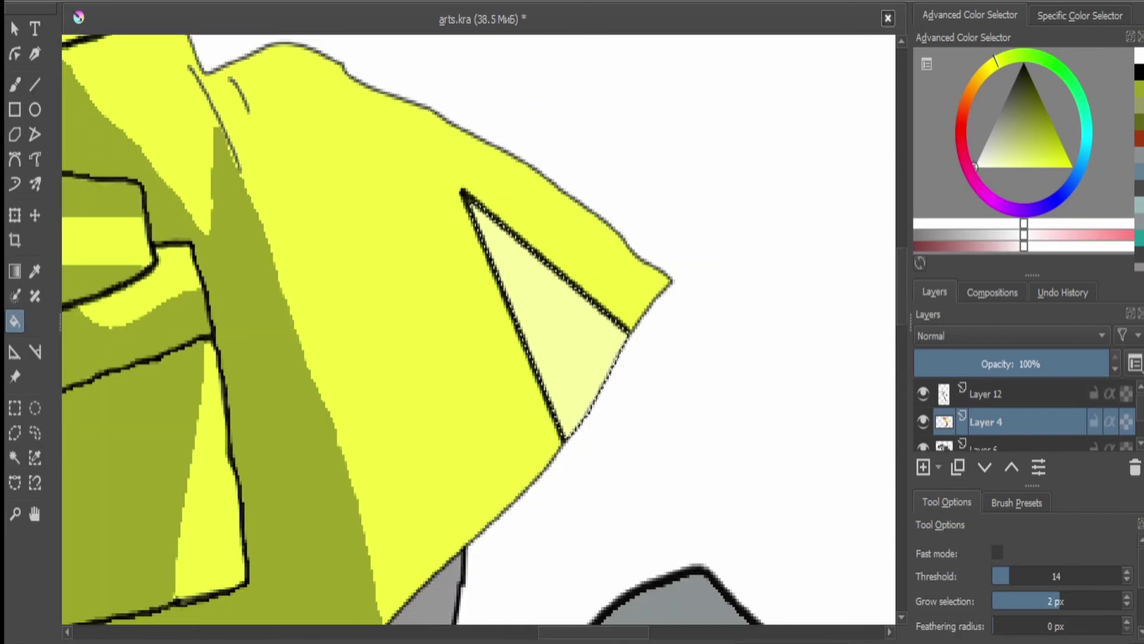
- Draw a short horizontal black guide line across the tip of the hood on Layer 12
{"action": "key", "text": "Page_Up"}
{"action": "scroll", "coordinate": [478, 329], "scroll_direction": "down", "scroll_amount": 2}
{"action": "scroll", "coordinate": [478, 329], "scroll_direction": "up", "scroll_amount": 5}
{"action": "key", "text": "b"}
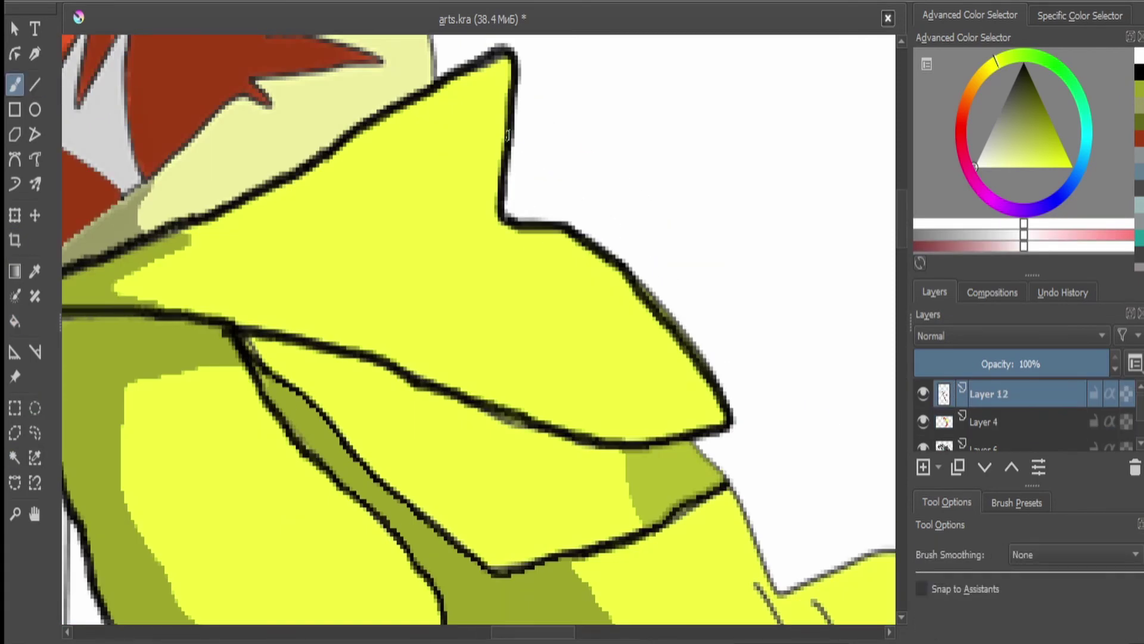
{"action": "left_click_drag", "start_coordinate": [507, 133], "coordinate": [385, 132]}
{"action": "key", "text": "ctrl+z"}
{"action": "key", "text": "d"}
{"action": "left_click_drag", "start_coordinate": [506, 136], "coordinate": [362, 131]}
{"action": "scroll", "coordinate": [477, 329], "scroll_direction": "down", "scroll_amount": 3}
{"action": "scroll", "coordinate": [478, 329], "scroll_direction": "up", "scroll_amount": 5}
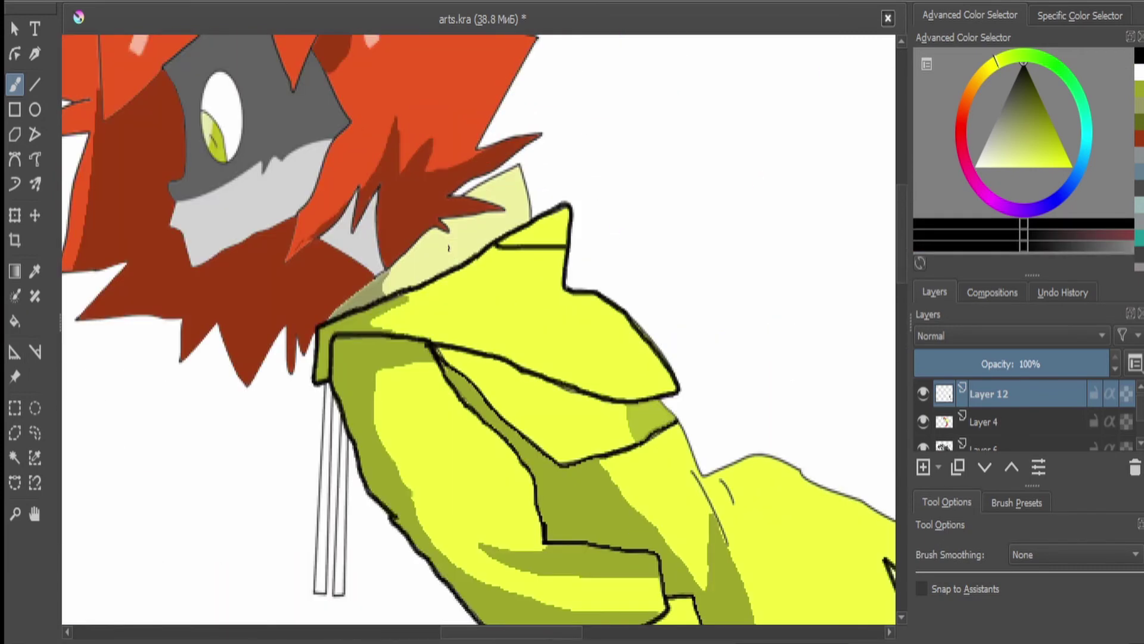
- Select the hood tip above the guide line and fill it with white on Layer 4
{"action": "left_click", "coordinate": [15, 457]}
{"action": "left_click", "coordinate": [775, 206]}
{"action": "key", "text": "Page_Down"}
{"action": "key", "text": "f"}
{"action": "key", "text": "x"}
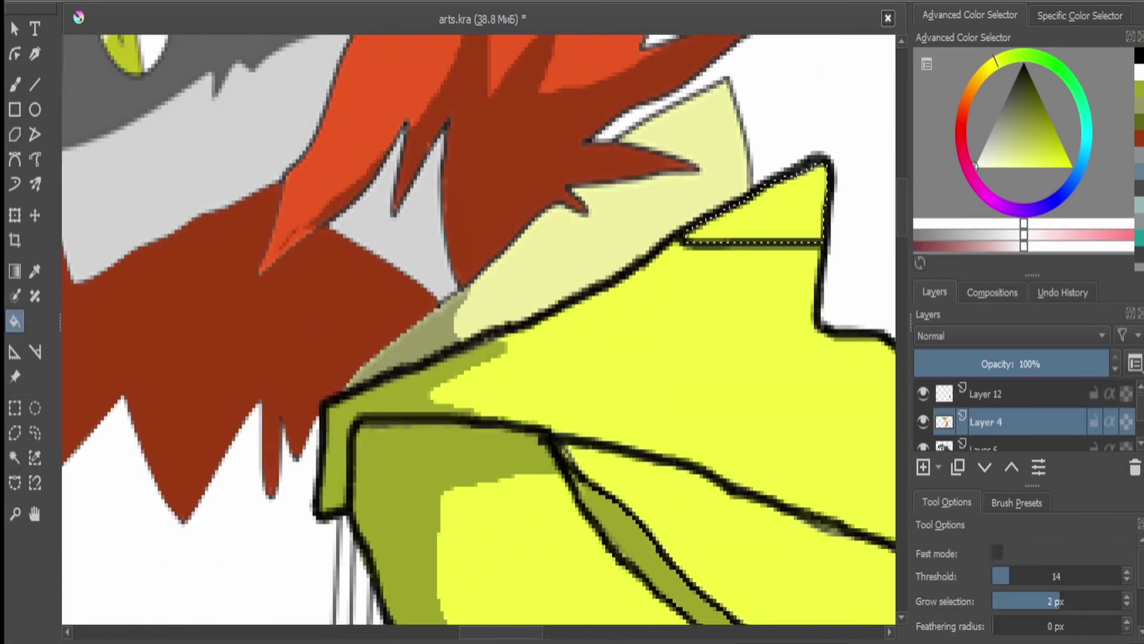
{"action": "key", "text": "shift+BackSpace"}
{"action": "key", "text": "2"}
{"action": "scroll", "coordinate": [478, 329], "scroll_direction": "up", "scroll_amount": 1}
{"action": "scroll", "coordinate": [478, 329], "scroll_direction": "down", "scroll_amount": 3}
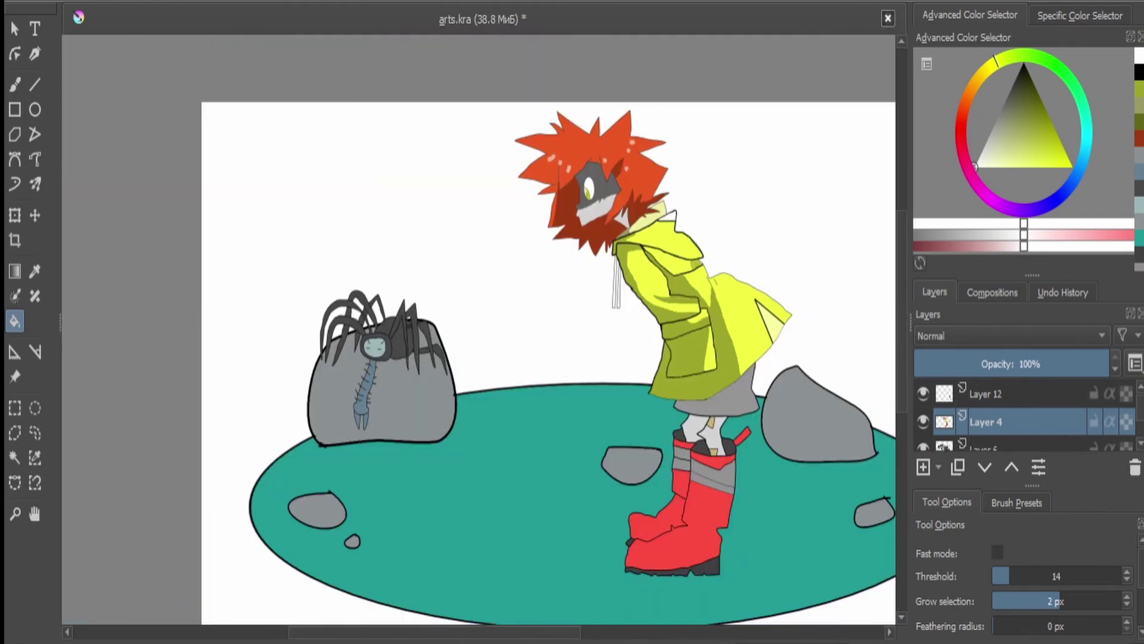
- Draw a small curved black guide line on Layer 12 enclosing a patch at the upper sleeve's back edge
{"action": "scroll", "coordinate": [522, 217], "scroll_direction": "up", "scroll_amount": 3}
{"action": "key", "text": "Page_Up"}
{"action": "key", "text": "b"}
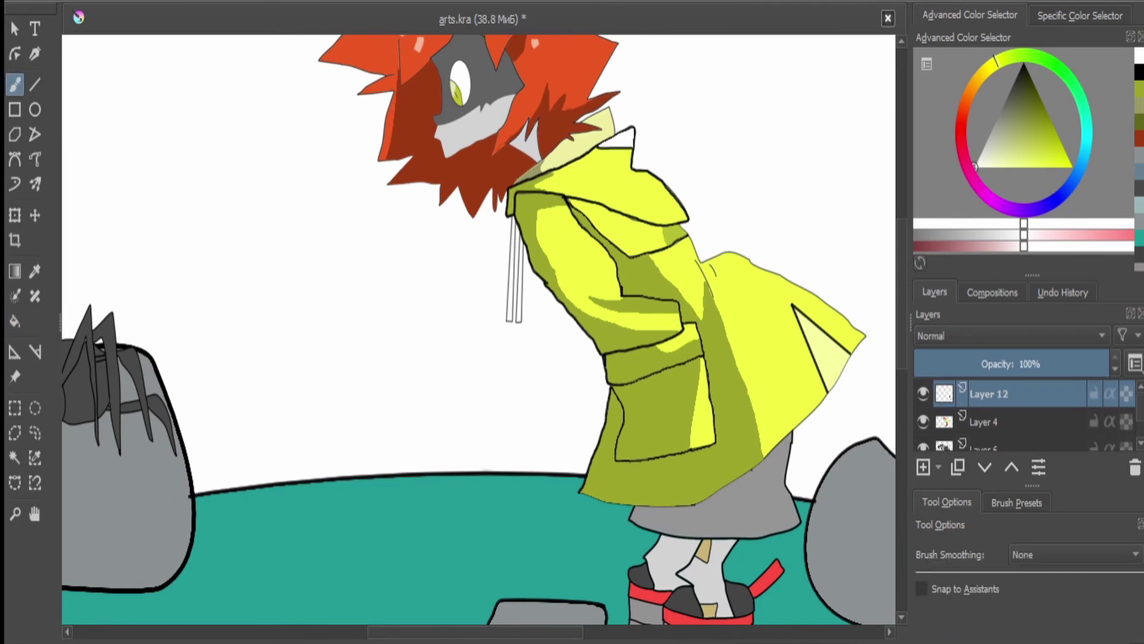
{"action": "key", "text": "d"}
{"action": "scroll", "coordinate": [523, 216], "scroll_direction": "up", "scroll_amount": 2}
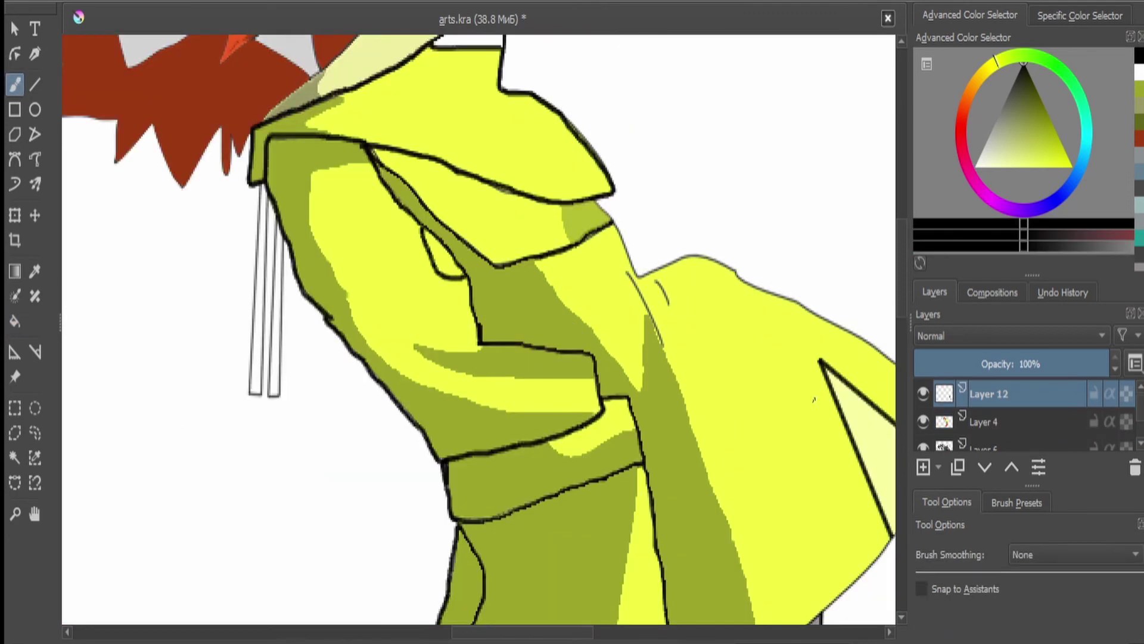
- Select the small patch on the upper sleeve and fill it with white on Layer 4
{"action": "key", "text": "Page_Down"}
{"action": "left_click", "coordinate": [15, 457]}
{"action": "left_click", "coordinate": [442, 253]}
{"action": "key", "text": "x"}
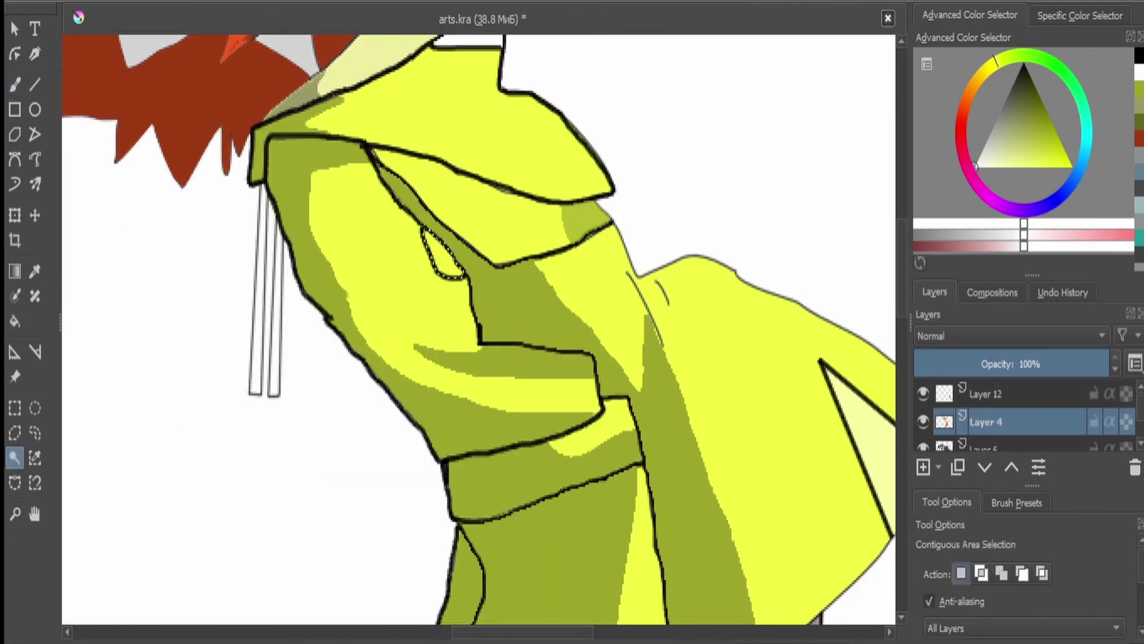
{"action": "key", "text": "f"}
{"action": "left_click", "coordinate": [442, 253]}
{"action": "scroll", "coordinate": [590, 280], "scroll_direction": "down", "scroll_amount": 2}
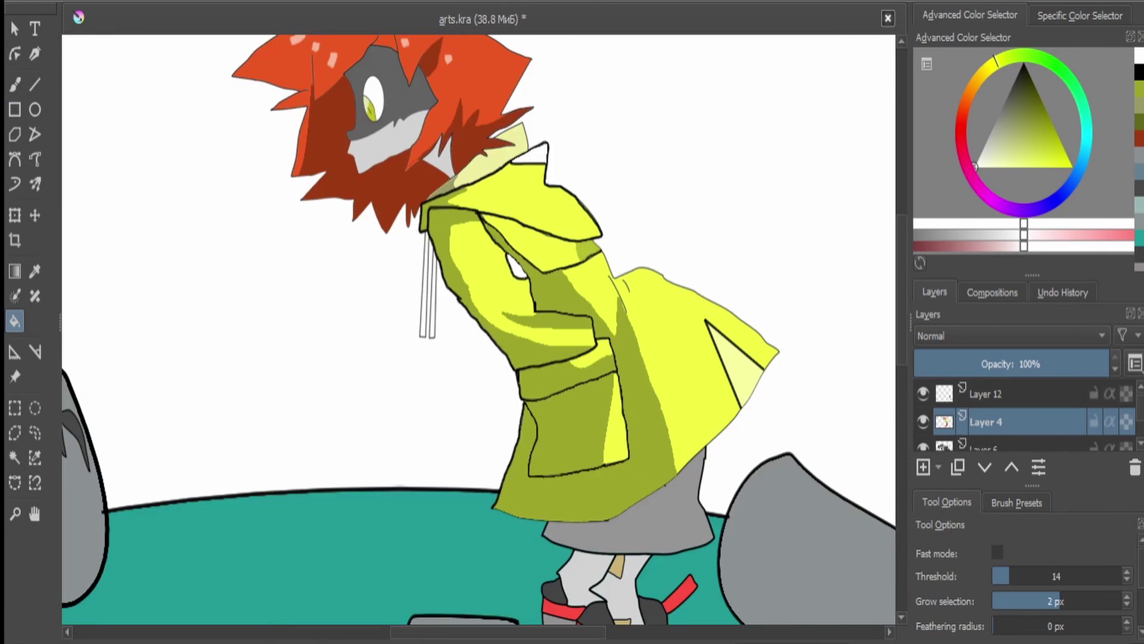
{"action": "scroll", "coordinate": [828, 339], "scroll_direction": "up", "scroll_amount": 3}
- Select the wedge at the coat's back hem and fill it with solid white on Layer 4
{"action": "left_click", "coordinate": [15, 457]}
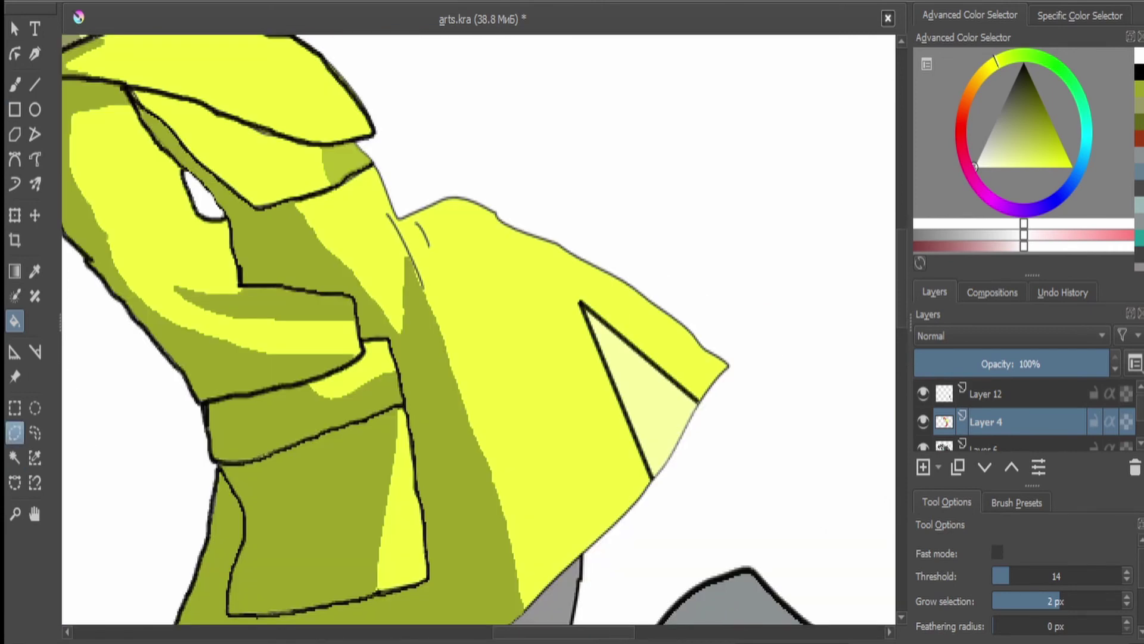
{"action": "left_click", "coordinate": [641, 387]}
{"action": "key", "text": "f"}
{"action": "left_click", "coordinate": [640, 387]}
- Remove the guide lines on Layer 12, clear the selection, and save the file
{"action": "key", "text": "Page_Up"}
{"action": "key", "text": "Page_Down"}
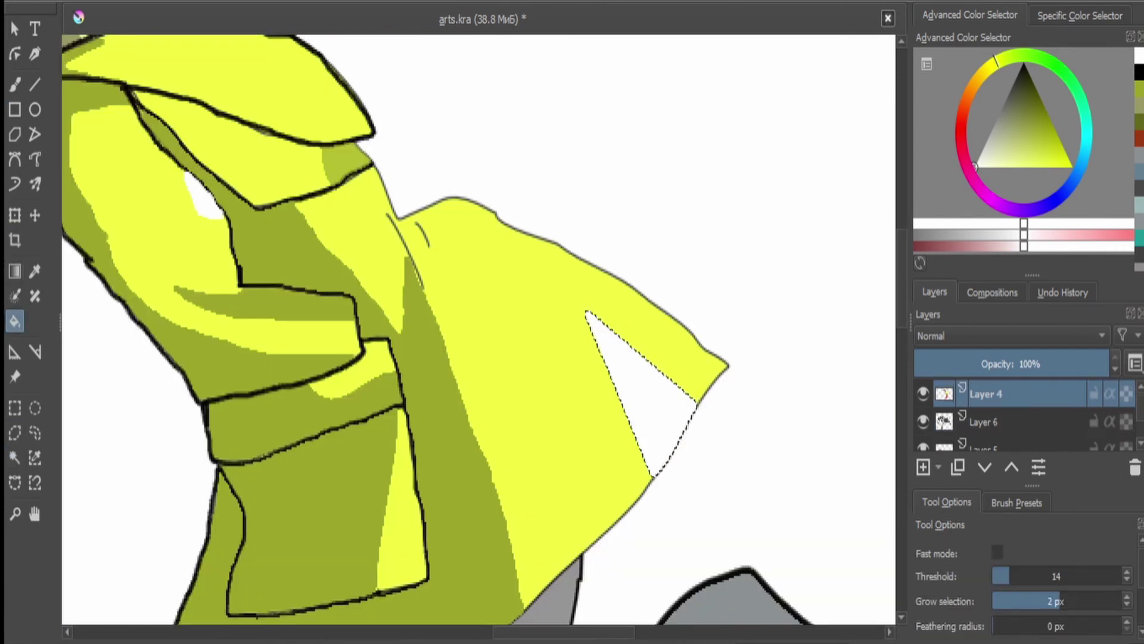
{"action": "scroll", "coordinate": [536, 200], "scroll_direction": "down", "scroll_amount": 2}
{"action": "scroll", "coordinate": [348, 409], "scroll_direction": "down", "scroll_amount": 2}
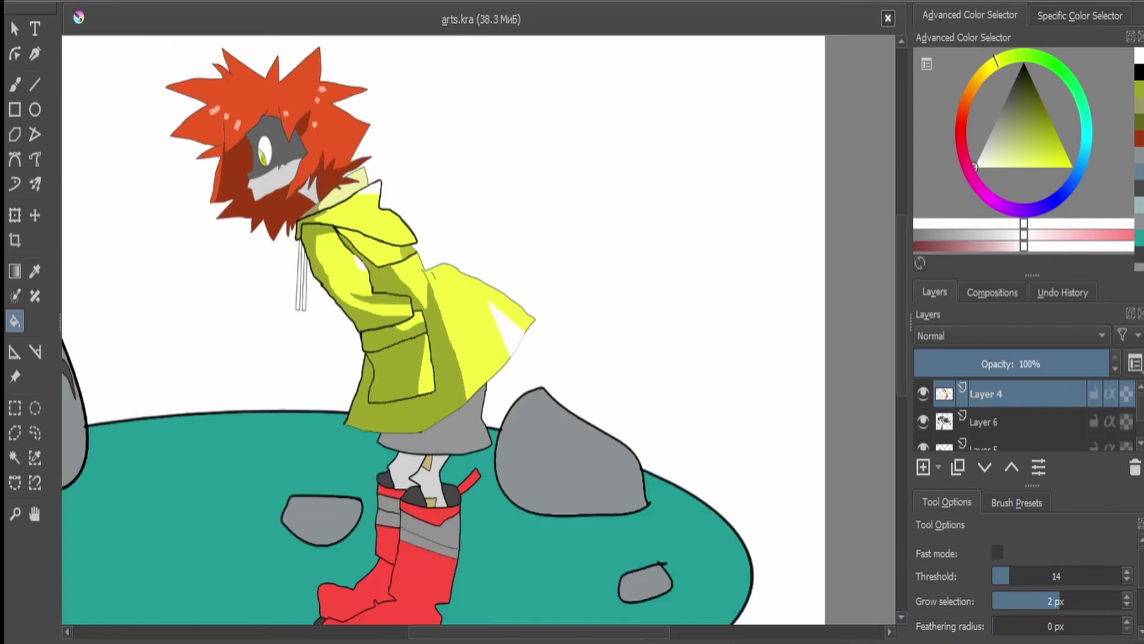
- Add a new layer and draw a curved black guide line across the grey garment below the coat hem
{"action": "scroll", "coordinate": [339, 529], "scroll_direction": "up", "scroll_amount": 4}
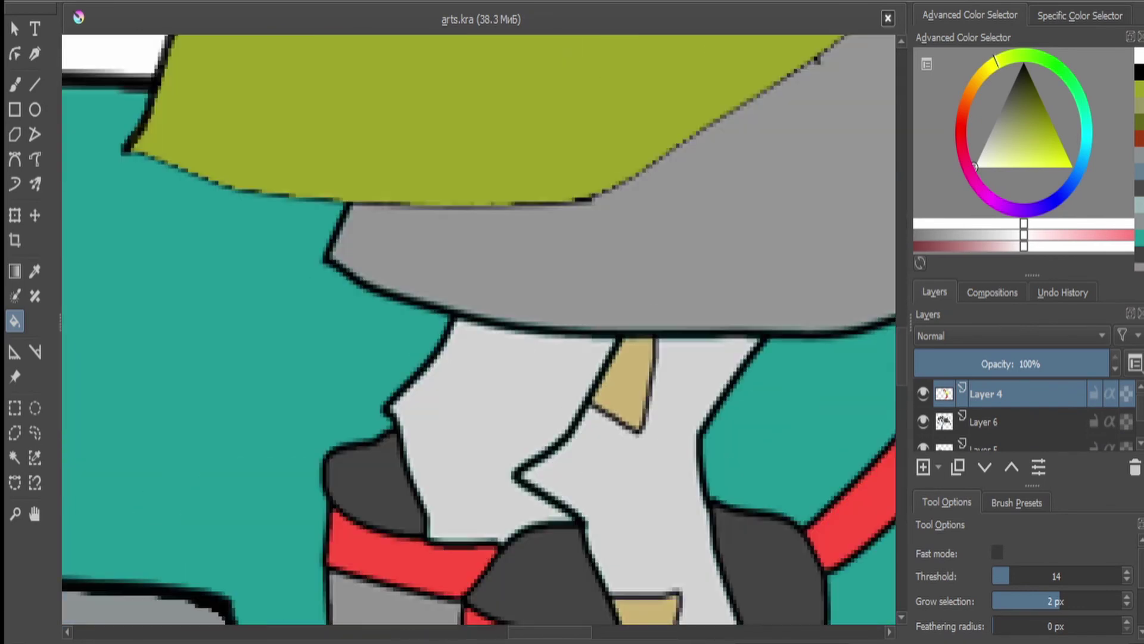
{"action": "key", "text": "Insert"}
{"action": "key", "text": "b"}
{"action": "key", "text": "d"}
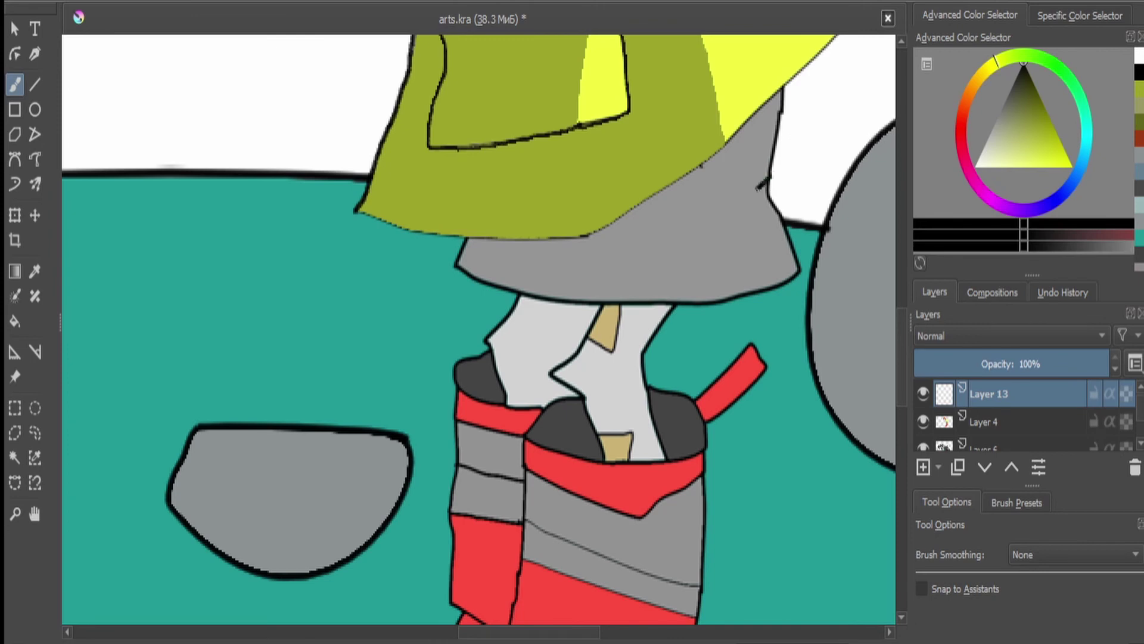
{"action": "left_click_drag", "start_coordinate": [760, 186], "coordinate": [569, 264]}
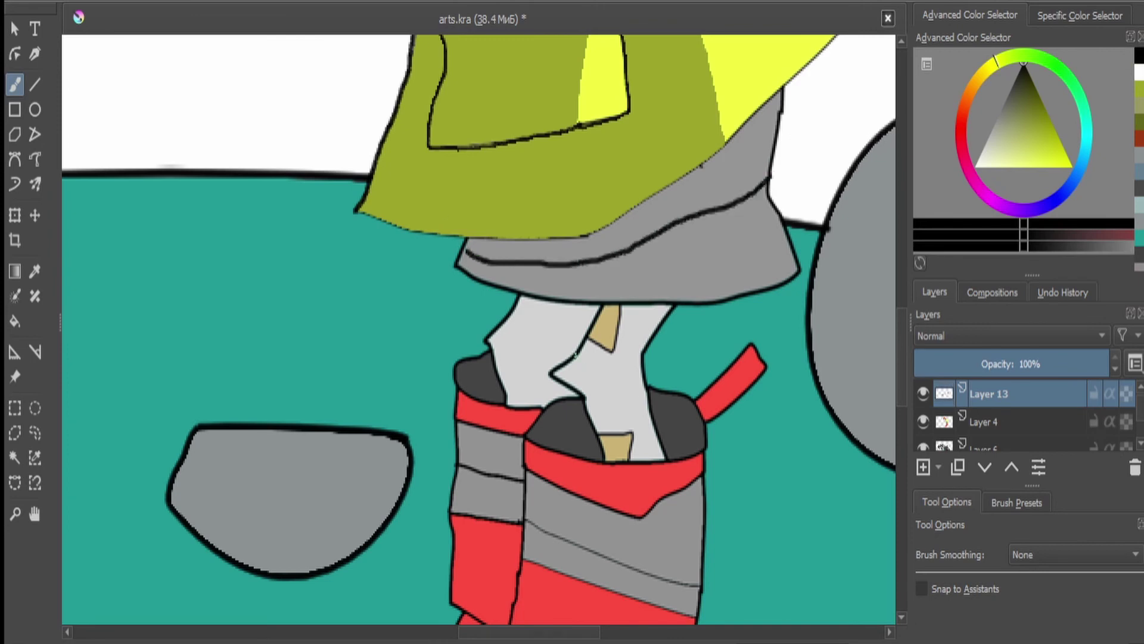
- Draw black guide lines on Layer 13 across the front leg and around the front boot's back edge, ankle, toe and sole
{"action": "scroll", "coordinate": [628, 474], "scroll_direction": "up", "scroll_amount": 2}
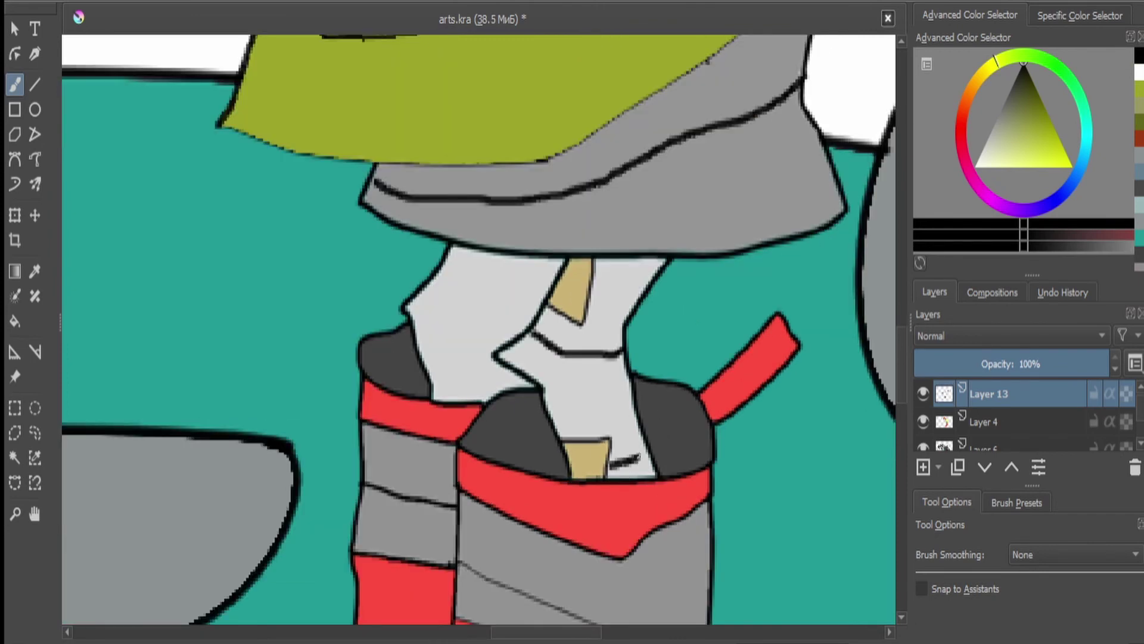
{"action": "scroll", "coordinate": [611, 463], "scroll_direction": "down", "scroll_amount": 5}
{"action": "scroll", "coordinate": [620, 297], "scroll_direction": "up", "scroll_amount": 5}
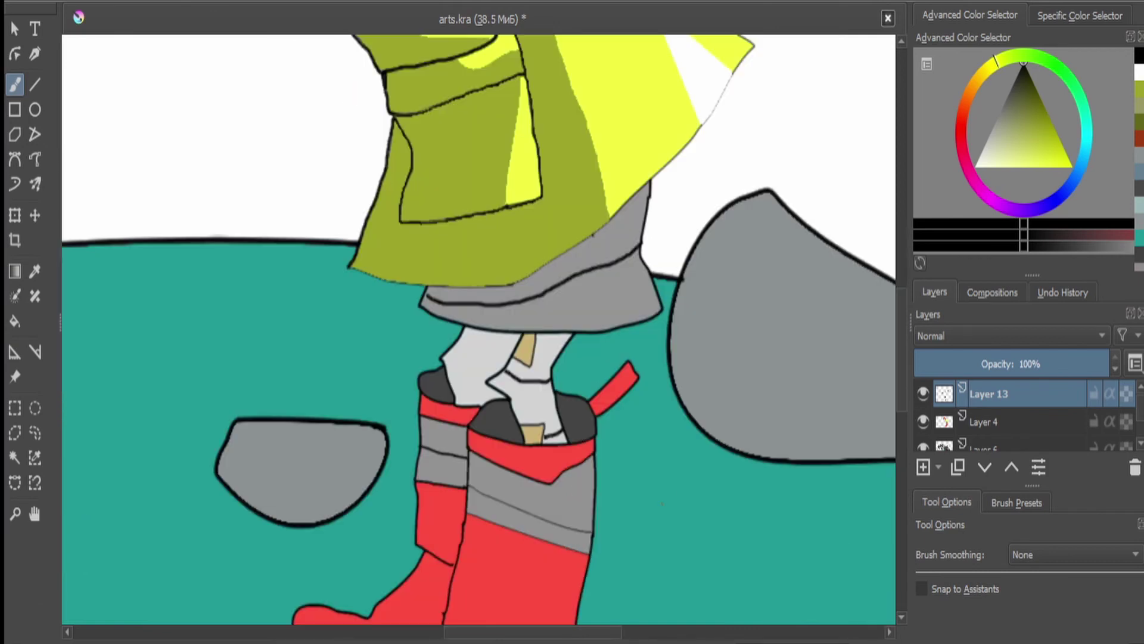
{"action": "key", "text": "ctrl+z"}
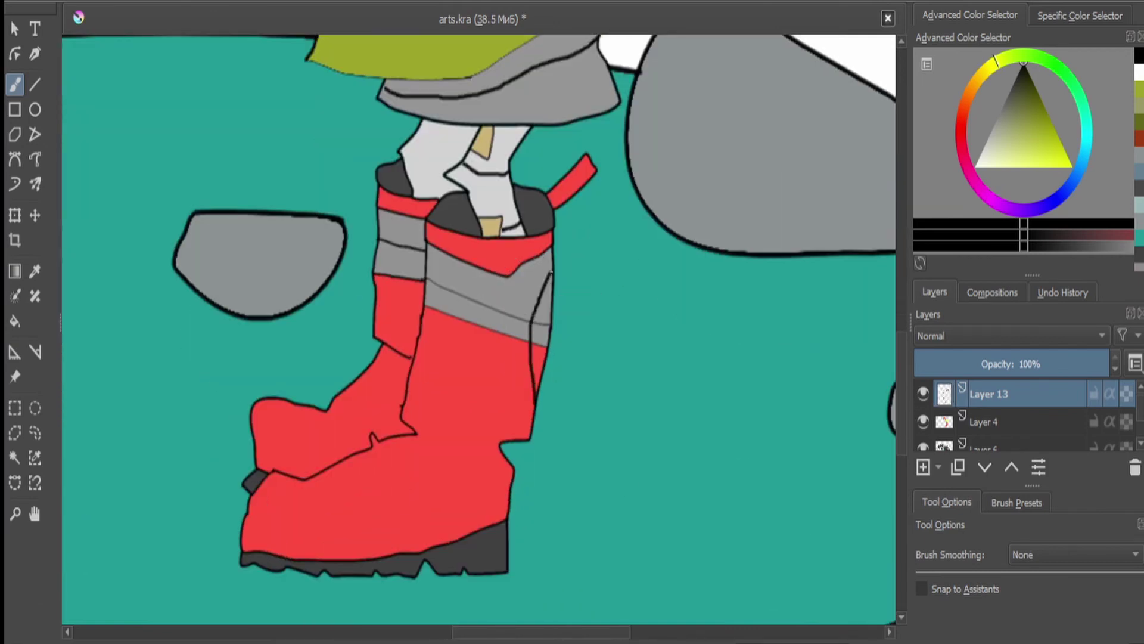
{"action": "scroll", "coordinate": [283, 480], "scroll_direction": "up", "scroll_amount": 2}
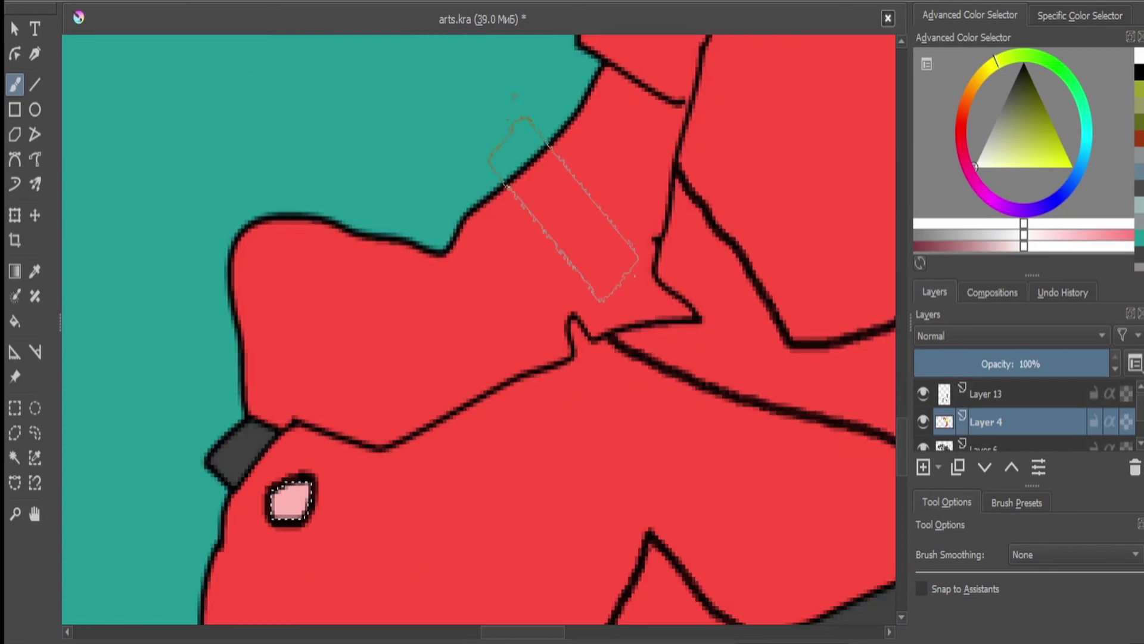
- Paint white highlights inside the selected patches on the front boot's toe and back edge on Layer 4
{"action": "scroll", "coordinate": [574, 204], "scroll_direction": "down", "scroll_amount": 2}
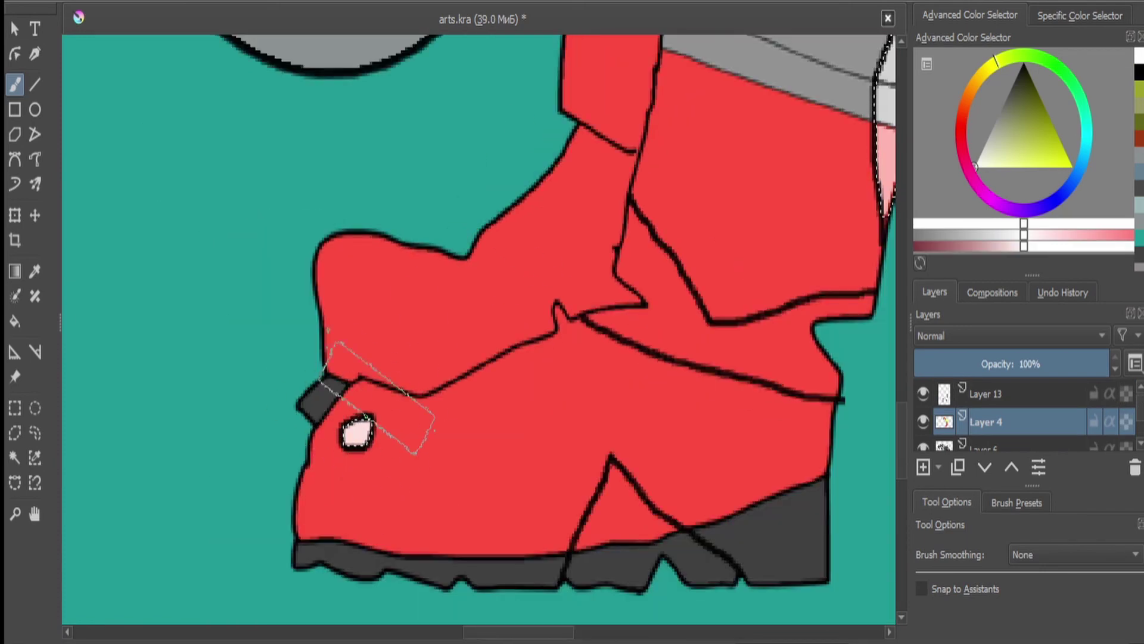
{"action": "scroll", "coordinate": [738, 129], "scroll_direction": "right", "scroll_amount": 3}
{"action": "scroll", "coordinate": [261, 250], "scroll_direction": "down", "scroll_amount": 5}
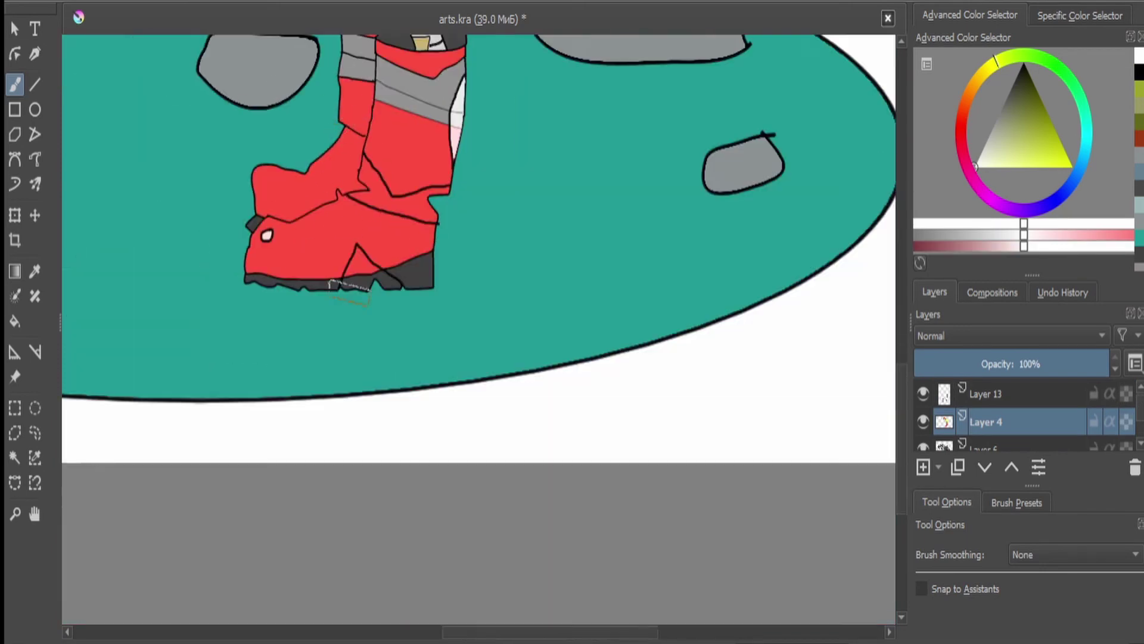
- Select the triangular area at the front boot's sole and the ankle fold between the guide lines
{"action": "scroll", "coordinate": [261, 251], "scroll_direction": "up", "scroll_amount": 5}
{"action": "left_click", "coordinate": [15, 457]}
{"action": "left_click", "coordinate": [262, 251]}
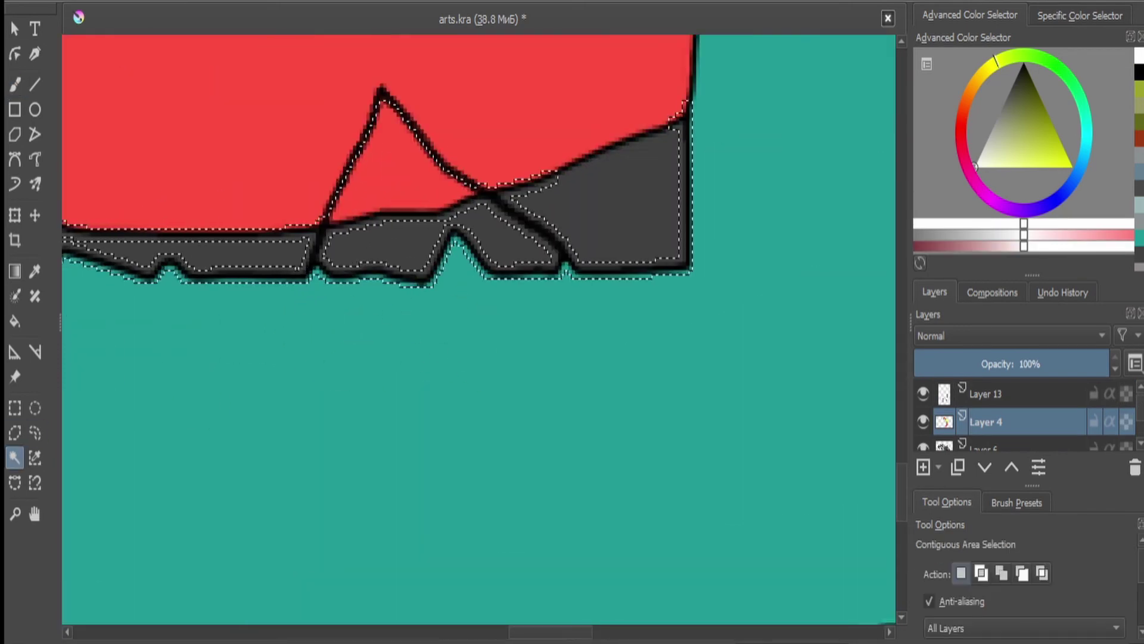
{"action": "left_click", "coordinate": [393, 167]}
{"action": "scroll", "coordinate": [476, 327], "scroll_direction": "up", "scroll_amount": 5}
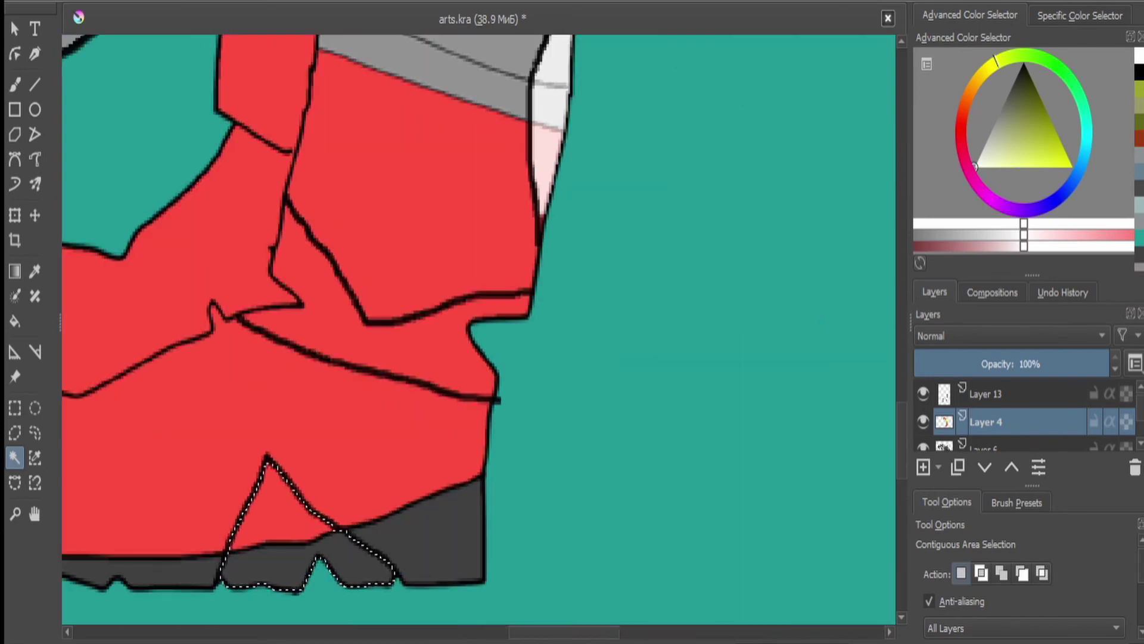
{"action": "left_click", "coordinate": [357, 352], "text": "shift"}
{"action": "left_click", "coordinate": [306, 262], "text": "shift"}
- Shade the selected sole and ankle areas of the front boot with the black brush on Layer 4
{"action": "key", "text": "d"}
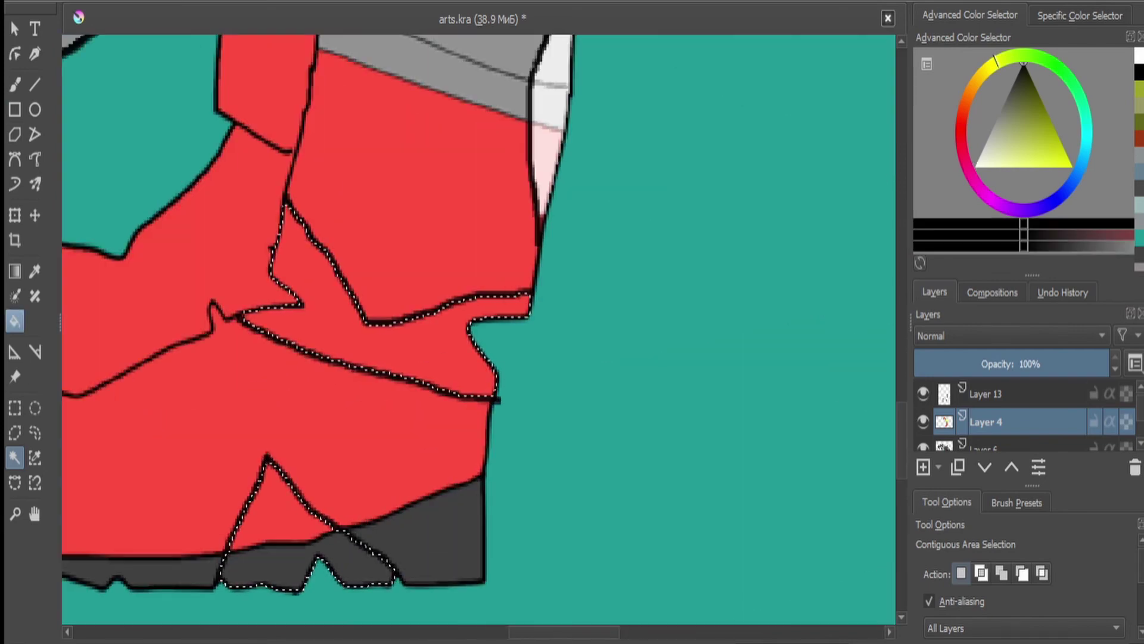
{"action": "key", "text": "b"}
{"action": "left_click_drag", "start_coordinate": [453, 337], "coordinate": [394, 343]}
{"action": "mouse_move", "coordinate": [335, 306]}
{"action": "left_mouse_down"}
{"action": "mouse_move", "coordinate": [224, 511]}
{"action": "mouse_move", "coordinate": [286, 236]}
{"action": "mouse_move", "coordinate": [495, 333]}
{"action": "mouse_move", "coordinate": [456, 289]}
{"action": "left_mouse_up"}
{"action": "scroll", "coordinate": [453, 286], "scroll_direction": "down", "scroll_amount": 2}
{"action": "key", "text": "ctrl+shift+a"}
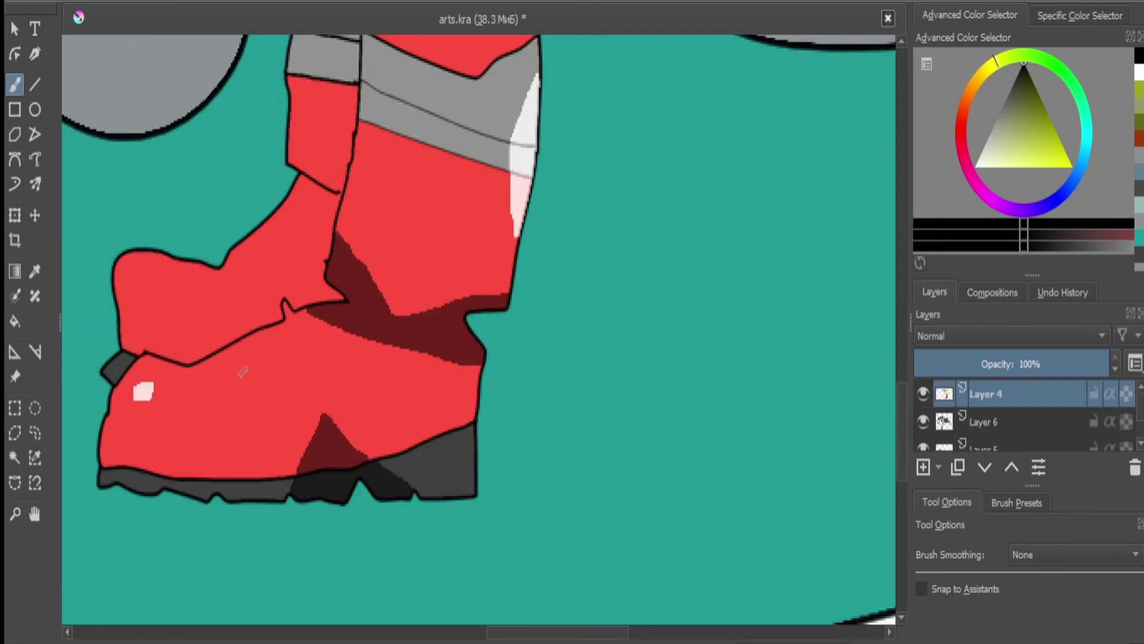
{"action": "scroll", "coordinate": [505, 273], "scroll_direction": "down", "scroll_amount": 3}
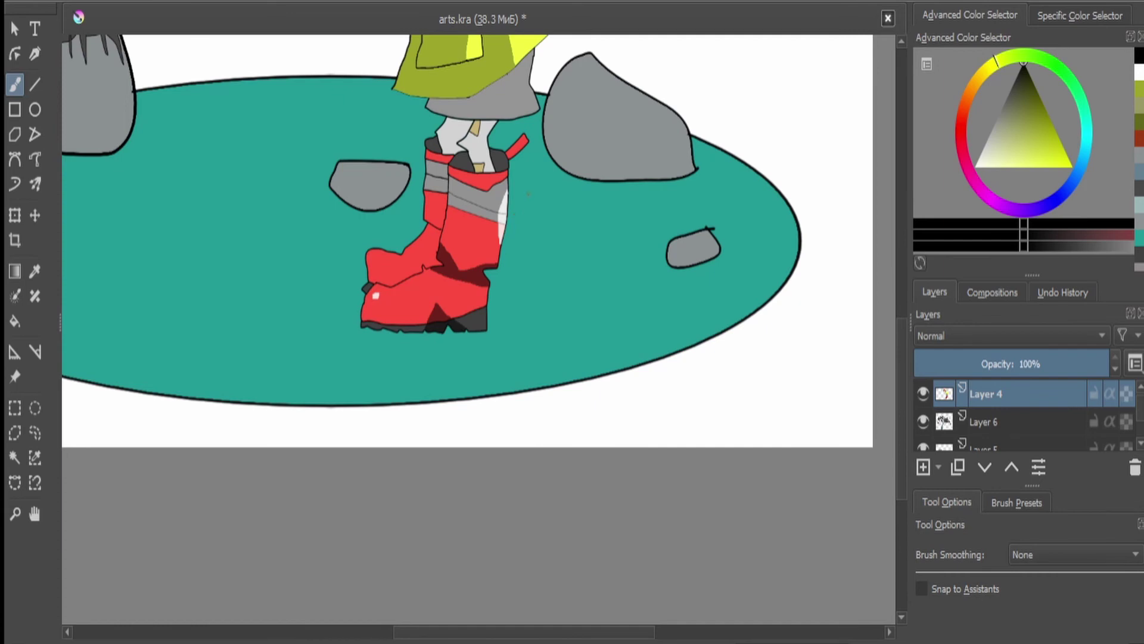
{"action": "scroll", "coordinate": [528, 194], "scroll_direction": "up", "scroll_amount": 3}
{"action": "key", "text": "ctrl+shift+d"}
{"action": "key", "text": "ctrl+alt+j"}
{"action": "scroll", "coordinate": [528, 194], "scroll_direction": "down", "scroll_amount": 2}
{"action": "scroll", "coordinate": [528, 193], "scroll_direction": "up", "scroll_amount": 2}
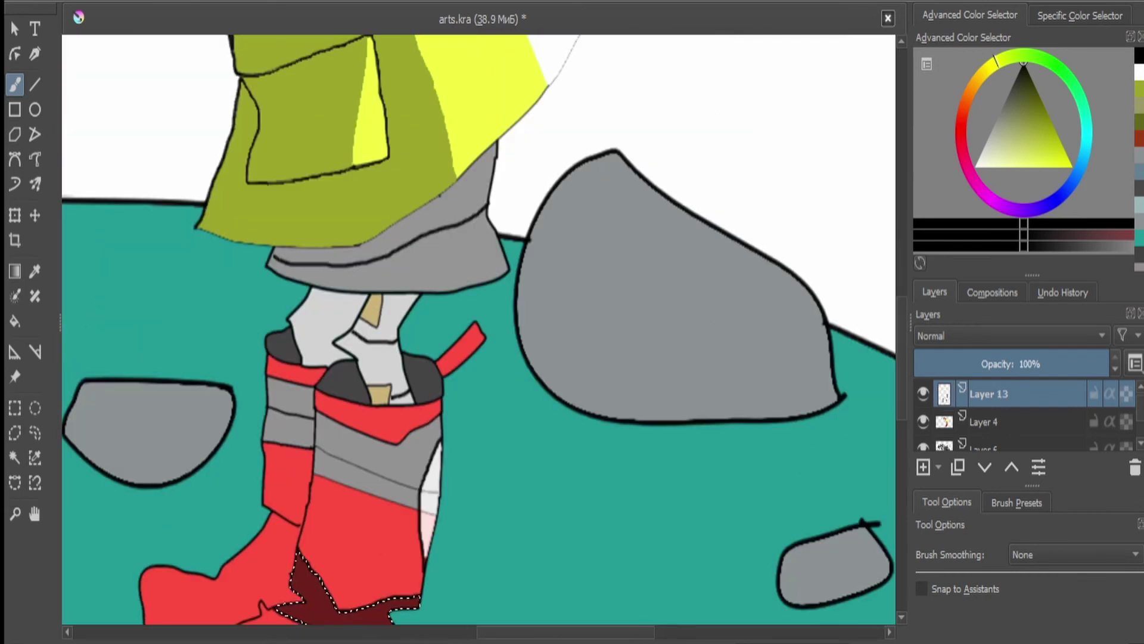
- Select the grey garment's upper band under the coat hem and shade it with black on Layer 4
{"action": "left_click", "coordinate": [15, 457]}
{"action": "left_click", "coordinate": [15, 84]}
{"action": "key", "text": "shift+BackSpace"}
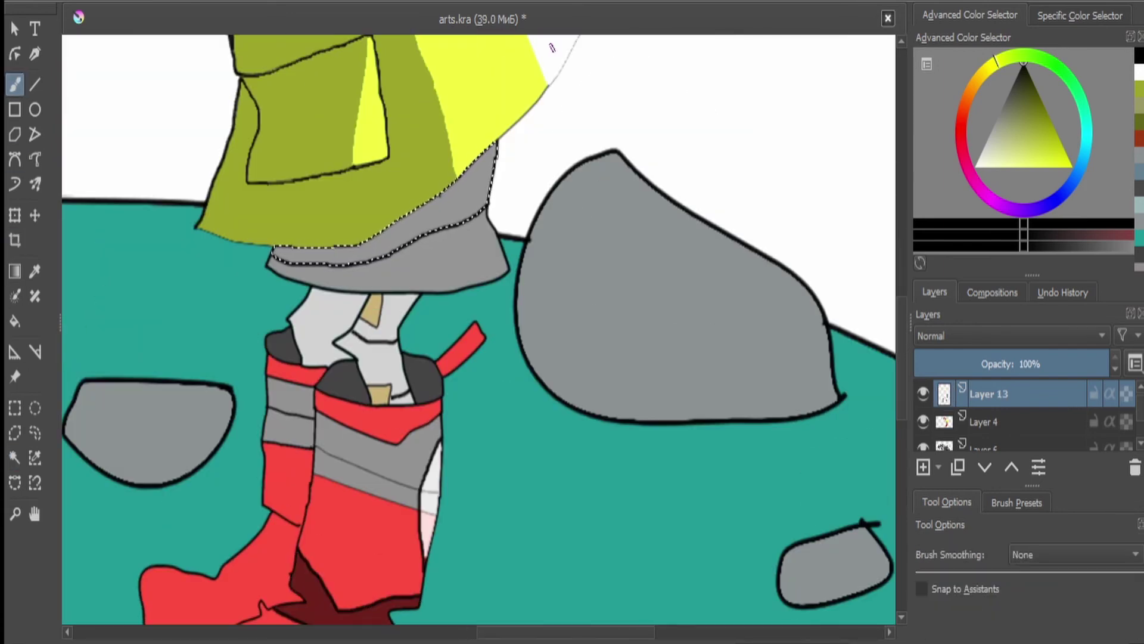
{"action": "key", "text": "ctrl+z"}
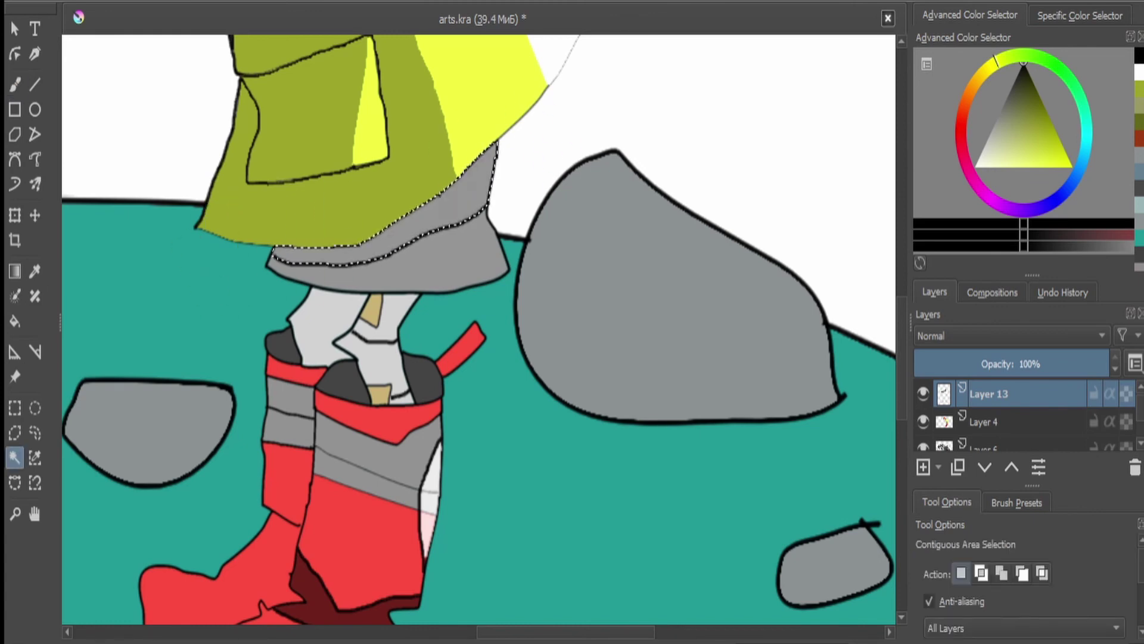
{"action": "key", "text": "Page_Down"}
- Select the upper front leg, the rear leg, the strip above the front boot, and the rear boot
{"action": "left_click", "coordinate": [15, 457]}
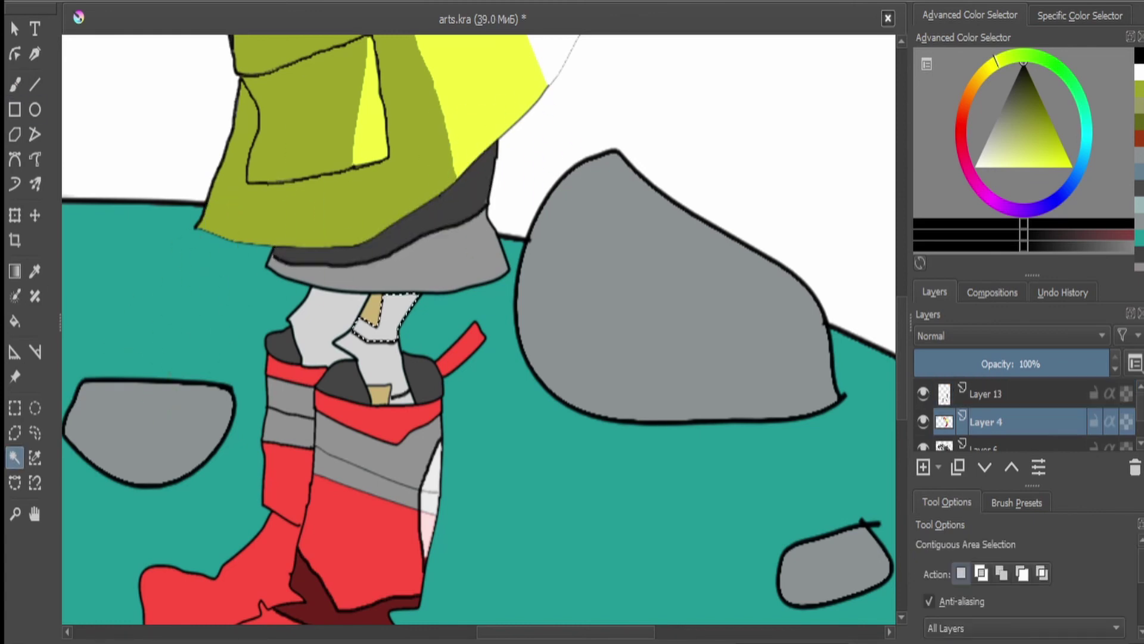
{"action": "scroll", "coordinate": [414, 412], "scroll_direction": "up", "scroll_amount": 2}
{"action": "left_click", "coordinate": [357, 321]}
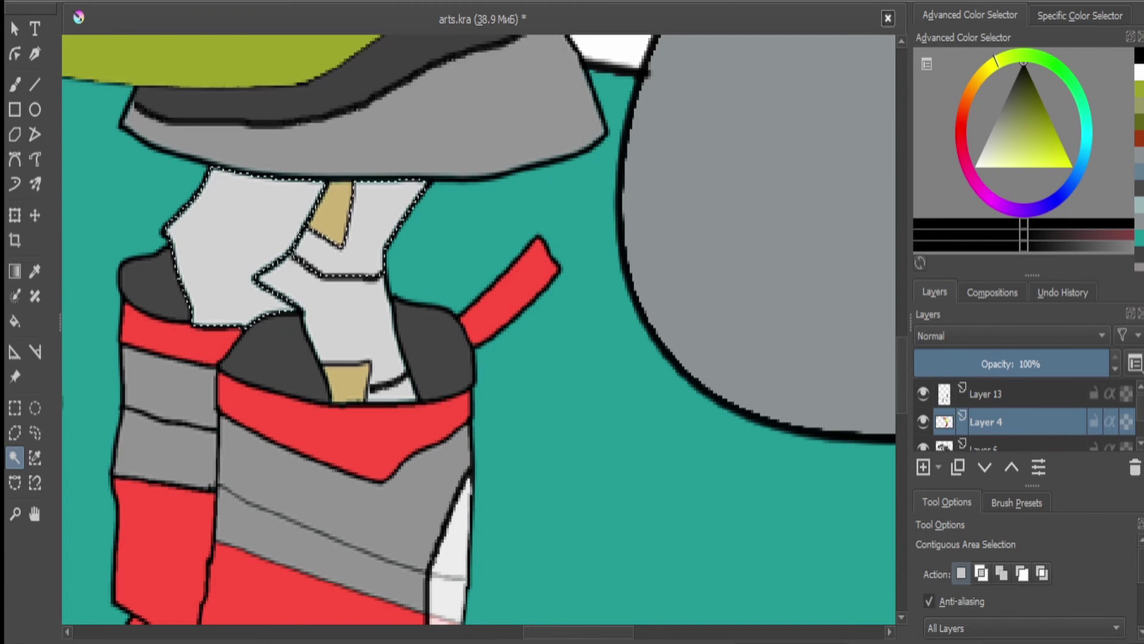
{"action": "scroll", "coordinate": [476, 327], "scroll_direction": "down", "scroll_amount": 3}
{"action": "scroll", "coordinate": [208, 524], "scroll_direction": "up", "scroll_amount": 5}
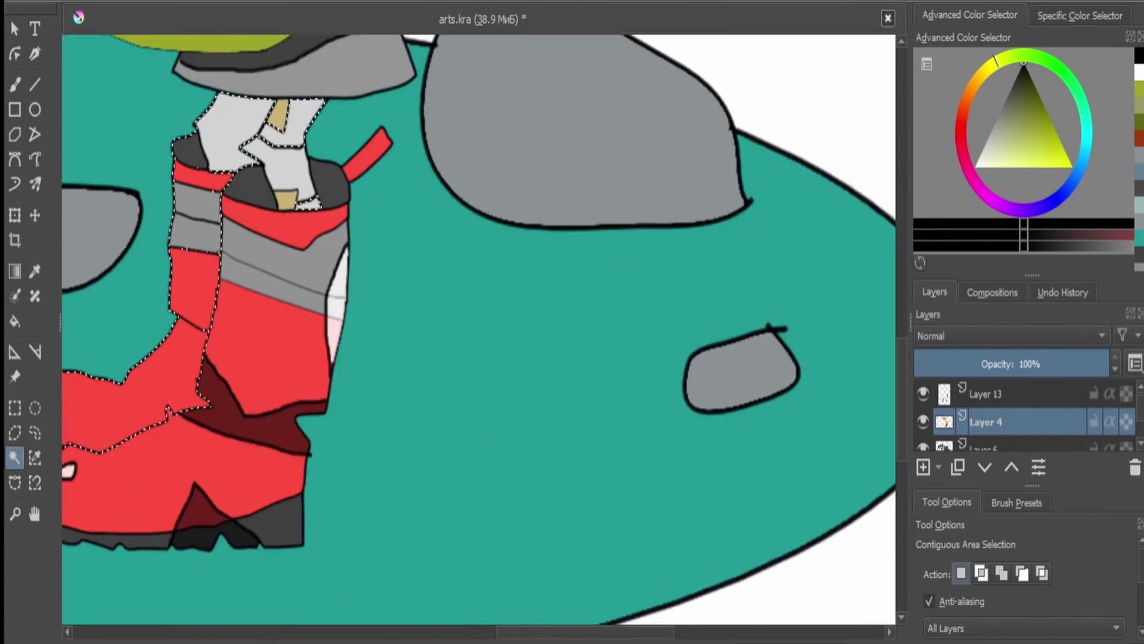
{"action": "scroll", "coordinate": [476, 328], "scroll_direction": "down", "scroll_amount": 3}
- Shade the selected leg and rear boot areas with the black brush on Layer 4, clear the selection, and remove Layer 13
{"action": "key", "text": "b"}
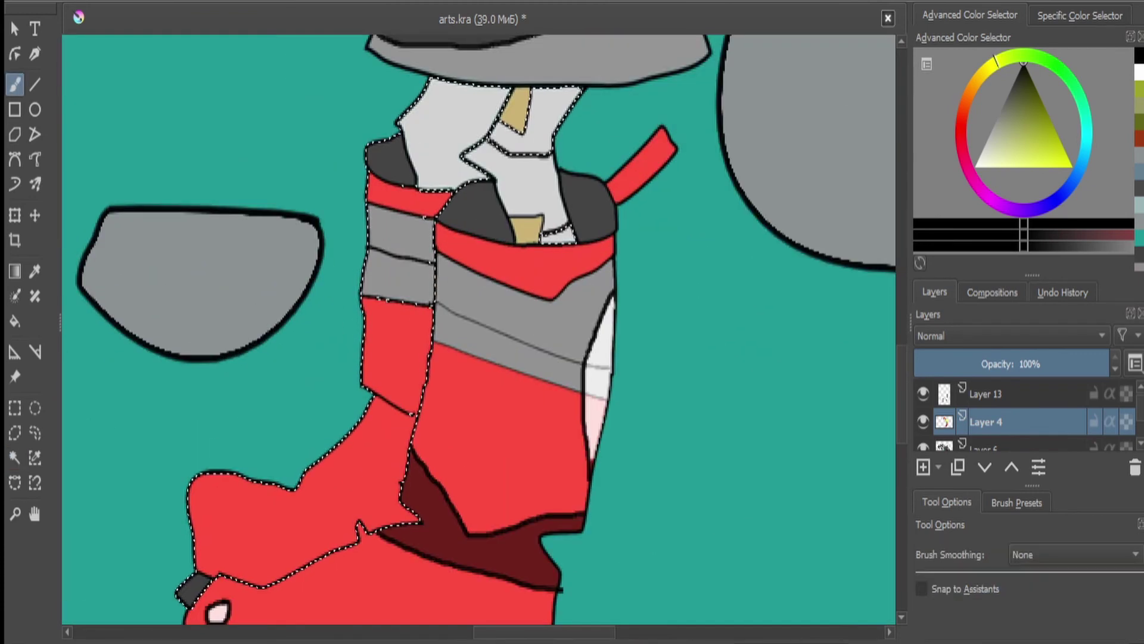
{"action": "mouse_move", "coordinate": [441, 120]}
{"action": "left_mouse_down"}
{"action": "mouse_move", "coordinate": [394, 357]}
{"action": "mouse_move", "coordinate": [507, 254]}
{"action": "mouse_move", "coordinate": [297, 525]}
{"action": "mouse_move", "coordinate": [333, 417]}
{"action": "mouse_move", "coordinate": [322, 560]}
{"action": "left_mouse_up"}
{"action": "key", "text": "ctrl+shift+a"}
{"action": "scroll", "coordinate": [477, 328], "scroll_direction": "down", "scroll_amount": 2}
{"action": "scroll", "coordinate": [1013, 417], "scroll_direction": "down", "scroll_amount": 1}
{"action": "scroll", "coordinate": [476, 327], "scroll_direction": "down", "scroll_amount": 3}
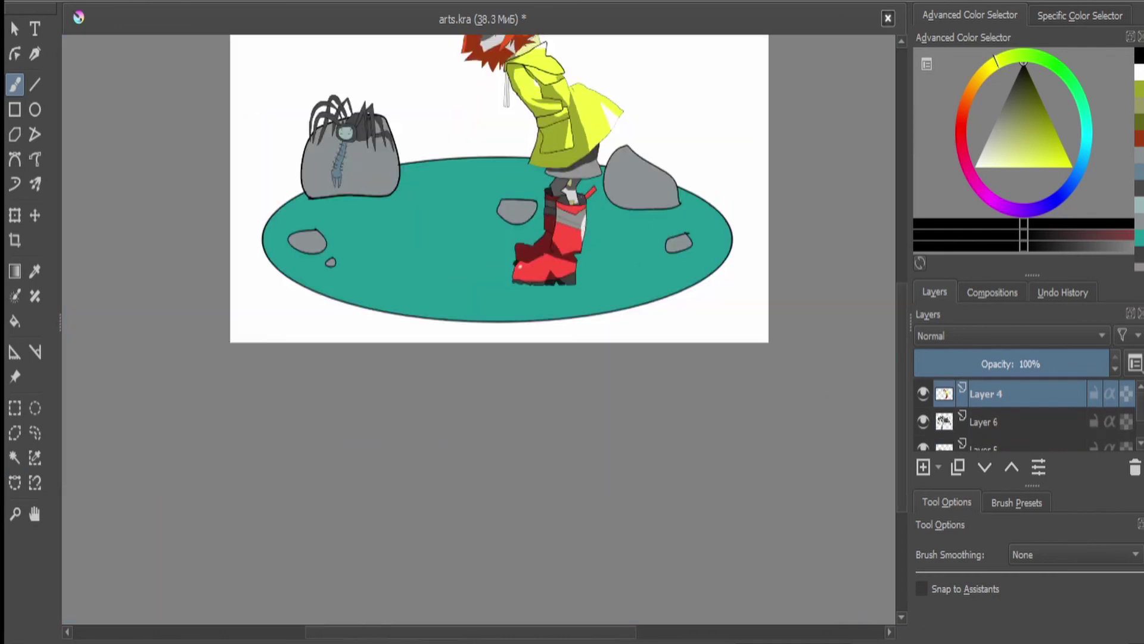
{"action": "scroll", "coordinate": [471, 256], "scroll_direction": "up", "scroll_amount": 5}
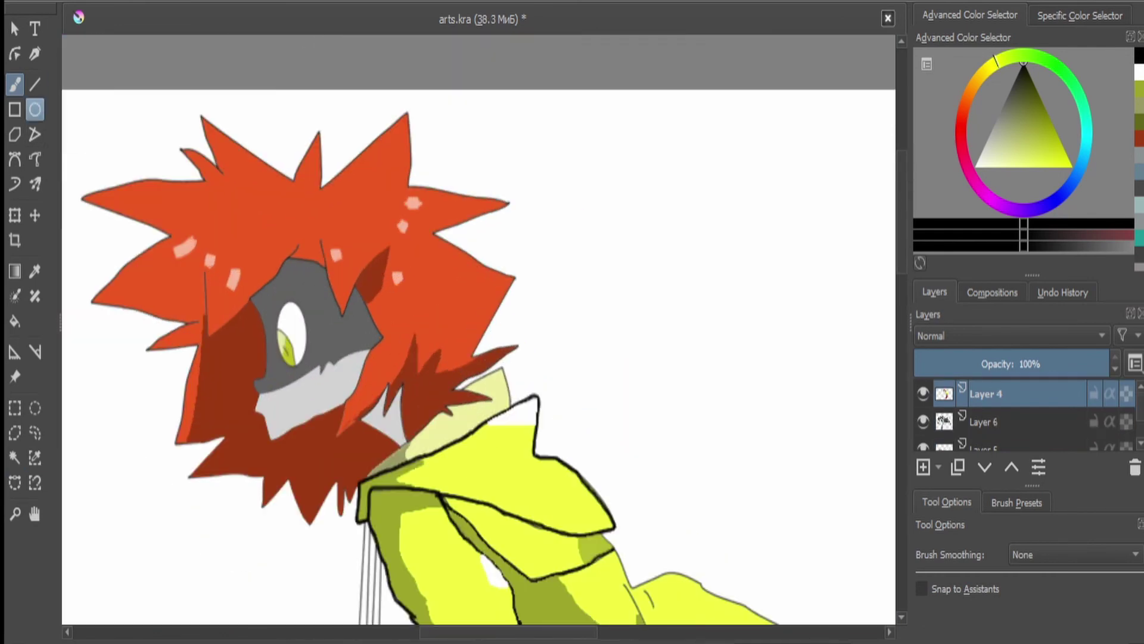
{"action": "scroll", "coordinate": [410, 374], "scroll_direction": "up", "scroll_amount": 5}
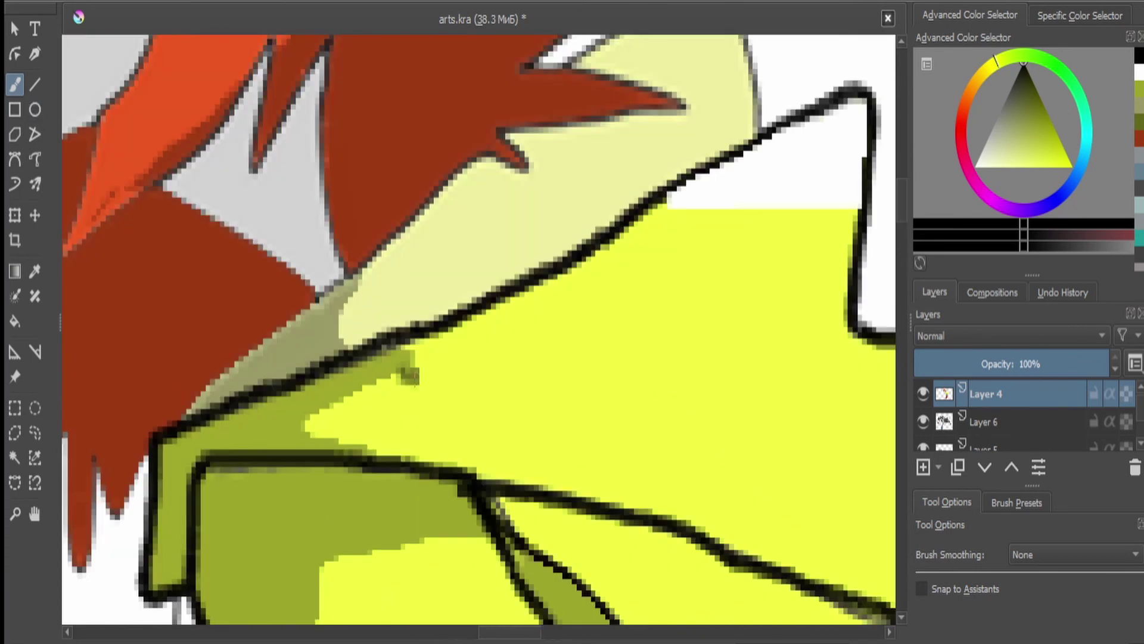
- Draw short black fold lines on the yellow hood and on the coat flap beneath it on Layer 4
{"action": "mouse_move", "coordinate": [412, 365]}
{"action": "left_mouse_down"}
{"action": "mouse_move", "coordinate": [445, 373]}
{"action": "mouse_move", "coordinate": [611, 384]}
{"action": "left_mouse_up"}
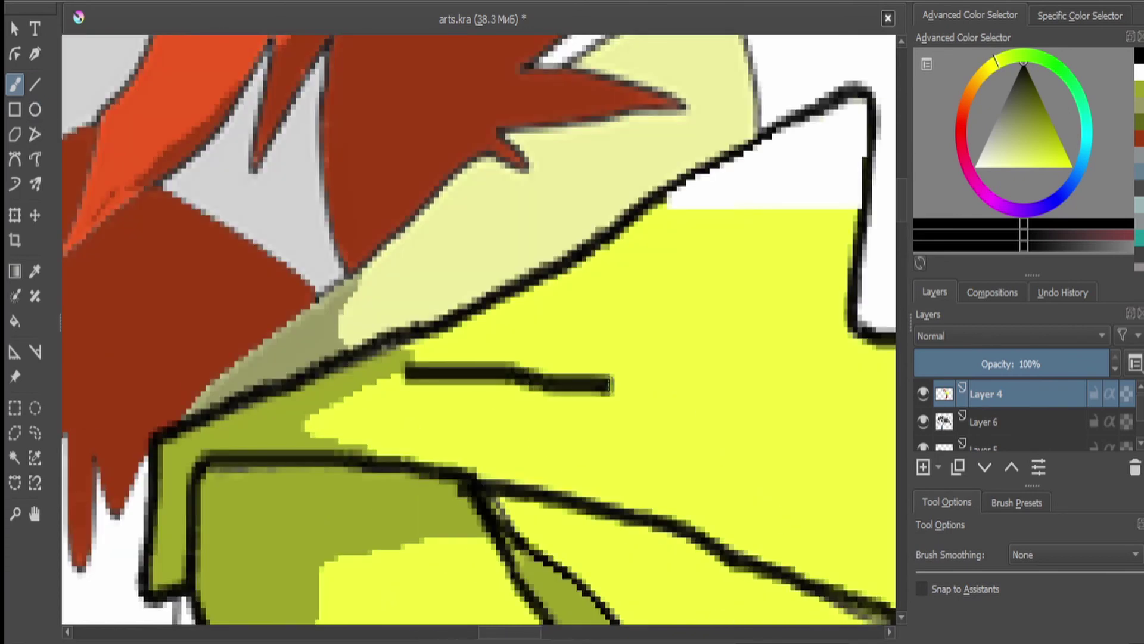
{"action": "scroll", "coordinate": [692, 481], "scroll_direction": "down", "scroll_amount": 2}
{"action": "scroll", "coordinate": [679, 470], "scroll_direction": "down", "scroll_amount": 1}
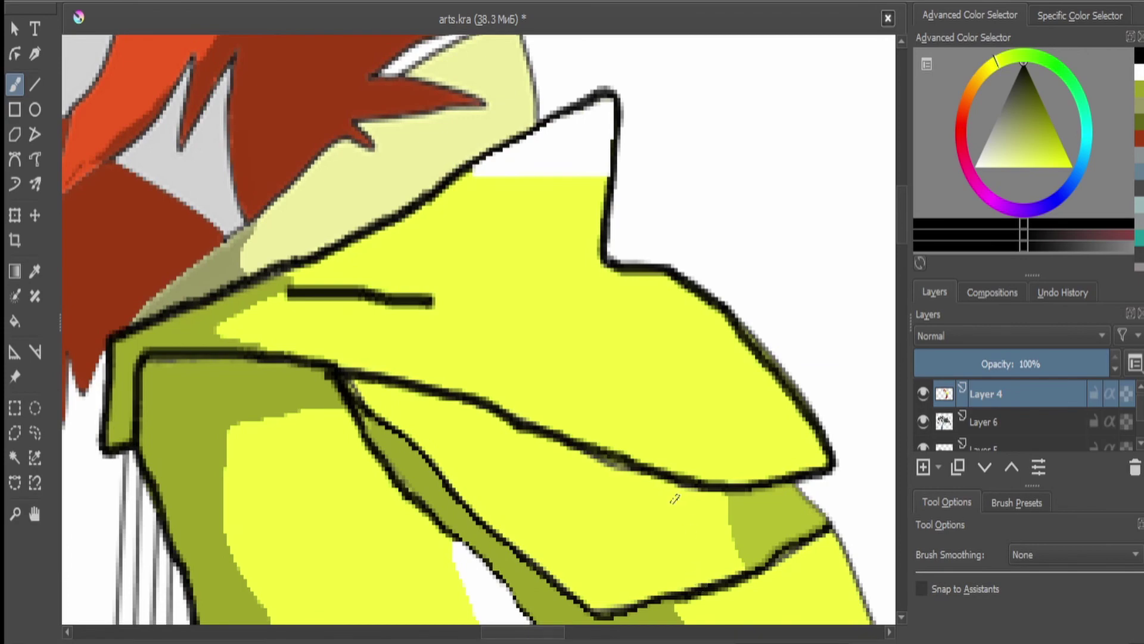
{"action": "left_click_drag", "start_coordinate": [674, 498], "coordinate": [702, 545]}
- Draw black fold lines along the coat's sleeve, on its pocket and over the crease at its back
{"action": "scroll", "coordinate": [702, 545], "scroll_direction": "down", "scroll_amount": 4}
{"action": "scroll", "coordinate": [526, 262], "scroll_direction": "up", "scroll_amount": 4}
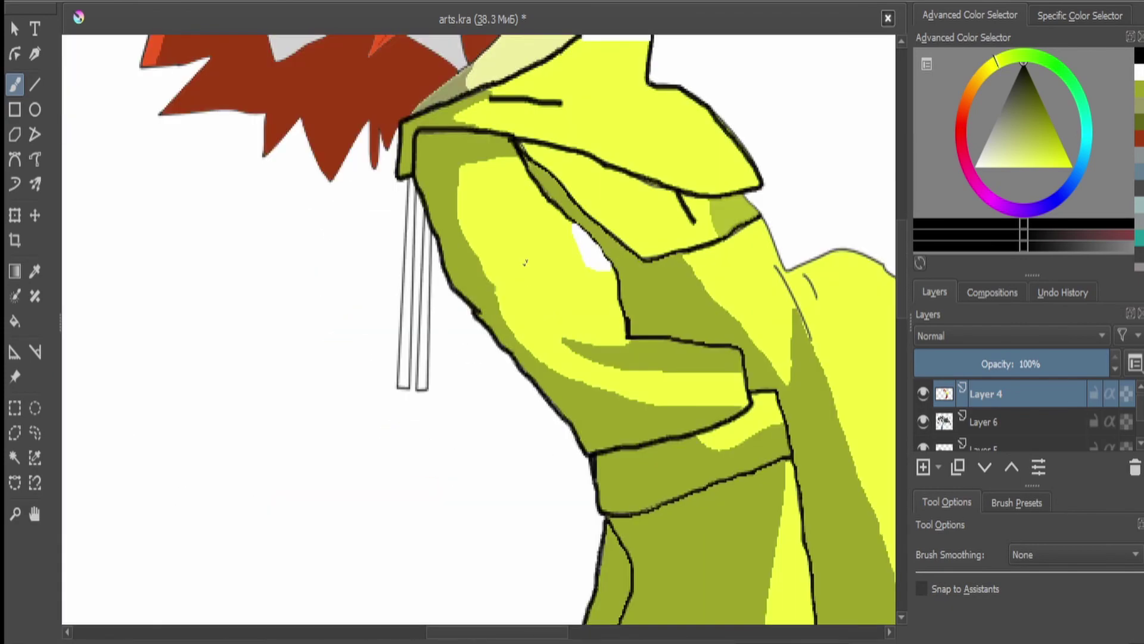
{"action": "scroll", "coordinate": [526, 262], "scroll_direction": "up", "scroll_amount": 1}
{"action": "left_click_drag", "start_coordinate": [486, 221], "coordinate": [514, 254]}
{"action": "mouse_move", "coordinate": [445, 239]}
{"action": "left_mouse_down"}
{"action": "mouse_move", "coordinate": [552, 348]}
{"action": "mouse_move", "coordinate": [774, 440]}
{"action": "left_mouse_up"}
{"action": "scroll", "coordinate": [774, 440], "scroll_direction": "down", "scroll_amount": 4}
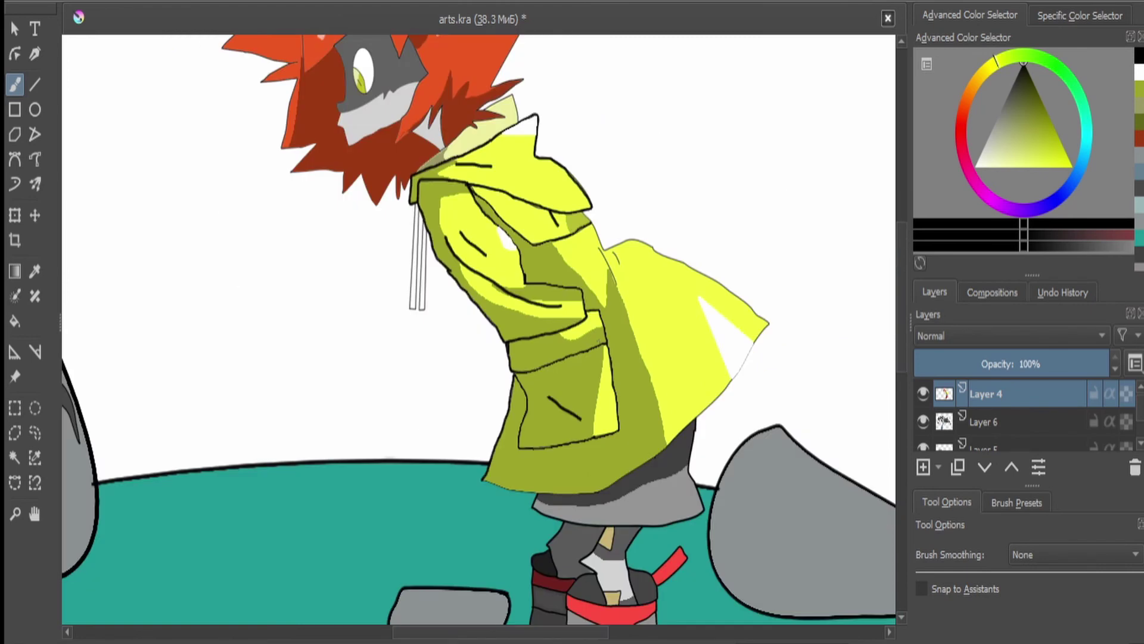
{"action": "scroll", "coordinate": [610, 289], "scroll_direction": "up", "scroll_amount": 4}
{"action": "left_click_drag", "start_coordinate": [566, 98], "coordinate": [637, 239]}
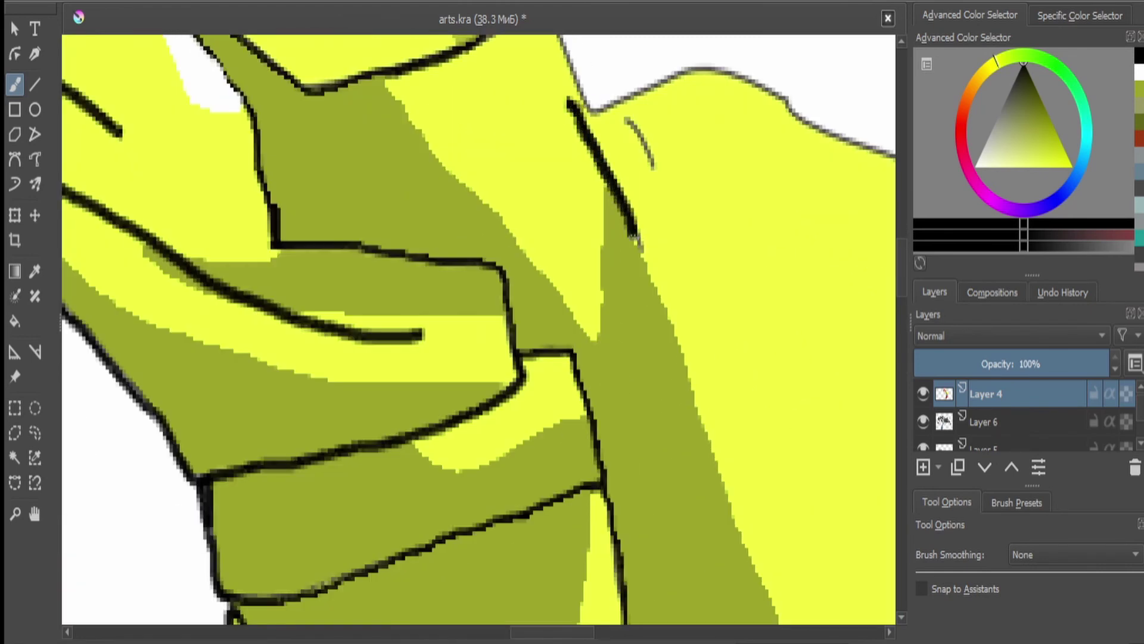
- Draw a curved black fold line on the grey garment and short lines on the front leg's two tan patches
{"action": "scroll", "coordinate": [651, 170], "scroll_direction": "down", "scroll_amount": 2}
{"action": "scroll", "coordinate": [648, 341], "scroll_direction": "up", "scroll_amount": 2}
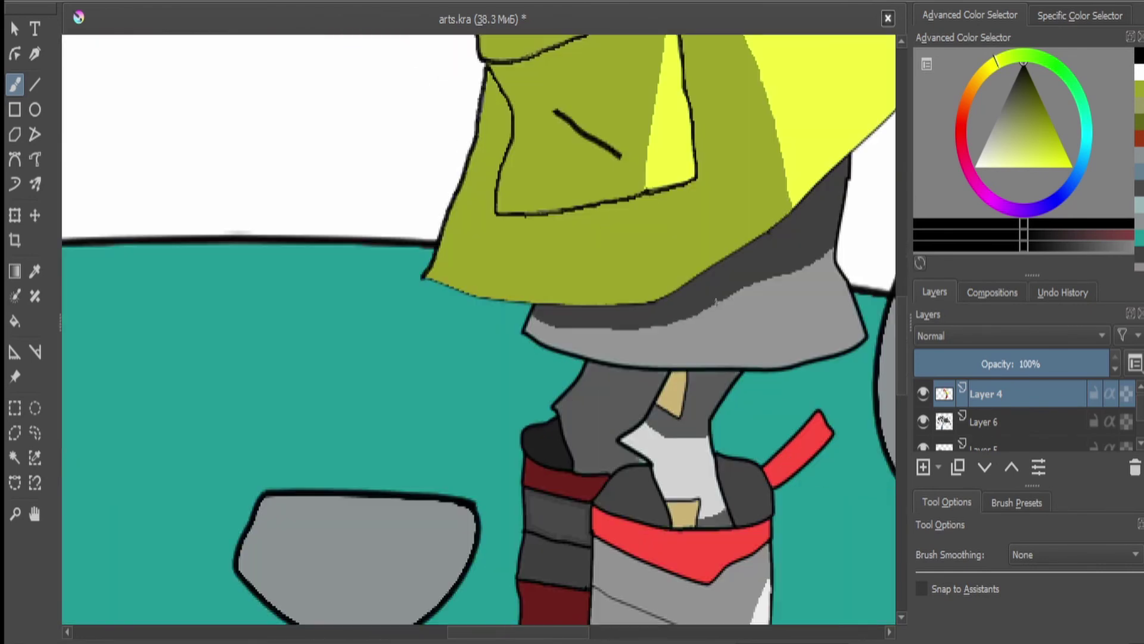
{"action": "mouse_move", "coordinate": [774, 253]}
{"action": "left_mouse_down"}
{"action": "mouse_move", "coordinate": [714, 334]}
{"action": "mouse_move", "coordinate": [684, 348]}
{"action": "left_mouse_up"}
{"action": "scroll", "coordinate": [718, 477], "scroll_direction": "up", "scroll_amount": 2}
{"action": "left_click_drag", "start_coordinate": [637, 272], "coordinate": [624, 336]}
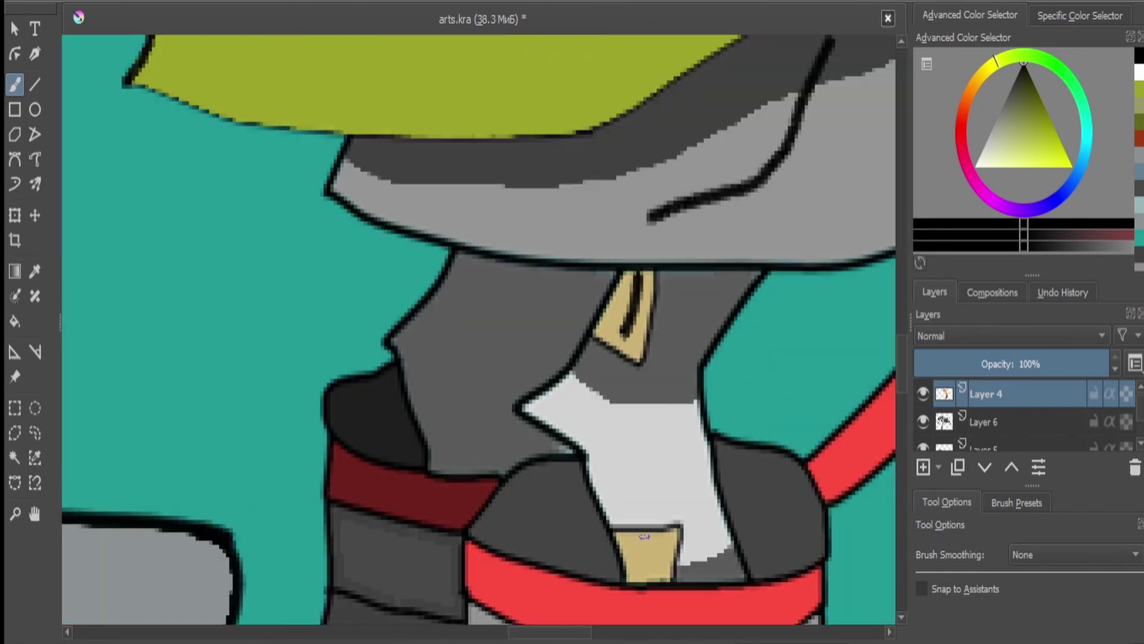
{"action": "left_click_drag", "start_coordinate": [643, 530], "coordinate": [641, 577]}
- Draw short black crease lines at the ankles of the rear boot and the front boot
{"action": "scroll", "coordinate": [577, 240], "scroll_direction": "down", "scroll_amount": 4}
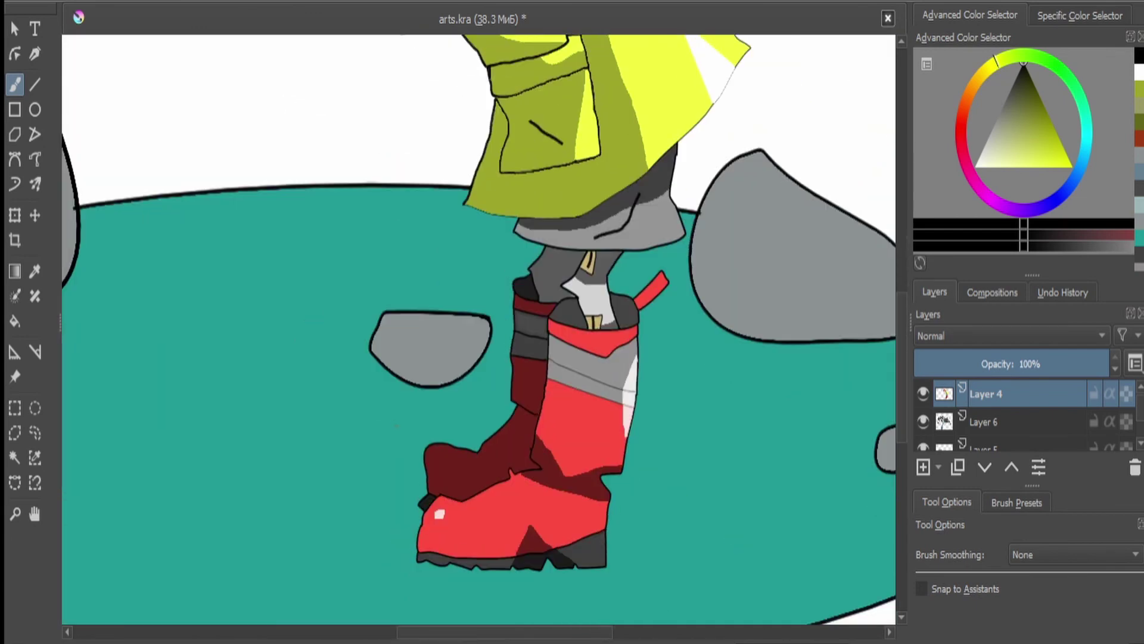
{"action": "scroll", "coordinate": [495, 470], "scroll_direction": "up", "scroll_amount": 4}
{"action": "left_click_drag", "start_coordinate": [669, 235], "coordinate": [643, 264]}
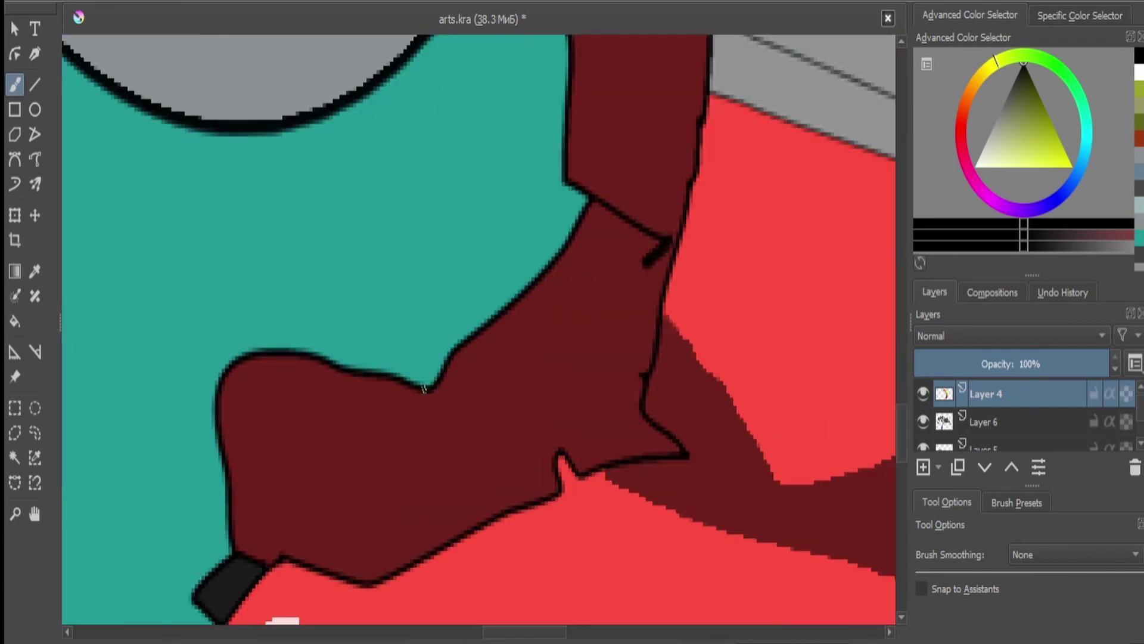
{"action": "left_click_drag", "start_coordinate": [426, 386], "coordinate": [442, 445]}
{"action": "scroll", "coordinate": [411, 417], "scroll_direction": "down", "scroll_amount": 2}
{"action": "mouse_move", "coordinate": [544, 430]}
{"action": "left_mouse_down"}
{"action": "mouse_move", "coordinate": [611, 459]}
{"action": "mouse_move", "coordinate": [573, 471]}
{"action": "mouse_move", "coordinate": [631, 468]}
{"action": "left_mouse_up"}
{"action": "scroll", "coordinate": [624, 448], "scroll_direction": "down", "scroll_amount": 3}
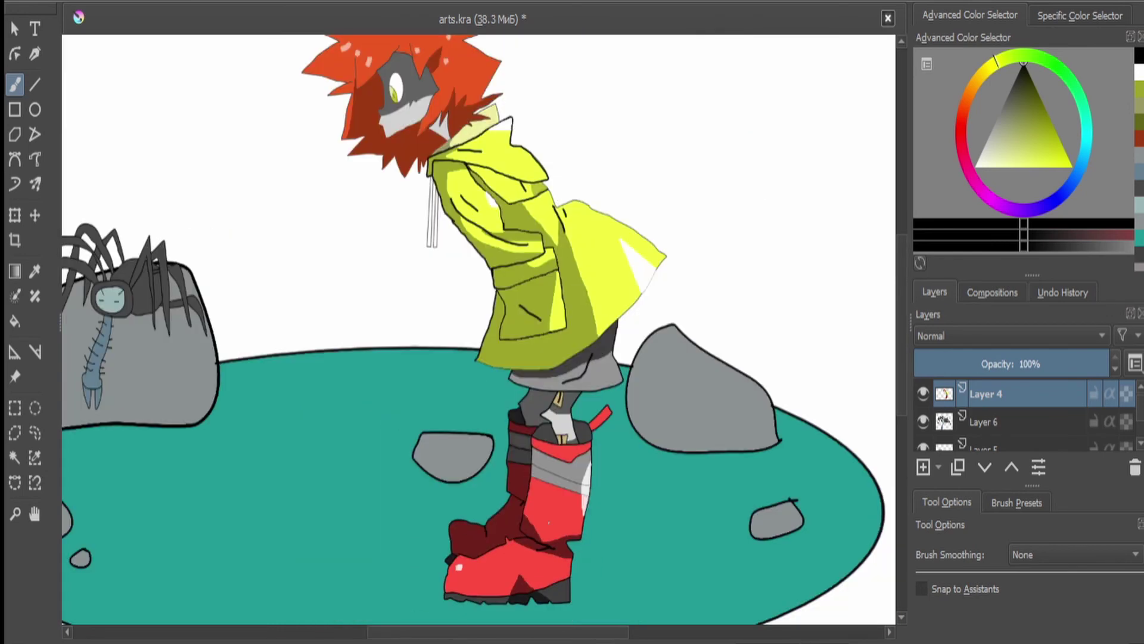
- Draw short black joint marks at the bends of the spider's legs on Layer 6
{"action": "key", "text": "Page_Down"}
{"action": "scroll", "coordinate": [78, 233], "scroll_direction": "up", "scroll_amount": 4}
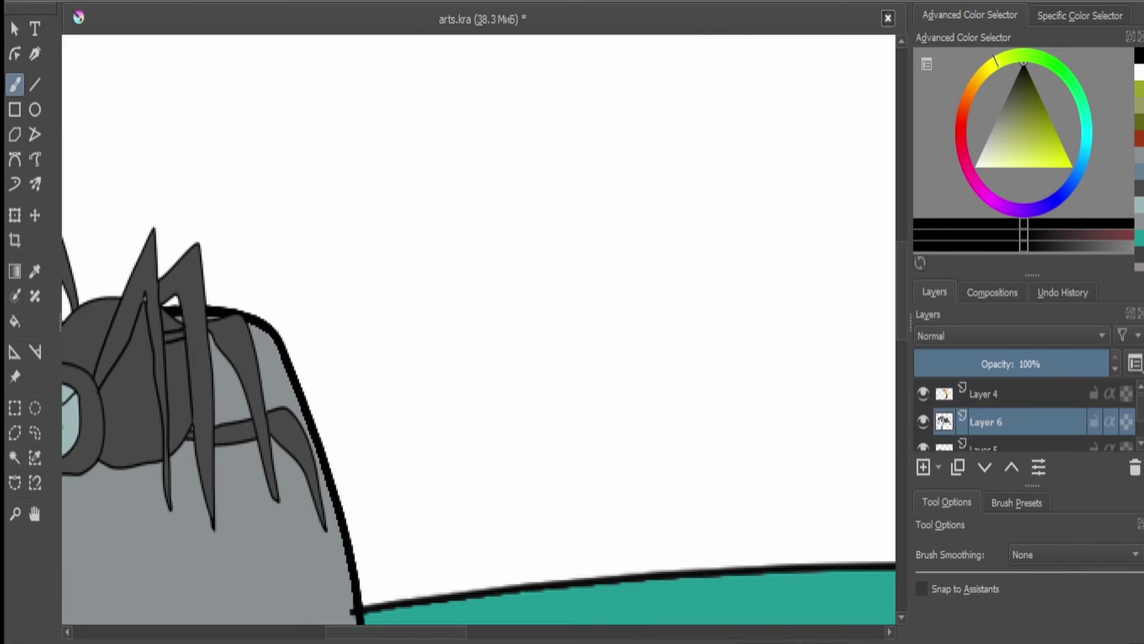
{"action": "left_click_drag", "start_coordinate": [311, 314], "coordinate": [608, 264]}
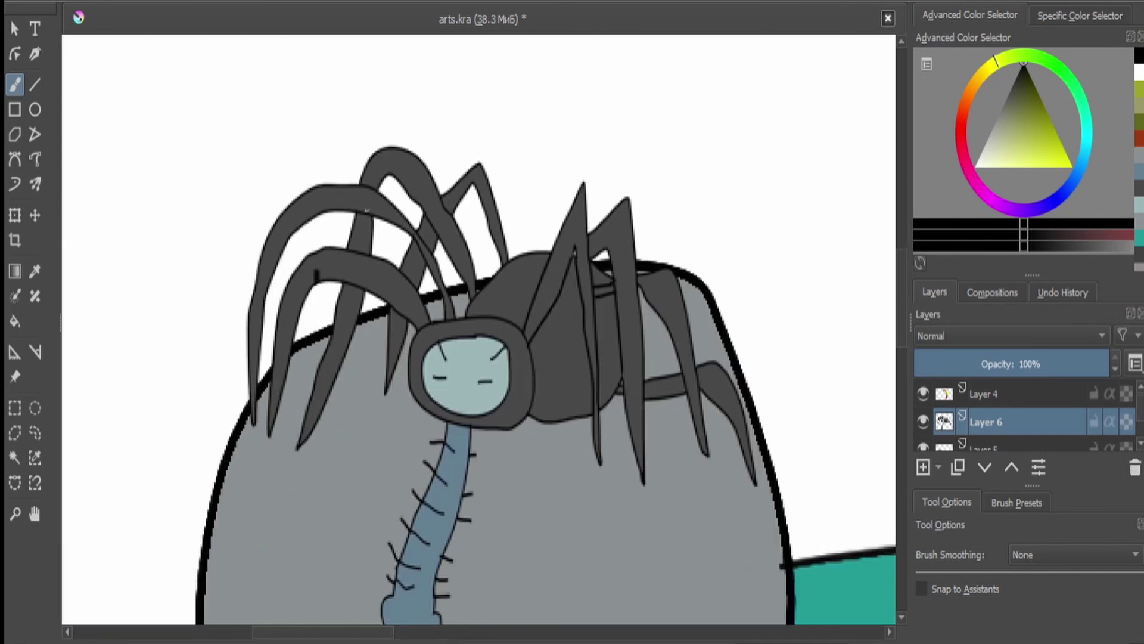
{"action": "left_click_drag", "start_coordinate": [392, 159], "coordinate": [391, 174]}
{"action": "left_click_drag", "start_coordinate": [475, 173], "coordinate": [472, 183]}
{"action": "left_click_drag", "start_coordinate": [611, 232], "coordinate": [612, 249]}
{"action": "left_click_drag", "start_coordinate": [658, 287], "coordinate": [659, 304]}
{"action": "left_click_drag", "start_coordinate": [715, 382], "coordinate": [715, 399]}
{"action": "scroll", "coordinate": [715, 400], "scroll_direction": "down", "scroll_amount": 4}
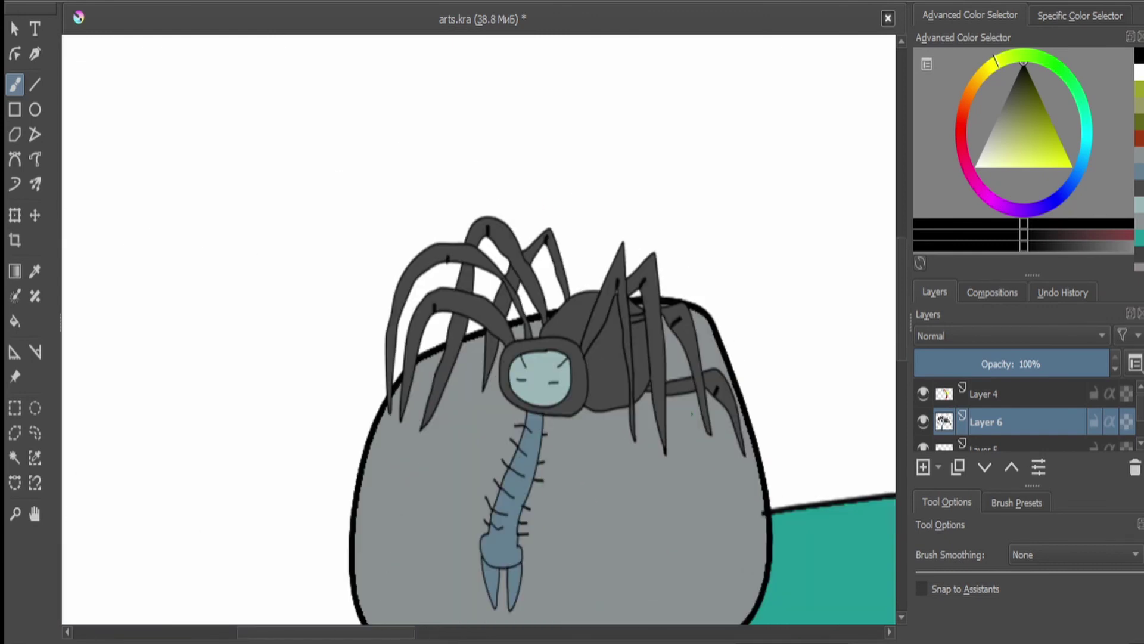
- On Layer 5, draw short crack lines on the spider's rock and scatter black strokes across the teal ground
{"action": "key", "text": "Page_Down"}
{"action": "scroll", "coordinate": [618, 511], "scroll_direction": "down", "scroll_amount": 3}
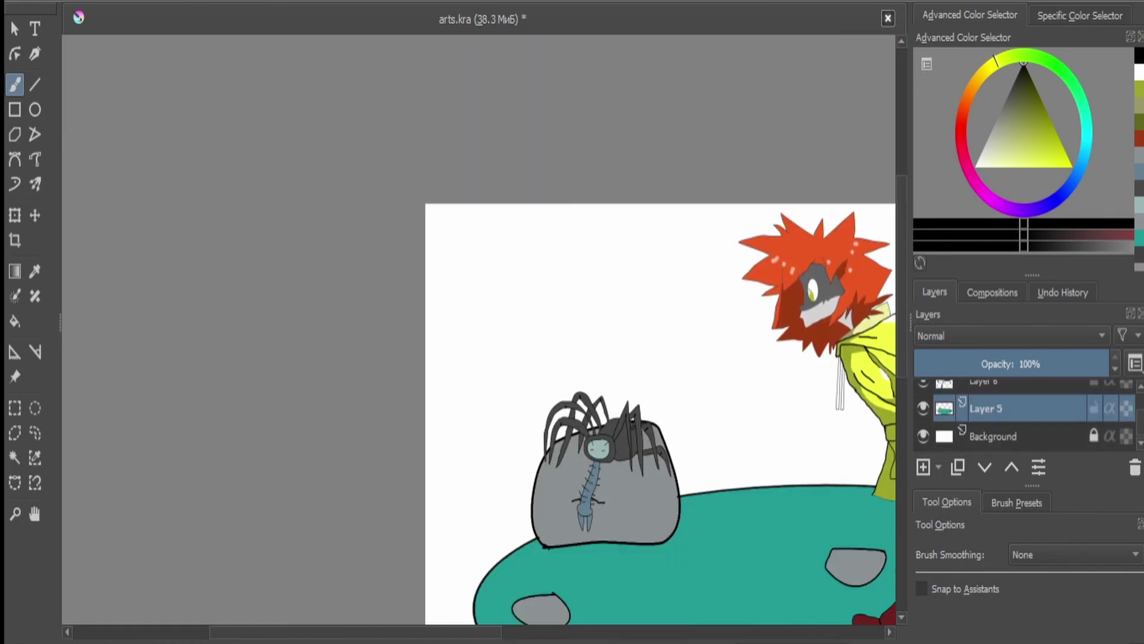
{"action": "scroll", "coordinate": [601, 545], "scroll_direction": "up", "scroll_amount": 3}
{"action": "scroll", "coordinate": [601, 545], "scroll_direction": "down", "scroll_amount": 4}
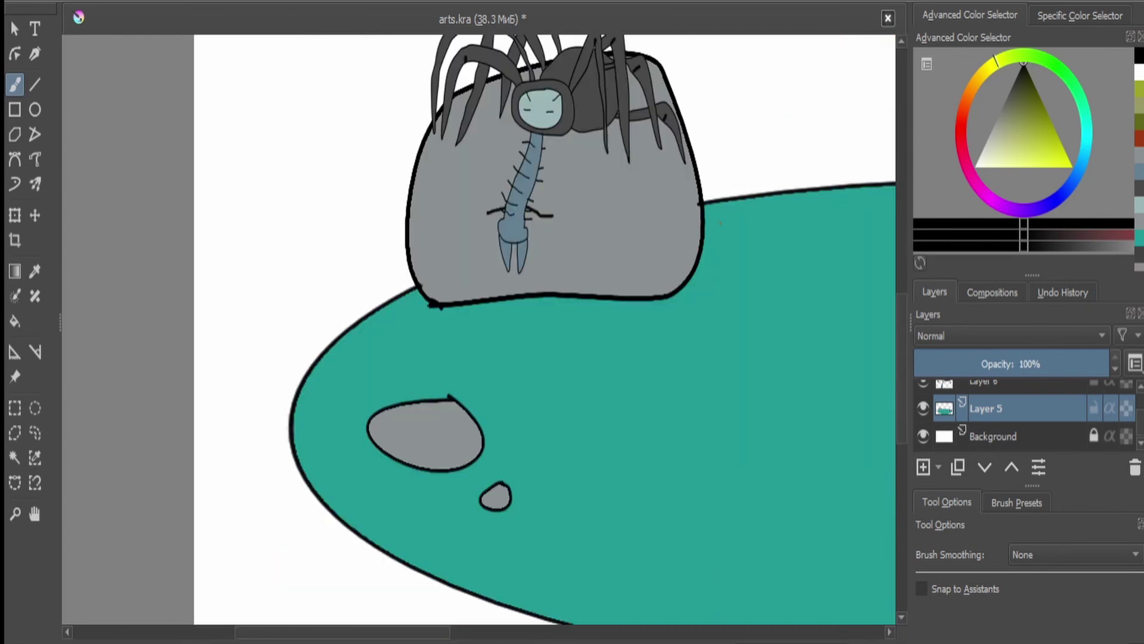
{"action": "scroll", "coordinate": [634, 310], "scroll_direction": "down", "scroll_amount": 4}
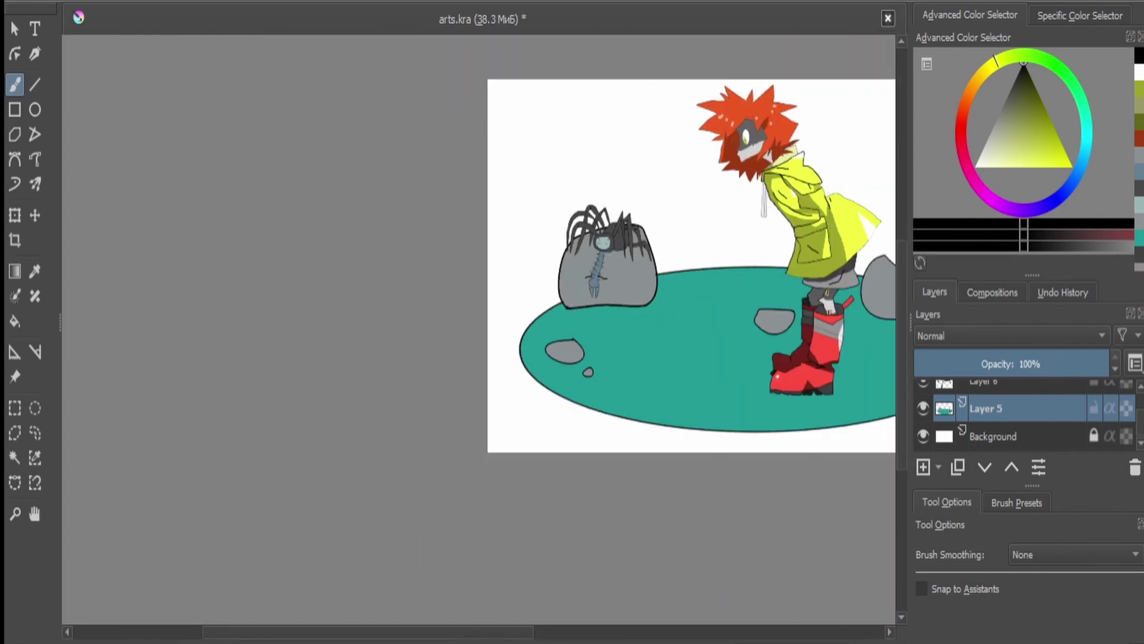
{"action": "left_click_drag", "start_coordinate": [657, 323], "coordinate": [652, 347]}
{"action": "left_click_drag", "start_coordinate": [741, 302], "coordinate": [696, 335]}
{"action": "scroll", "coordinate": [612, 247], "scroll_direction": "right", "scroll_amount": 5}
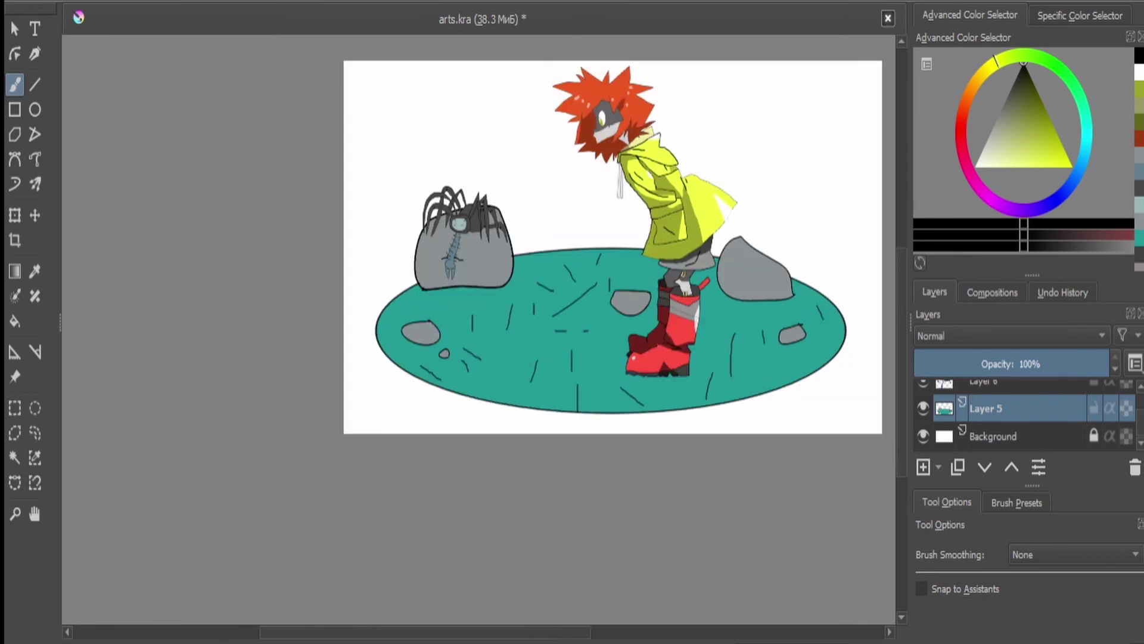
- Add a layer above Layer 5, outline a rounded shadow shape around the front boot's sole, and select its inside
{"action": "left_click", "coordinate": [923, 466]}
{"action": "scroll", "coordinate": [621, 330], "scroll_direction": "up", "scroll_amount": 5}
{"action": "mouse_move", "coordinate": [661, 411]}
{"action": "left_mouse_down"}
{"action": "mouse_move", "coordinate": [520, 419]}
{"action": "mouse_move", "coordinate": [482, 520]}
{"action": "mouse_move", "coordinate": [580, 597]}
{"action": "mouse_move", "coordinate": [839, 593]}
{"action": "left_mouse_up"}
{"action": "left_click_drag", "start_coordinate": [838, 593], "coordinate": [499, 415]}
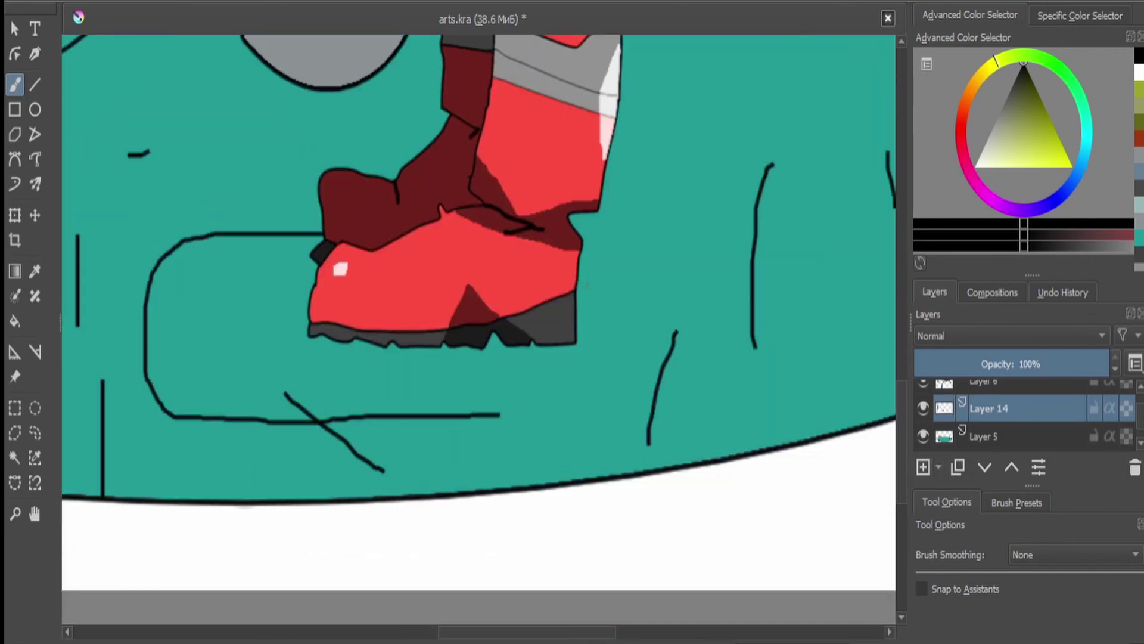
{"action": "mouse_move", "coordinate": [575, 290]}
{"action": "left_mouse_down"}
{"action": "mouse_move", "coordinate": [603, 328]}
{"action": "mouse_move", "coordinate": [546, 404]}
{"action": "mouse_move", "coordinate": [488, 417]}
{"action": "left_mouse_up"}
{"action": "left_click", "coordinate": [15, 457]}
{"action": "left_click", "coordinate": [227, 334]}
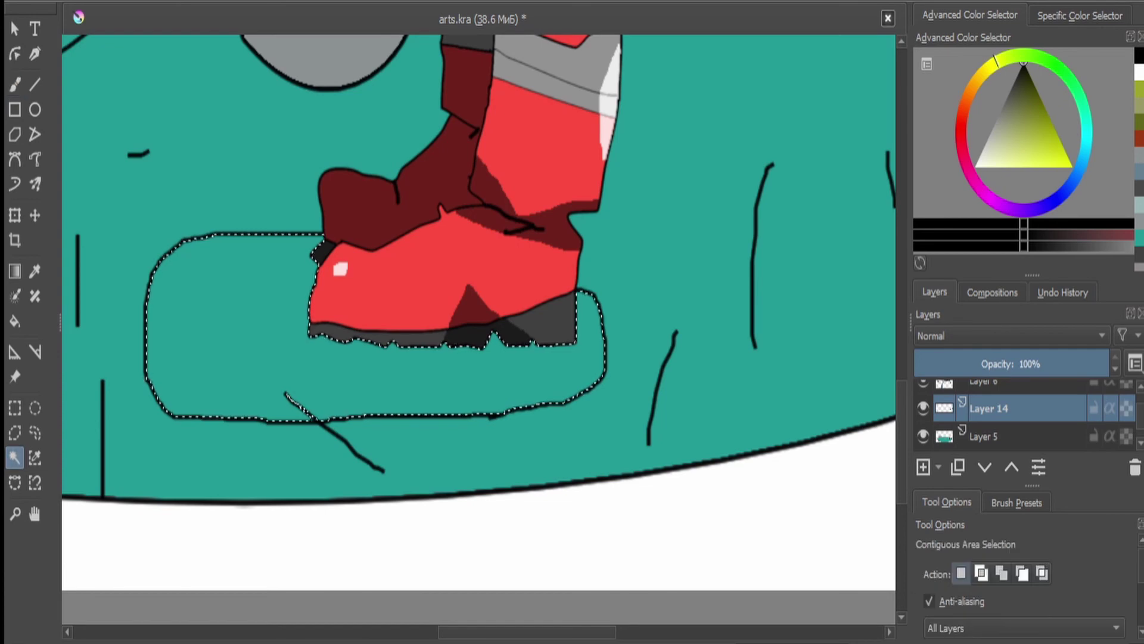
- Fill the selected area around the front boot with a translucent black ground shadow
{"action": "left_click", "coordinate": [15, 321]}
{"action": "left_click", "coordinate": [238, 370]}
{"action": "key", "text": "ctrl+z"}
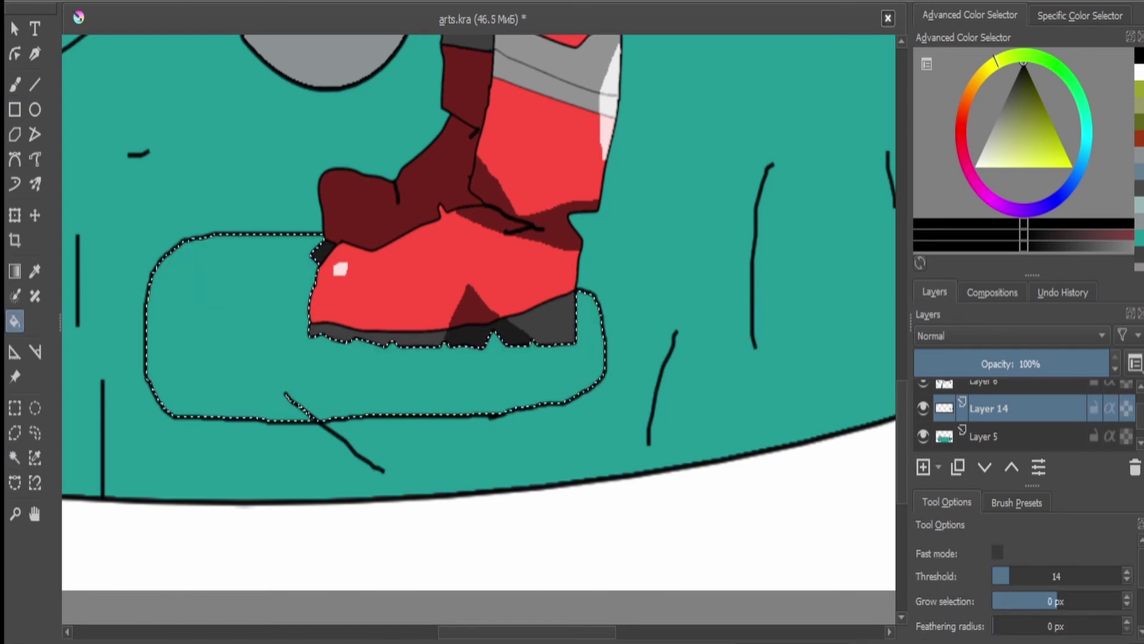
{"action": "left_click", "coordinate": [238, 369]}
{"action": "scroll", "coordinate": [862, 513], "scroll_direction": "down", "scroll_amount": 5}
{"action": "scroll", "coordinate": [496, 366], "scroll_direction": "up", "scroll_amount": 2}
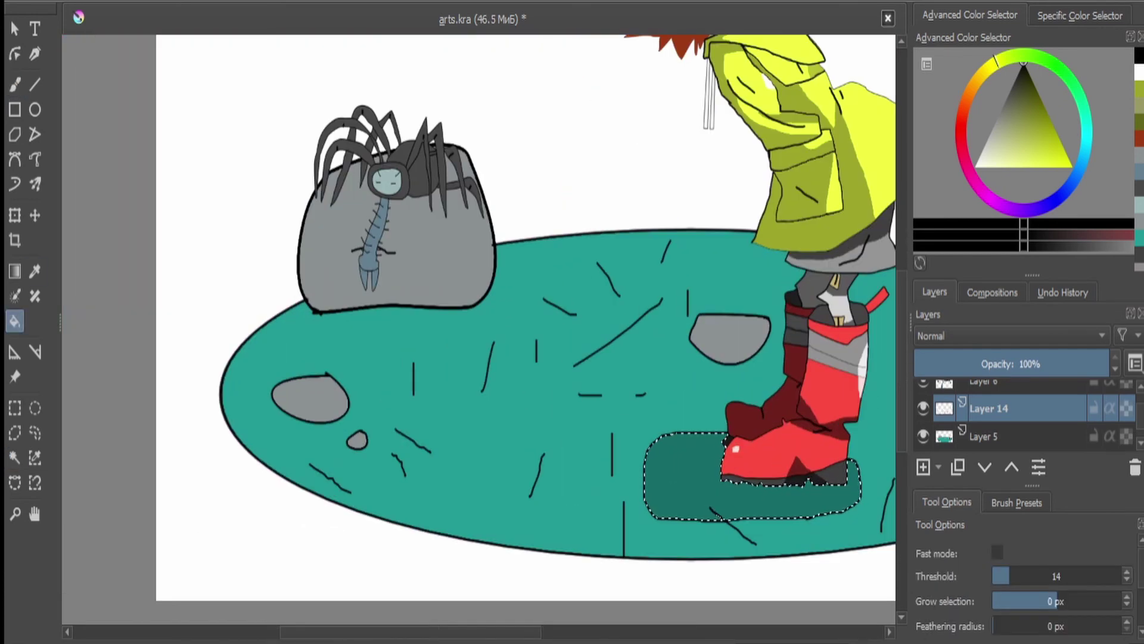
{"action": "key", "text": "ctrl+z"}
{"action": "key", "text": "ctrl+shift+z"}
- Outline a ground shadow around the base of the spider's rock and a curved shade boundary across its upper part
{"action": "key", "text": "b"}
{"action": "scroll", "coordinate": [389, 263], "scroll_direction": "up", "scroll_amount": 5}
{"action": "mouse_move", "coordinate": [715, 264]}
{"action": "left_mouse_down"}
{"action": "mouse_move", "coordinate": [744, 328]}
{"action": "mouse_move", "coordinate": [614, 400]}
{"action": "left_mouse_up"}
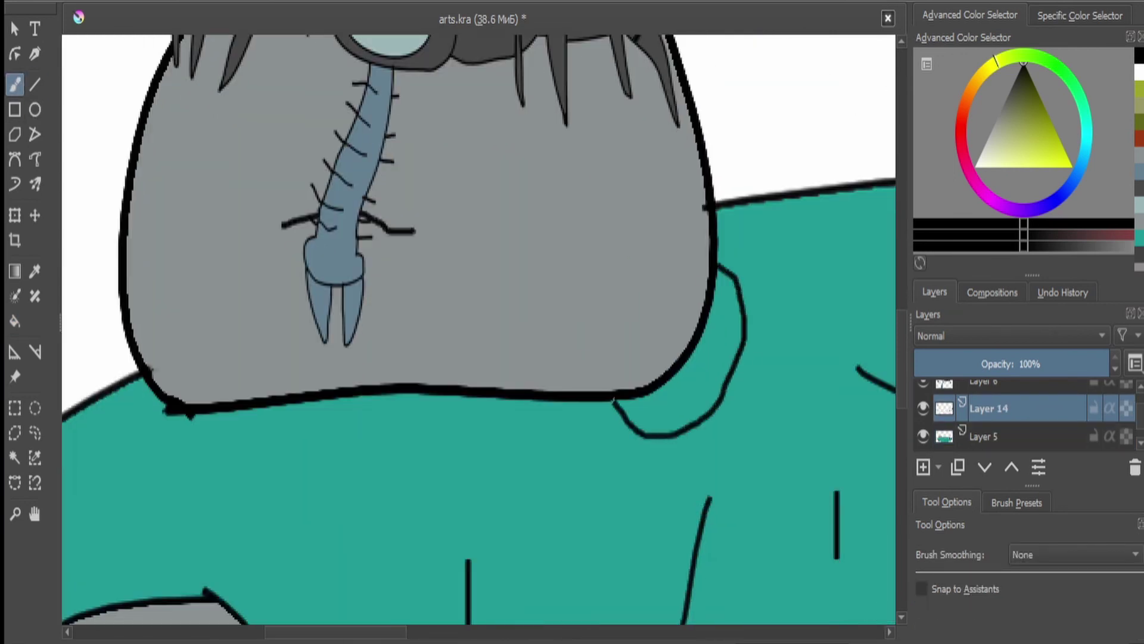
{"action": "mouse_move", "coordinate": [110, 388]}
{"action": "left_mouse_down"}
{"action": "mouse_move", "coordinate": [228, 458]}
{"action": "mouse_move", "coordinate": [615, 454]}
{"action": "mouse_move", "coordinate": [649, 436]}
{"action": "left_mouse_up"}
{"action": "scroll", "coordinate": [401, 301], "scroll_direction": "down", "scroll_amount": 4}
{"action": "scroll", "coordinate": [474, 246], "scroll_direction": "up", "scroll_amount": 4}
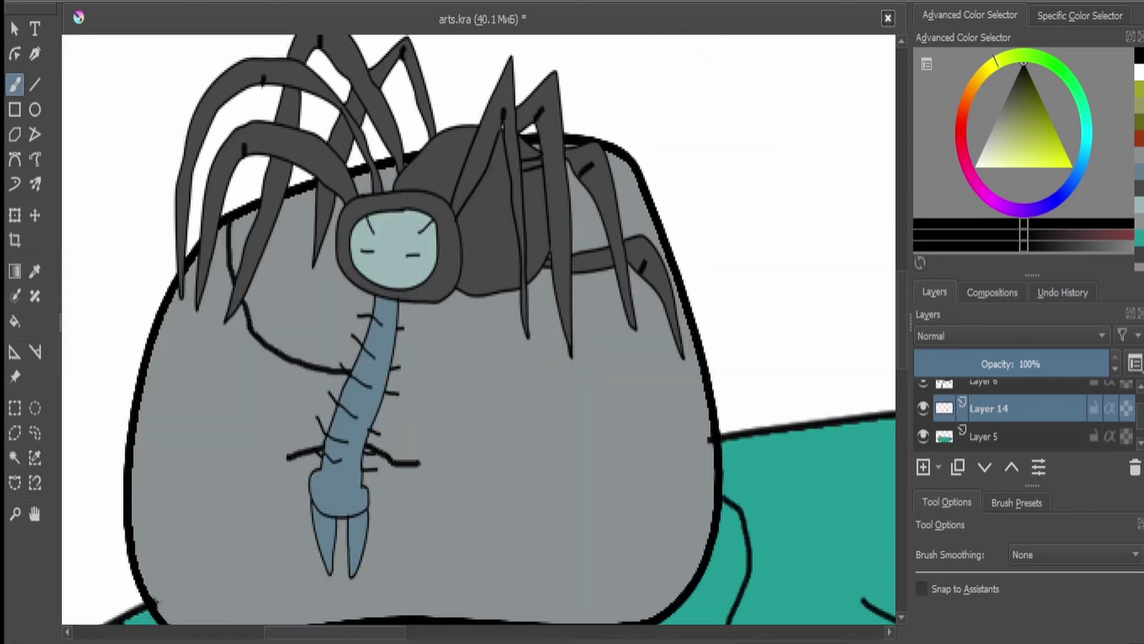
- Select the outlined shadow areas under and on the spider's rock and fill them with translucent black
{"action": "left_click", "coordinate": [15, 457]}
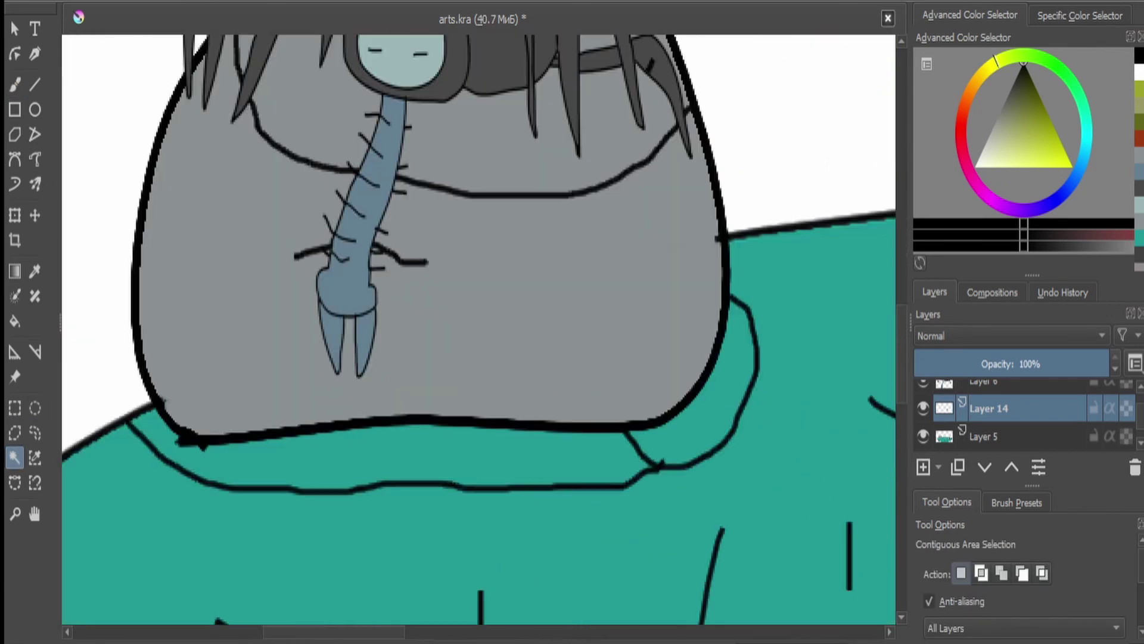
{"action": "left_click", "coordinate": [384, 455]}
{"action": "key", "text": "f"}
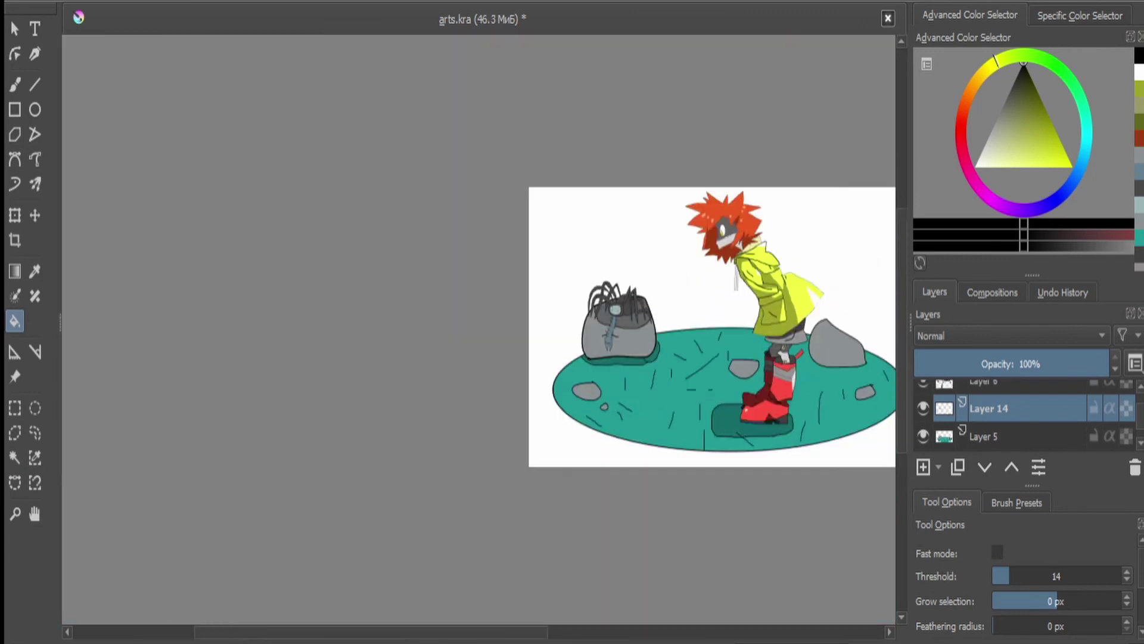
{"action": "scroll", "coordinate": [477, 328], "scroll_direction": "up", "scroll_amount": 5}
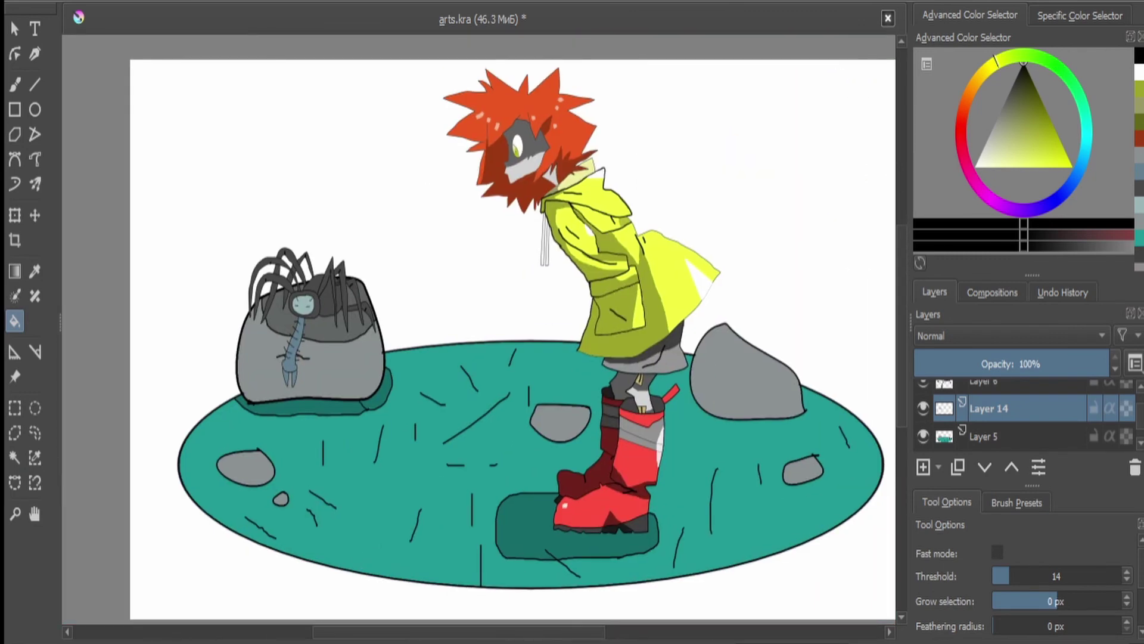
- Remove Layer 14, then select the white area around the scene and fill it with pale blue-grey on the Background layer
{"action": "key", "text": "shift+Delete"}
{"action": "left_click", "coordinate": [995, 437]}
{"action": "left_click", "coordinate": [14, 458]}
{"action": "left_click", "coordinate": [239, 149]}
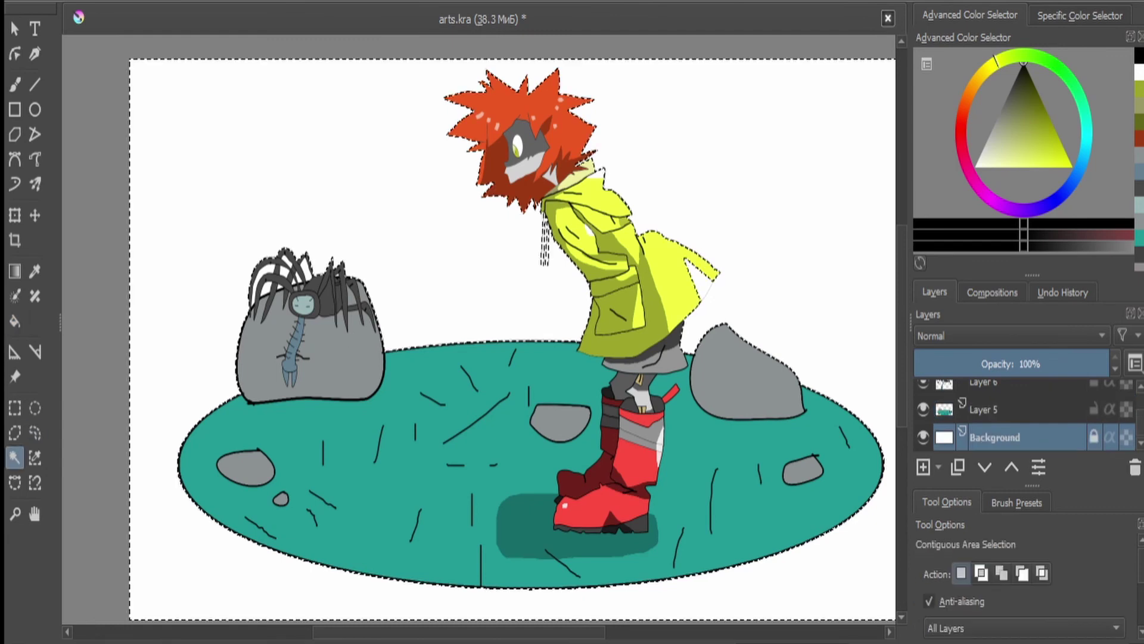
{"action": "left_click", "coordinate": [14, 320]}
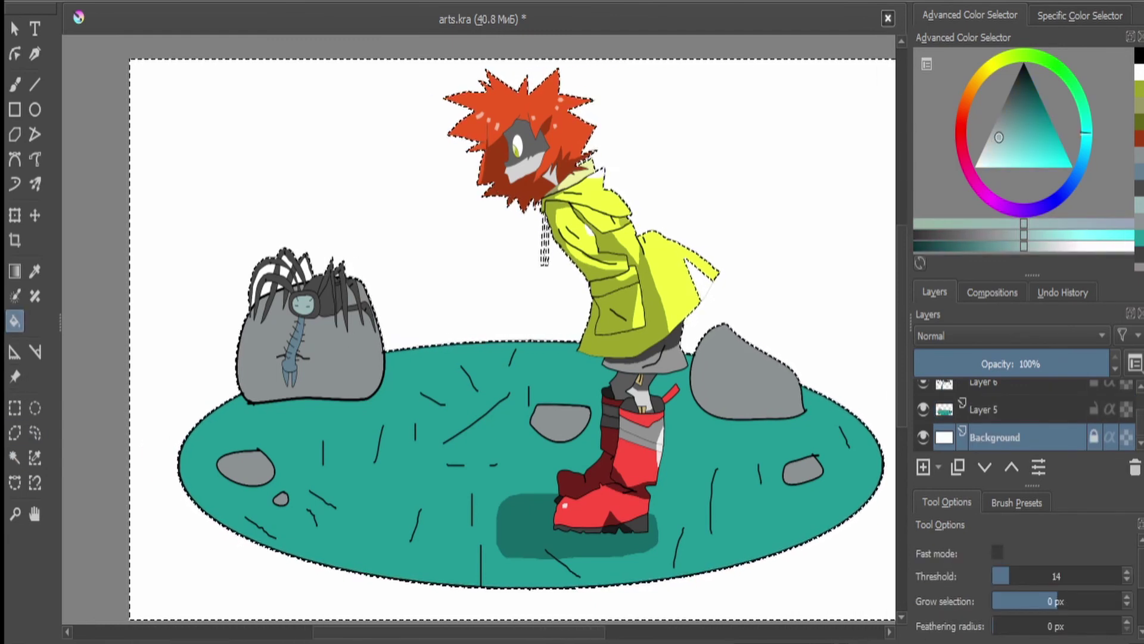
{"action": "key", "text": "BackSpace"}
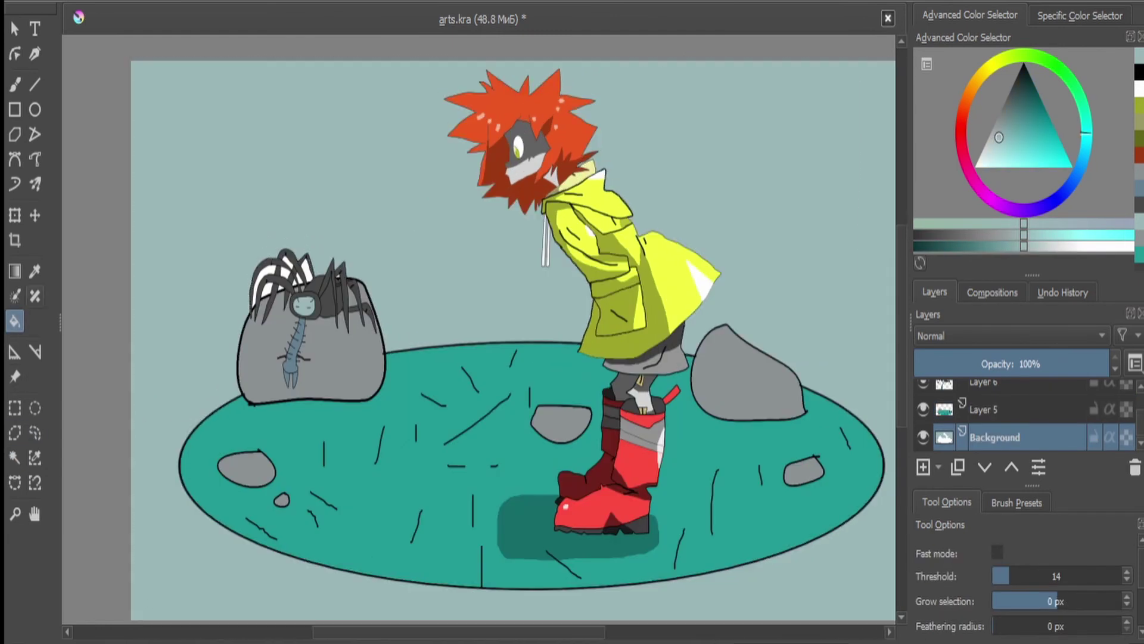
{"action": "left_click", "coordinate": [35, 433]}
{"action": "mouse_move", "coordinate": [641, 98]}
{"action": "left_mouse_down"}
{"action": "mouse_move", "coordinate": [257, 226]}
{"action": "mouse_move", "coordinate": [253, 247]}
{"action": "left_mouse_up"}
{"action": "key", "text": "ctrl+z"}
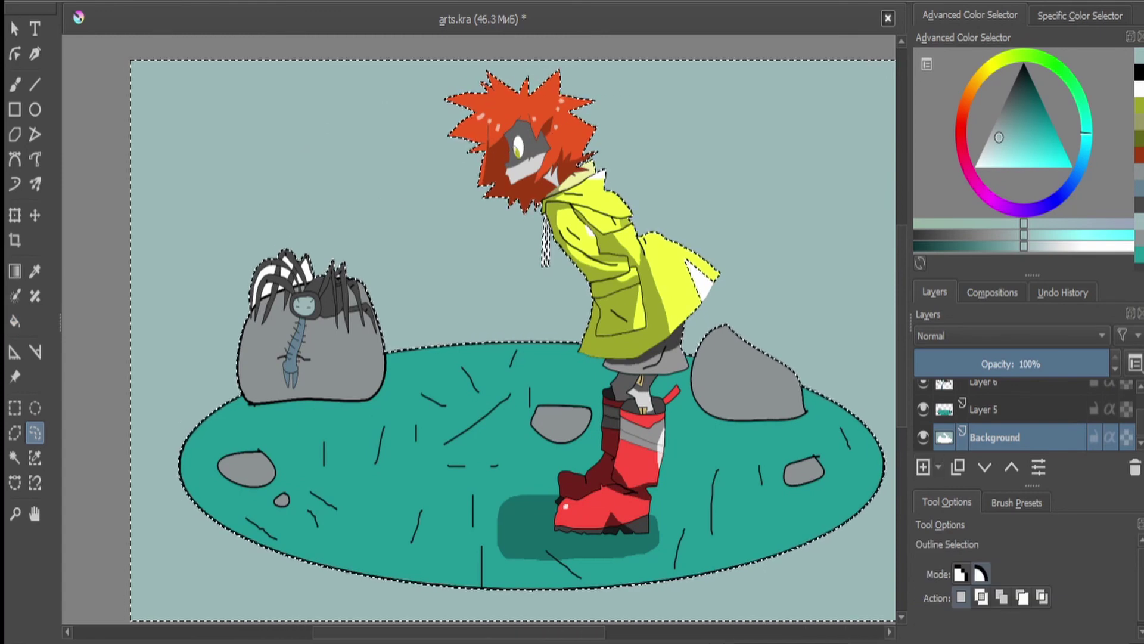
- Select the white gaps between the spider's arched front legs, with the Background layer active
{"action": "left_click", "coordinate": [14, 458]}
{"action": "scroll", "coordinate": [298, 292], "scroll_direction": "up", "scroll_amount": 5}
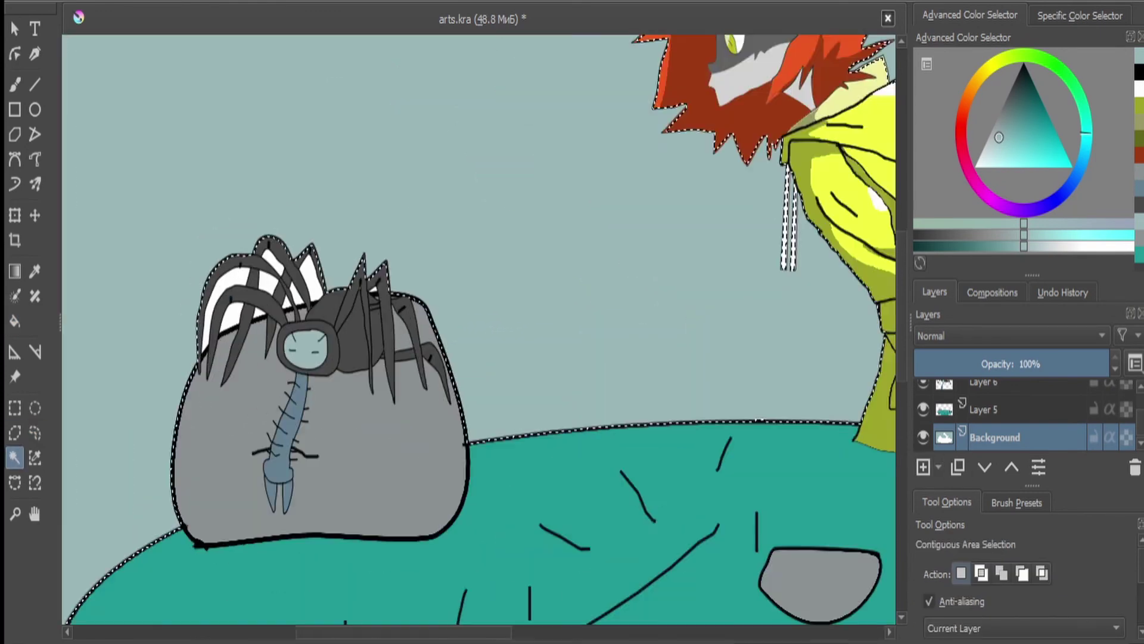
{"action": "scroll", "coordinate": [297, 292], "scroll_direction": "down", "scroll_amount": 3}
{"action": "key", "text": "f"}
{"action": "scroll", "coordinate": [292, 293], "scroll_direction": "up", "scroll_amount": 5}
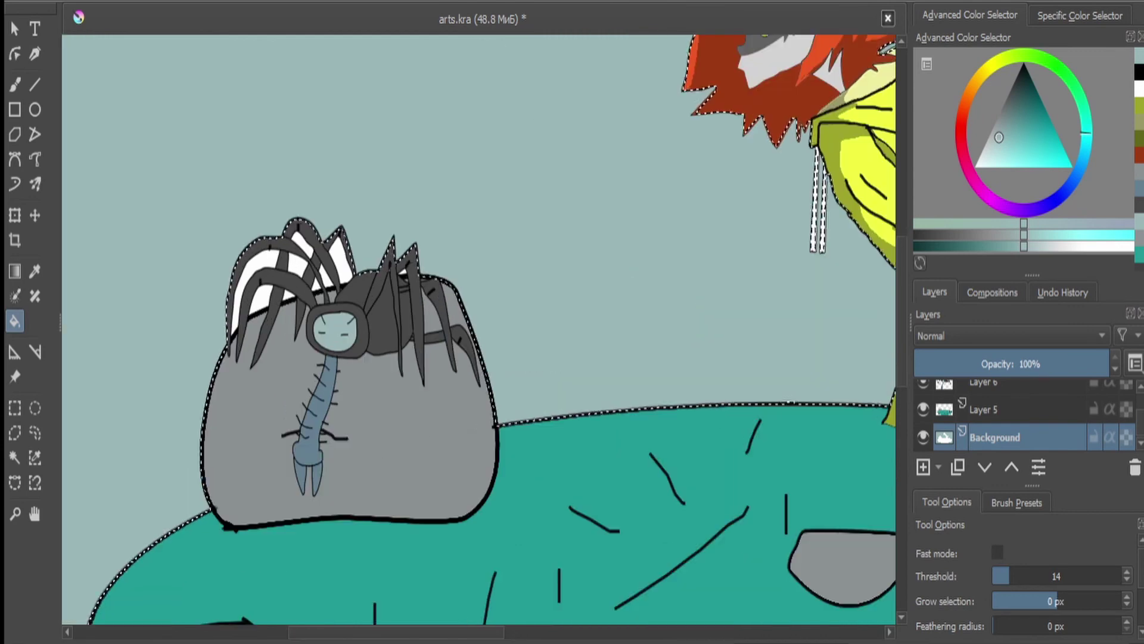
{"action": "left_click", "coordinate": [14, 458]}
{"action": "scroll", "coordinate": [1022, 627], "scroll_direction": "down", "scroll_amount": 1}
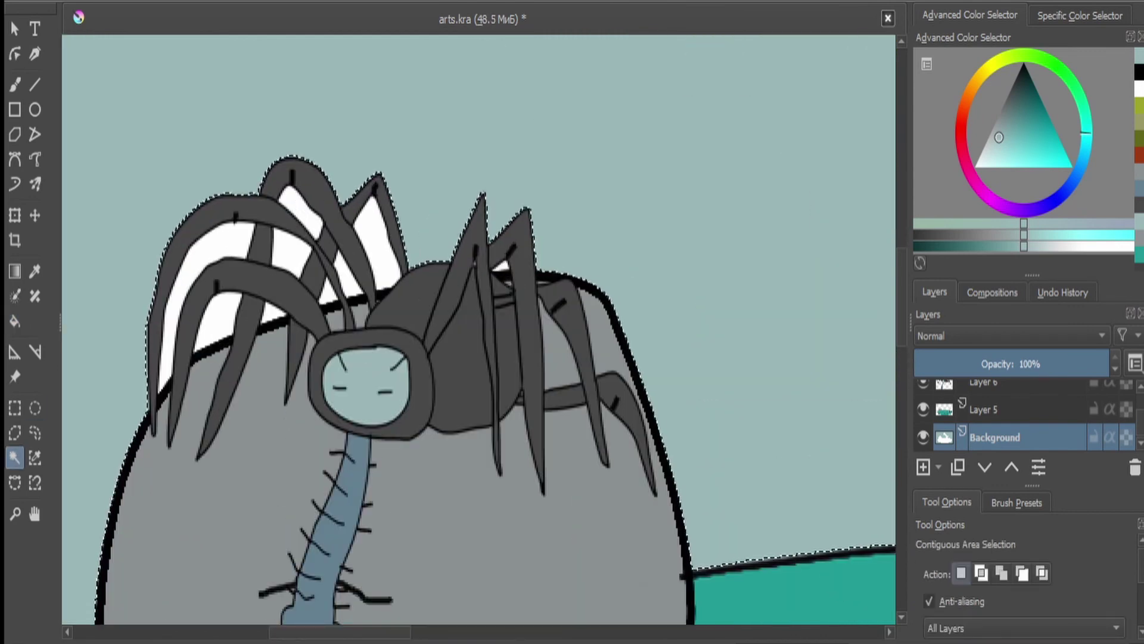
{"action": "left_click", "coordinate": [373, 239]}
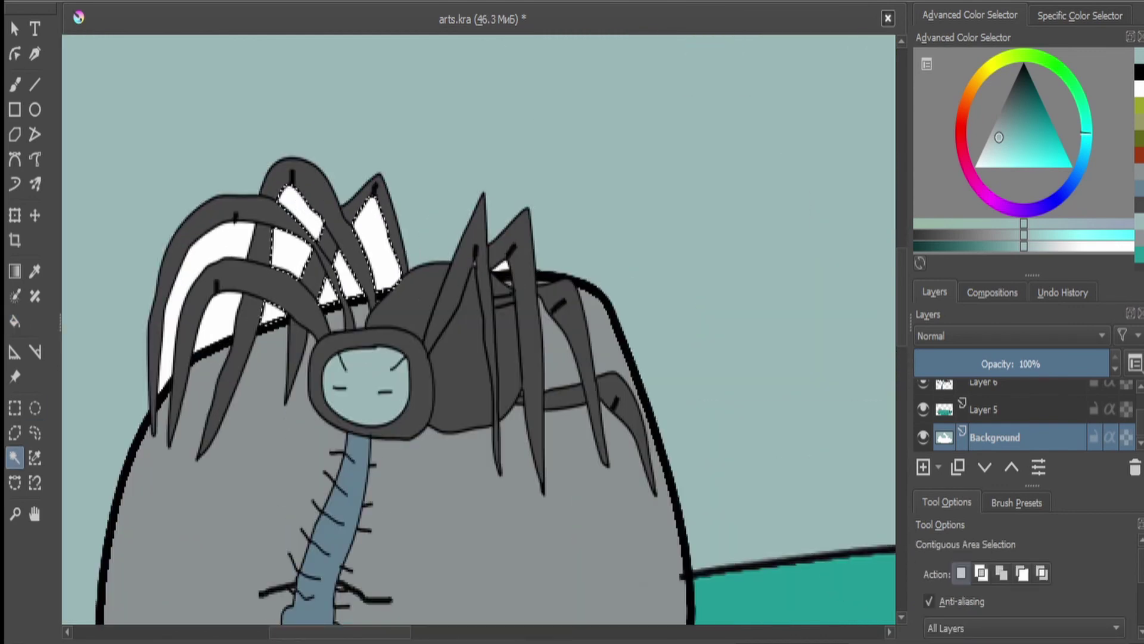
- Fill the selected gaps between the spider's legs with the pale blue-grey background colour and clear the selection
{"action": "scroll", "coordinate": [477, 328], "scroll_direction": "down", "scroll_amount": 3}
{"action": "key", "text": "f"}
{"action": "scroll", "coordinate": [477, 327], "scroll_direction": "up", "scroll_amount": 3}
{"action": "key", "text": "shift+BackSpace"}
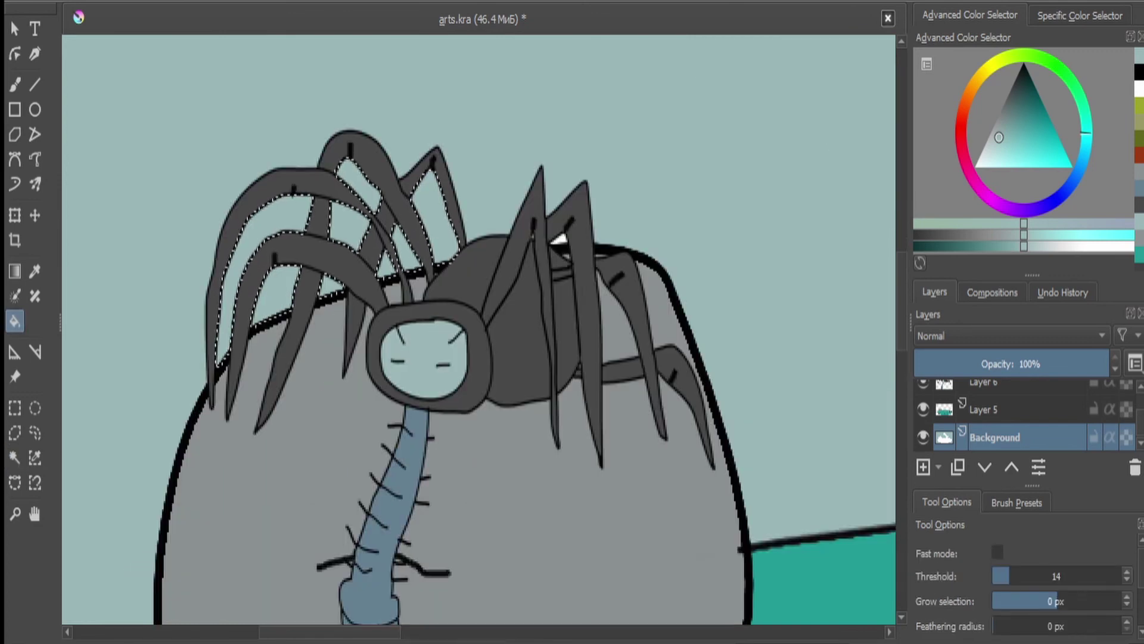
{"action": "key", "text": "ctrl+shift+a"}
- Lasso a large rounded area around the character's head and coat
{"action": "scroll", "coordinate": [477, 328], "scroll_direction": "down", "scroll_amount": 5}
{"action": "scroll", "coordinate": [477, 328], "scroll_direction": "up", "scroll_amount": 2}
{"action": "scroll", "coordinate": [477, 328], "scroll_direction": "down", "scroll_amount": 3}
{"action": "left_click", "coordinate": [35, 433]}
{"action": "mouse_move", "coordinate": [280, 119]}
{"action": "left_mouse_down"}
{"action": "mouse_move", "coordinate": [181, 98]}
{"action": "mouse_move", "coordinate": [338, 238]}
{"action": "mouse_move", "coordinate": [277, 116]}
{"action": "left_mouse_up"}
- Fill the lassoed area behind the character with white on the Background layer
{"action": "scroll", "coordinate": [477, 328], "scroll_direction": "up", "scroll_amount": 3}
{"action": "key", "text": "f"}
{"action": "left_click", "coordinate": [149, 179]}
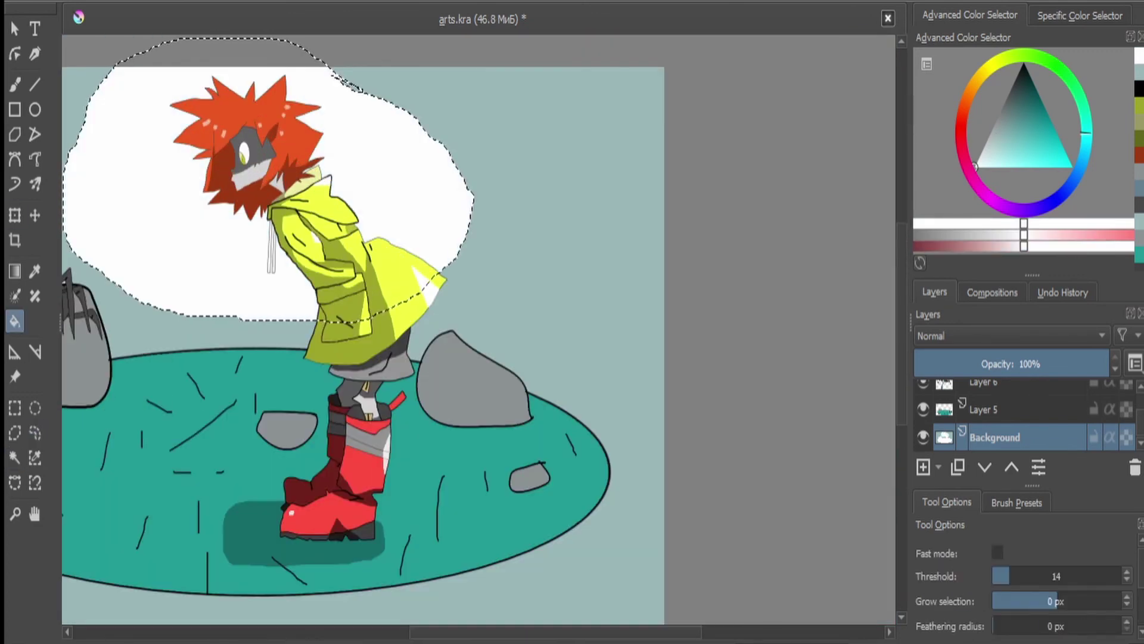
{"action": "scroll", "coordinate": [476, 328], "scroll_direction": "up", "scroll_amount": 3}
{"action": "scroll", "coordinate": [477, 328], "scroll_direction": "down", "scroll_amount": 3}
{"action": "key", "text": "ctrl+z"}
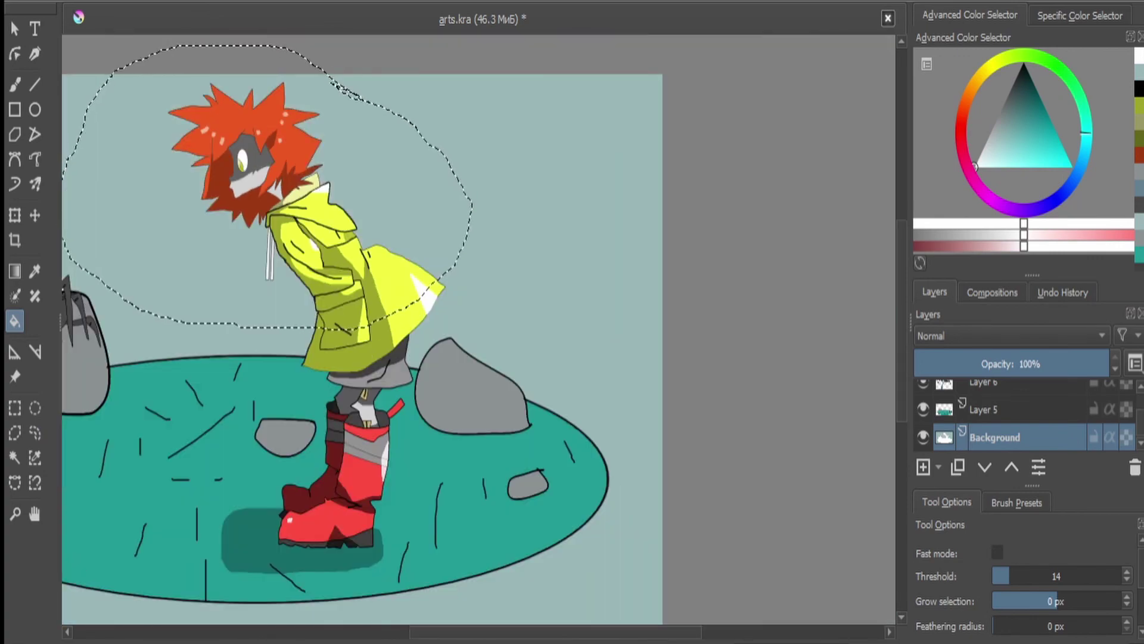
{"action": "key", "text": "ctrl+shift+z"}
{"action": "scroll", "coordinate": [476, 327], "scroll_direction": "up", "scroll_amount": 3}
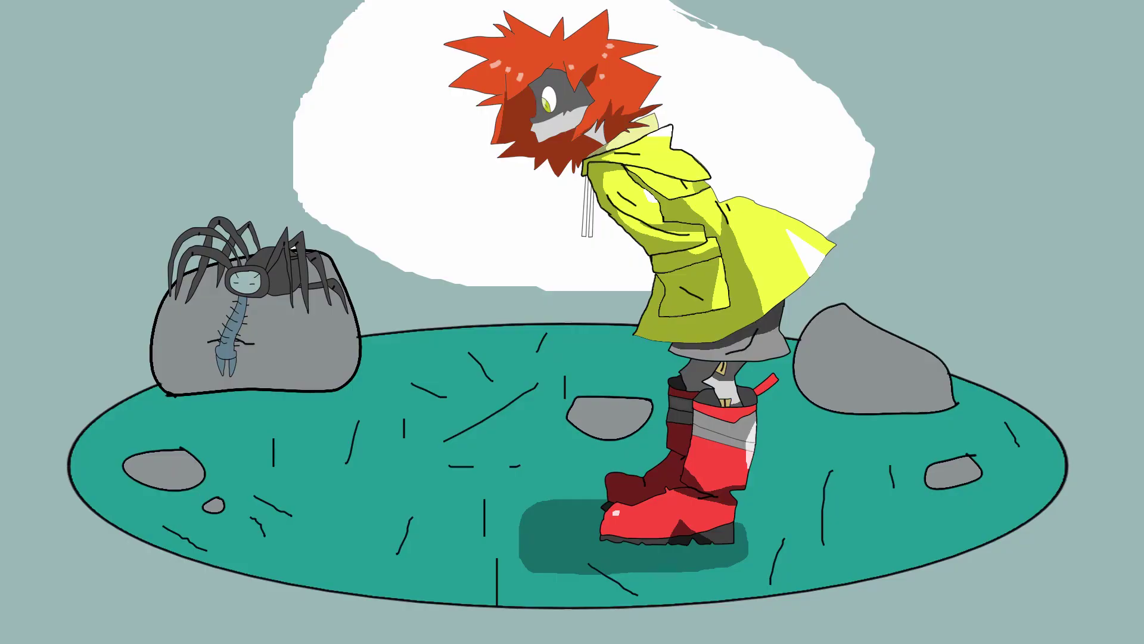